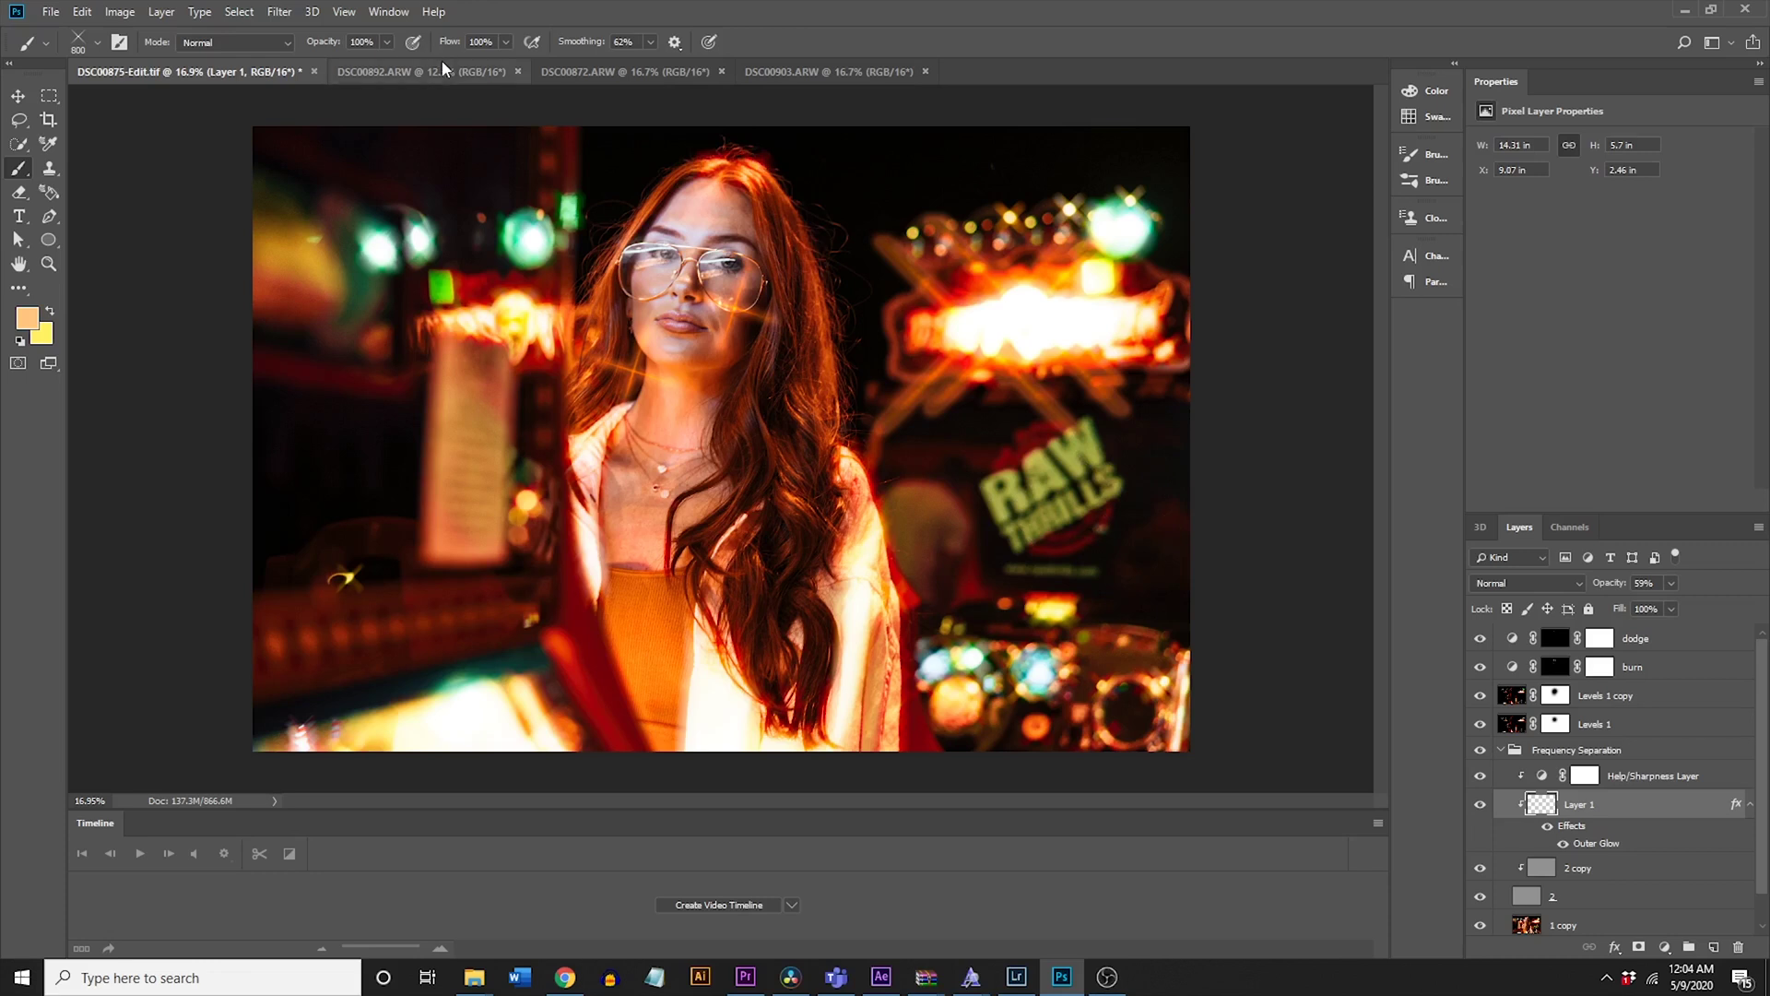
Step: In the DSC00892.ARW document, unlock the Background layer and duplicate it
click(449, 70)
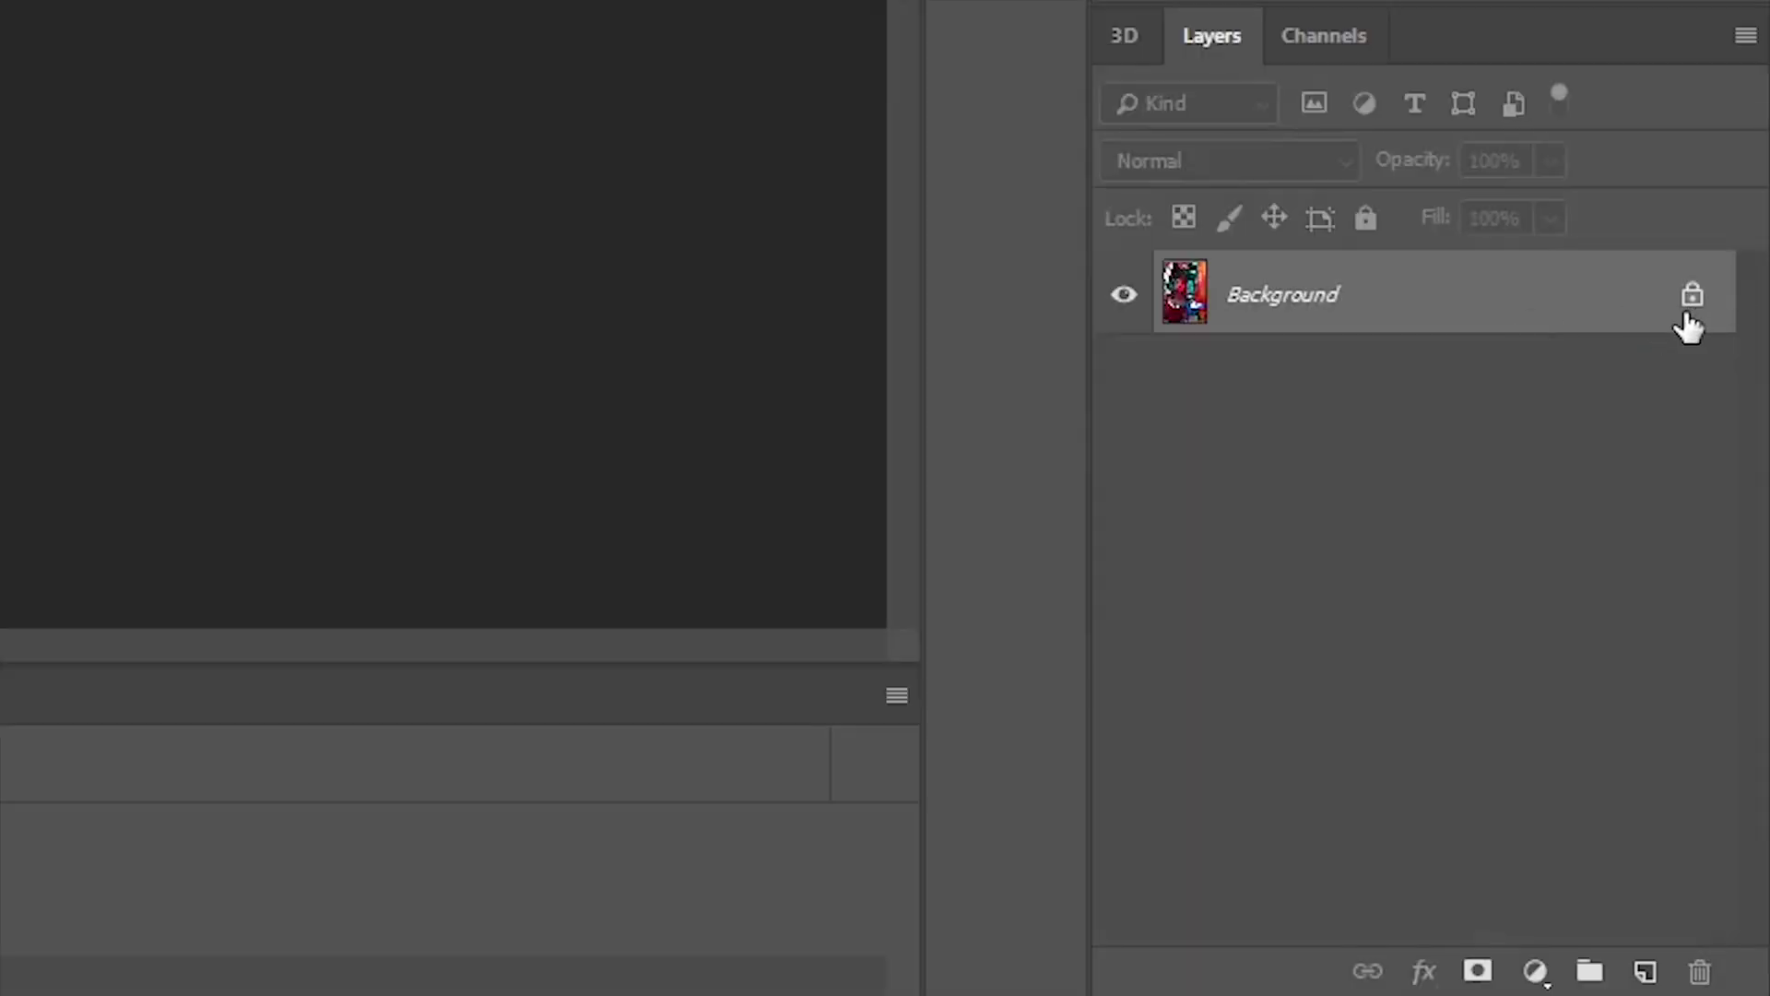
click(1734, 643)
click(1706, 459)
drag(1308, 285, 1396, 271)
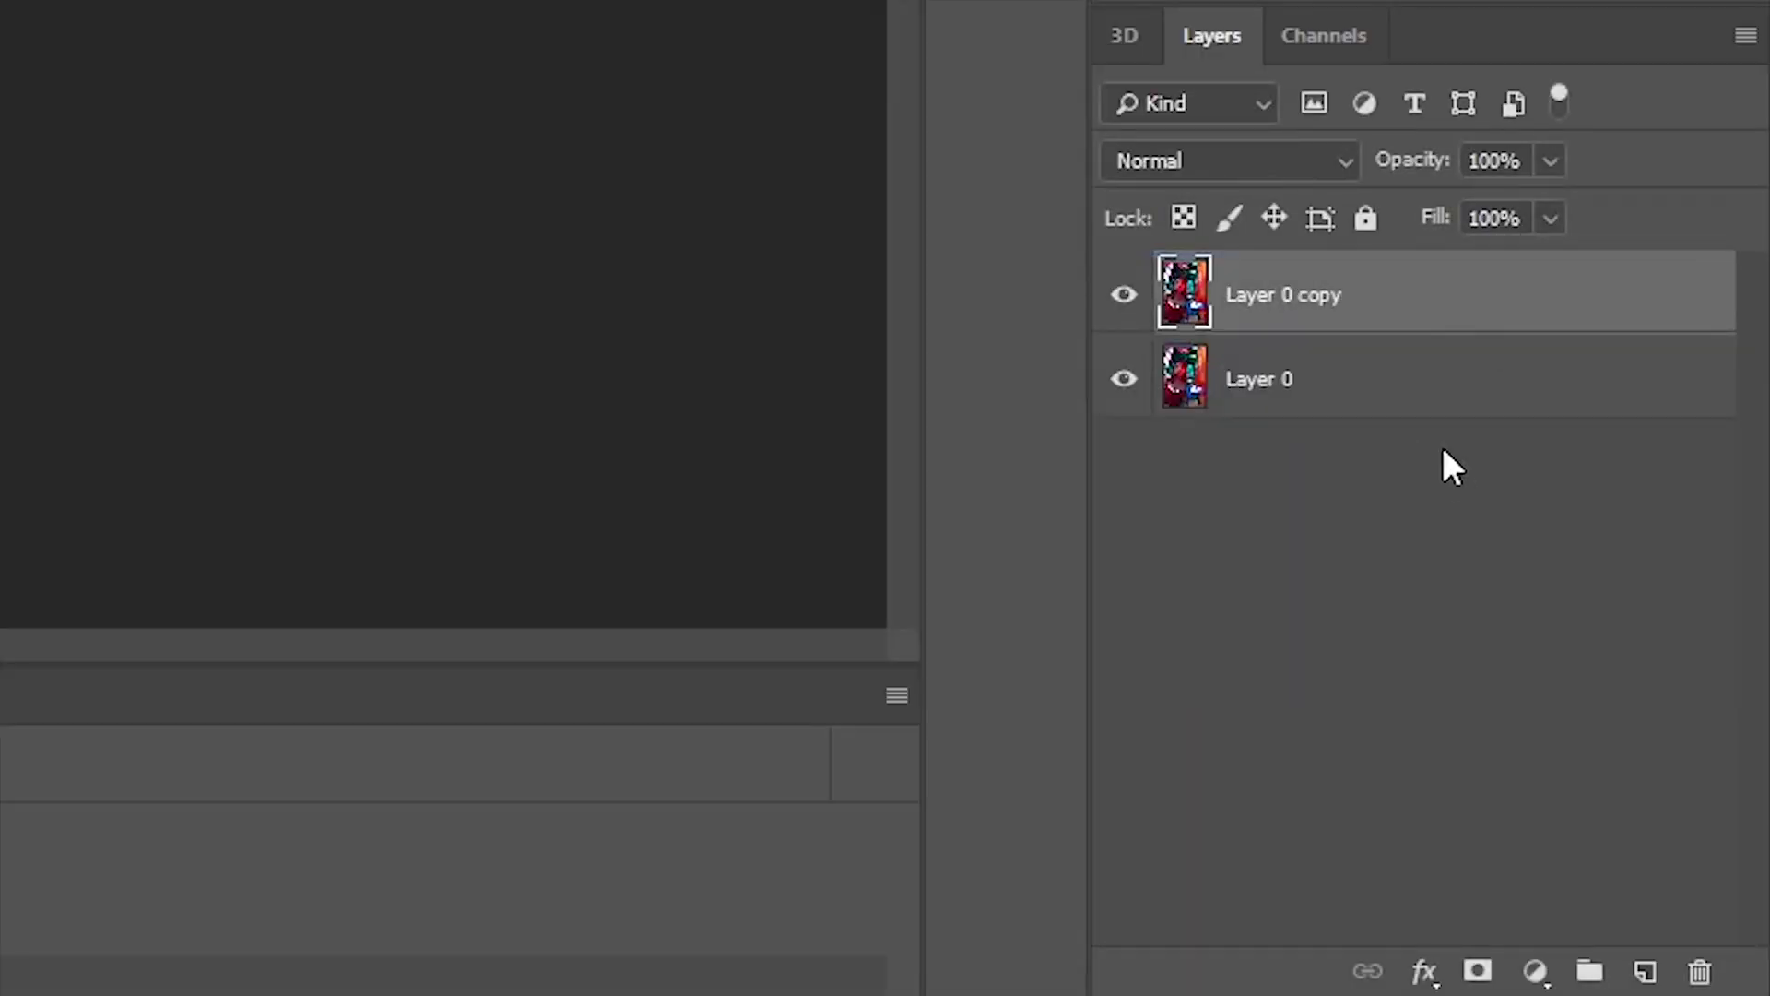
Step: Compare the duplicated layer with Layer 0 by toggling the visibility of the two layers
click(1355, 383)
click(1319, 305)
click(1380, 395)
click(1179, 300)
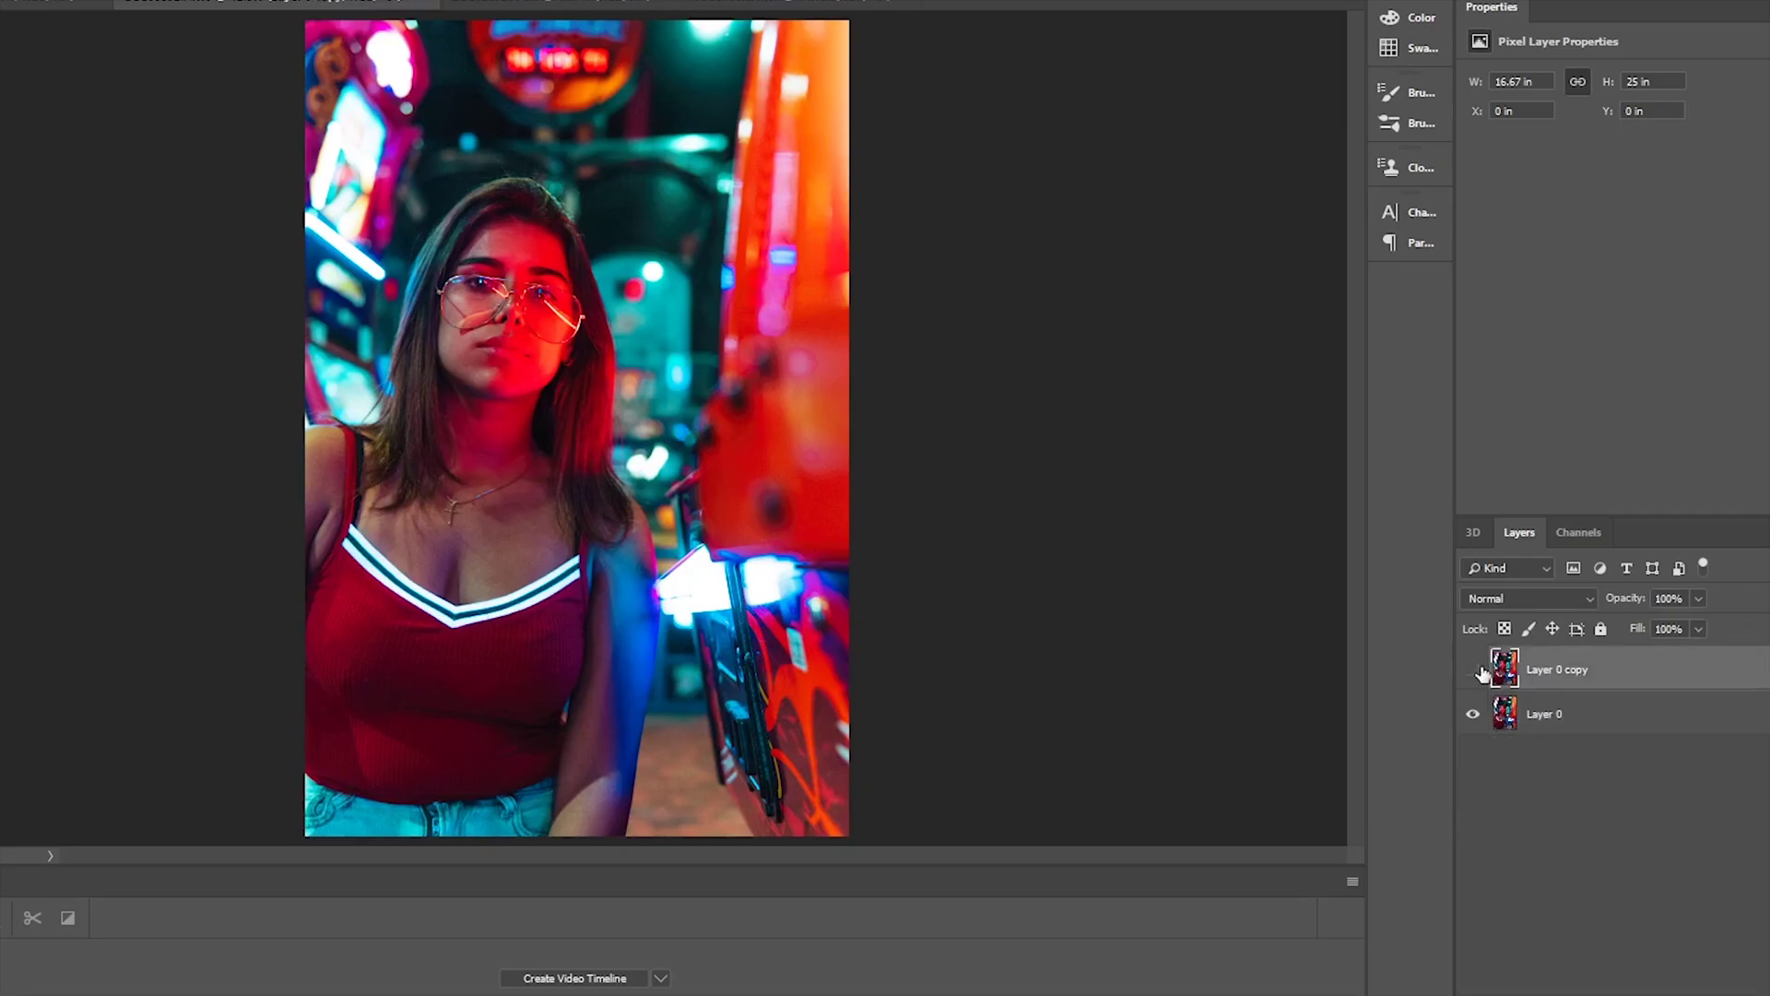
click(1473, 670)
click(1473, 671)
click(1473, 671)
click(1473, 670)
click(1473, 670)
click(1473, 713)
click(1473, 670)
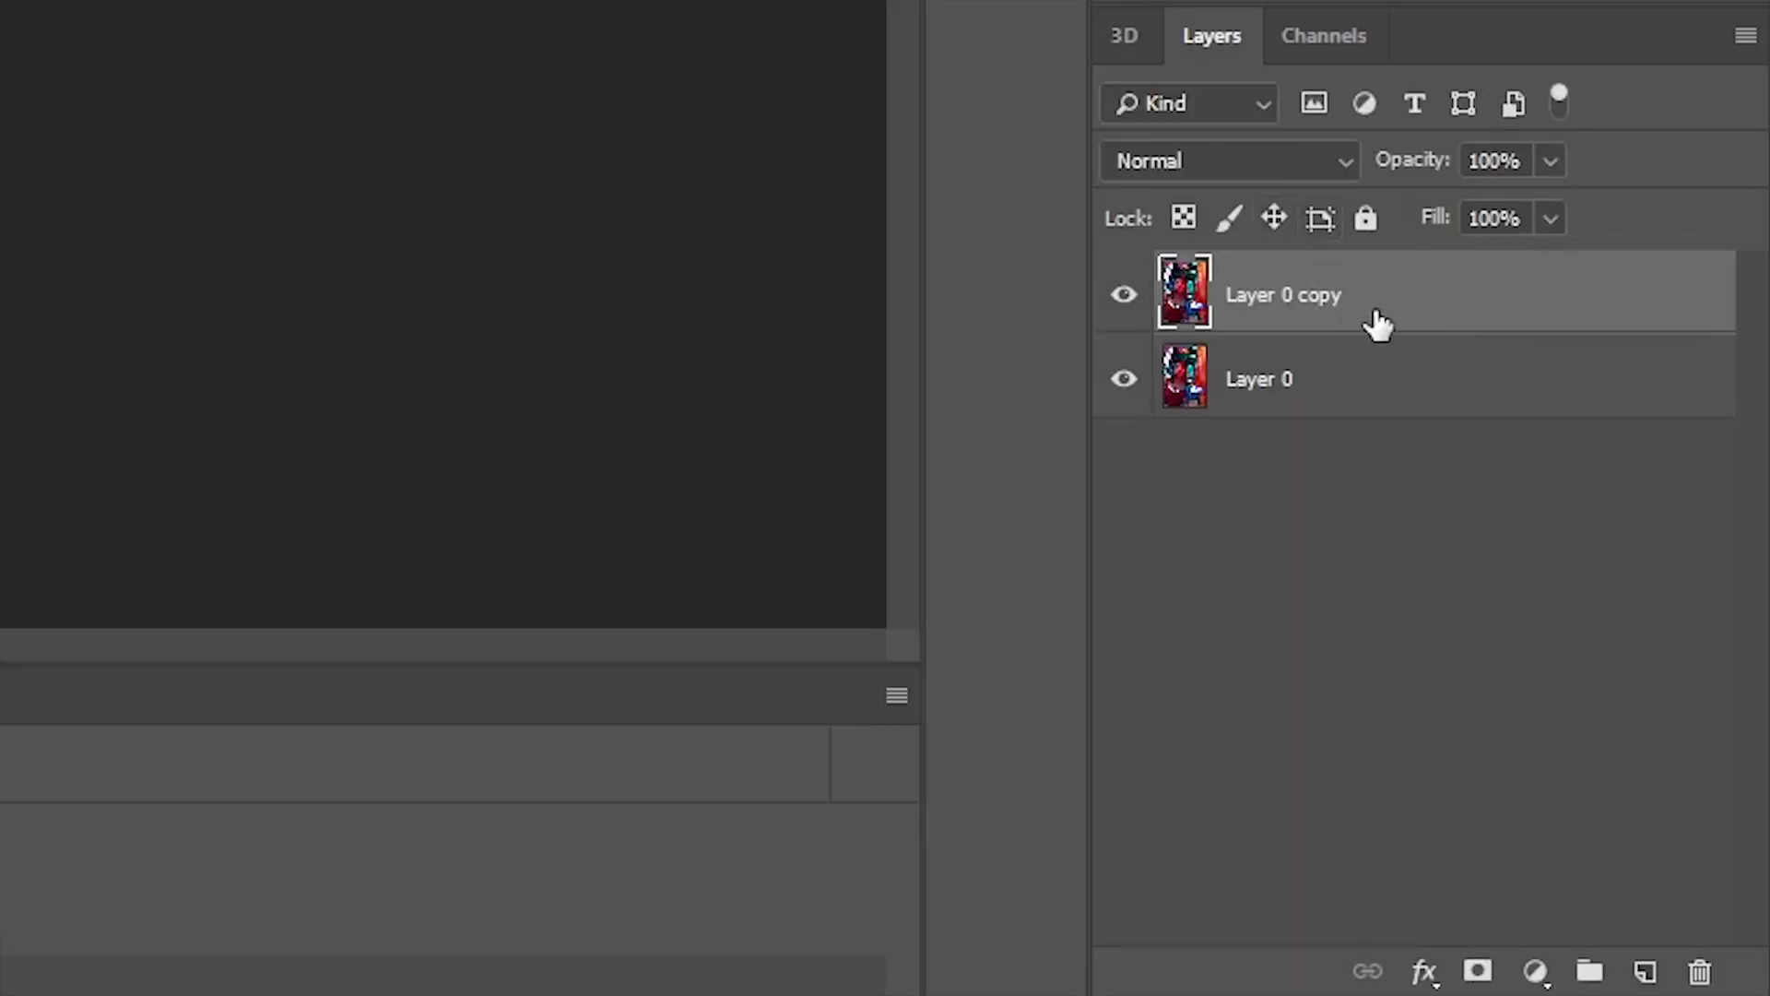
Step: Add a Levels adjustment layer above Layer 0 copy and raise the black input level to 203
click(1535, 970)
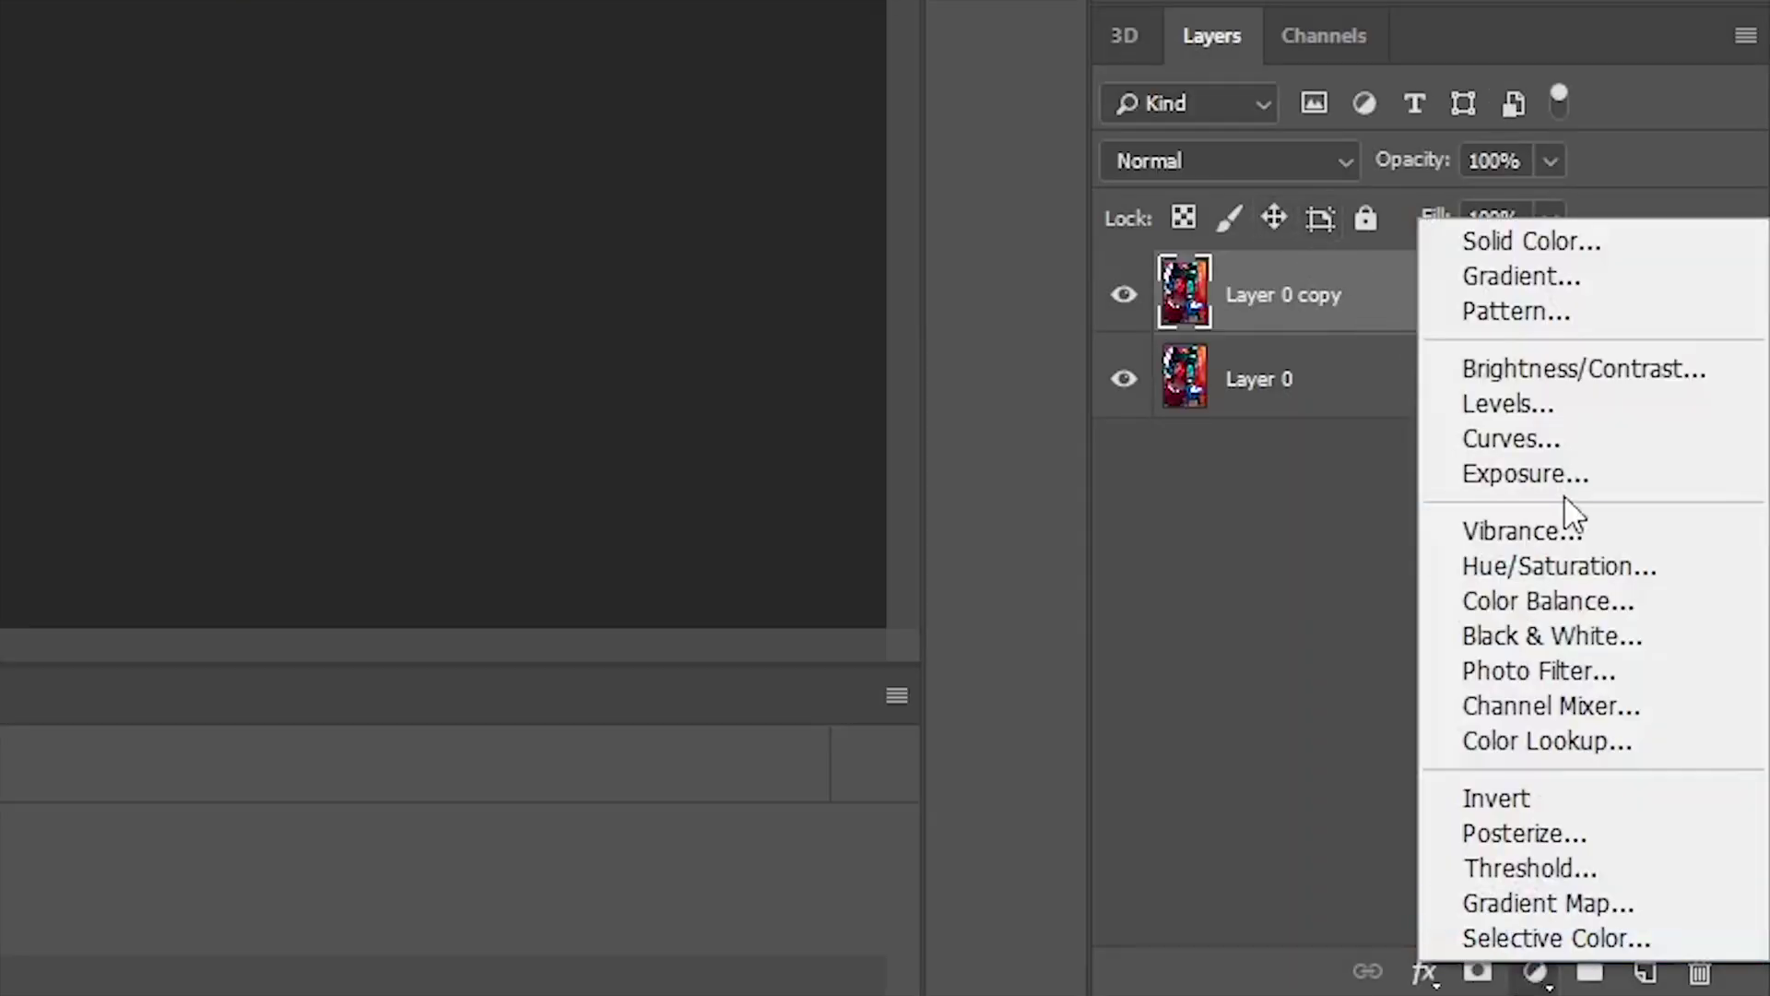
click(1540, 403)
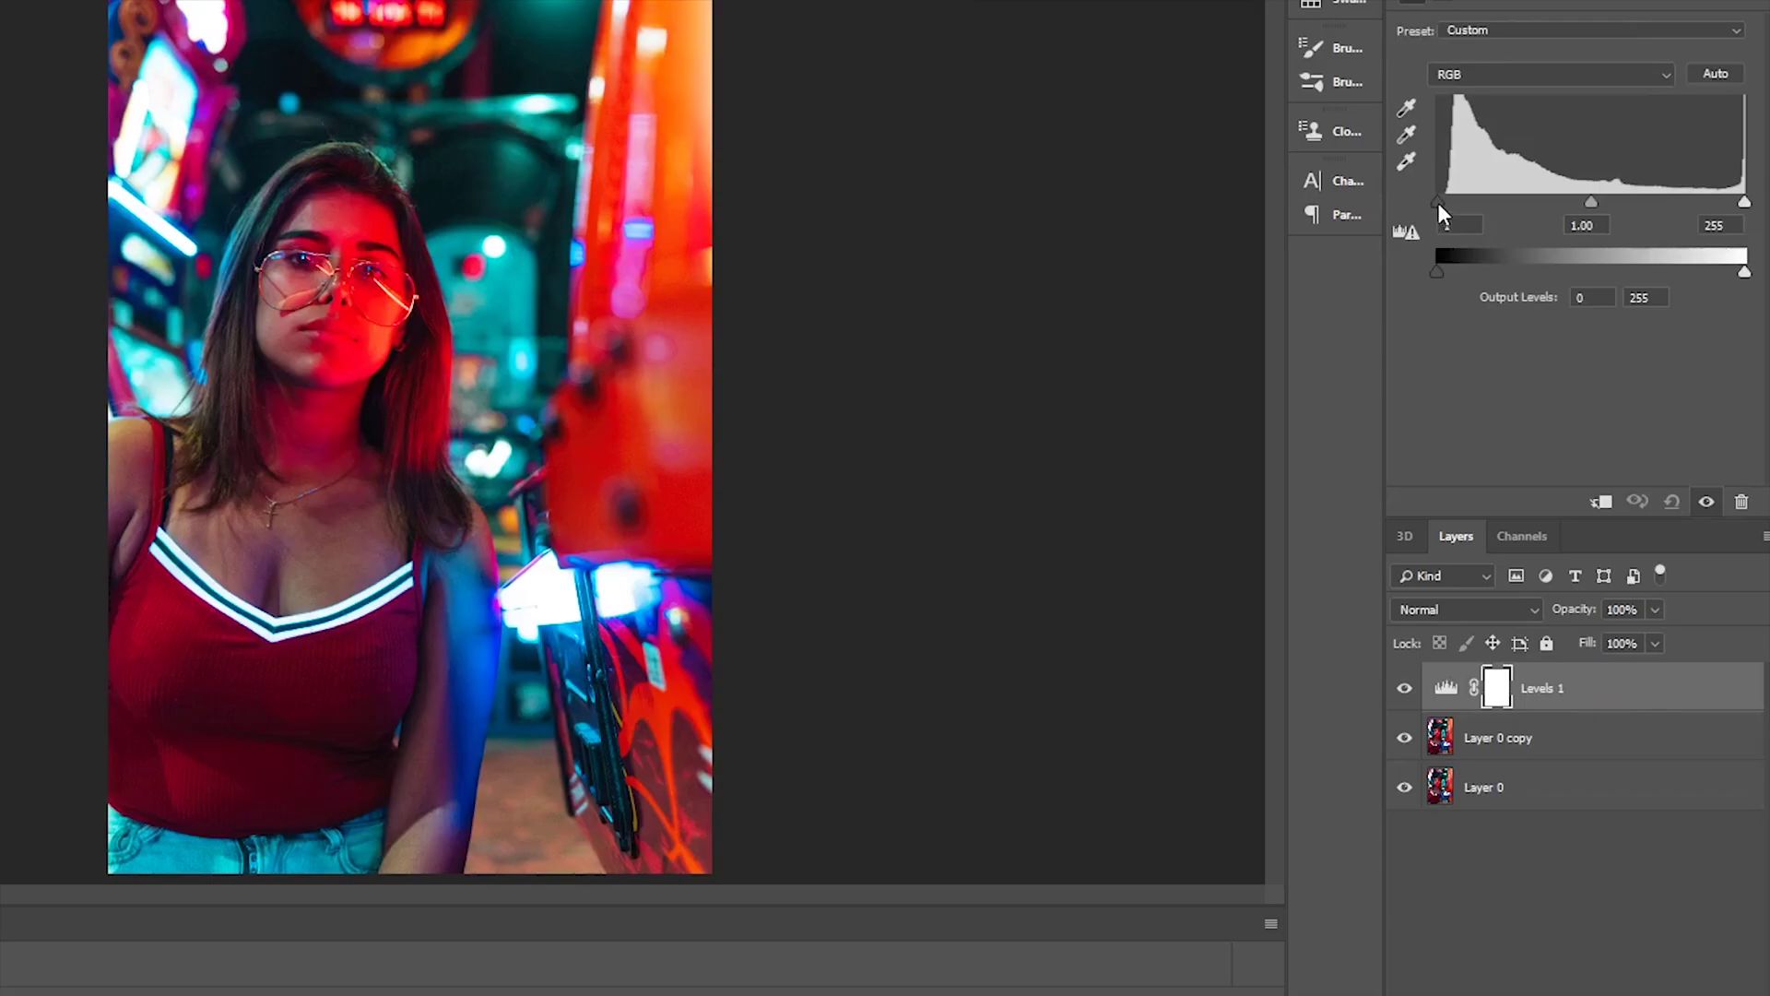
drag(1438, 202, 1679, 213)
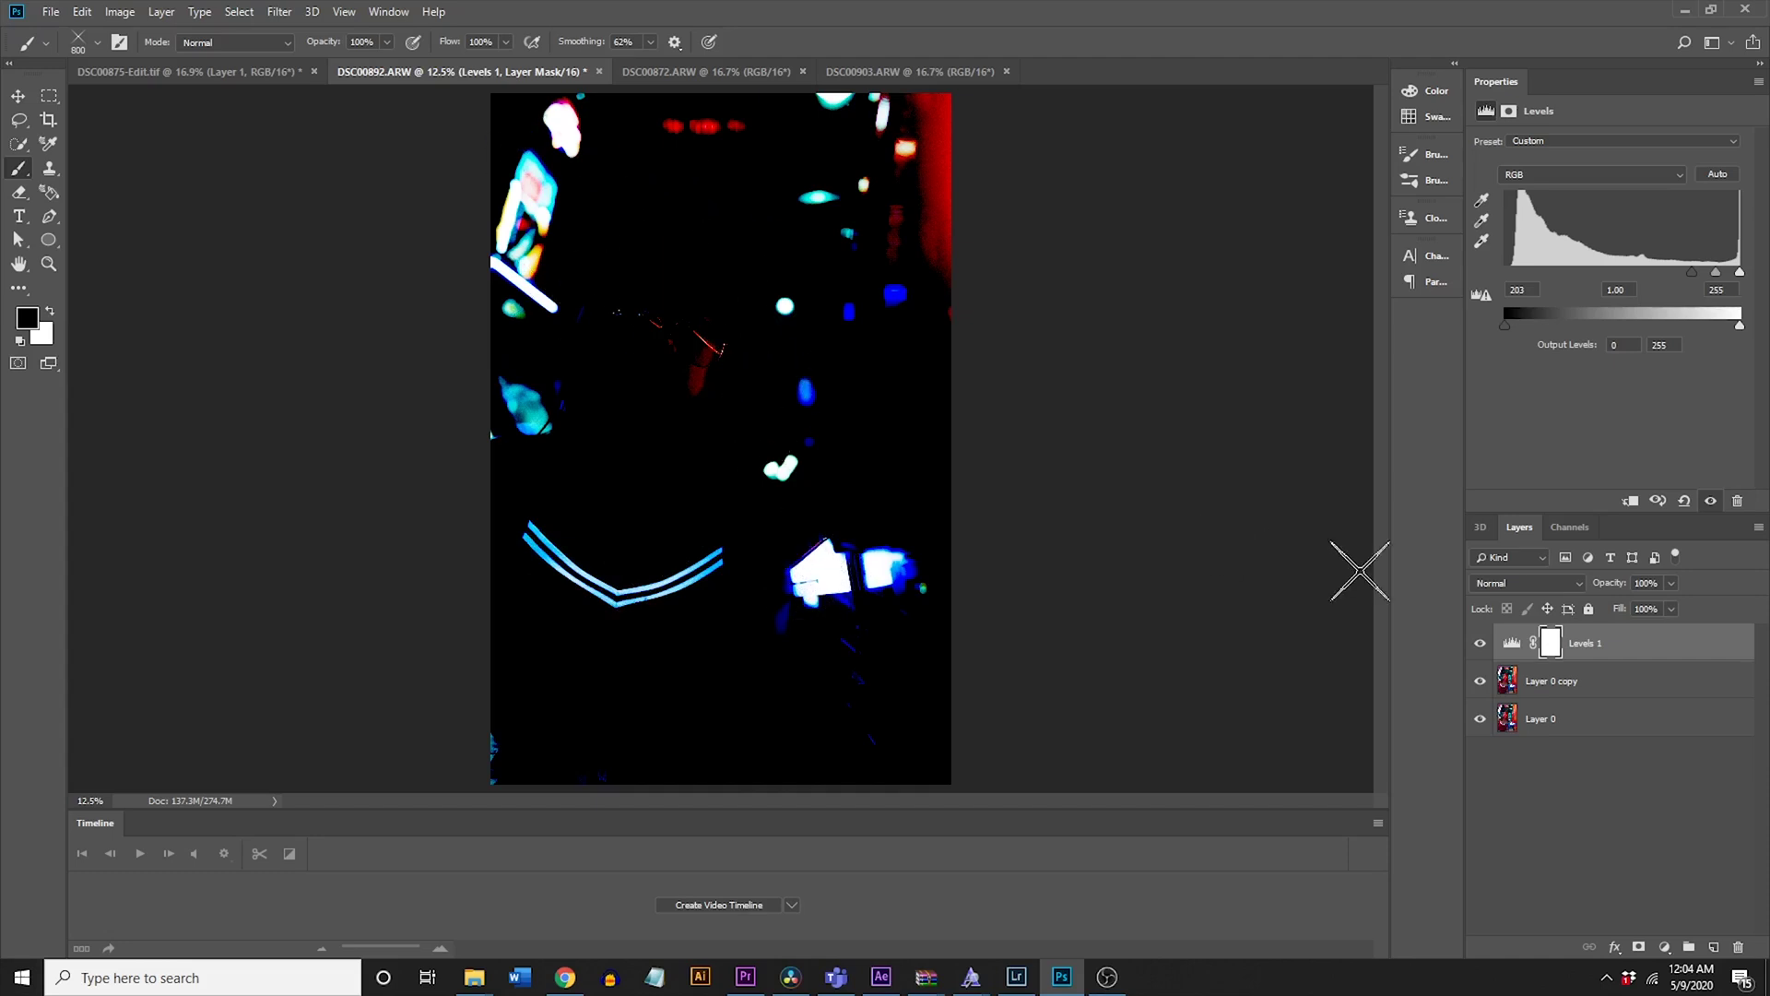
Step: Merge the Levels 1 adjustment with Layer 0 copy and compare the merged layer against the original photo
shift+click(1599, 687)
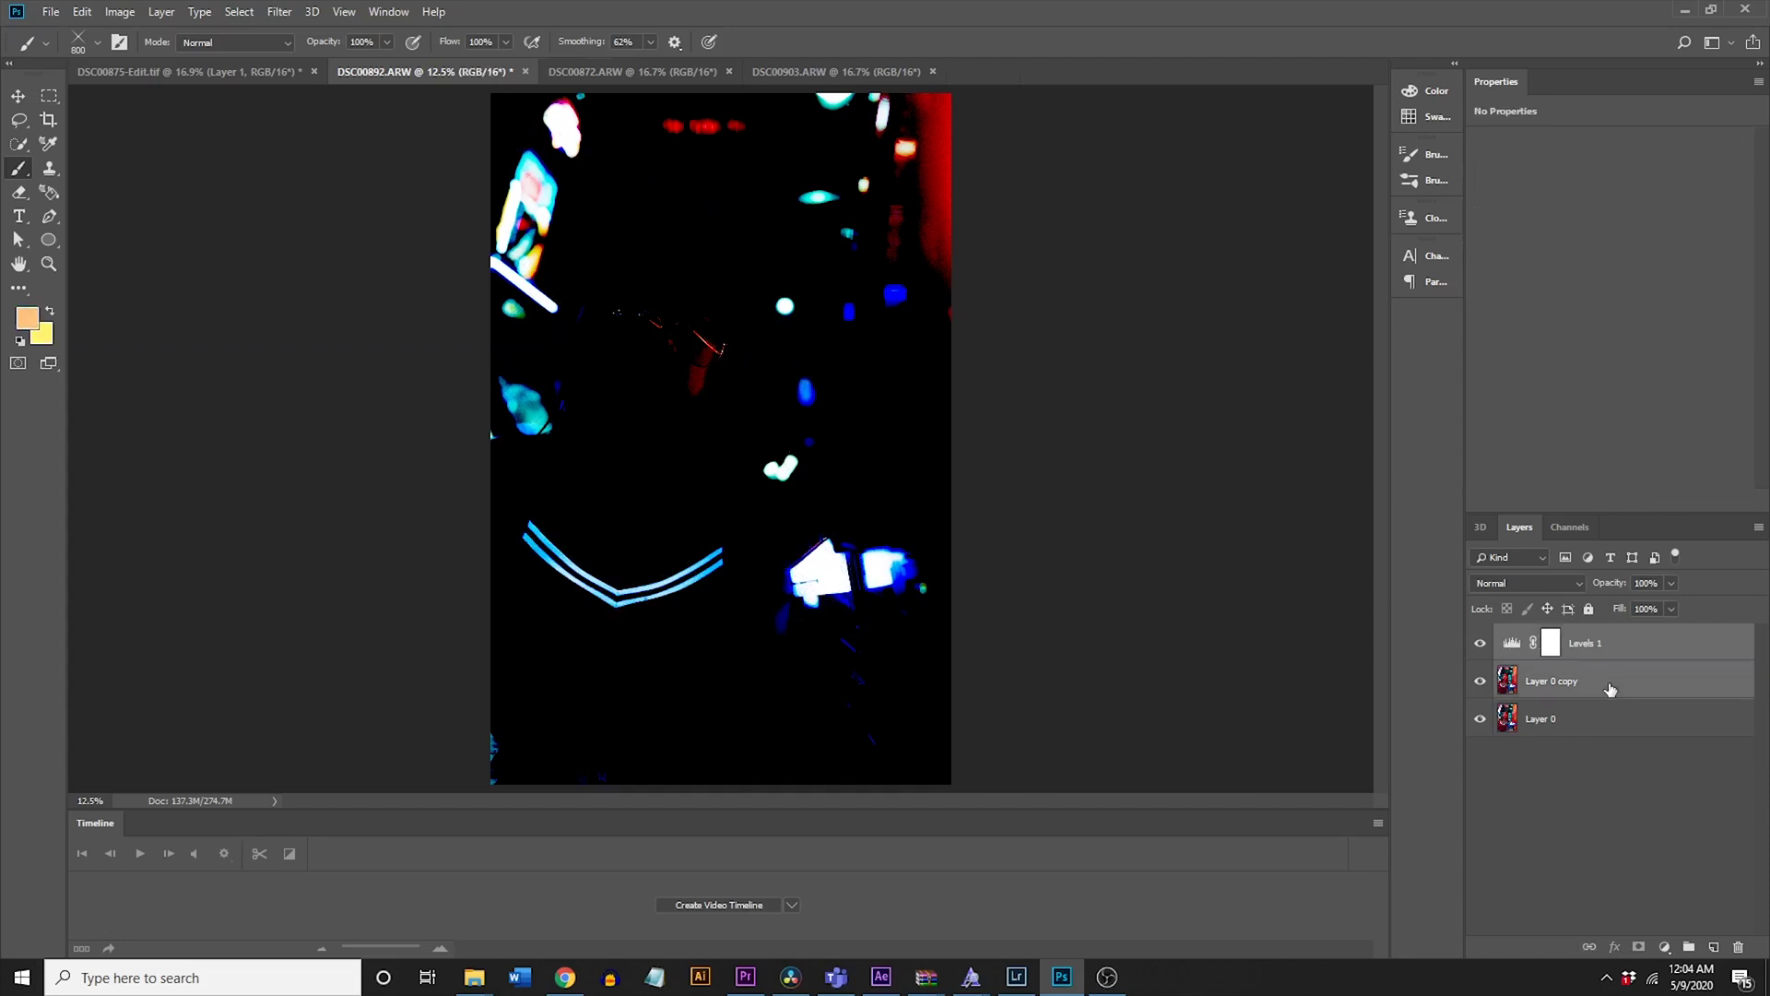
right_click(1607, 687)
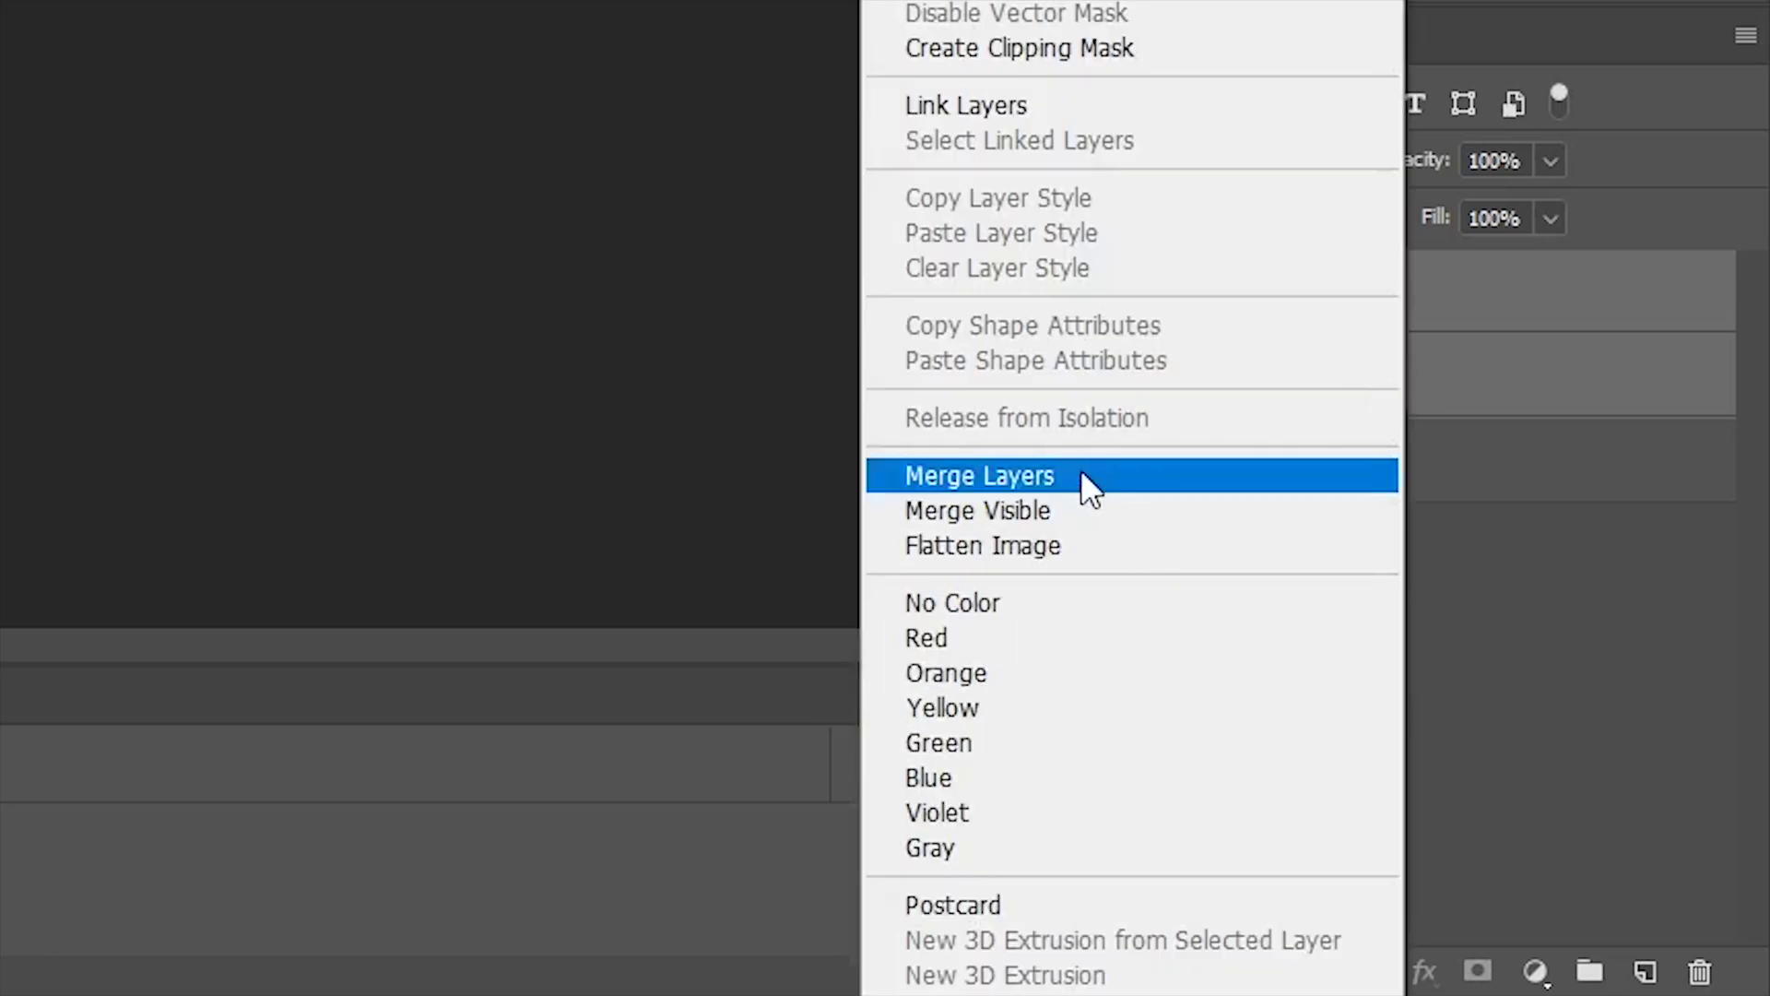
click(1080, 475)
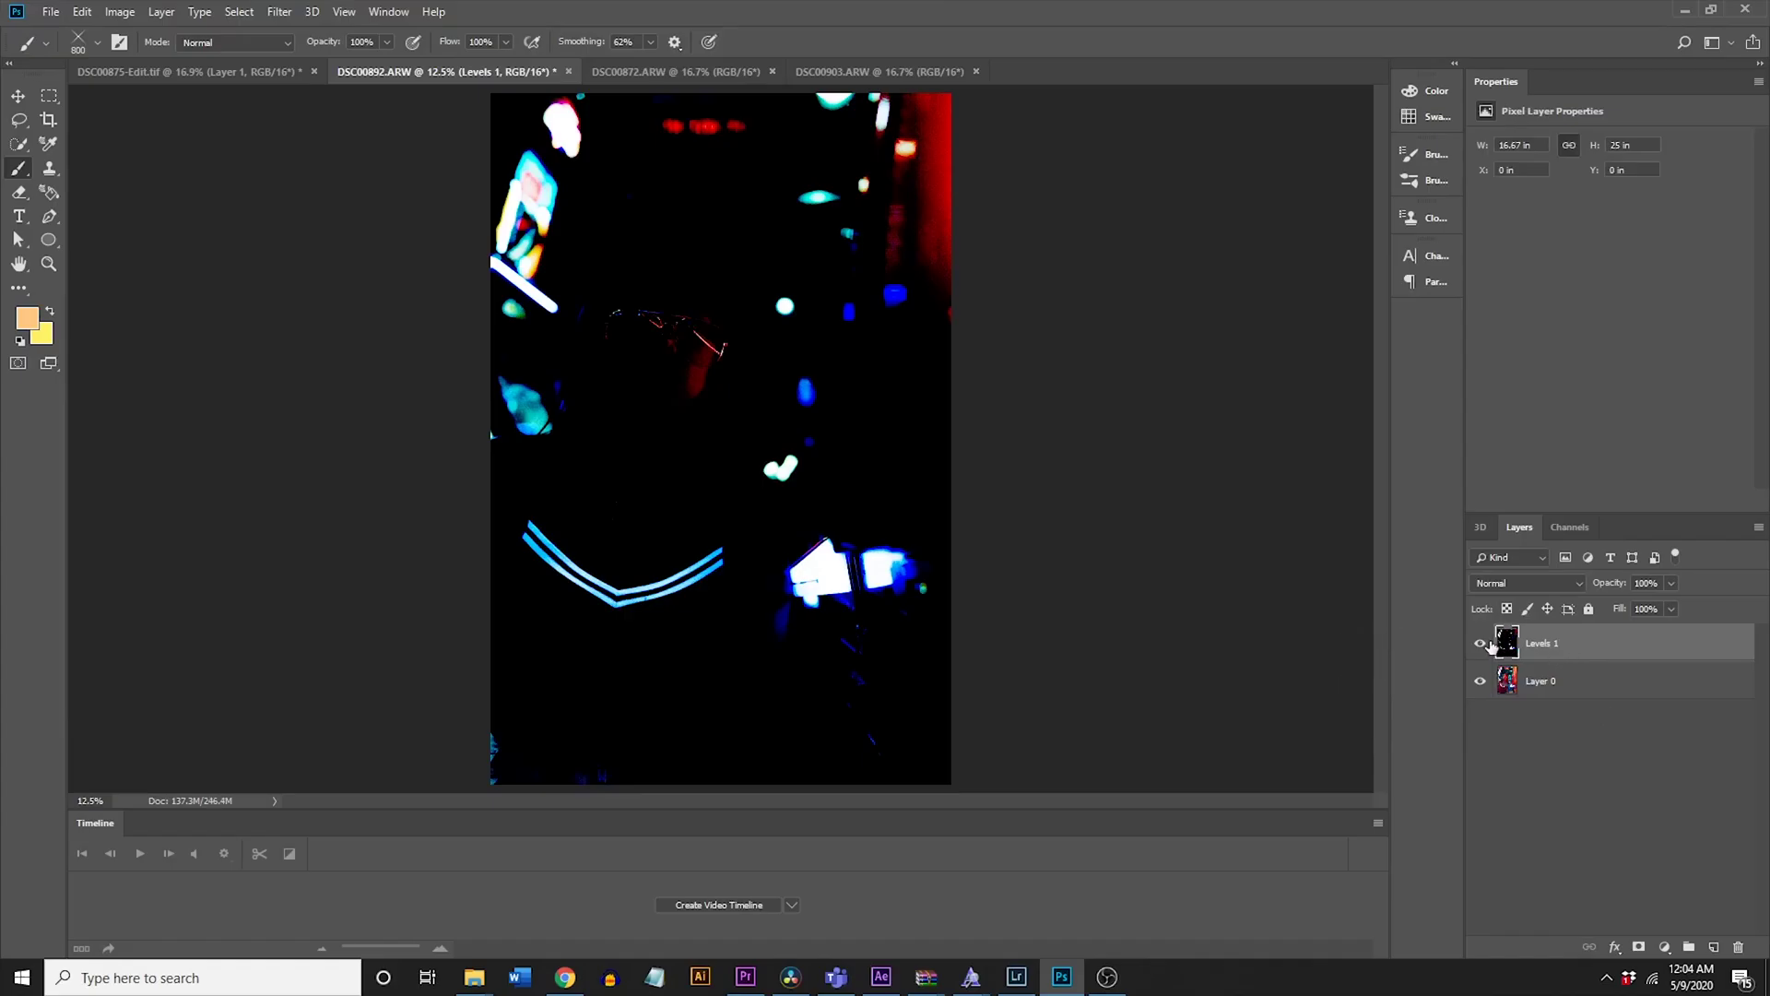
click(1479, 643)
click(1479, 644)
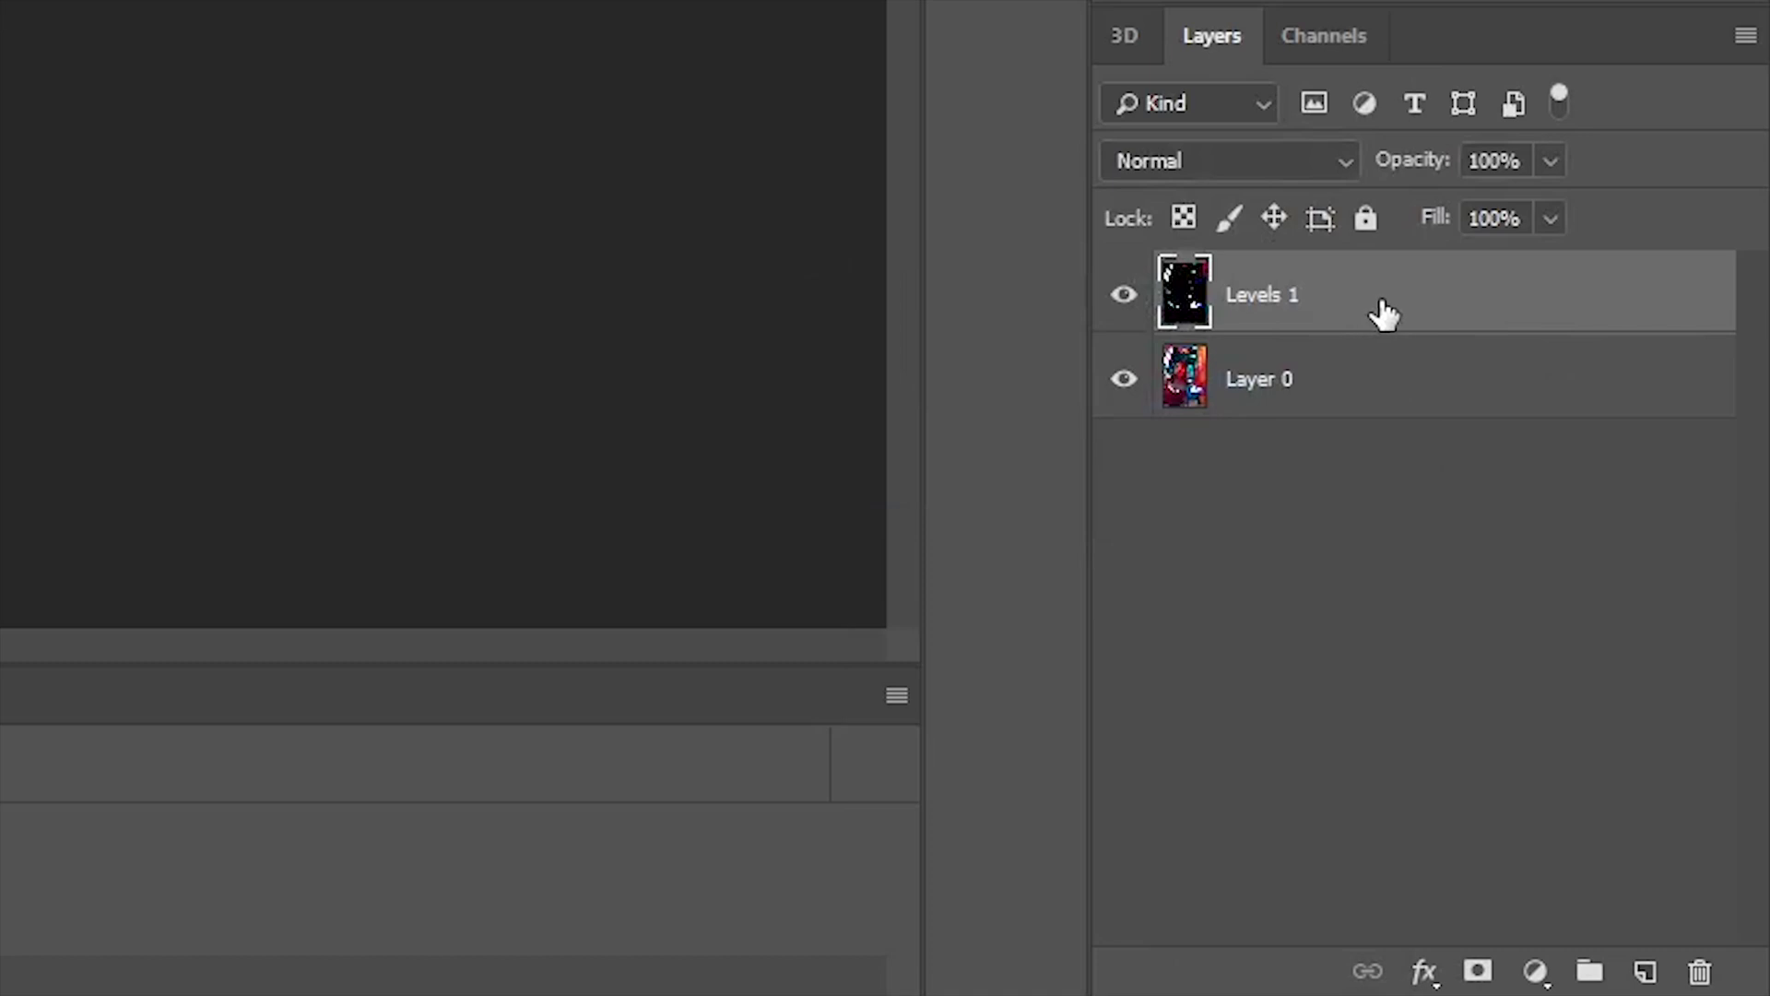
Step: Set the merged Levels 1 layer's blend mode to Screen and duplicate the layer
drag(1380, 313, 1342, 286)
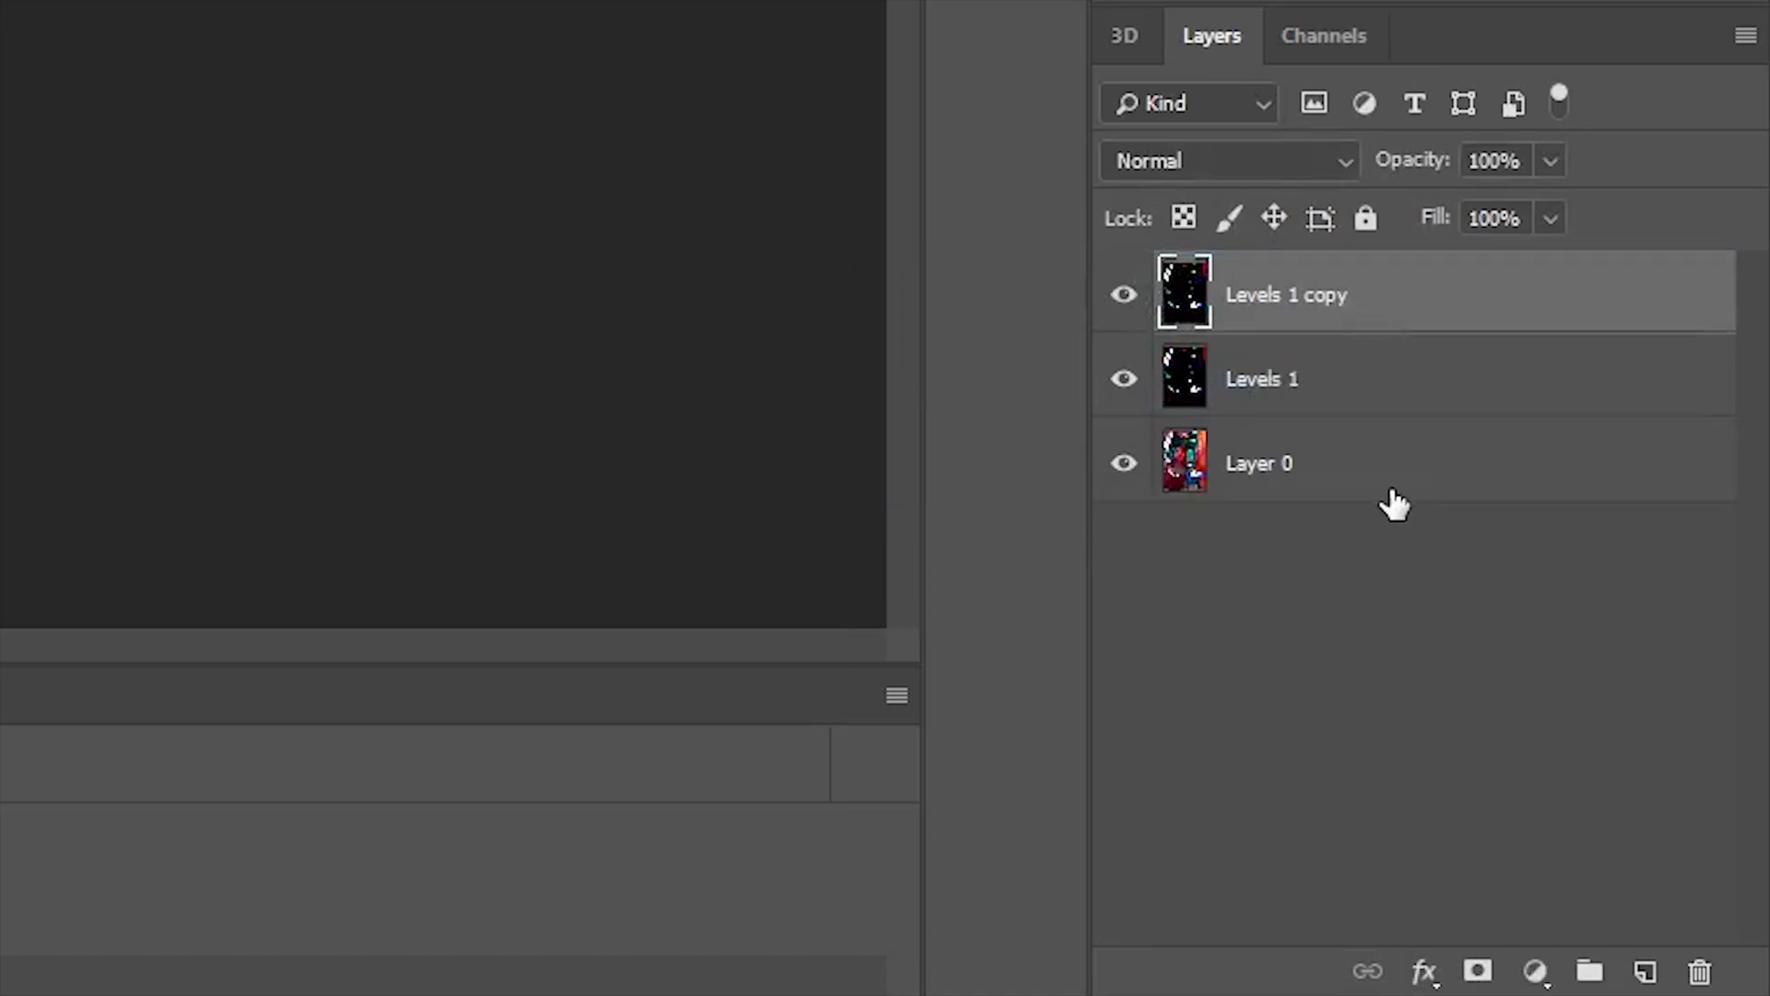
key(ctrl+z)
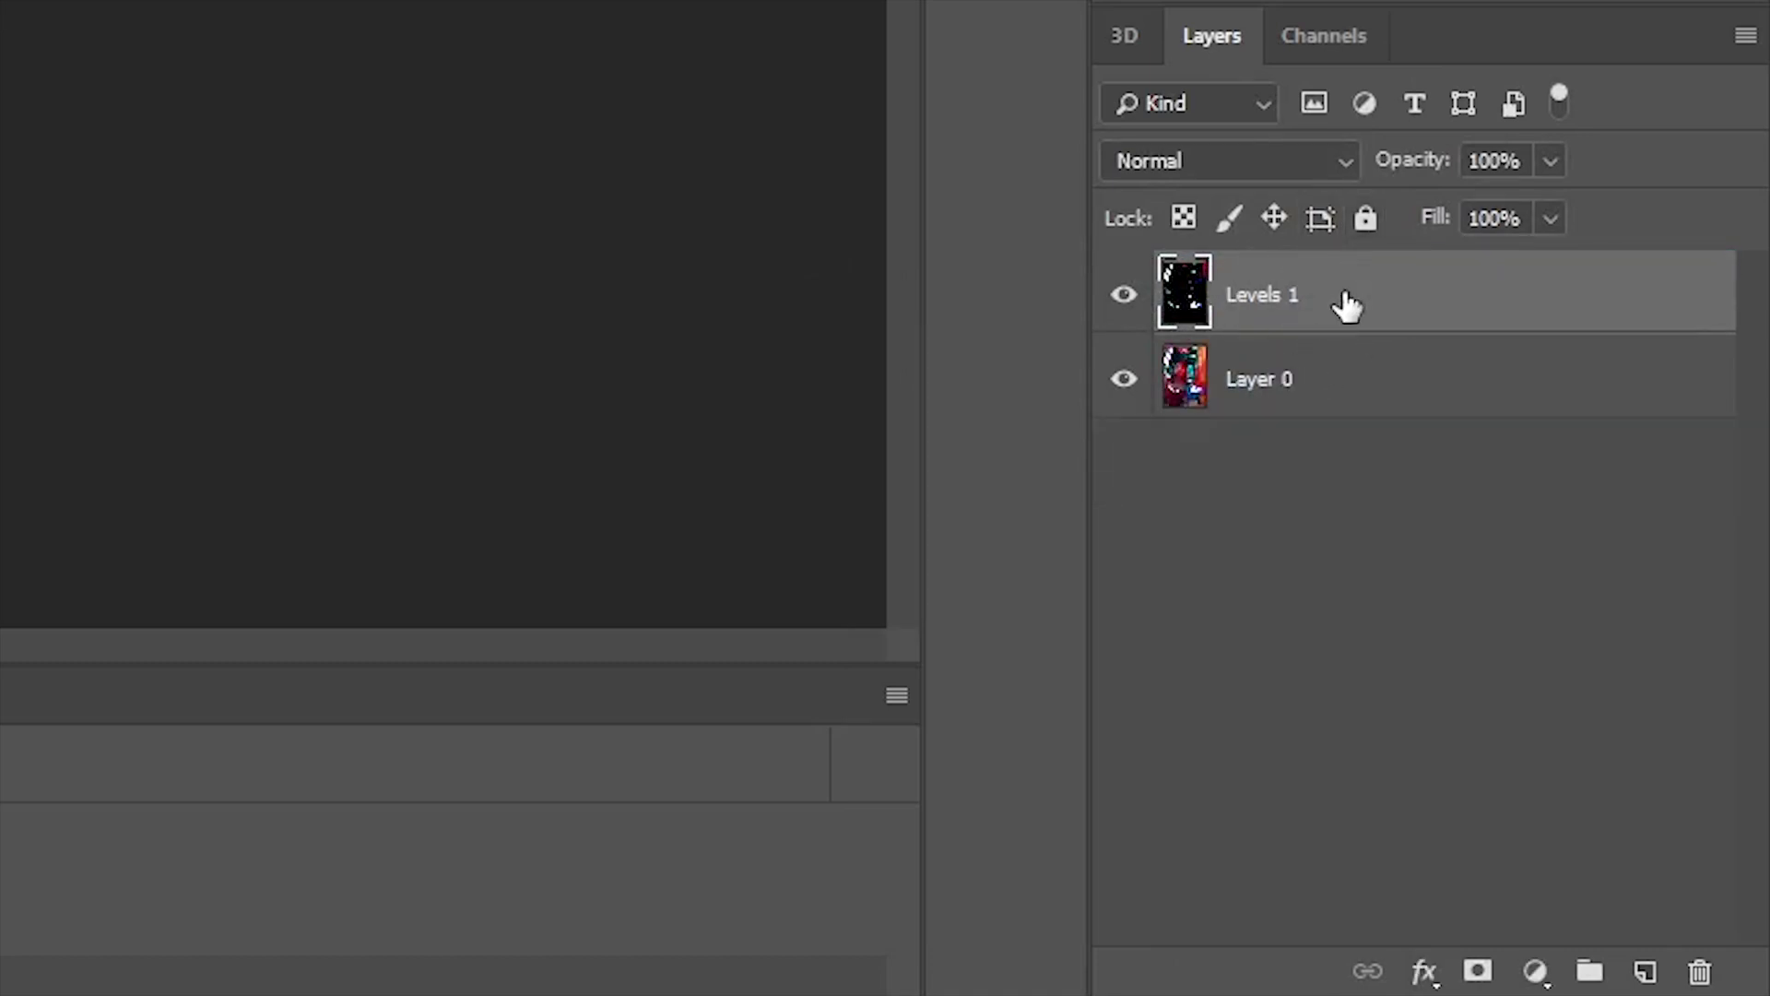
click(1182, 173)
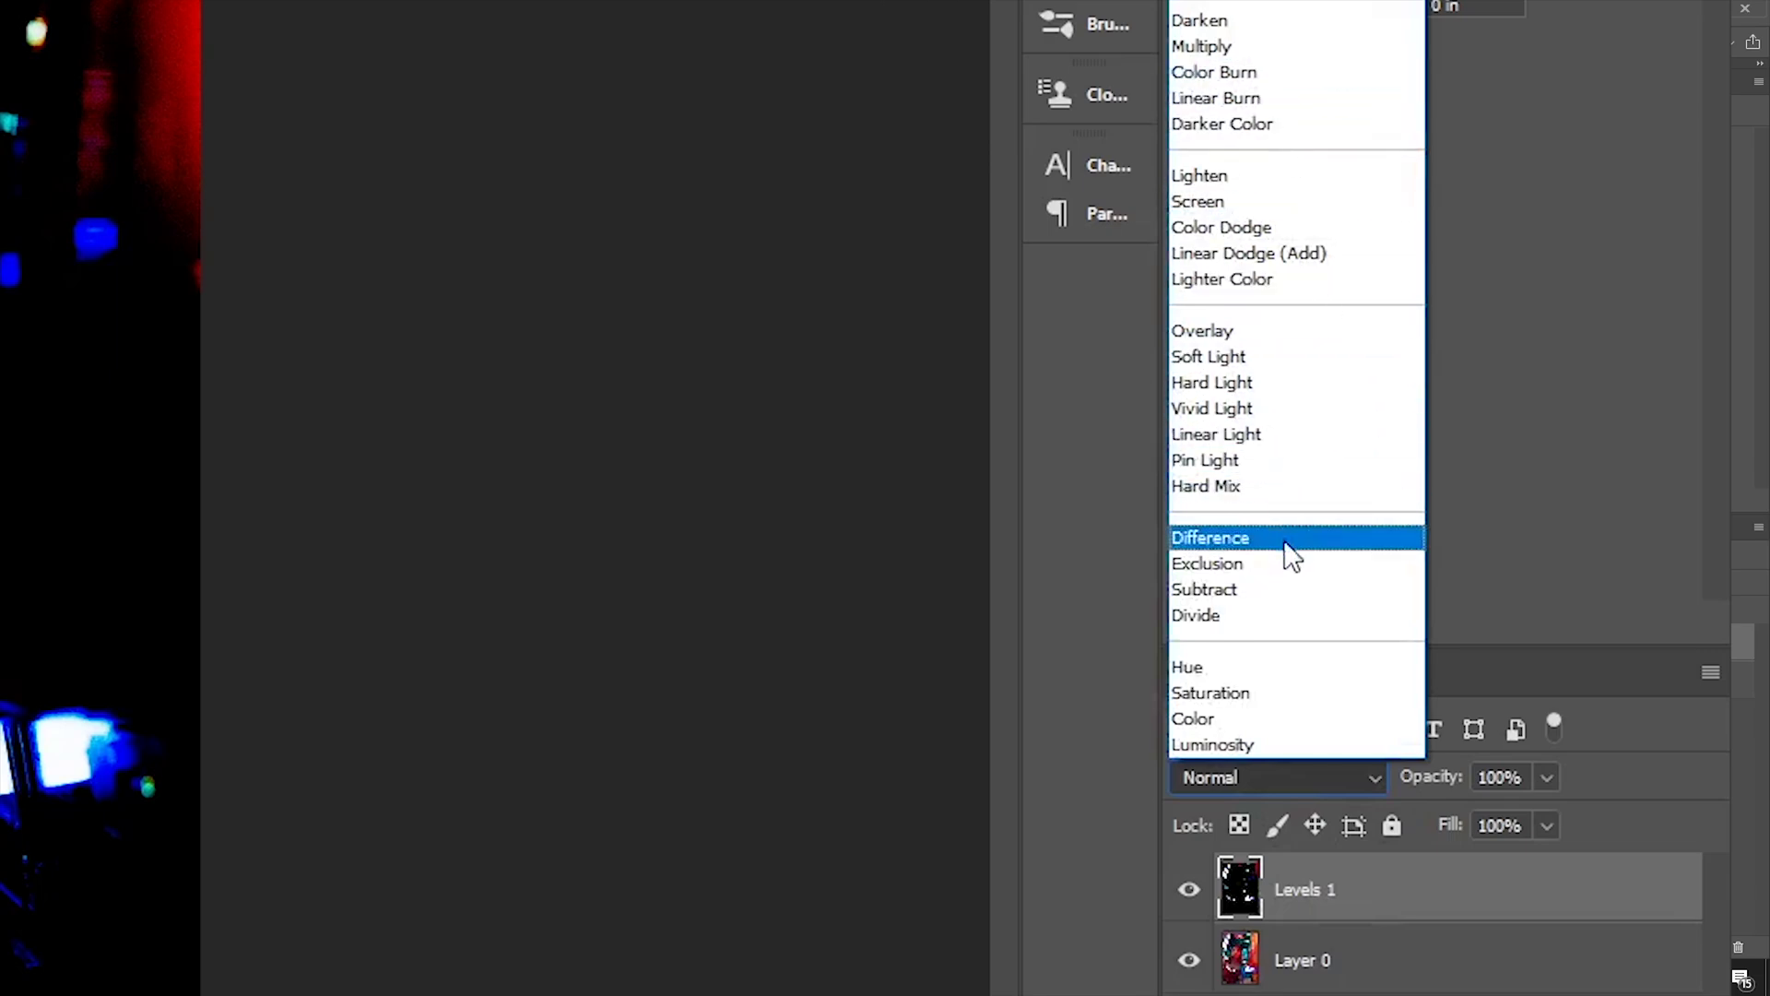
click(1184, 199)
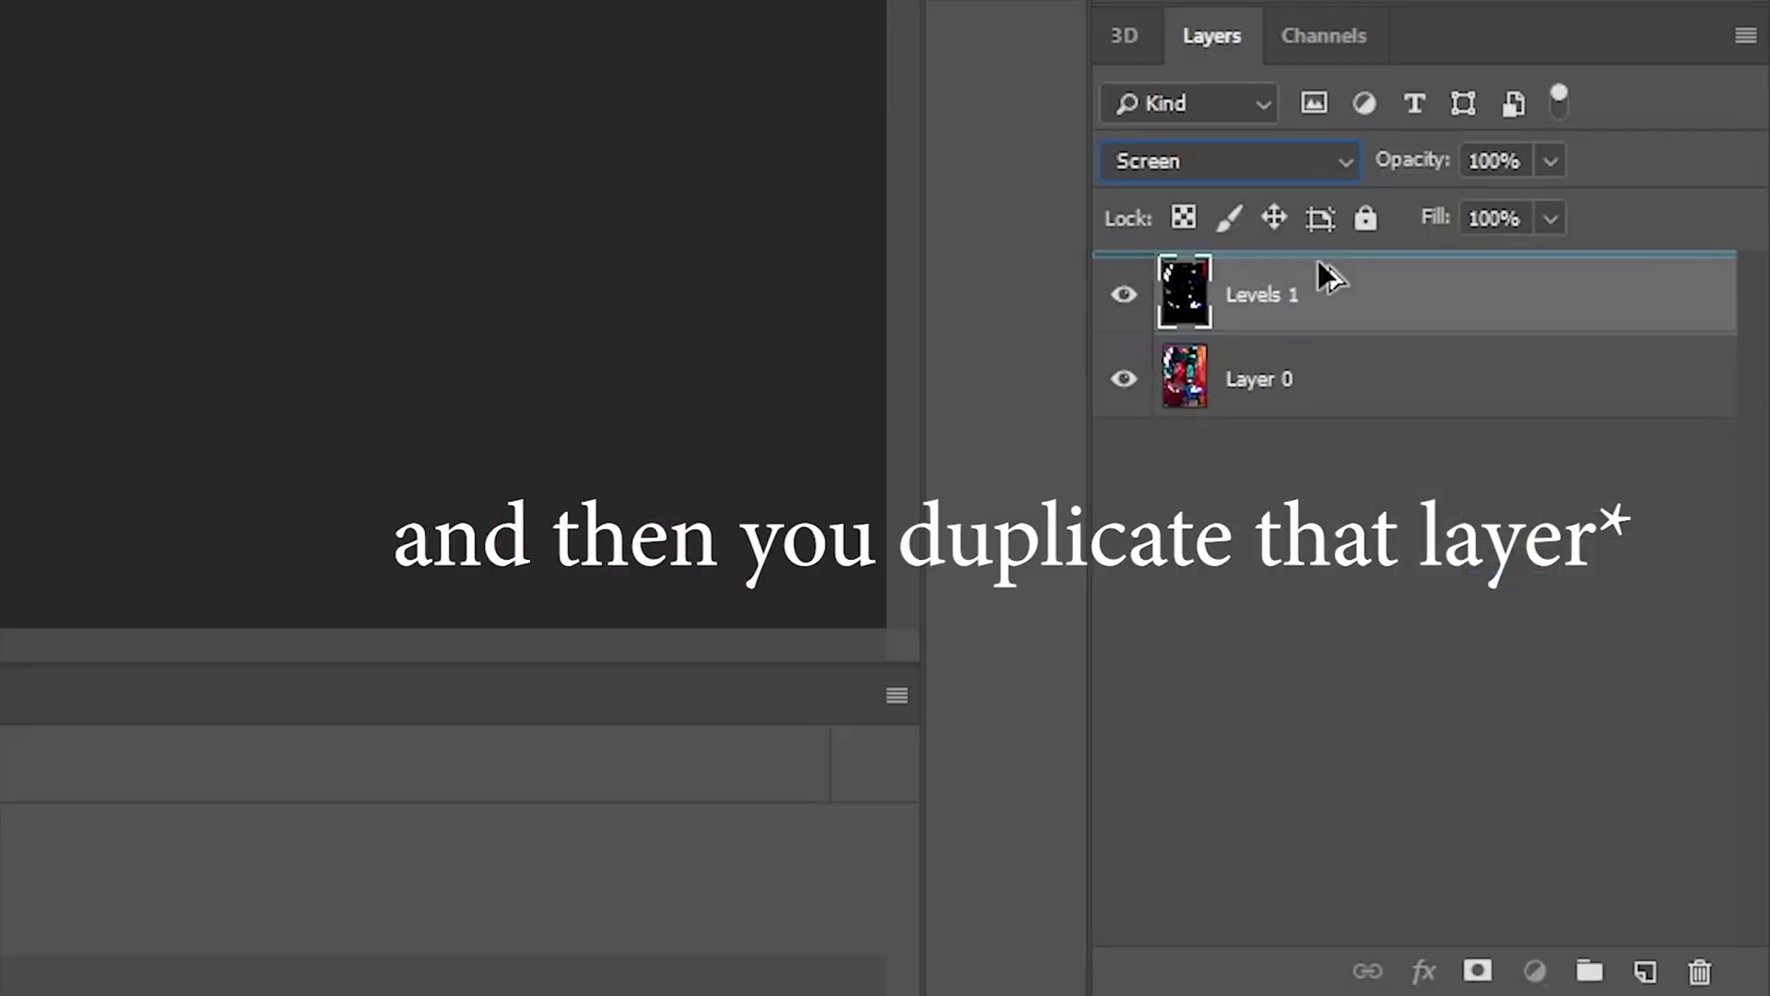
drag(1325, 275, 1256, 268)
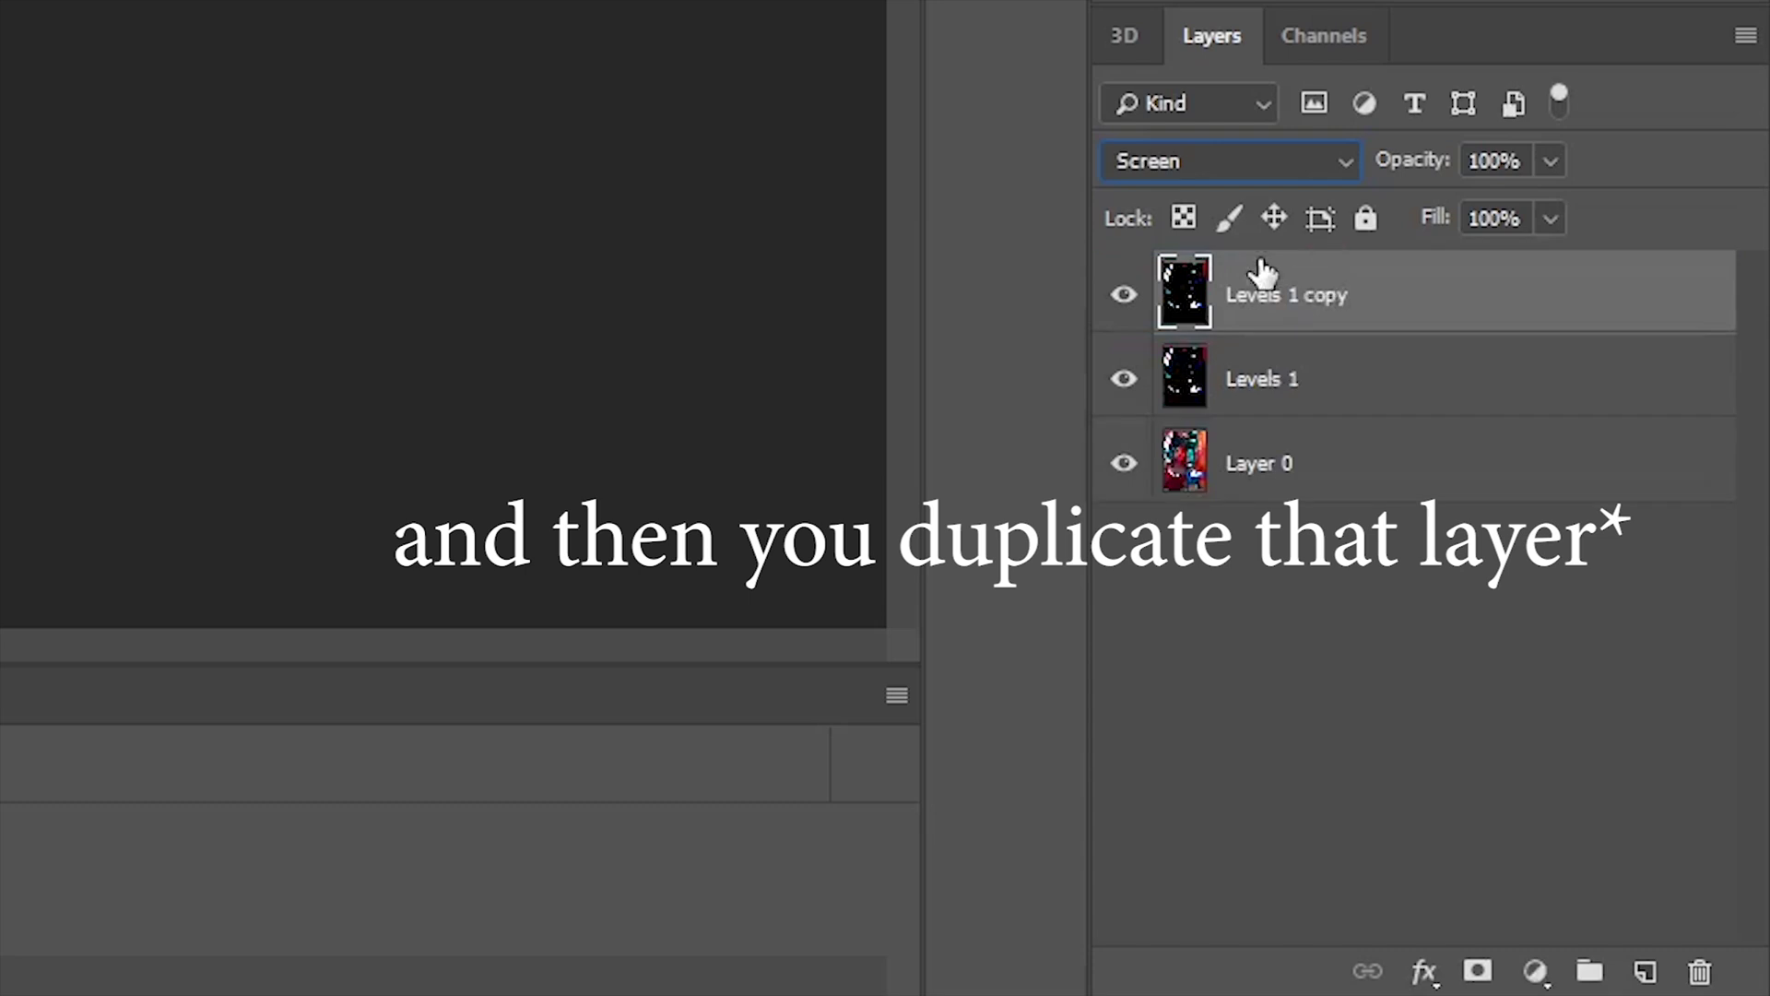
Step: Apply a Motion Blur to the Levels 1 layer at an angle of -45° with a distance of 302 pixels
click(1446, 387)
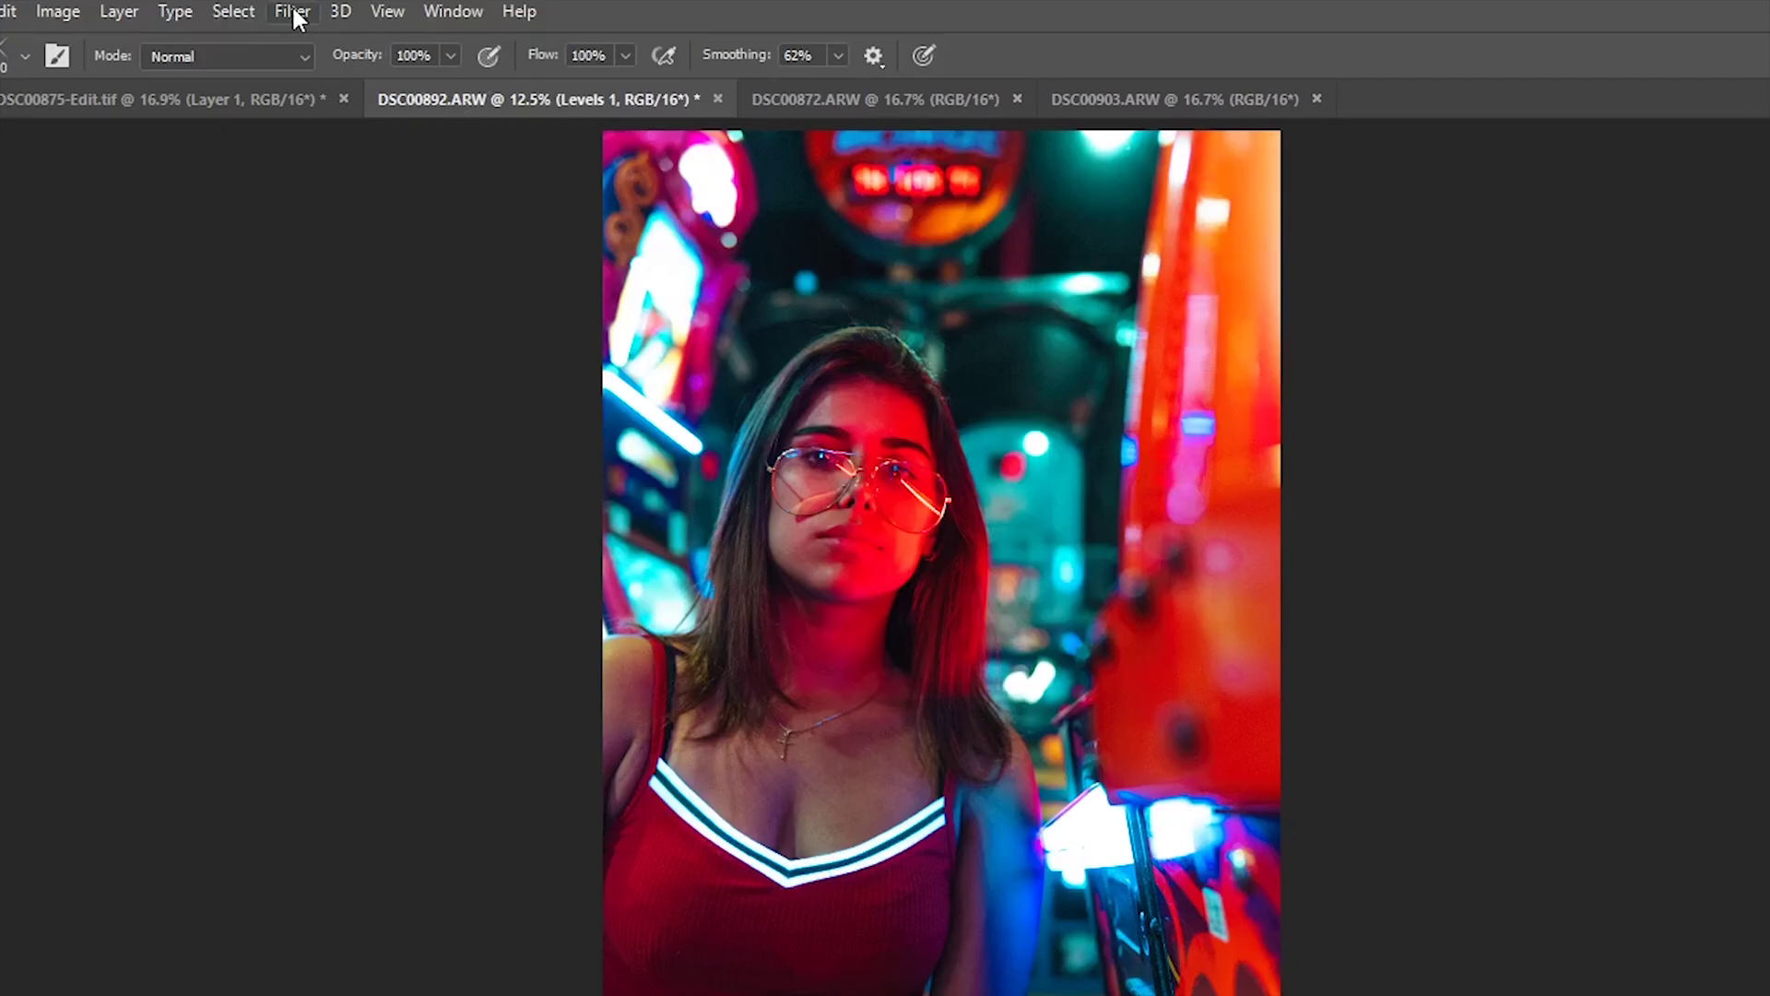
click(292, 11)
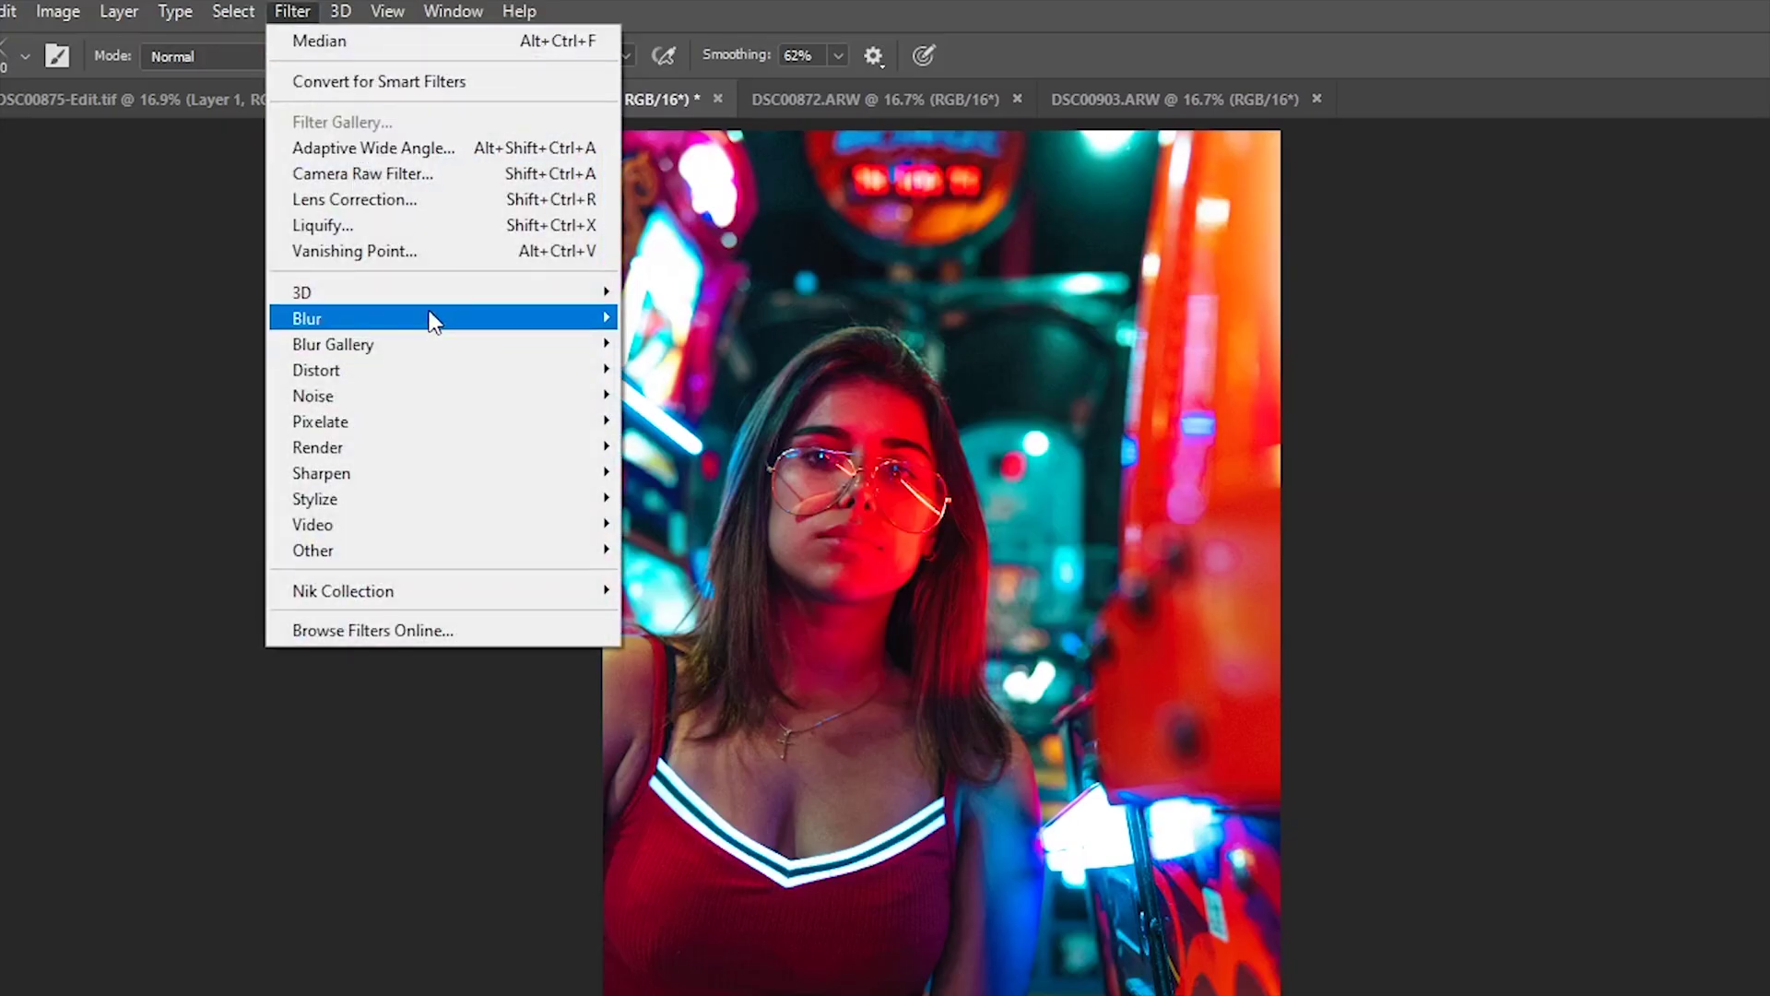
mouse_move(434, 320)
click(729, 478)
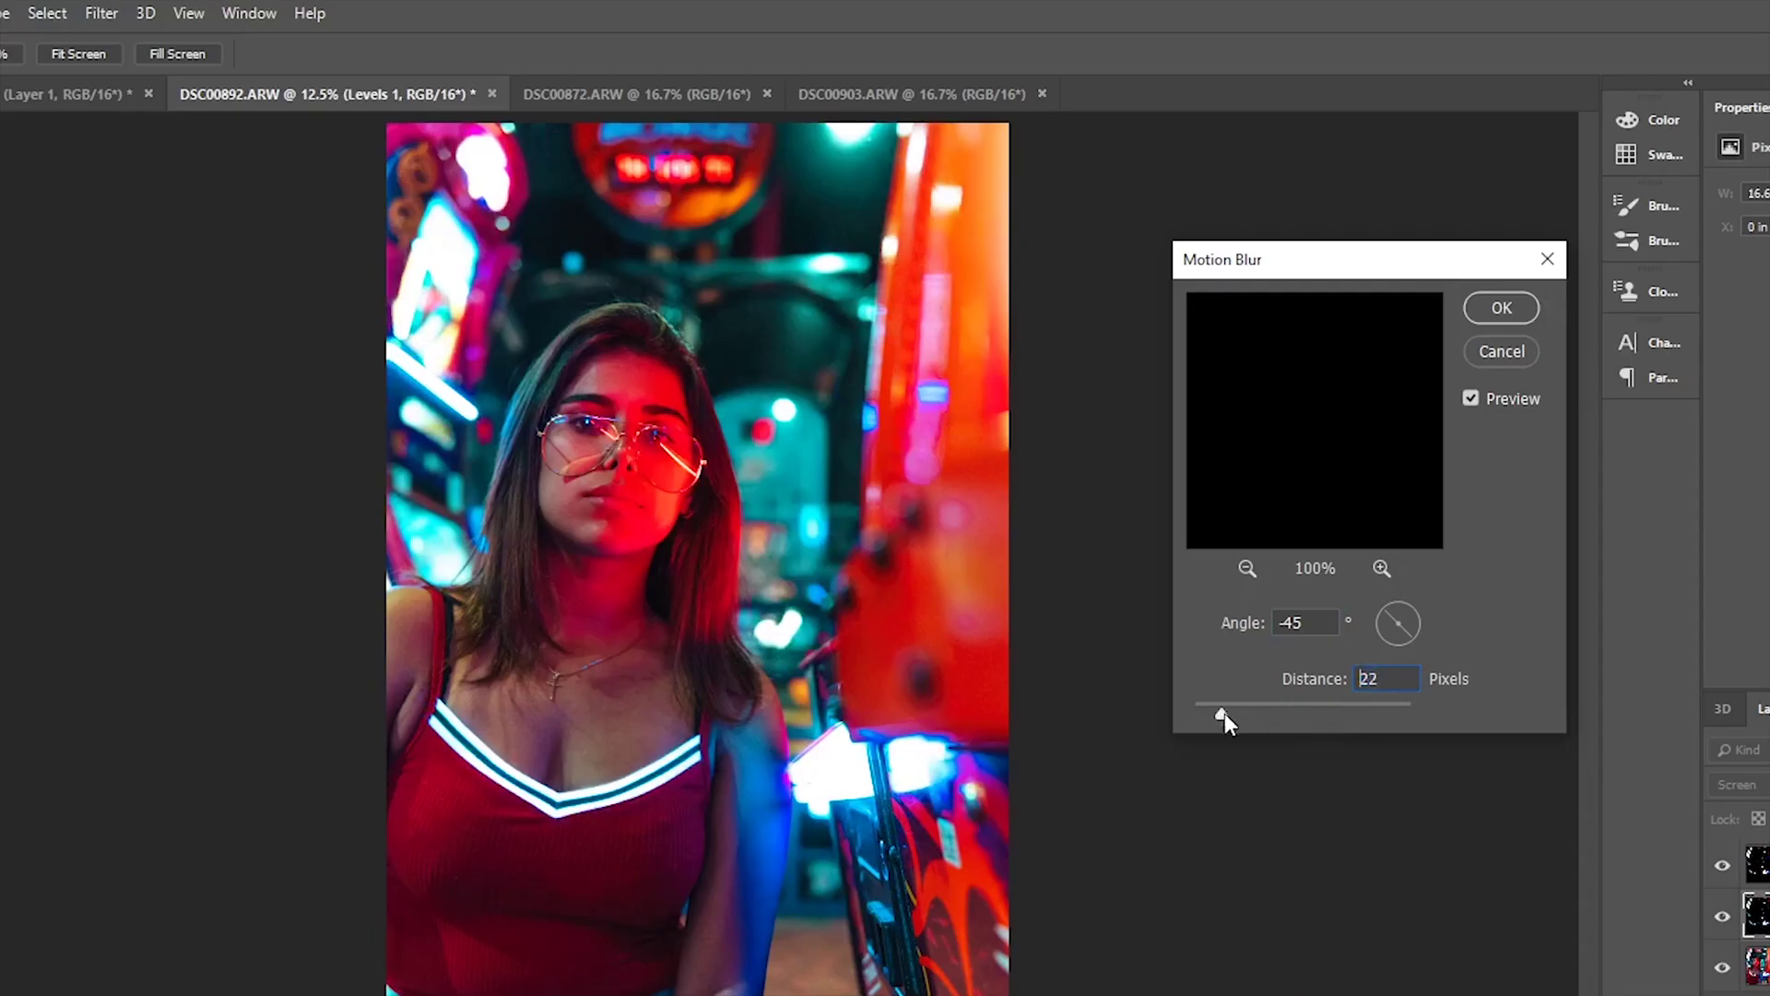
drag(1223, 712, 1342, 719)
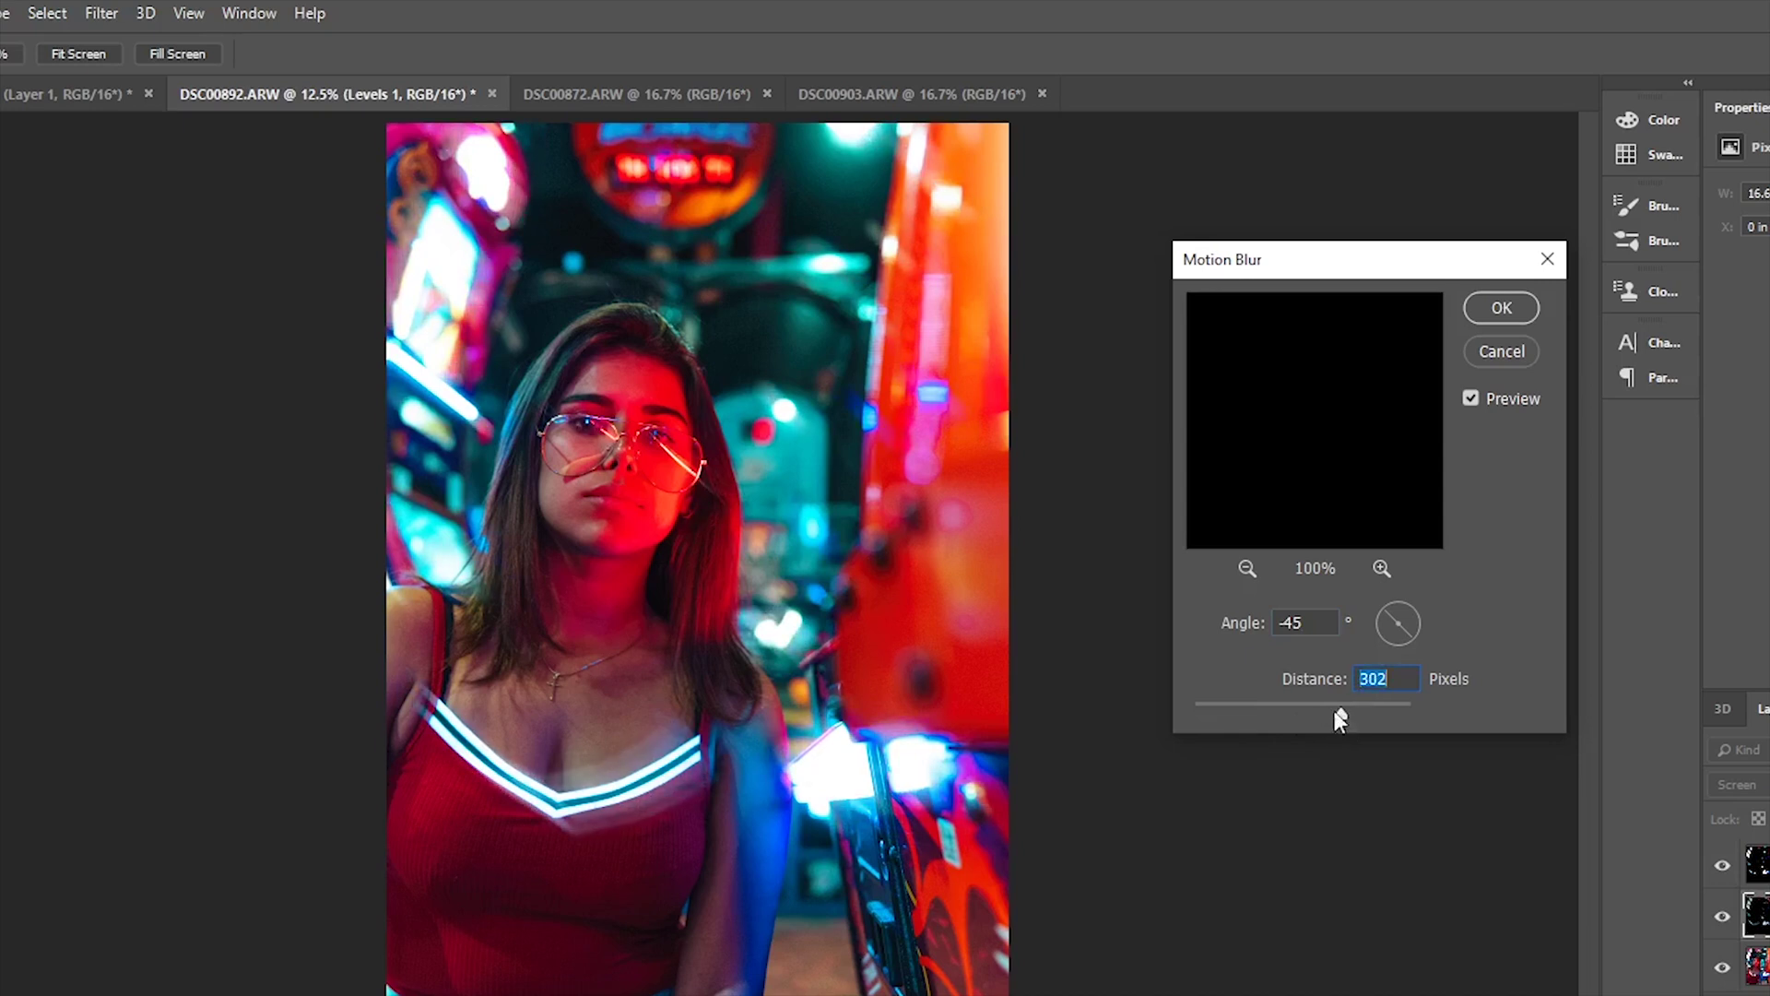
click(1516, 307)
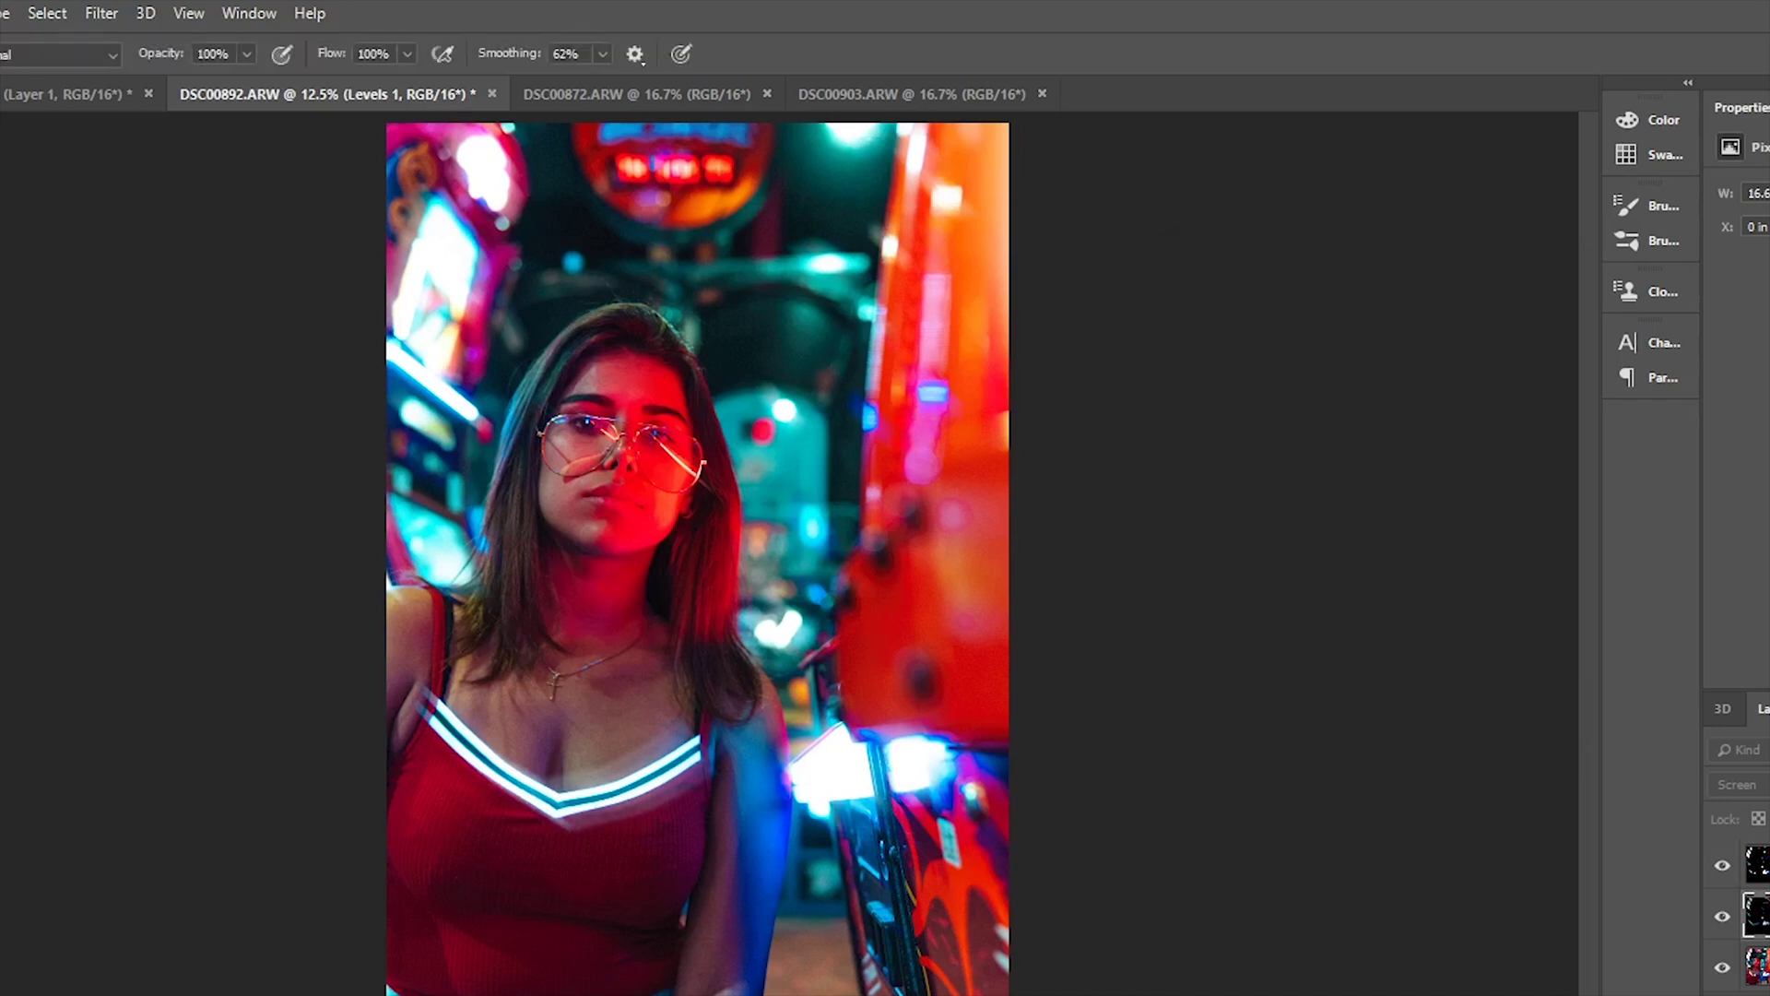
Step: Apply a Motion Blur to the Levels 1 copy layer at an angle of 45° with a distance of 302 pixels
key(ctrl+j)
click(119, 9)
click(119, 9)
click(101, 13)
mouse_move(257, 296)
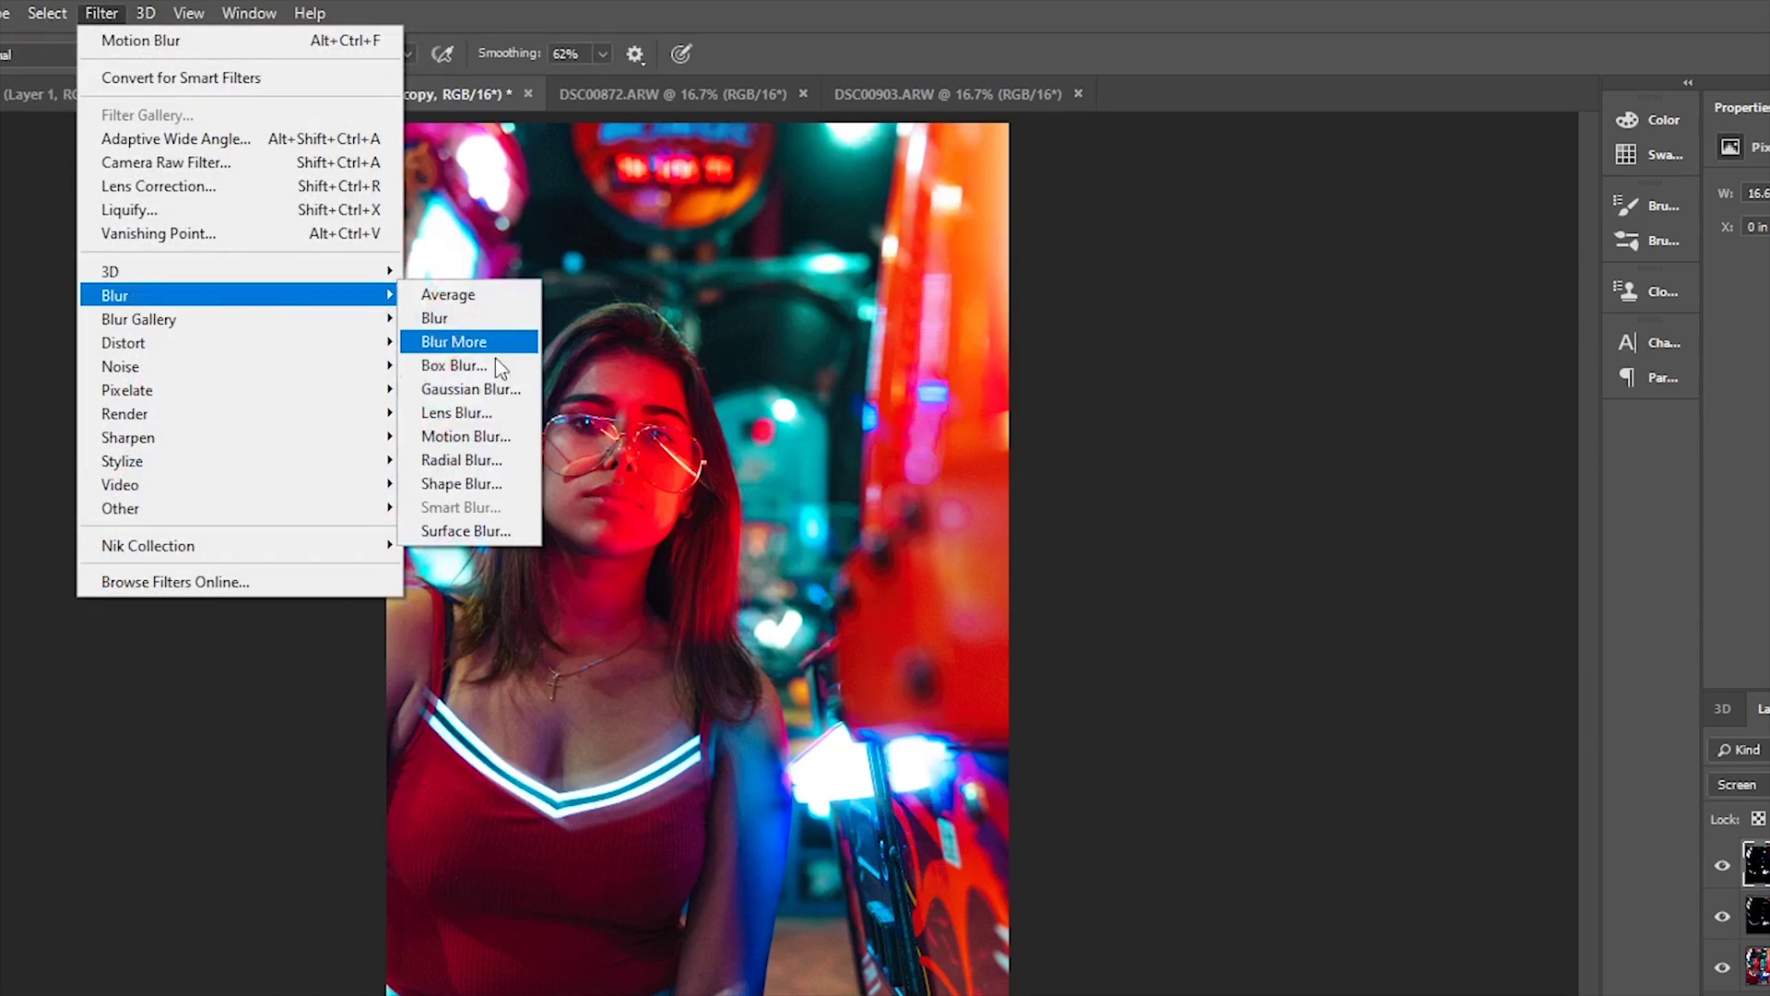
click(466, 436)
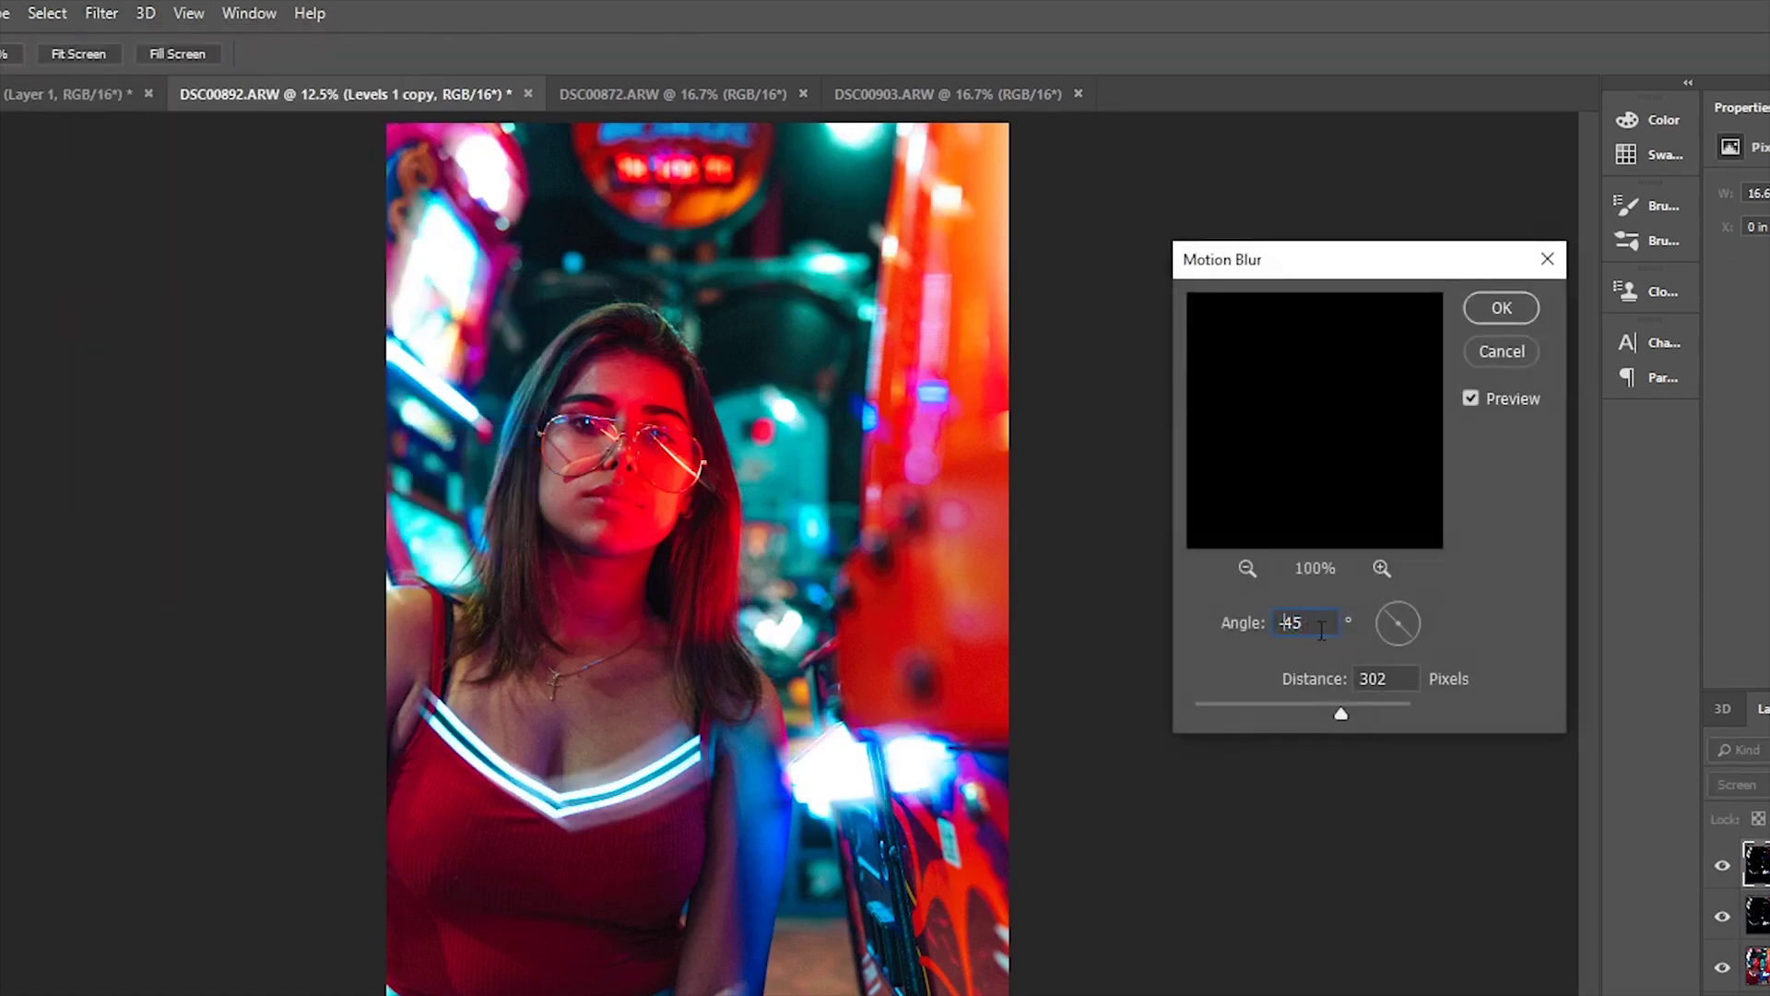
key(Return)
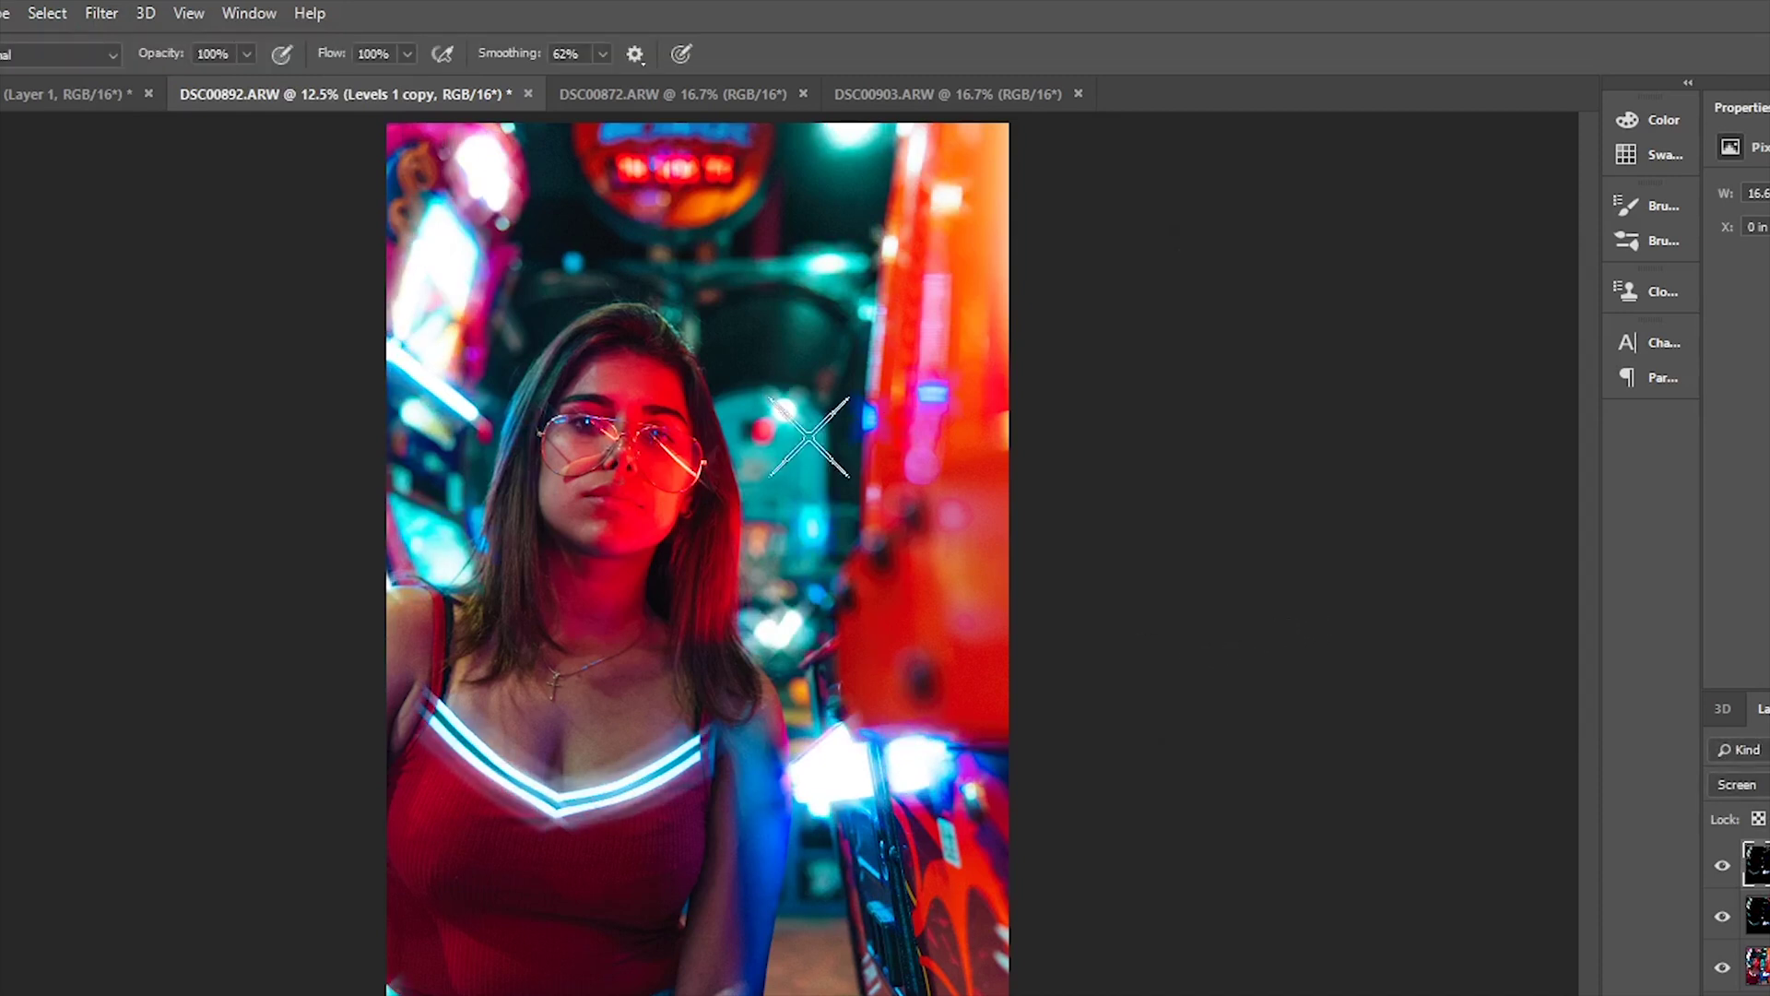
Step: Switch to the Move tool and duplicate the Levels 1 copy layer at the top of the layer stack
scroll(801, 403, up, 10)
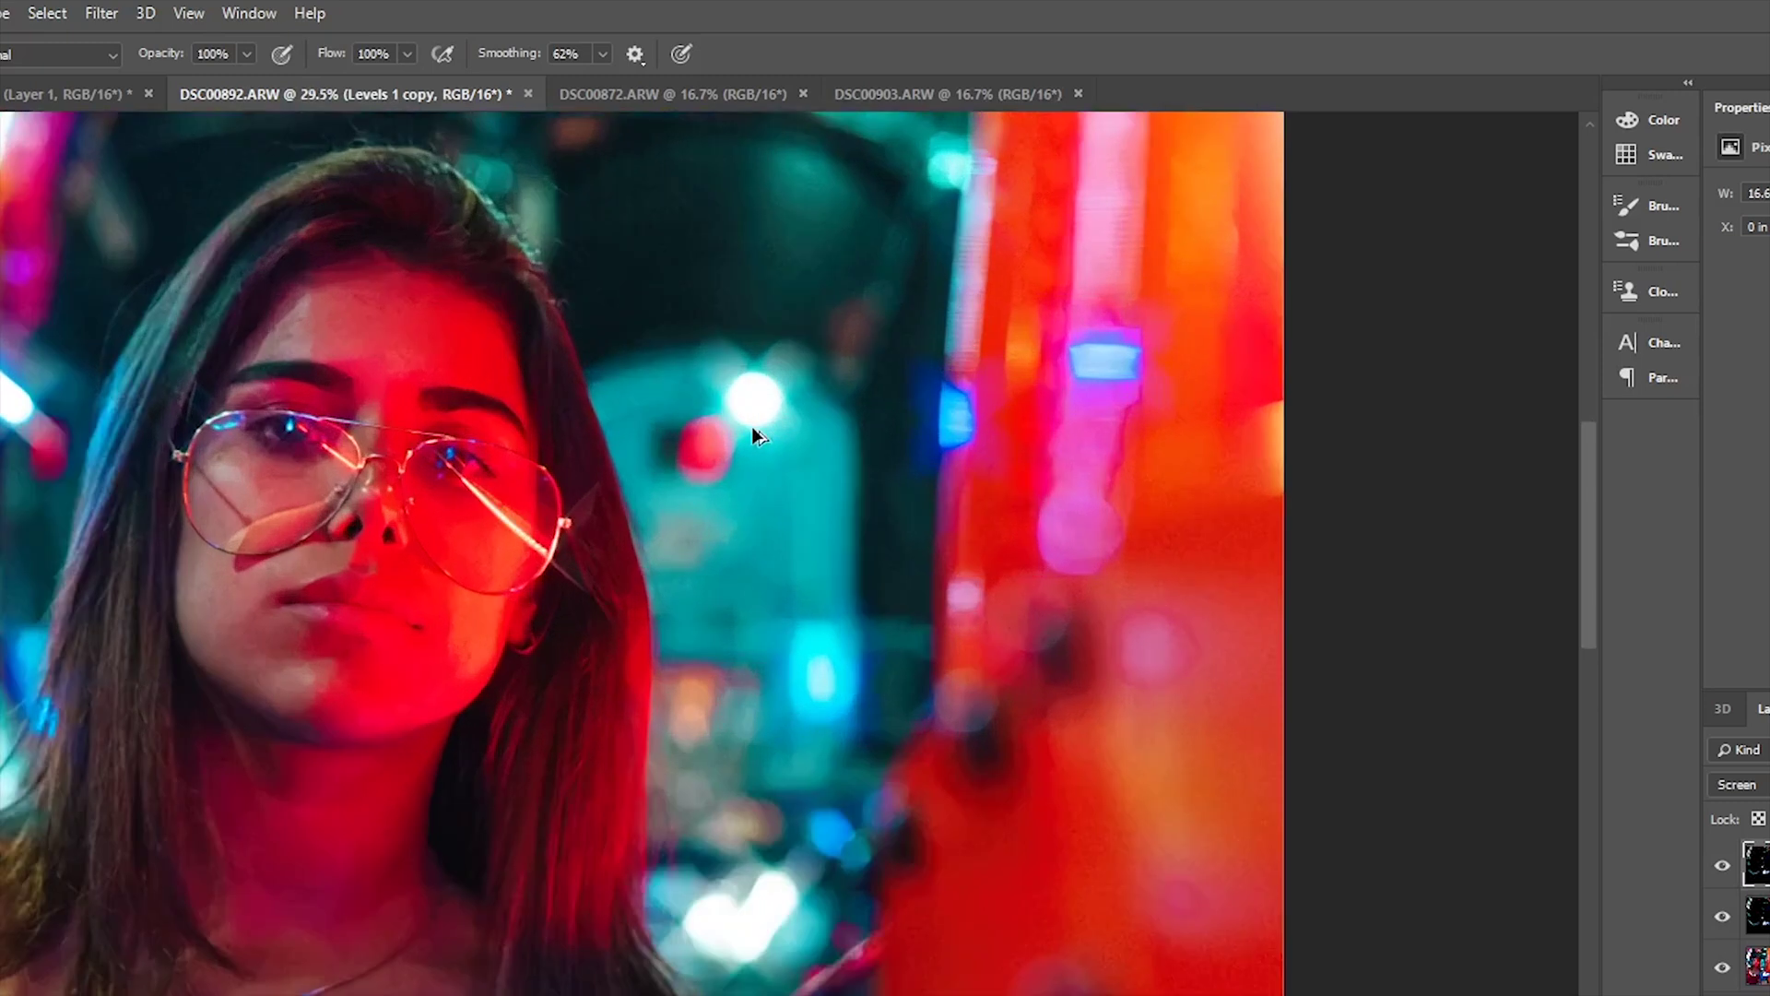
scroll(749, 384, down, 2)
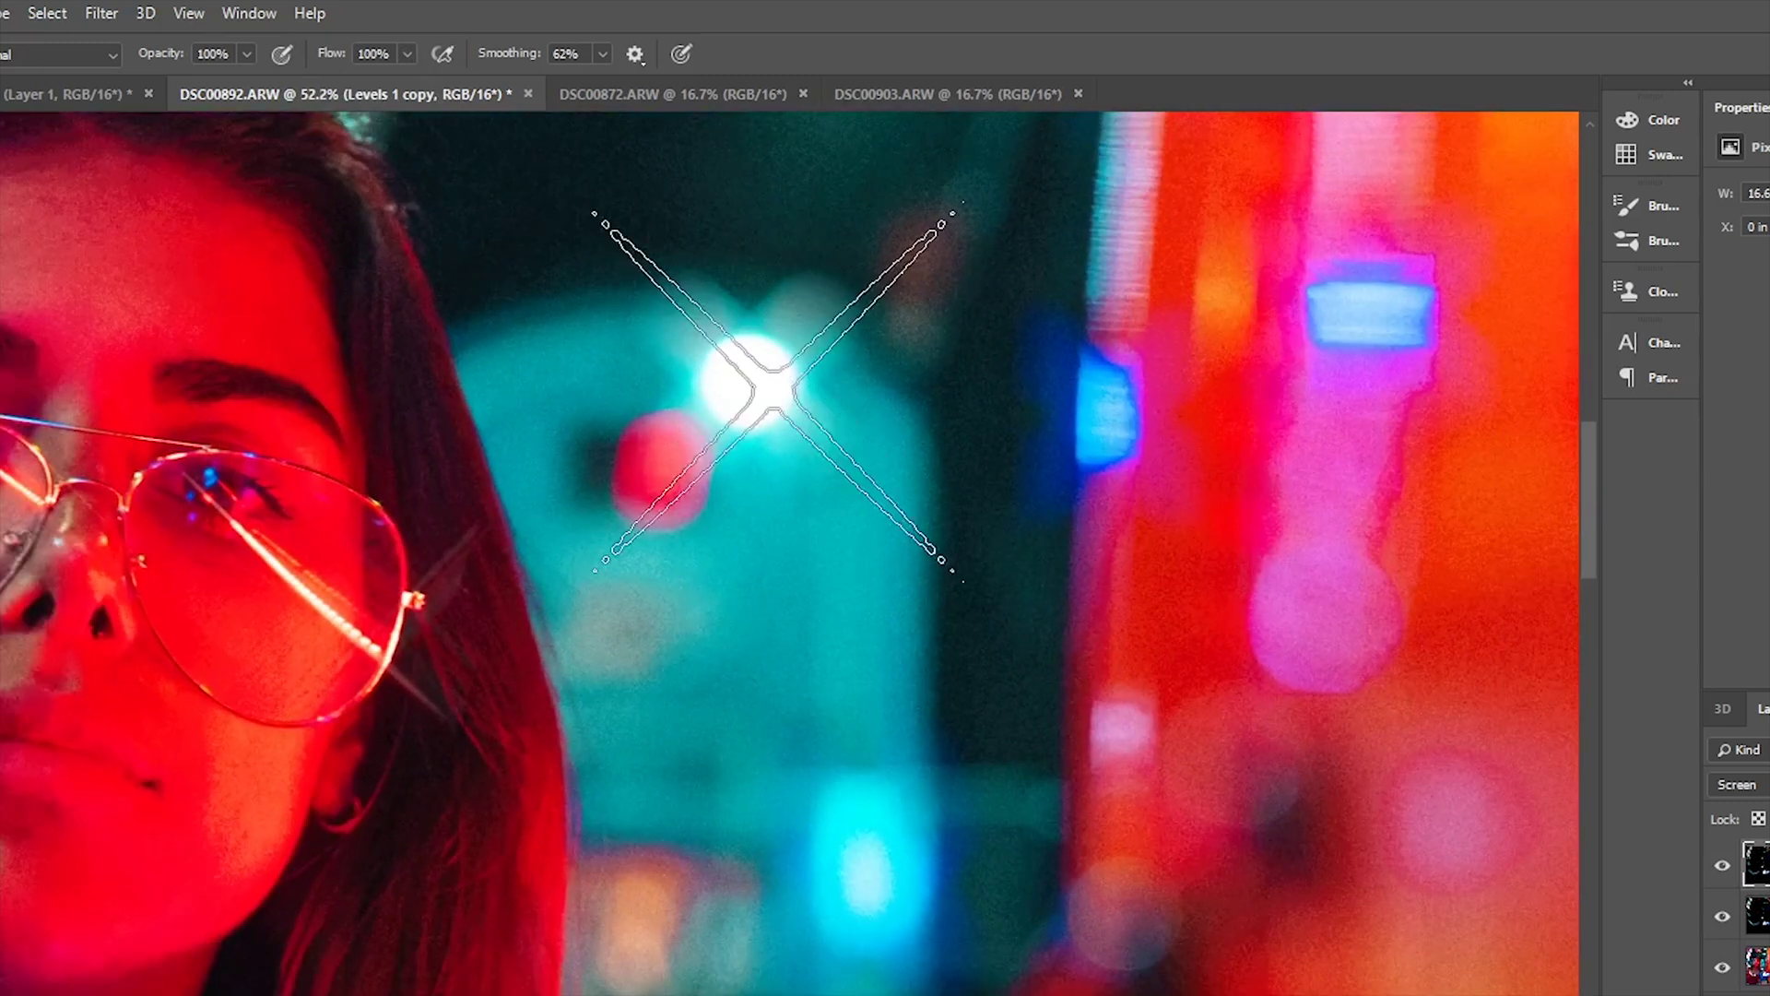
scroll(760, 402, down, 6)
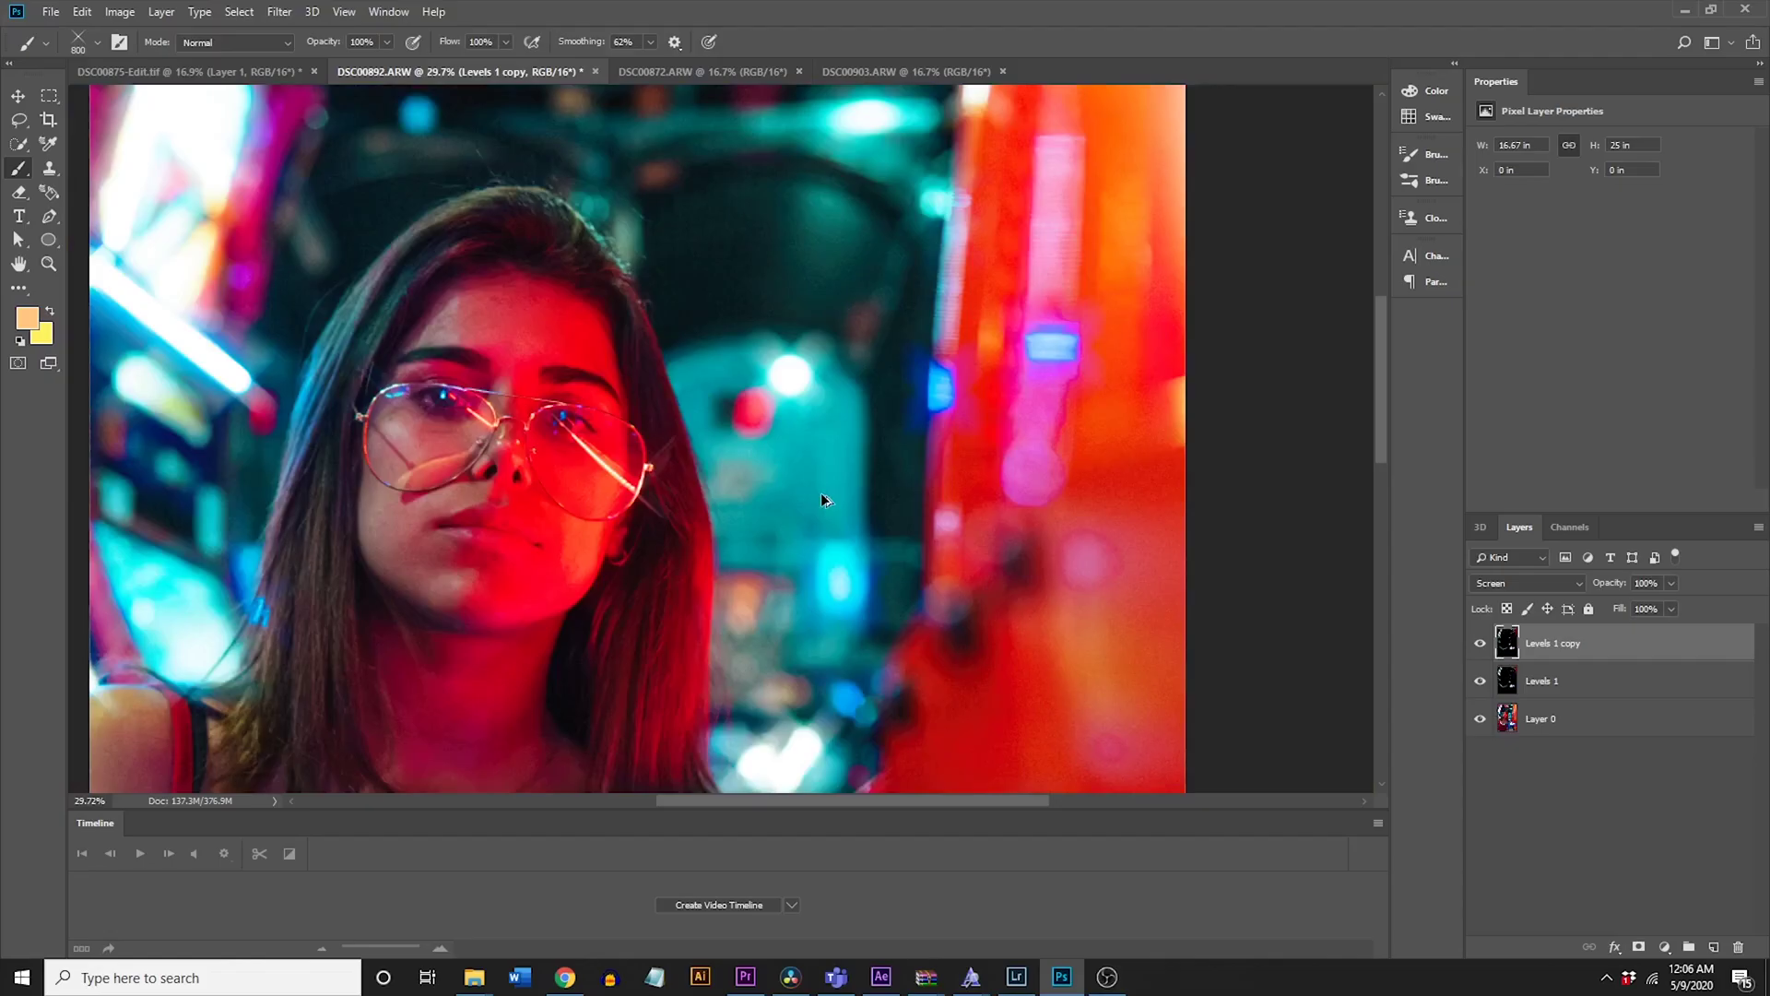
scroll(842, 591, down, 1)
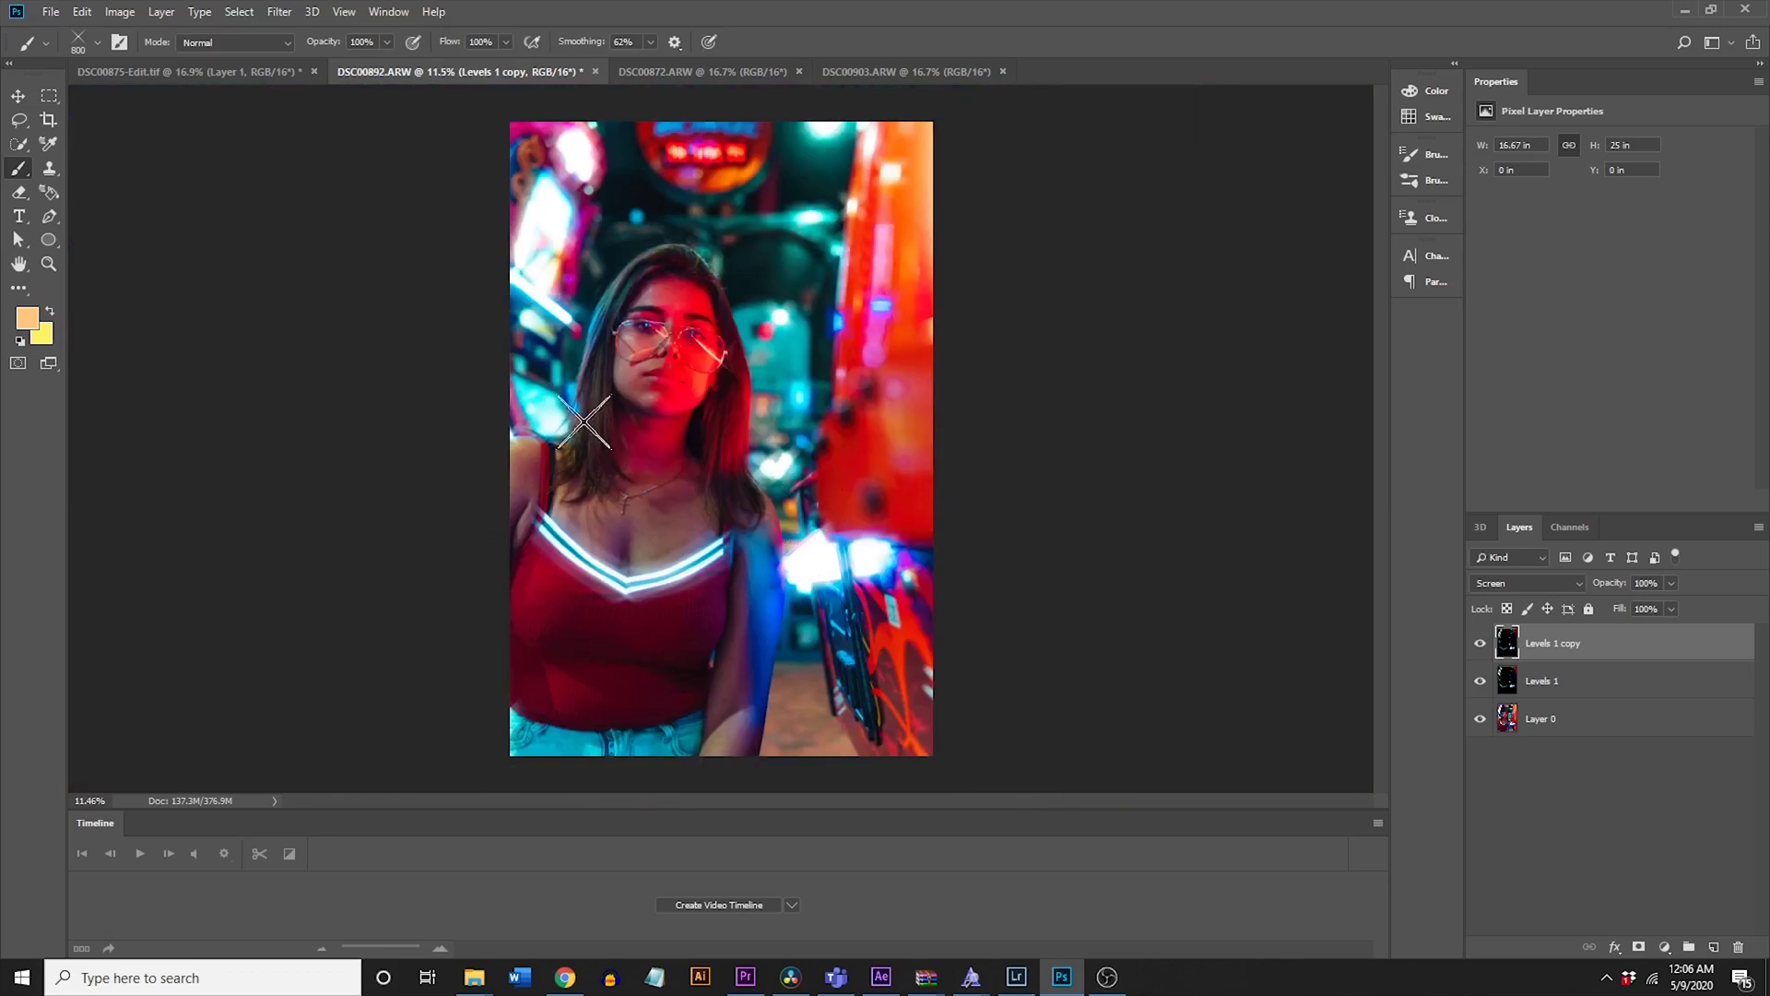
click(18, 95)
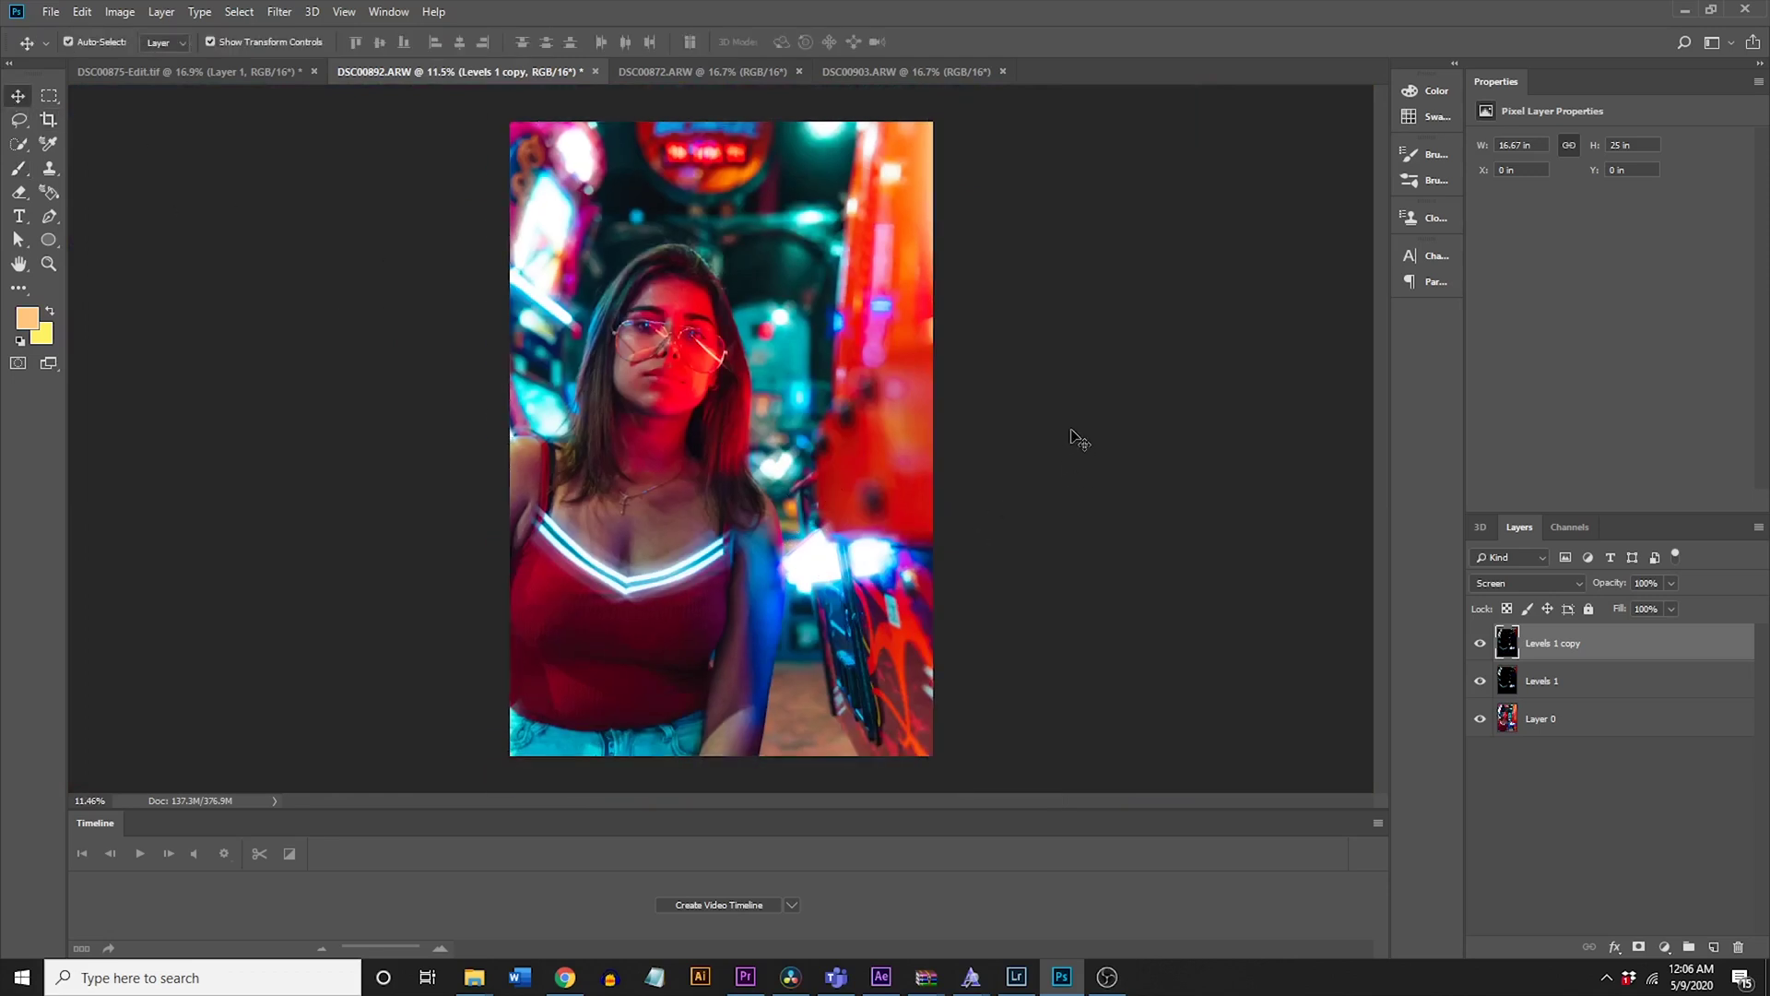
click(1596, 762)
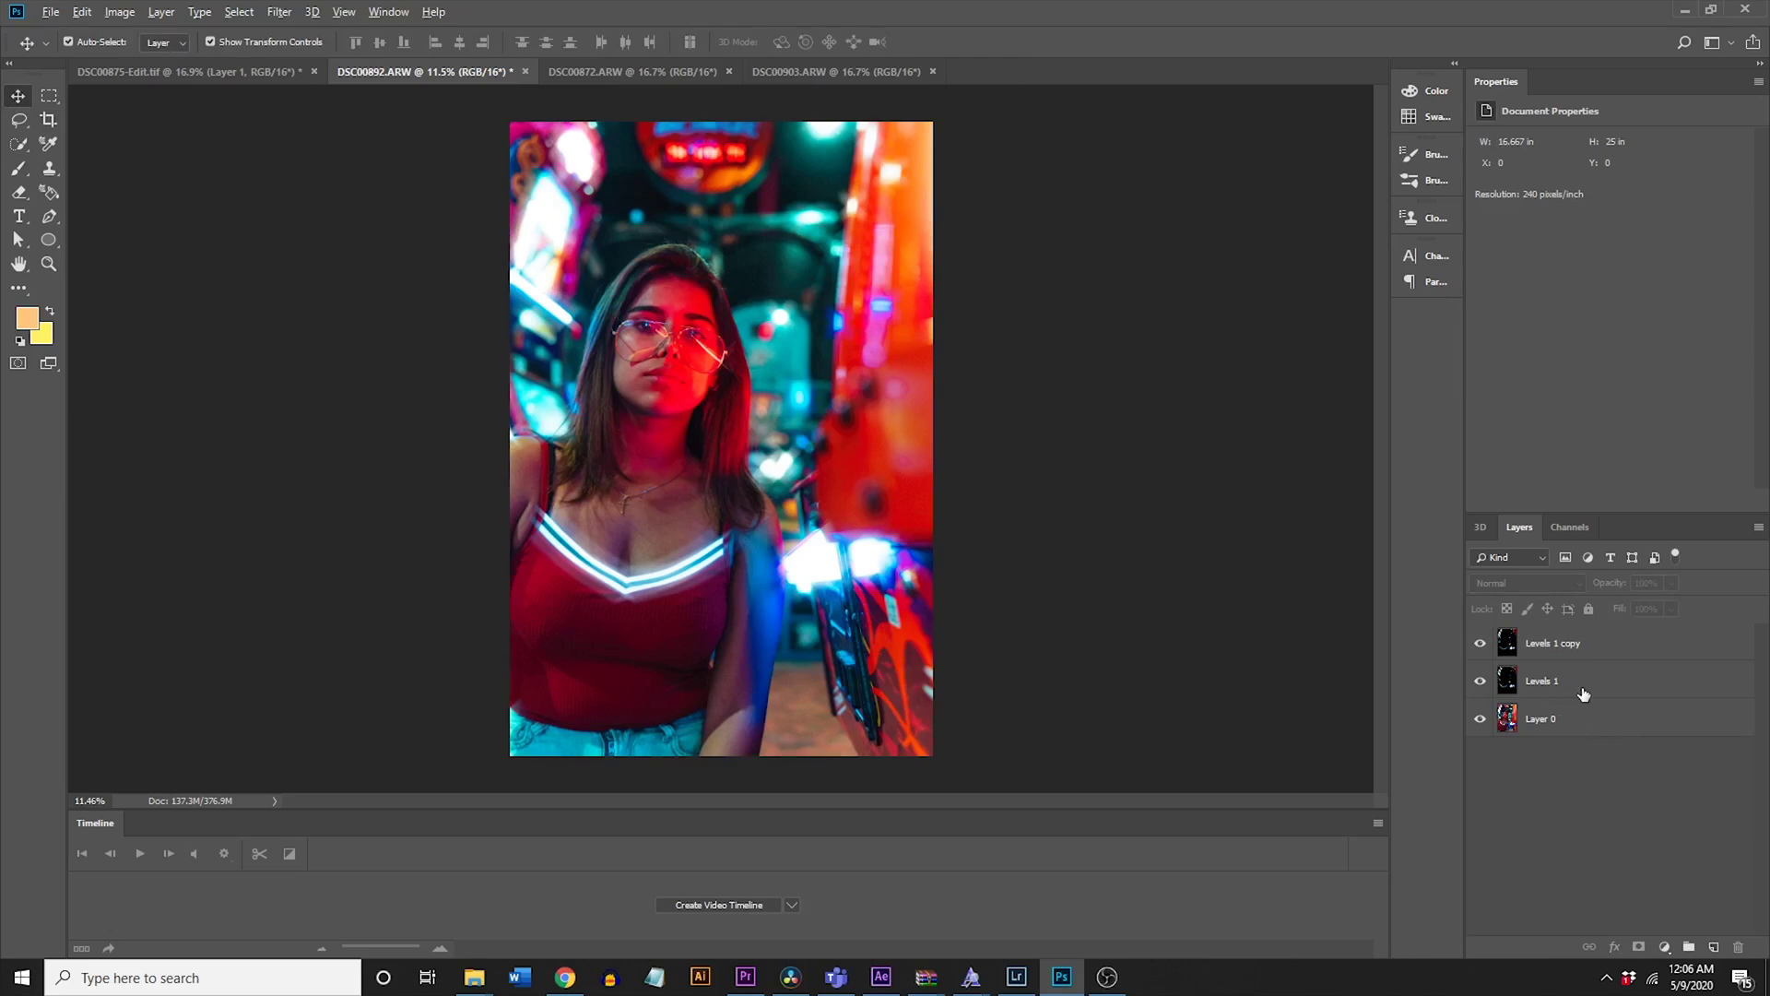
click(1593, 652)
click(1663, 812)
click(1562, 657)
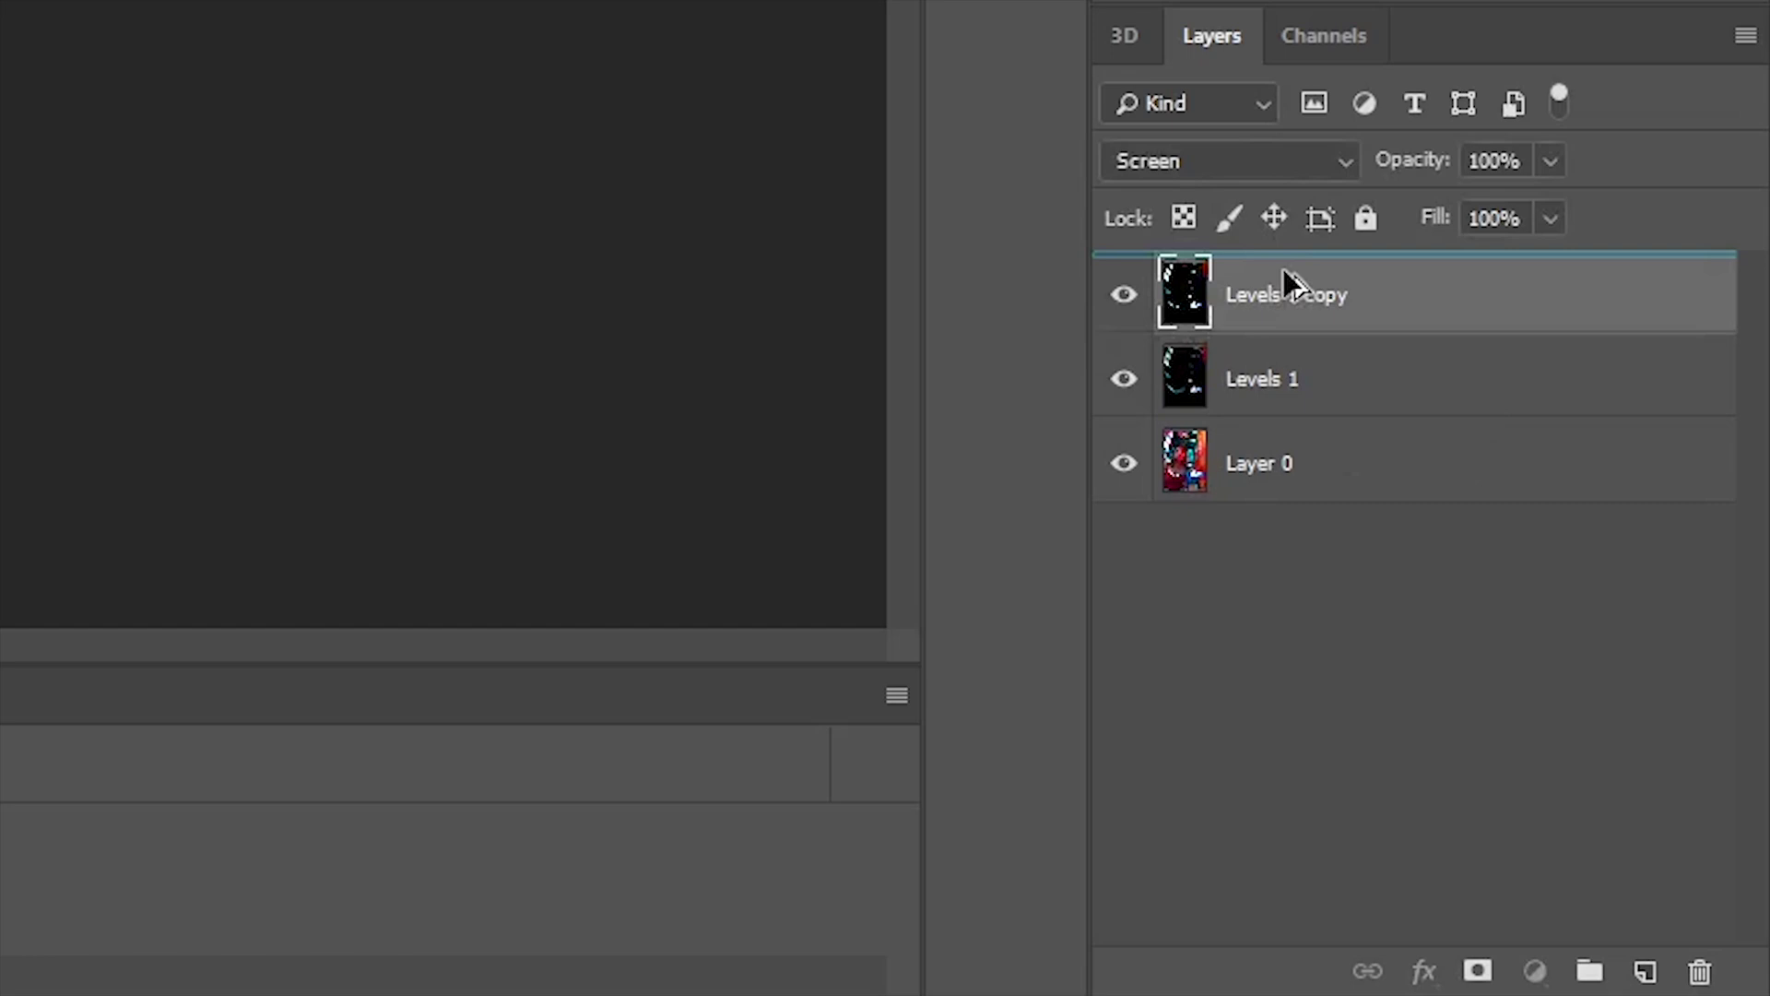
drag(1283, 271, 1279, 277)
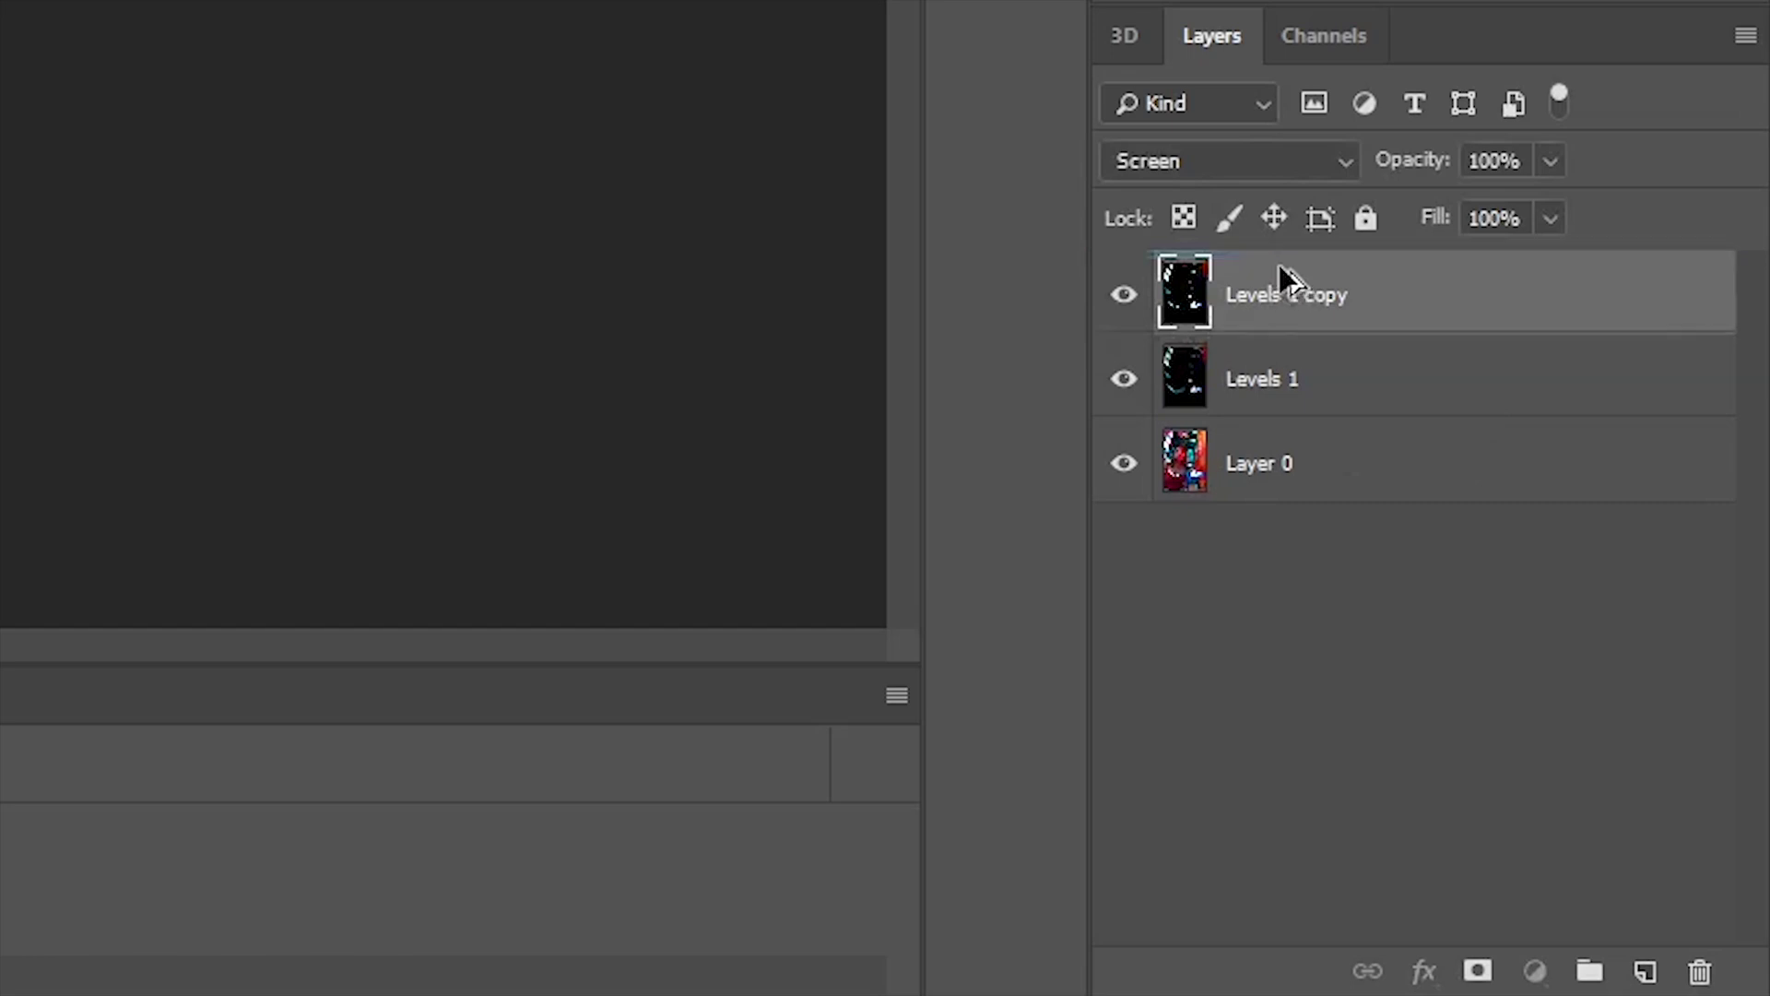
Step: Apply another Motion Blur to the Levels 1 copy layer at an angle of 45° with a distance of 302 pixels
click(1402, 403)
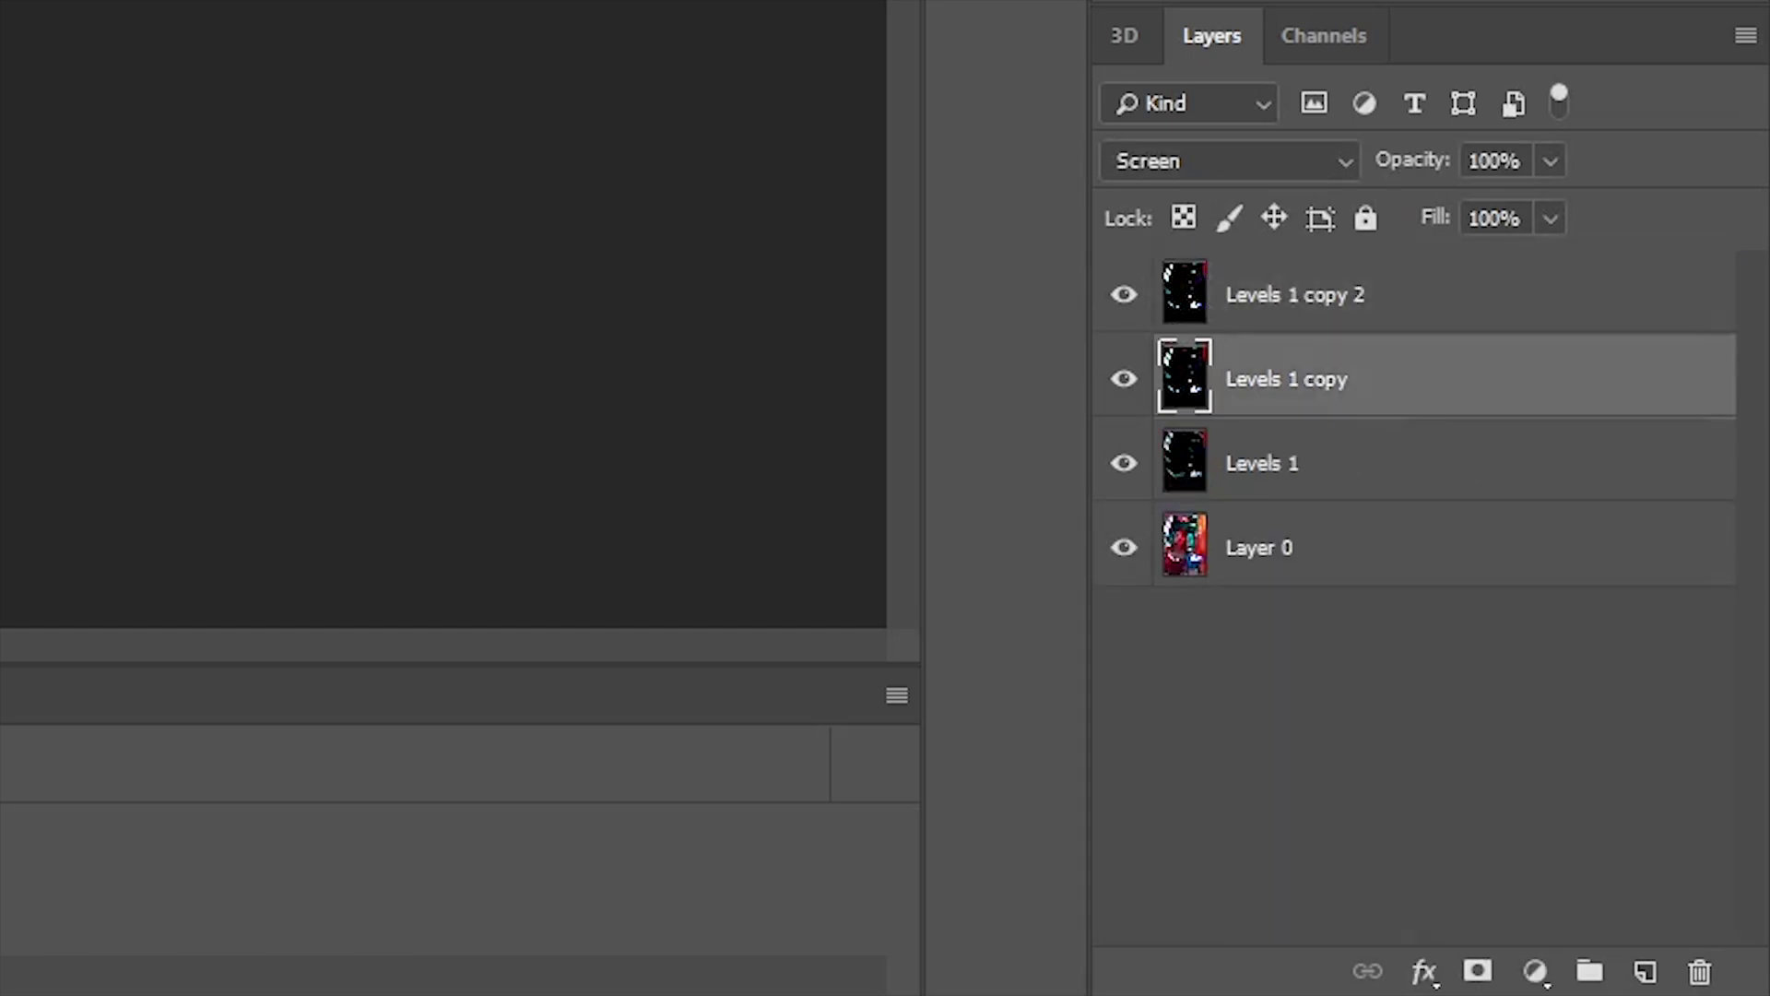
click(278, 11)
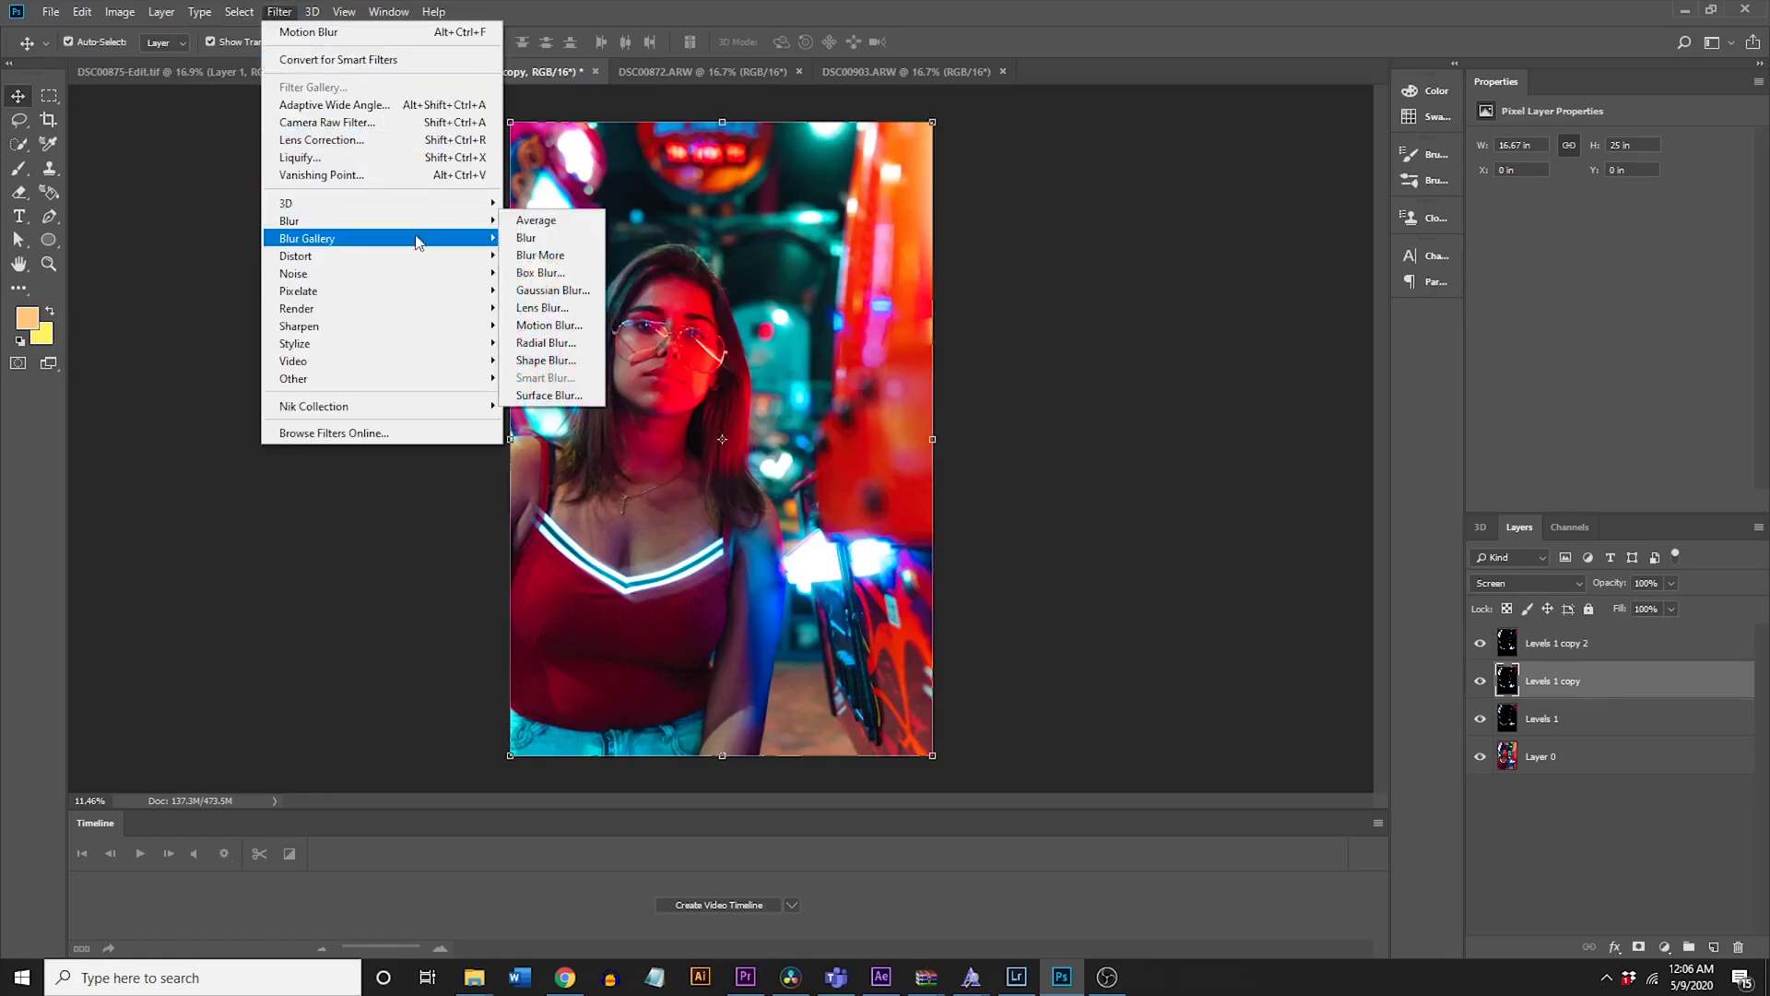
click(549, 324)
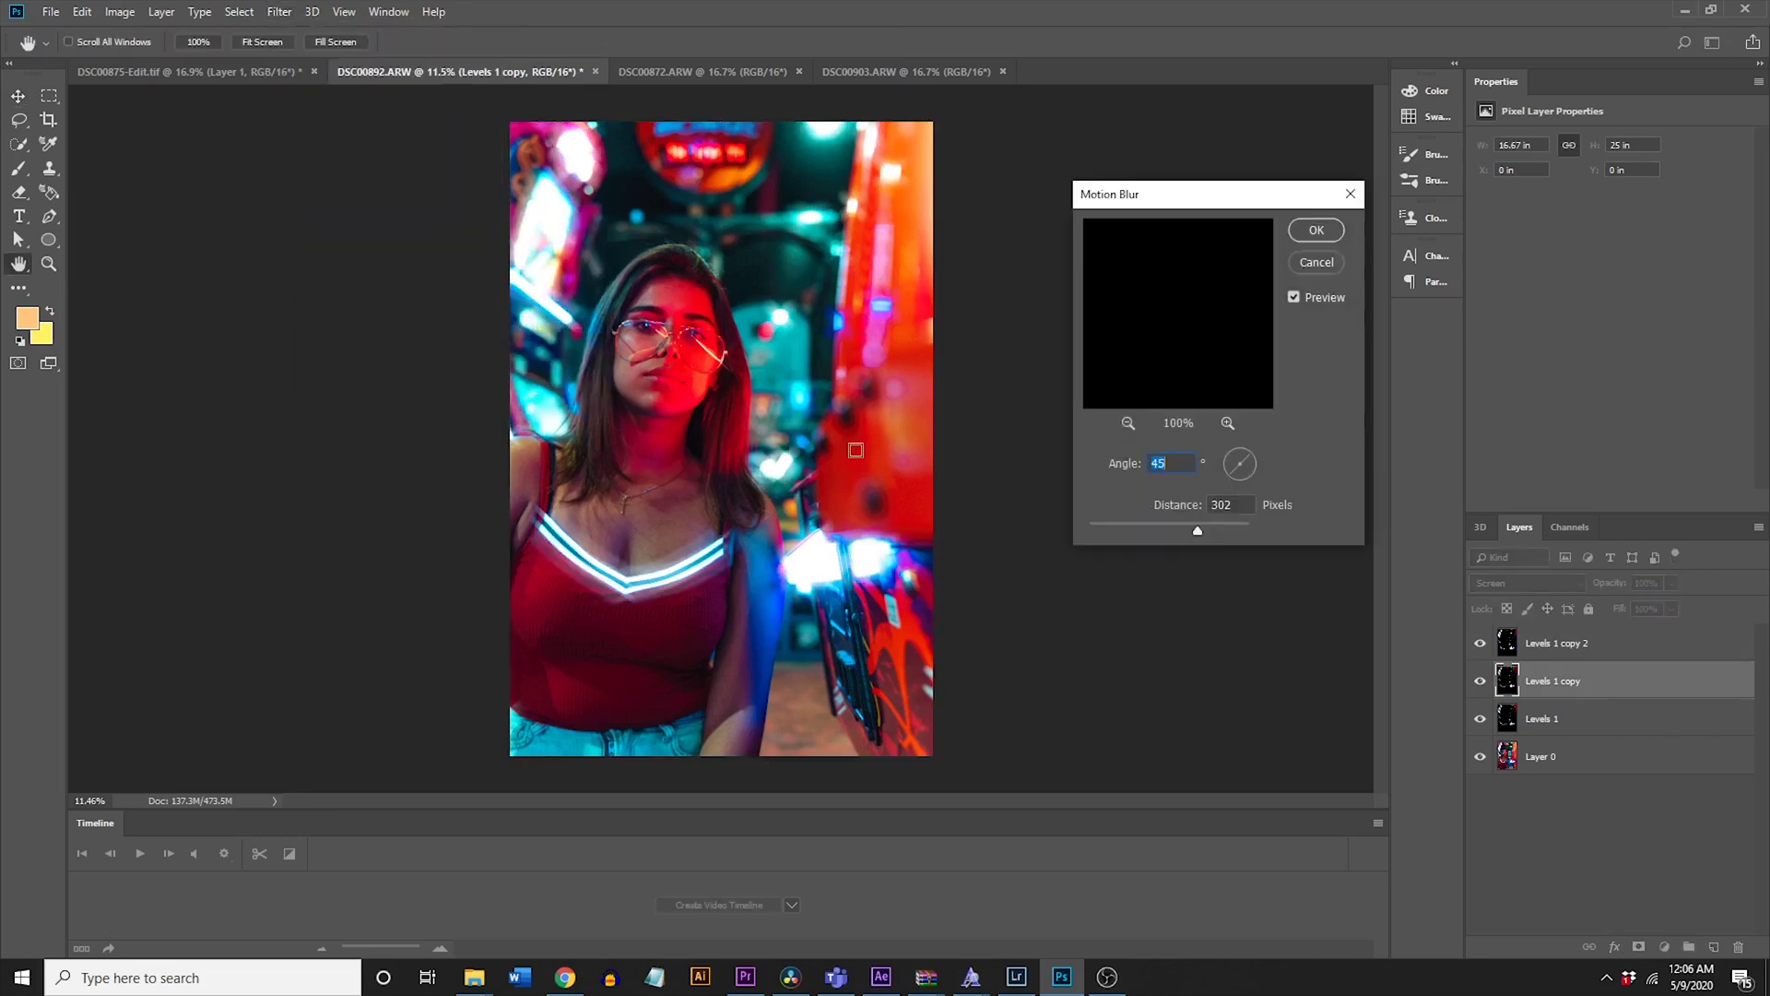
click(1304, 236)
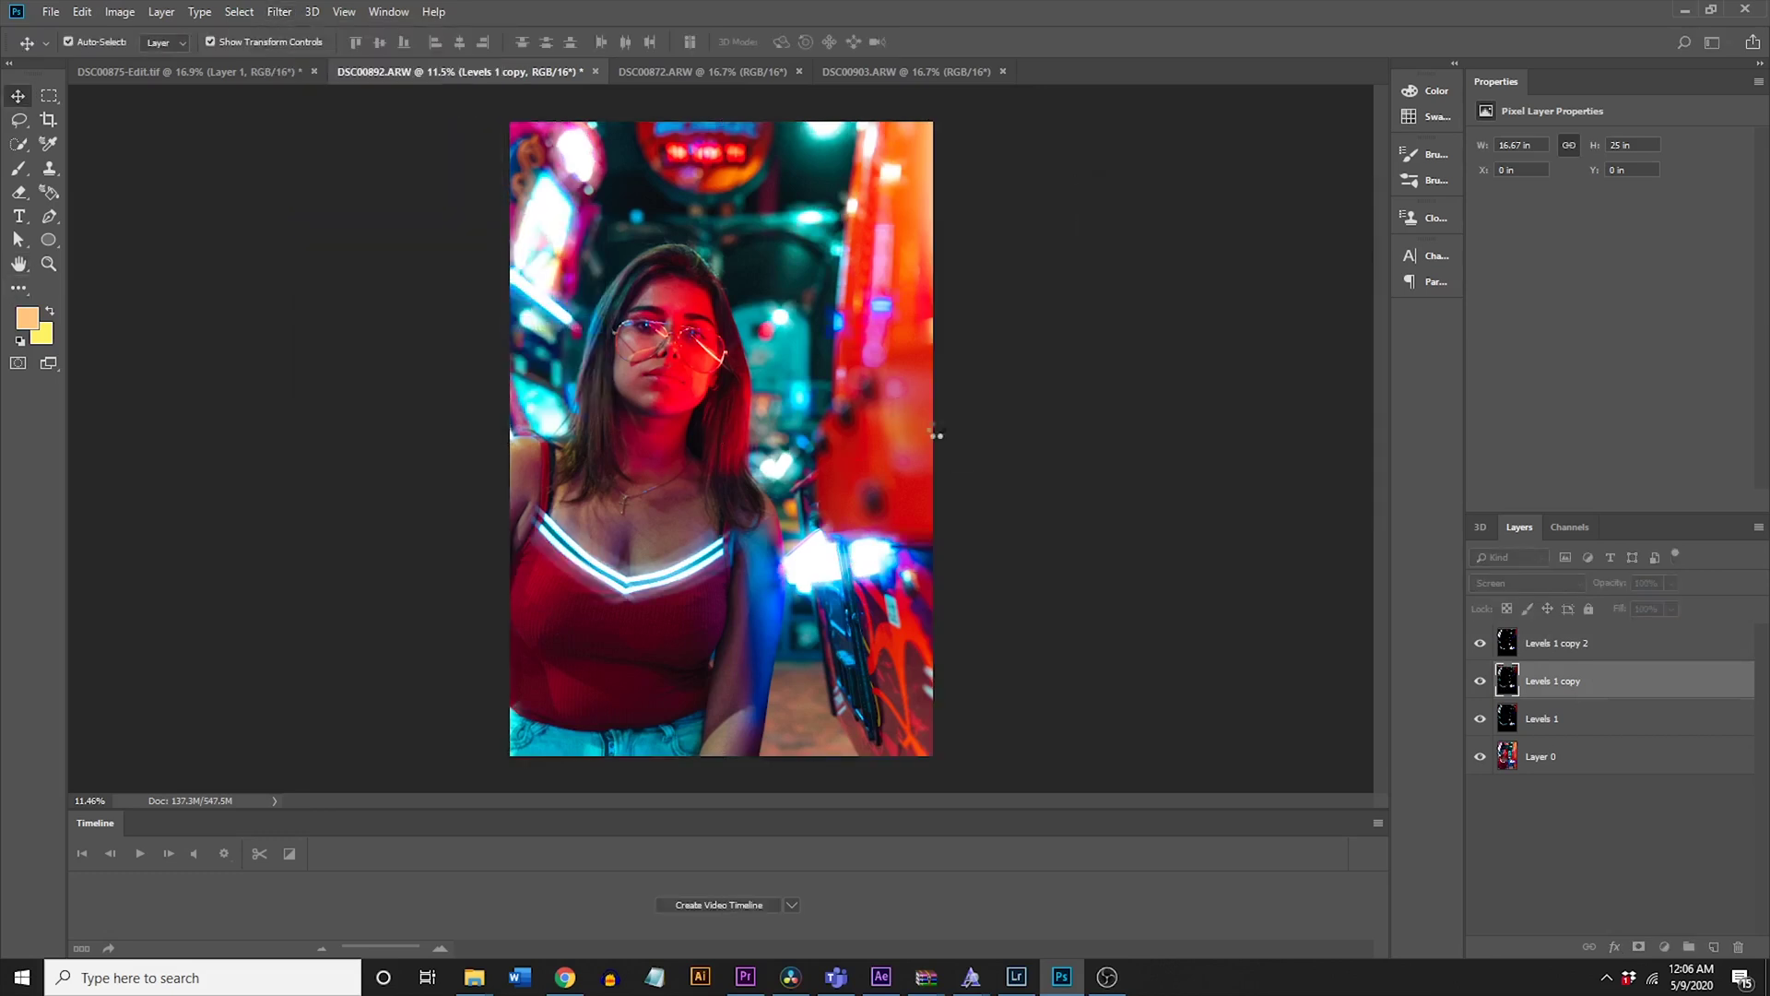
Step: Duplicate the Levels 1 copy 2 layer and apply a 90° Motion Blur with a distance of 657 pixels to Levels 1 copy 2
click(1549, 651)
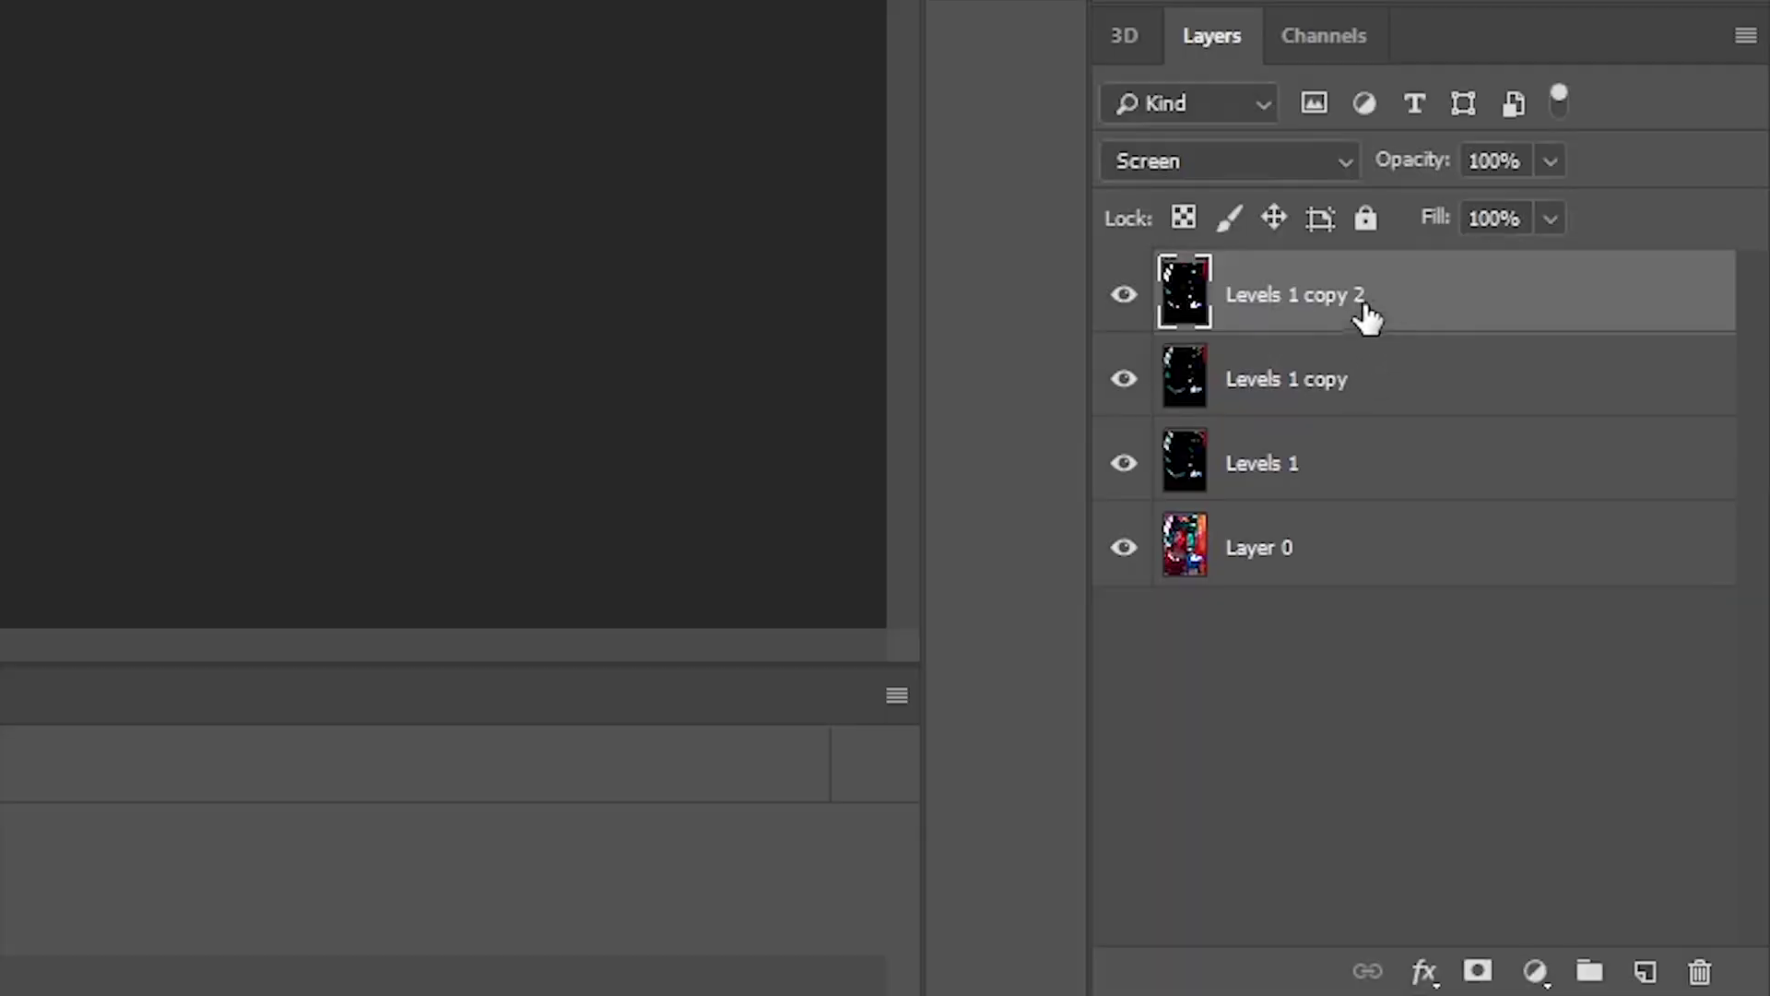
drag(1587, 653, 1557, 637)
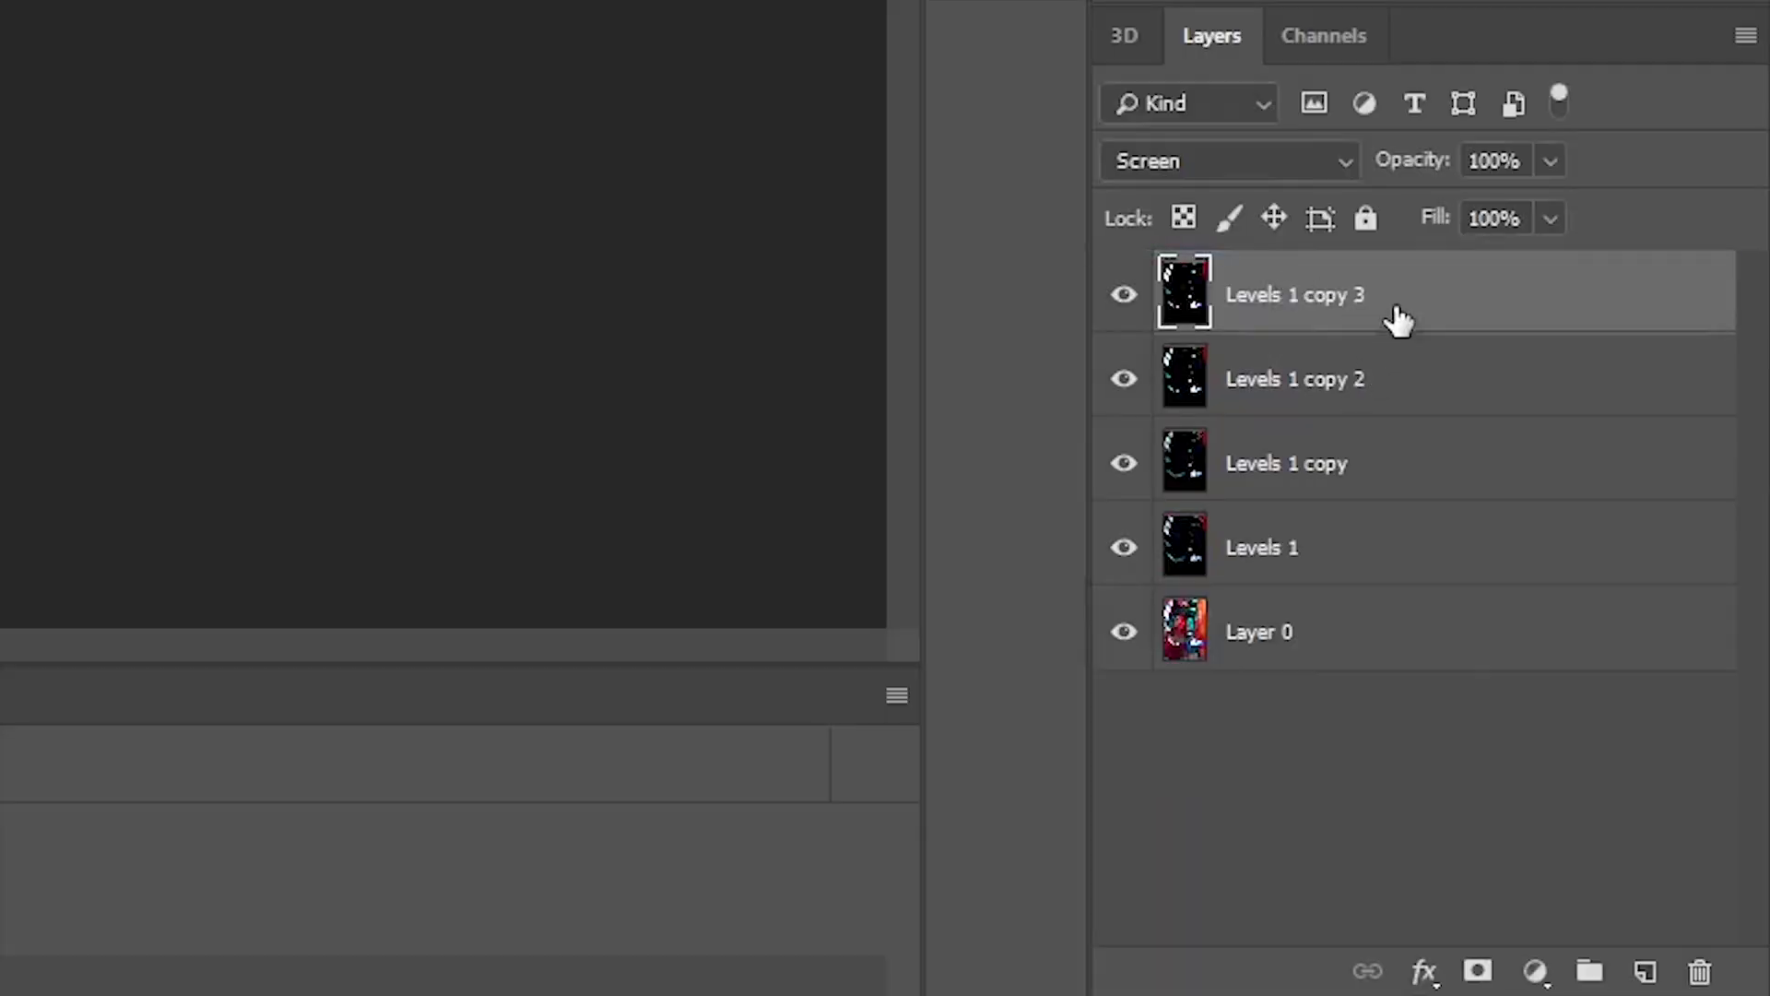
click(1453, 397)
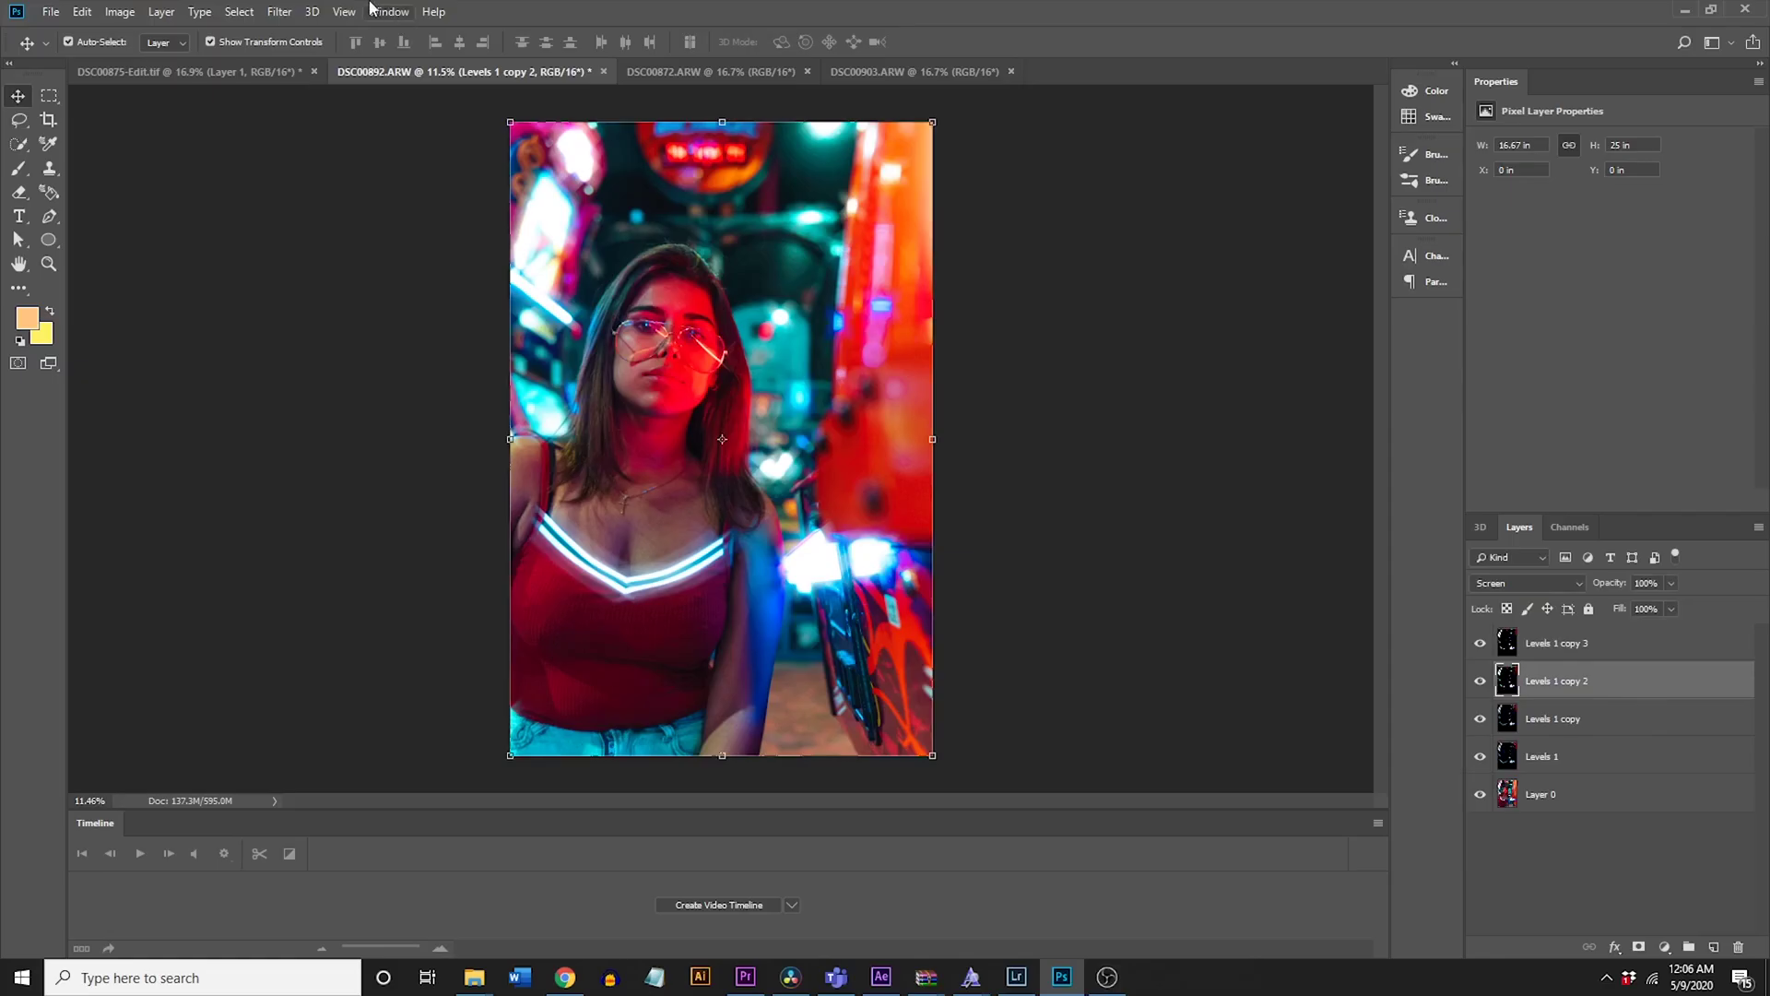
click(291, 9)
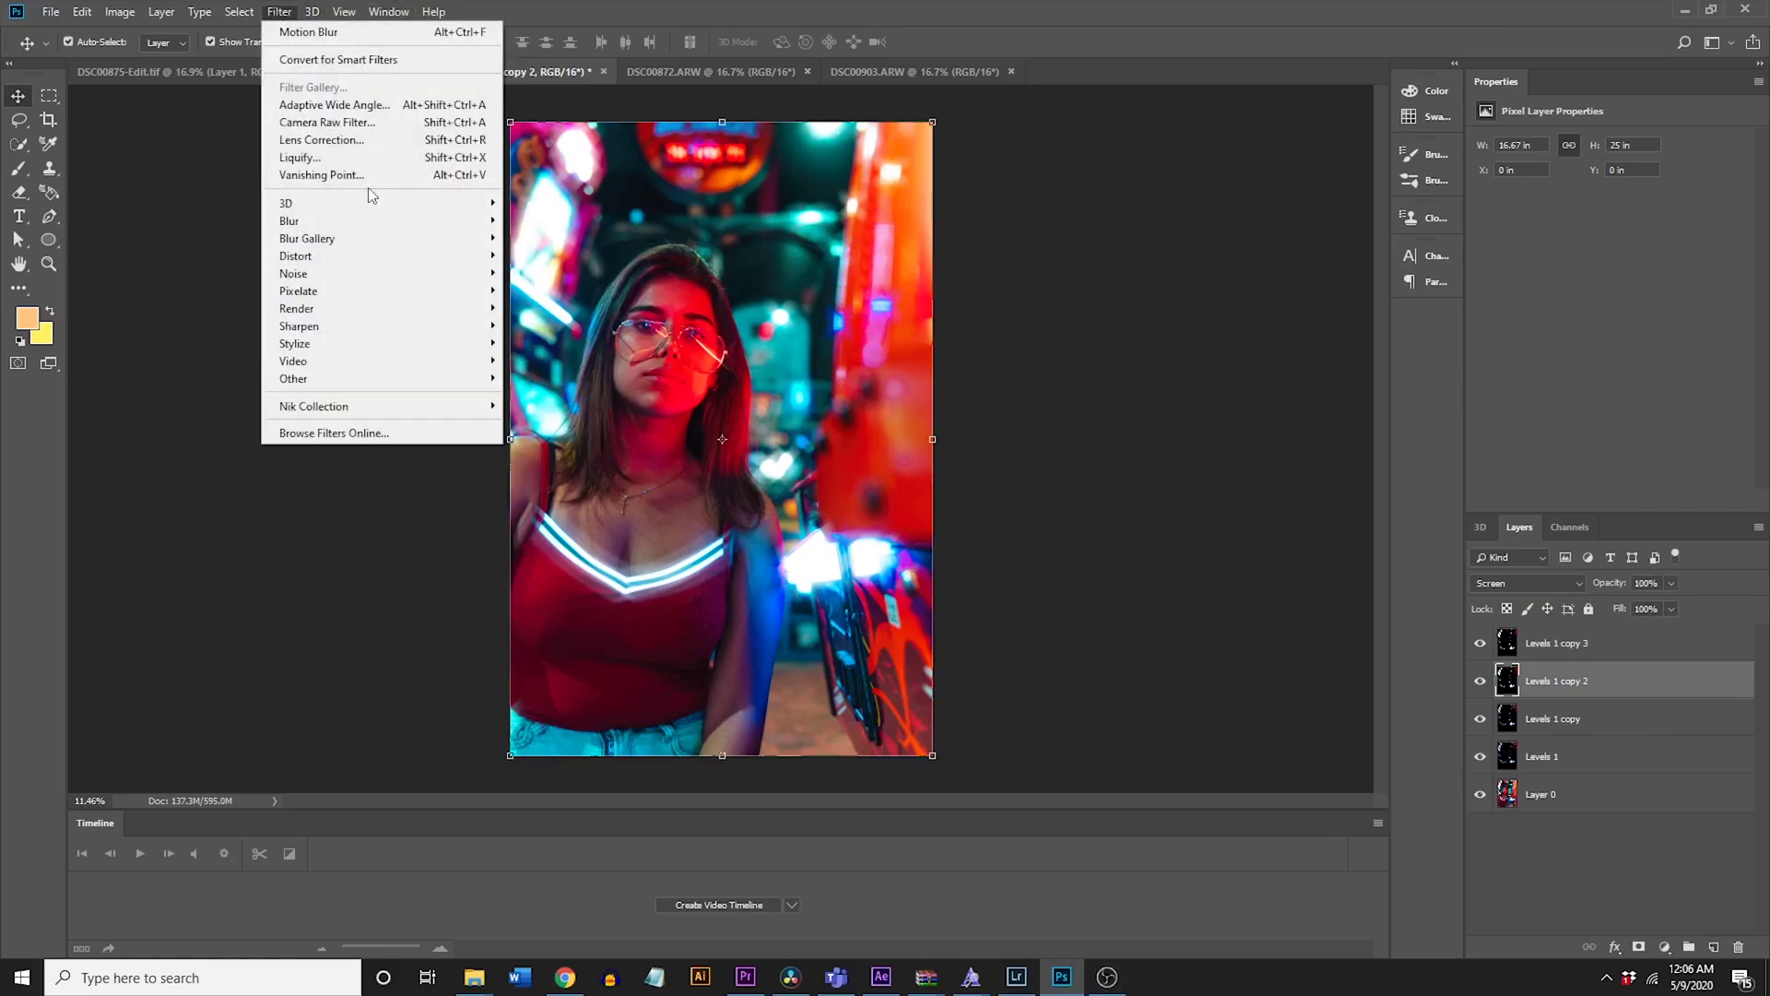
mouse_move(372, 232)
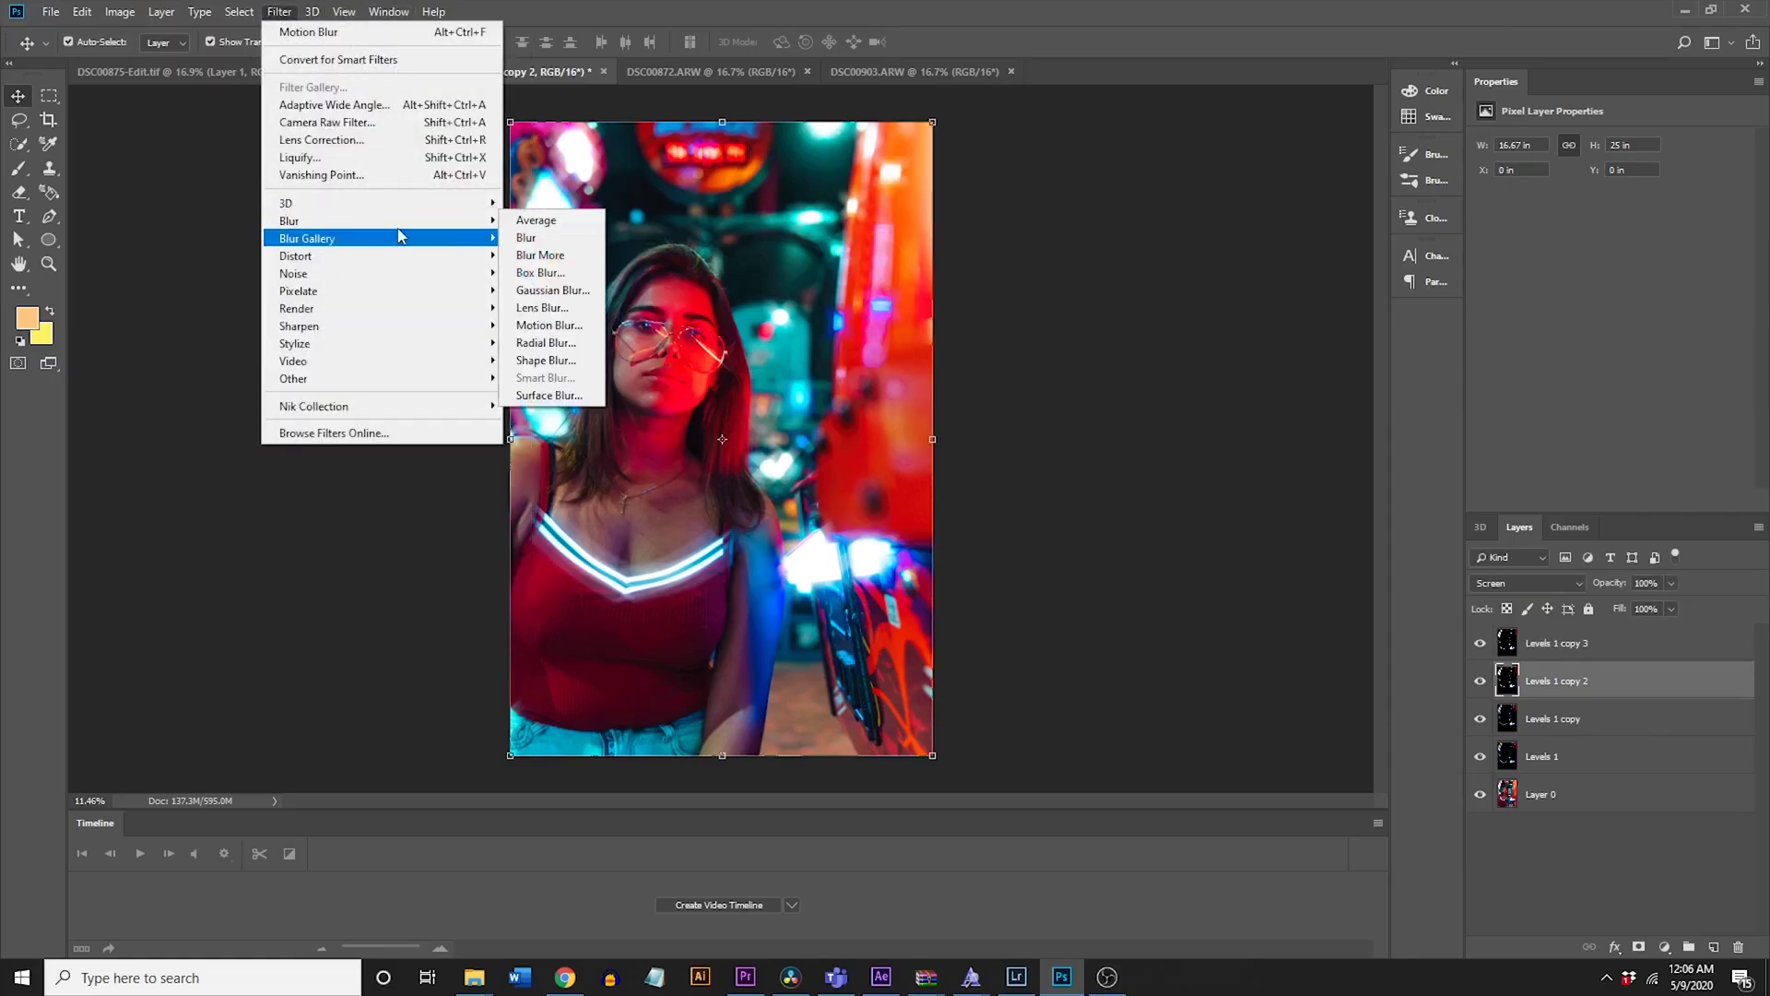
click(599, 329)
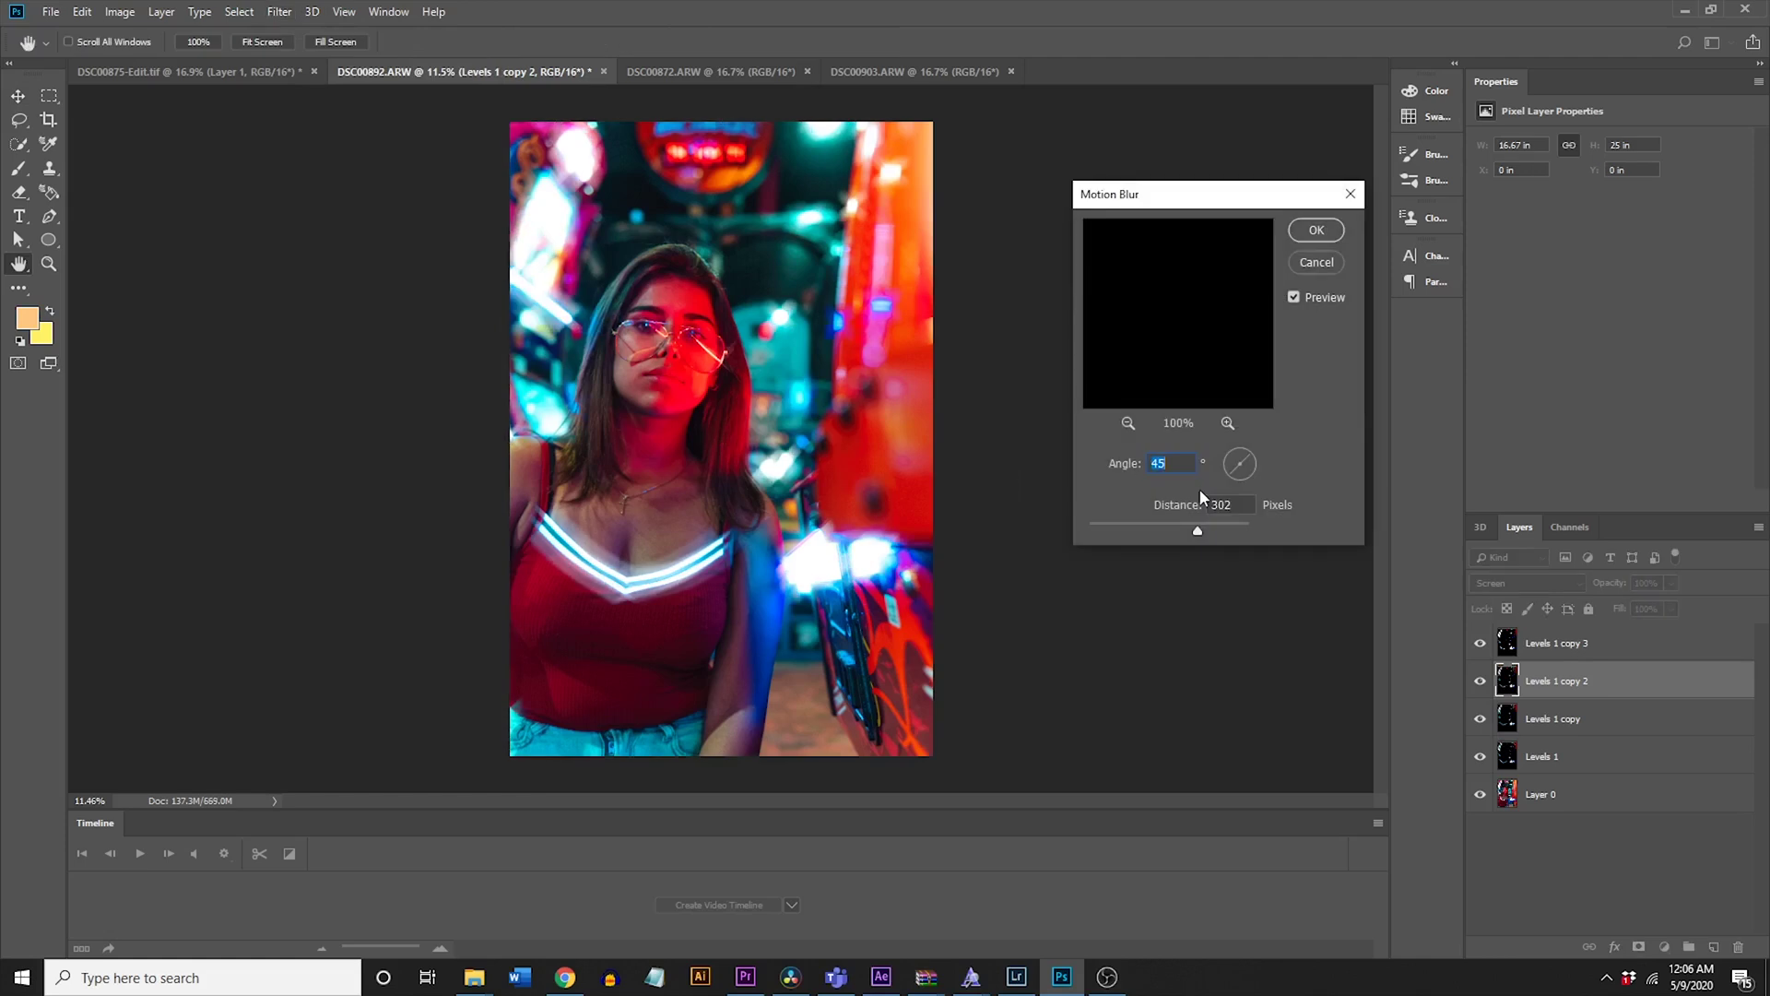
text(90)
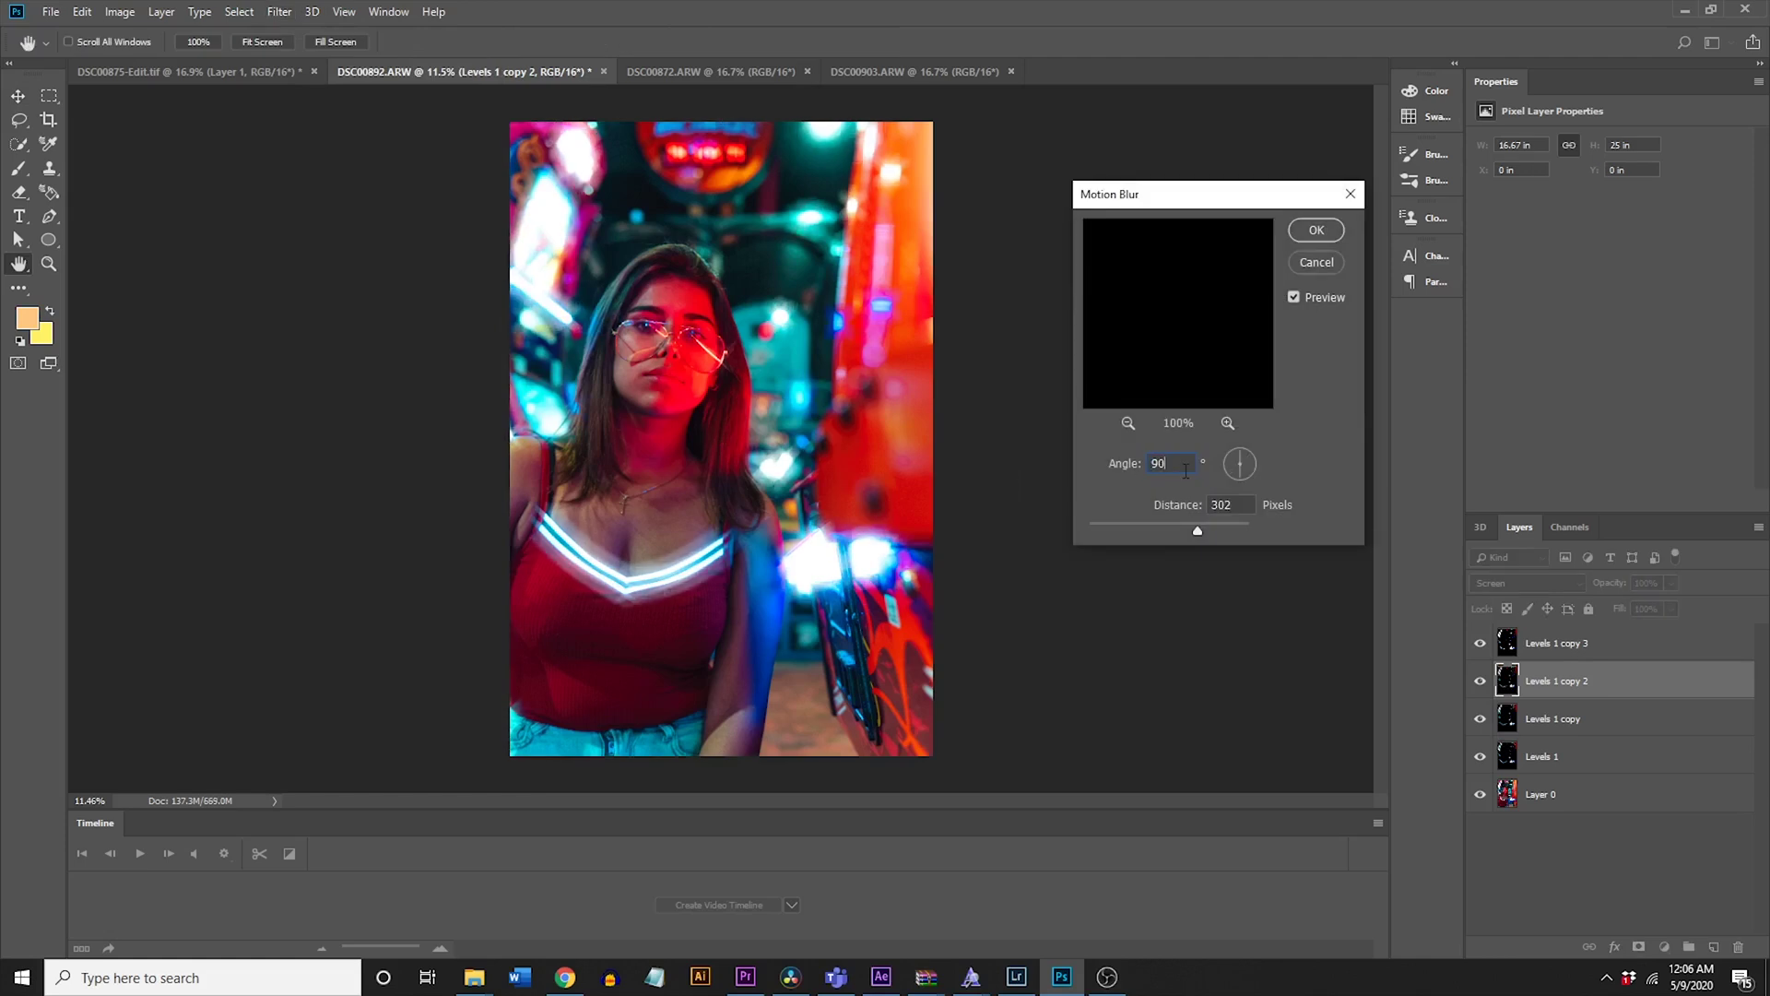
mouse_move(1218, 532)
mouse_down()
mouse_move(1236, 529)
mouse_move(1210, 539)
mouse_up()
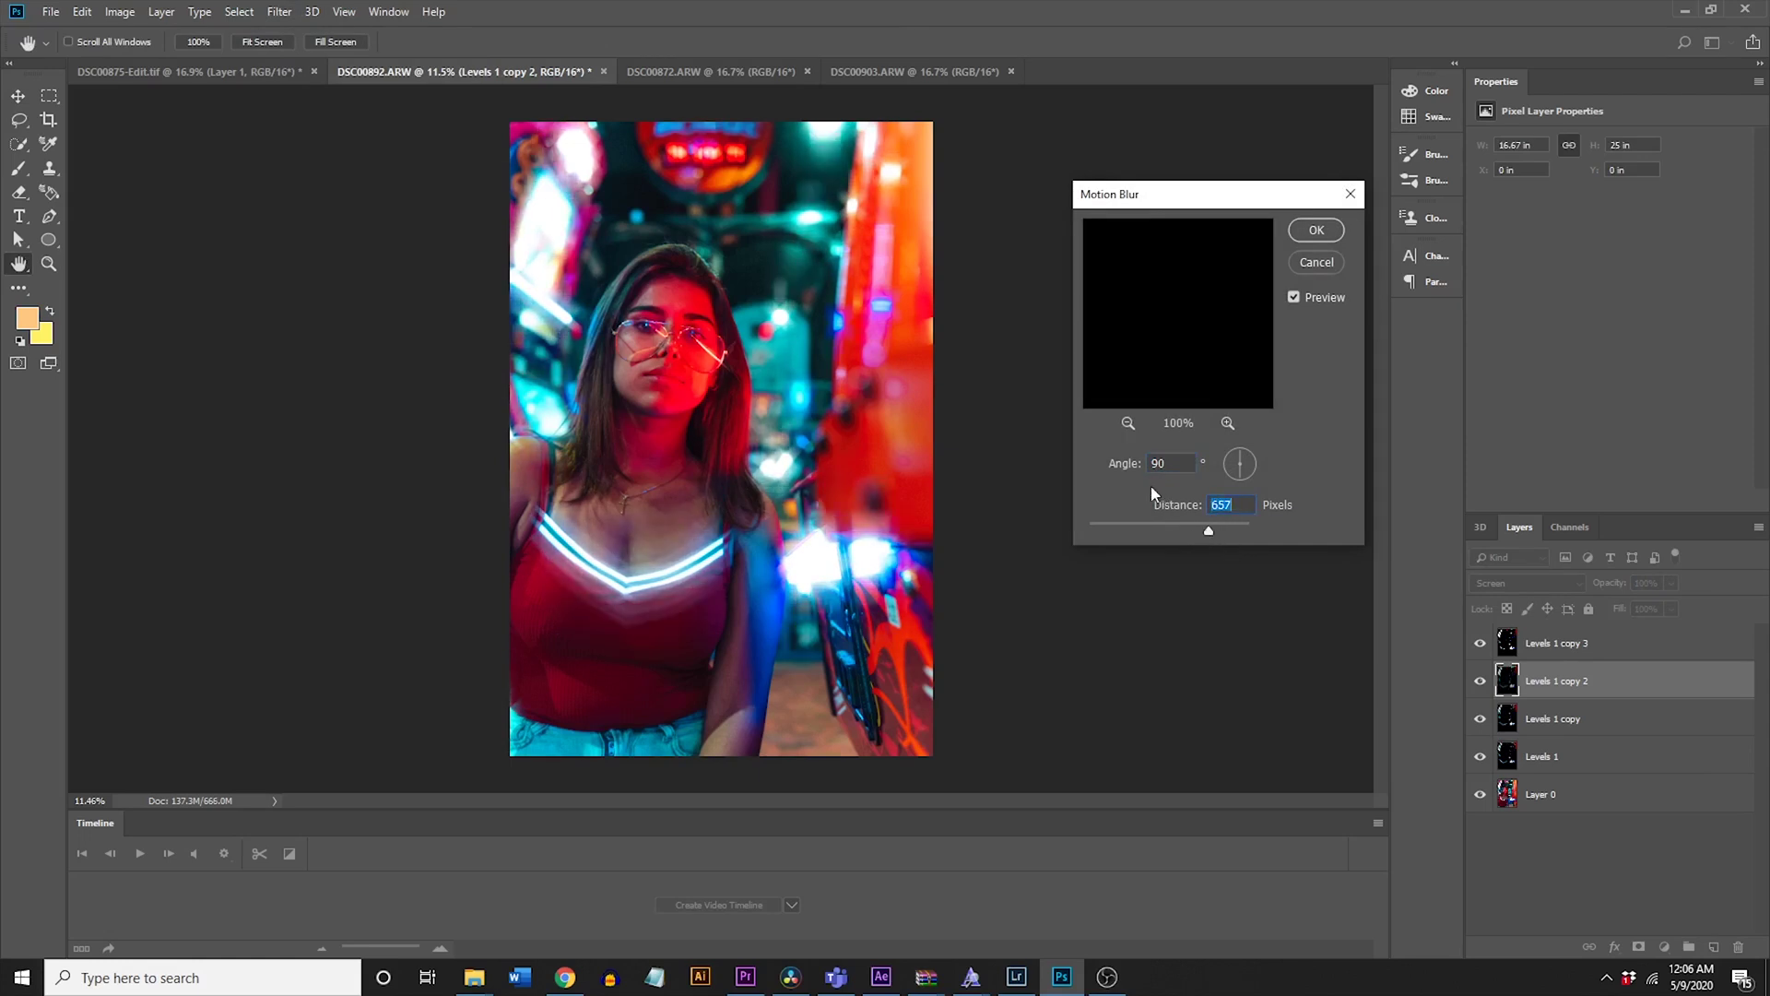
click(1328, 231)
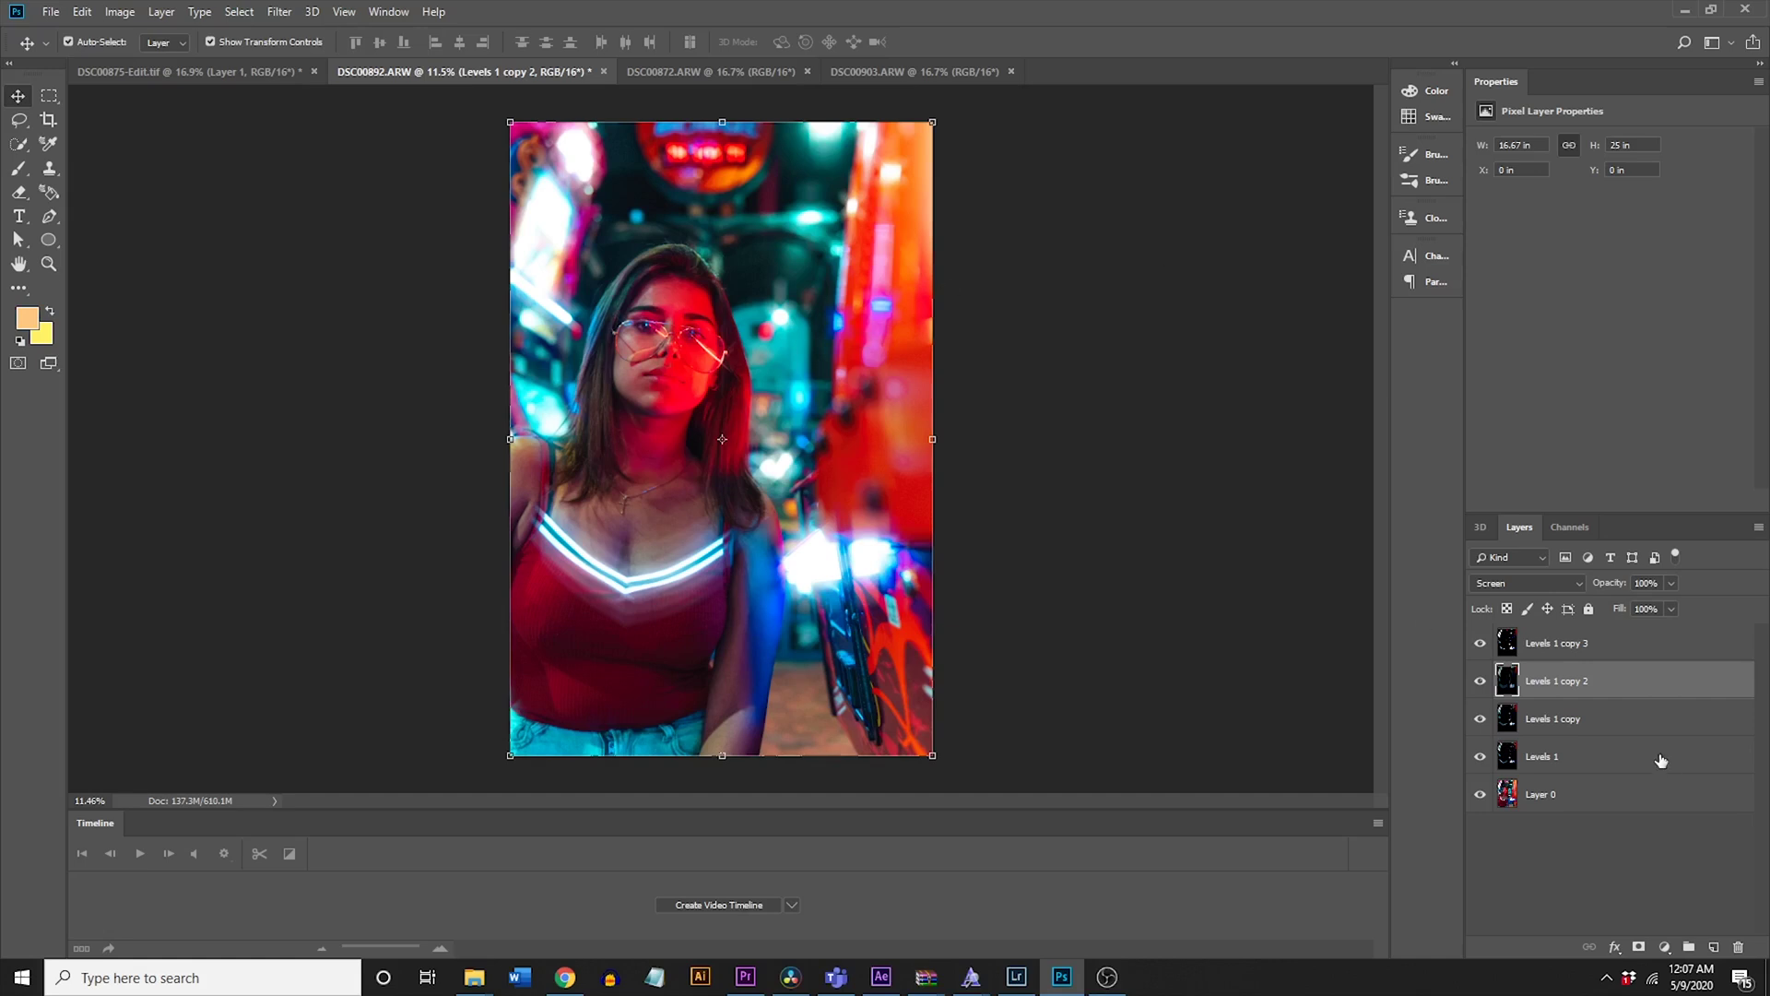
Step: Apply a Motion Blur to the Levels 1 copy 3 layer at an angle of -90° with a distance of 657 pixels
click(1582, 652)
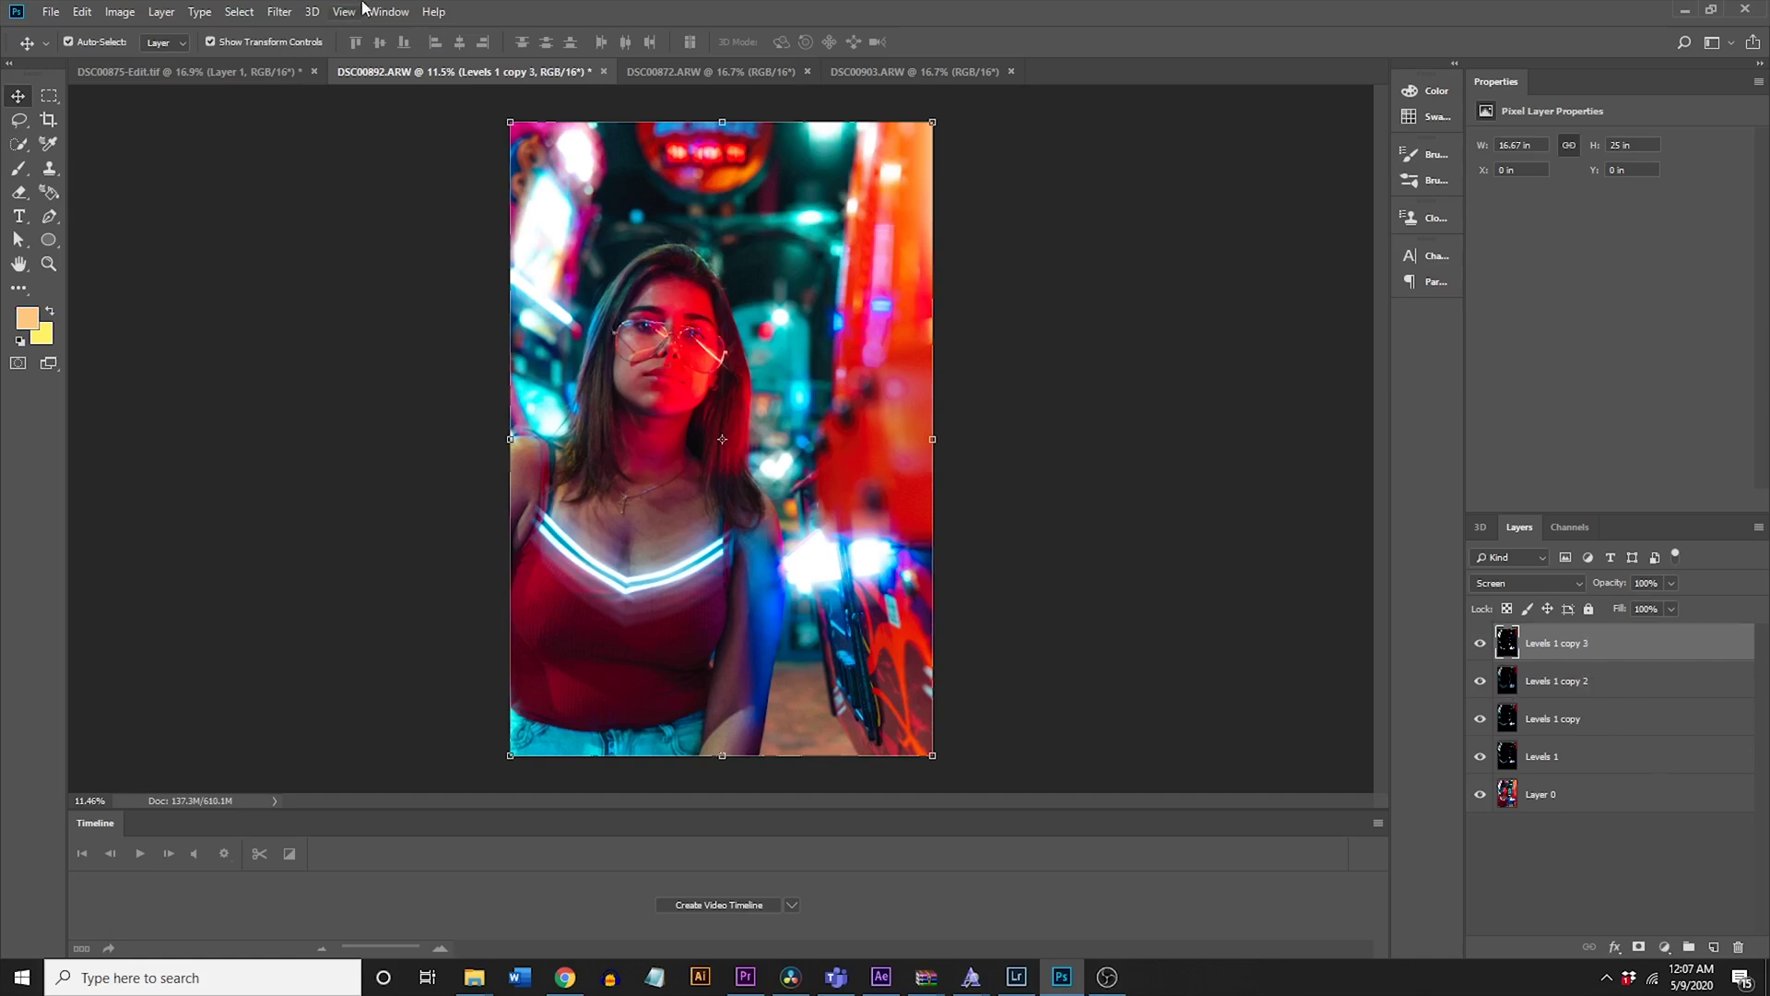
click(239, 11)
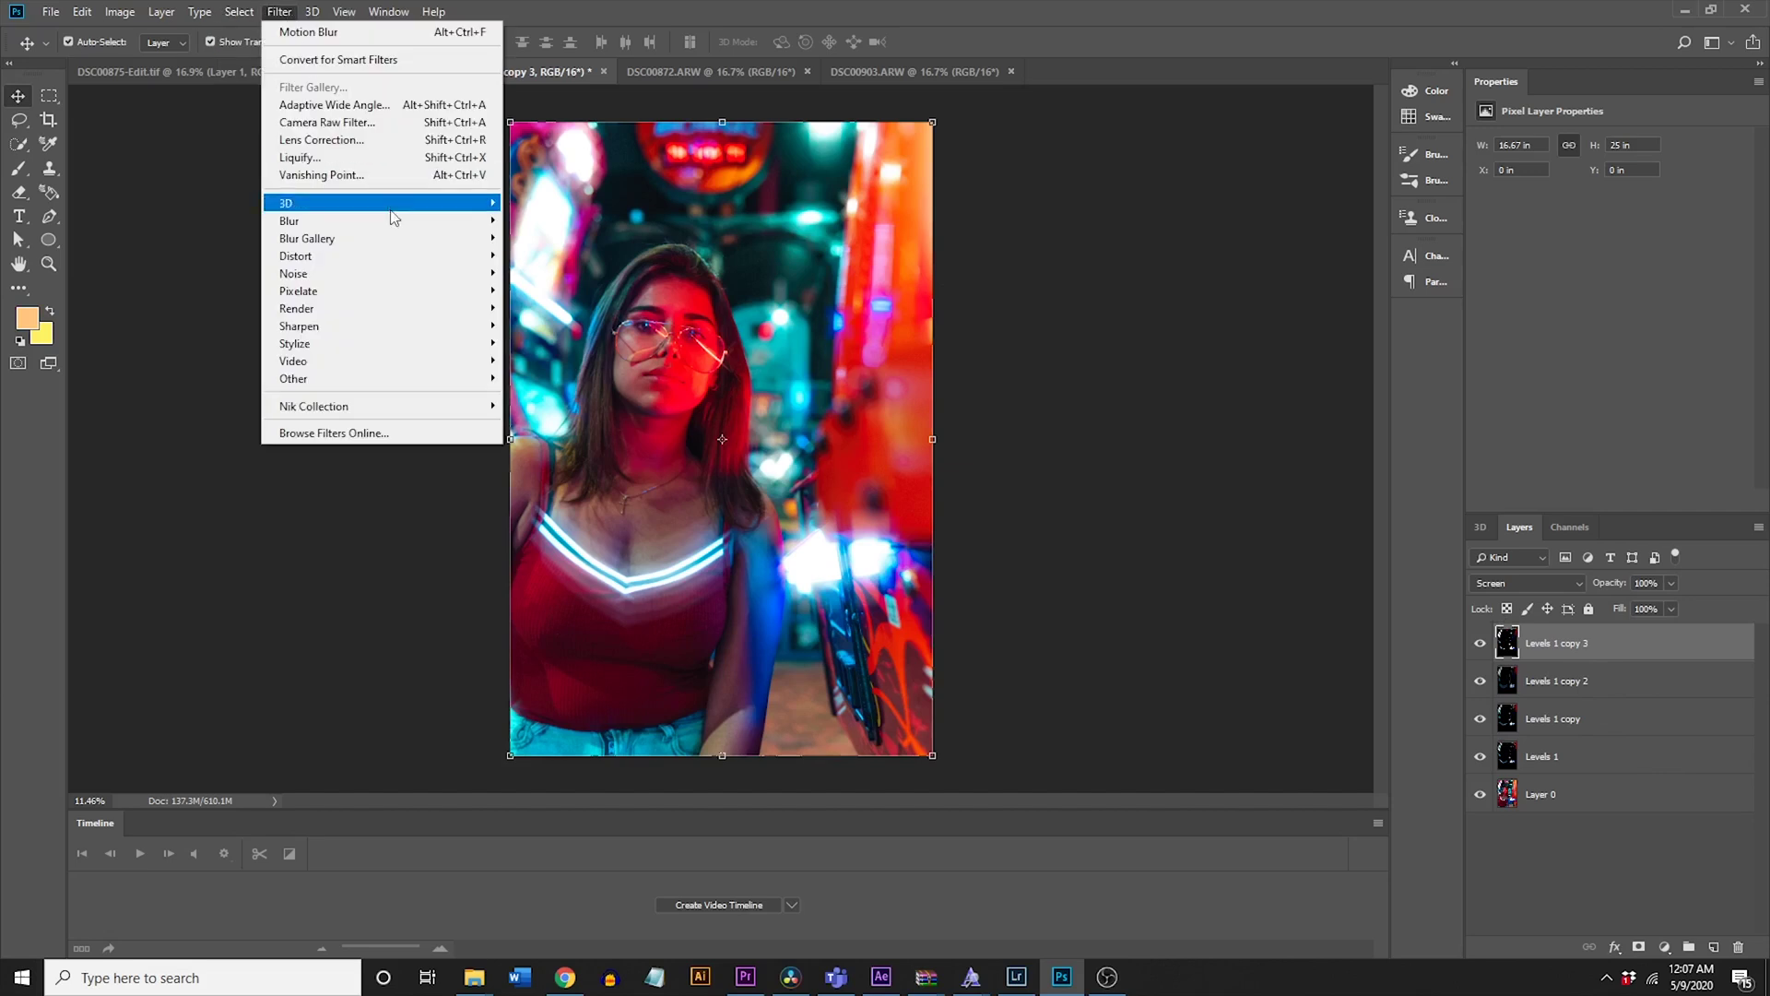
mouse_move(385, 224)
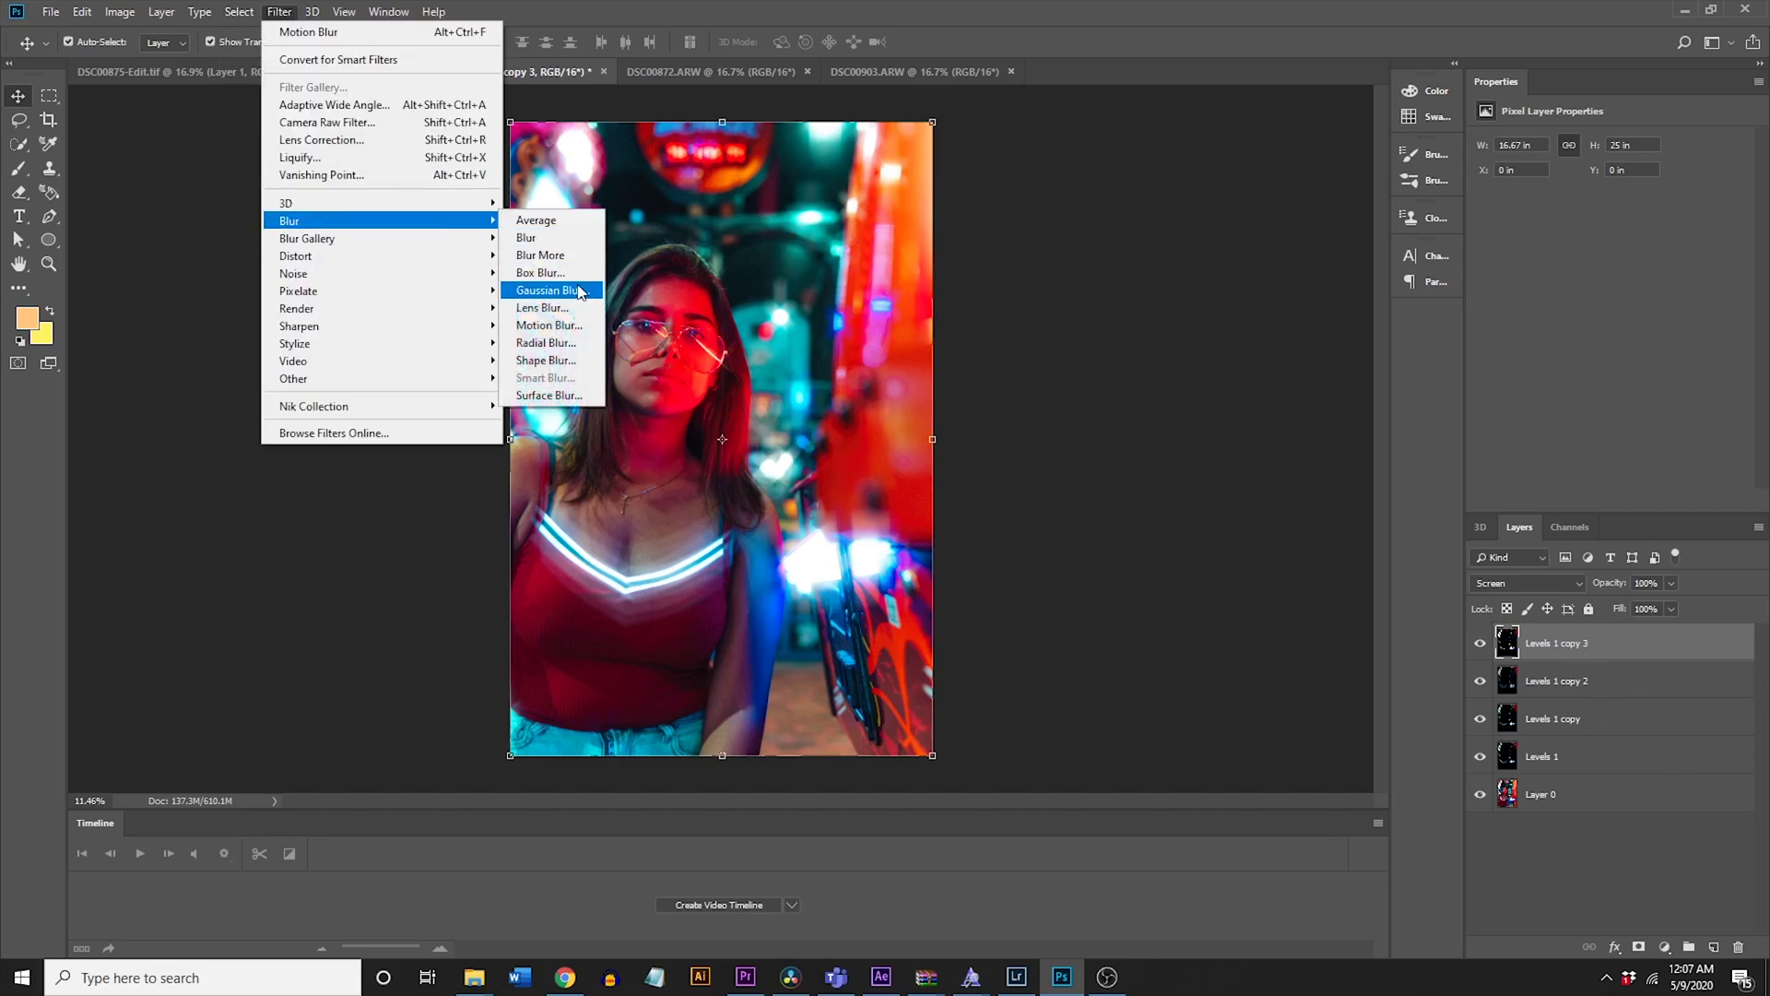
click(592, 332)
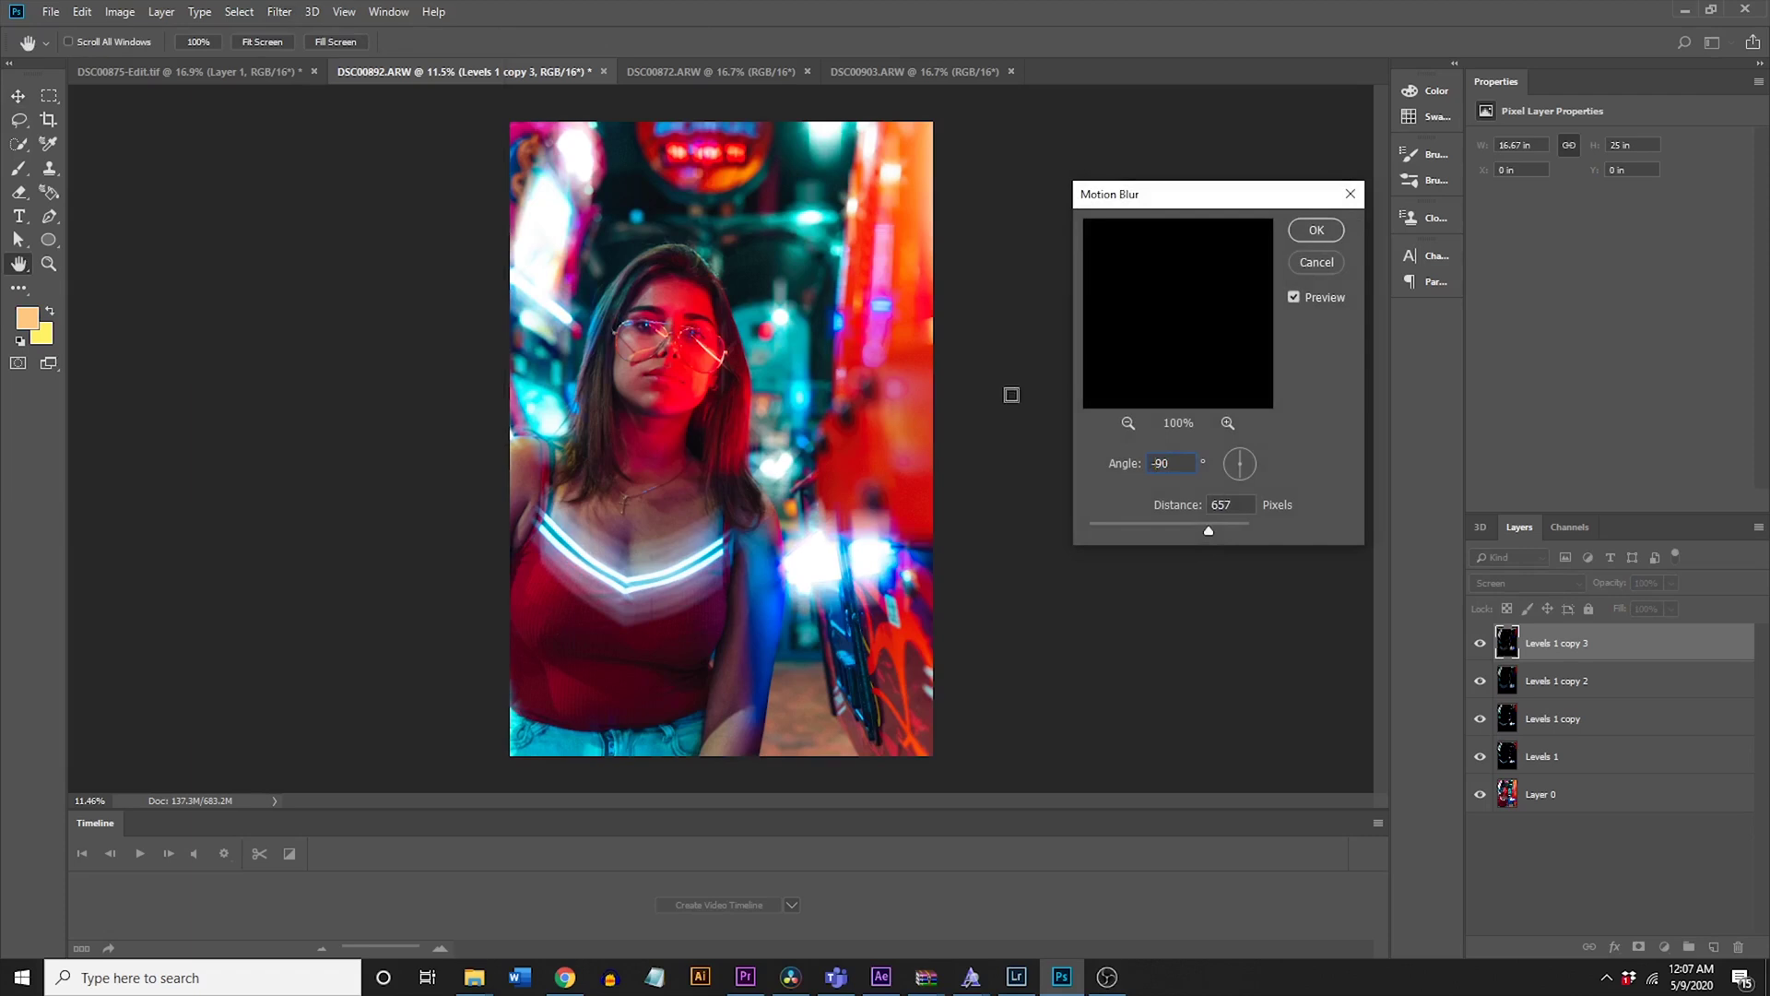
key(Return)
key(v)
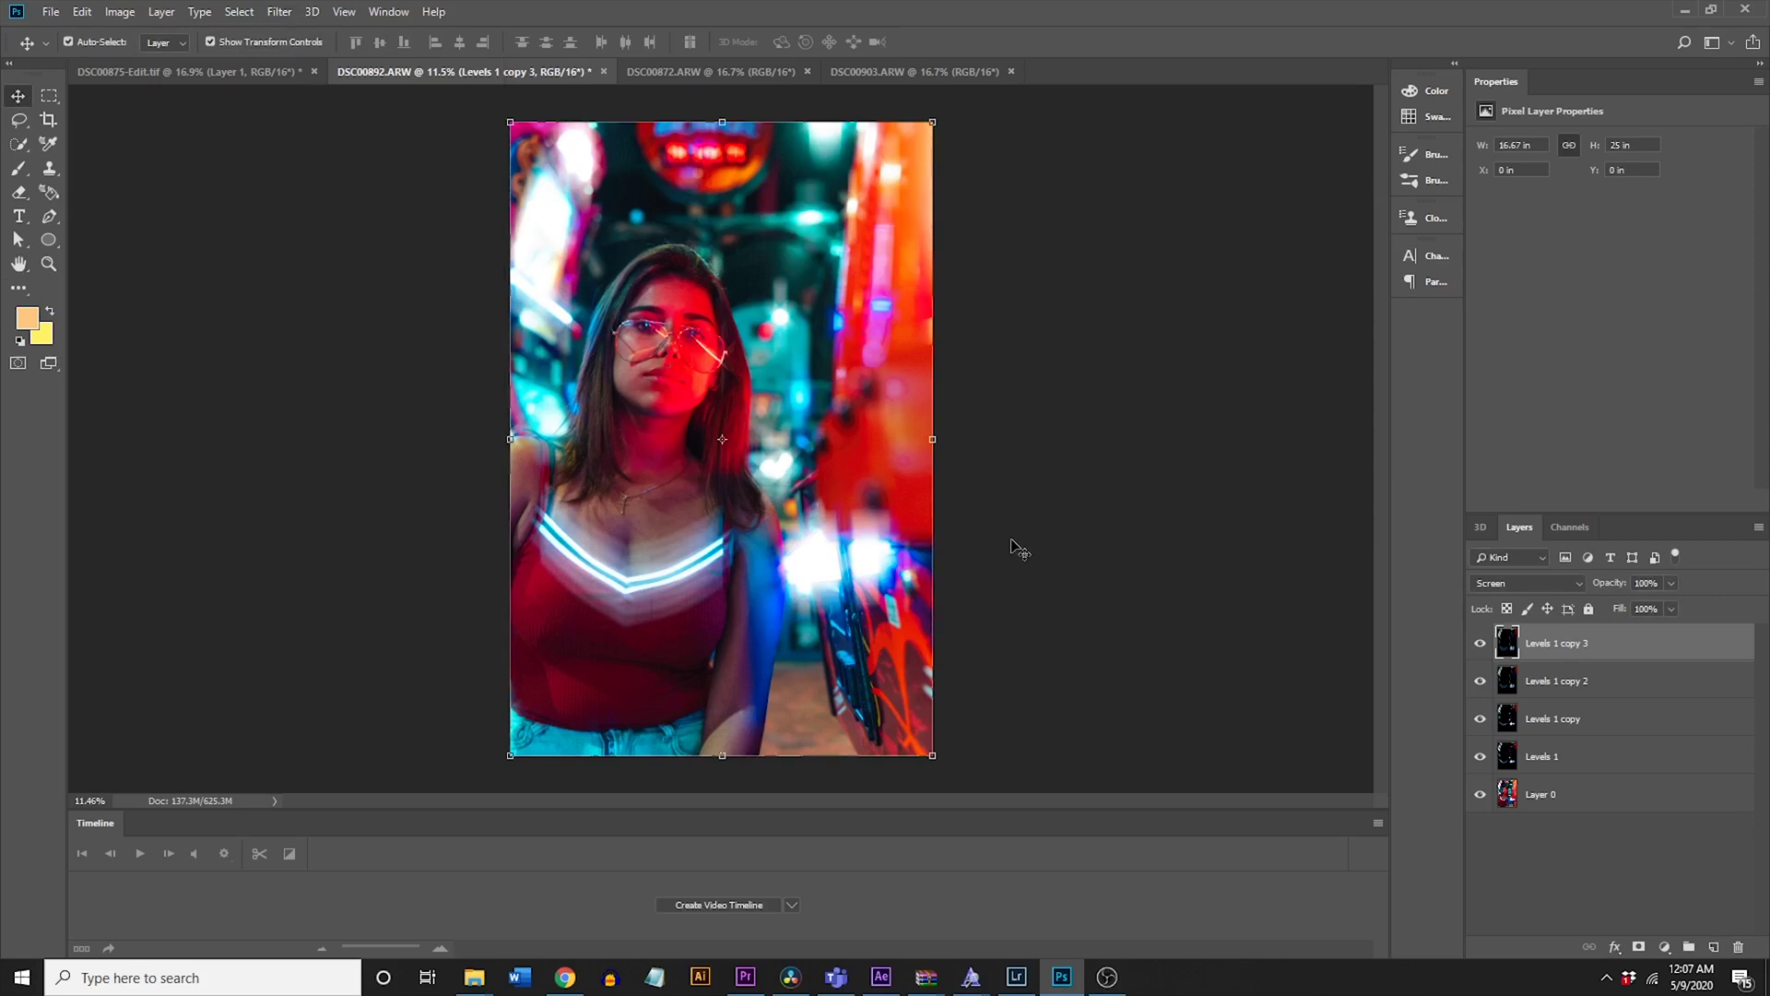
Step: Deselect all layers, activate the Brush tool and add a new empty layer above Levels 1 copy 3
click(1687, 880)
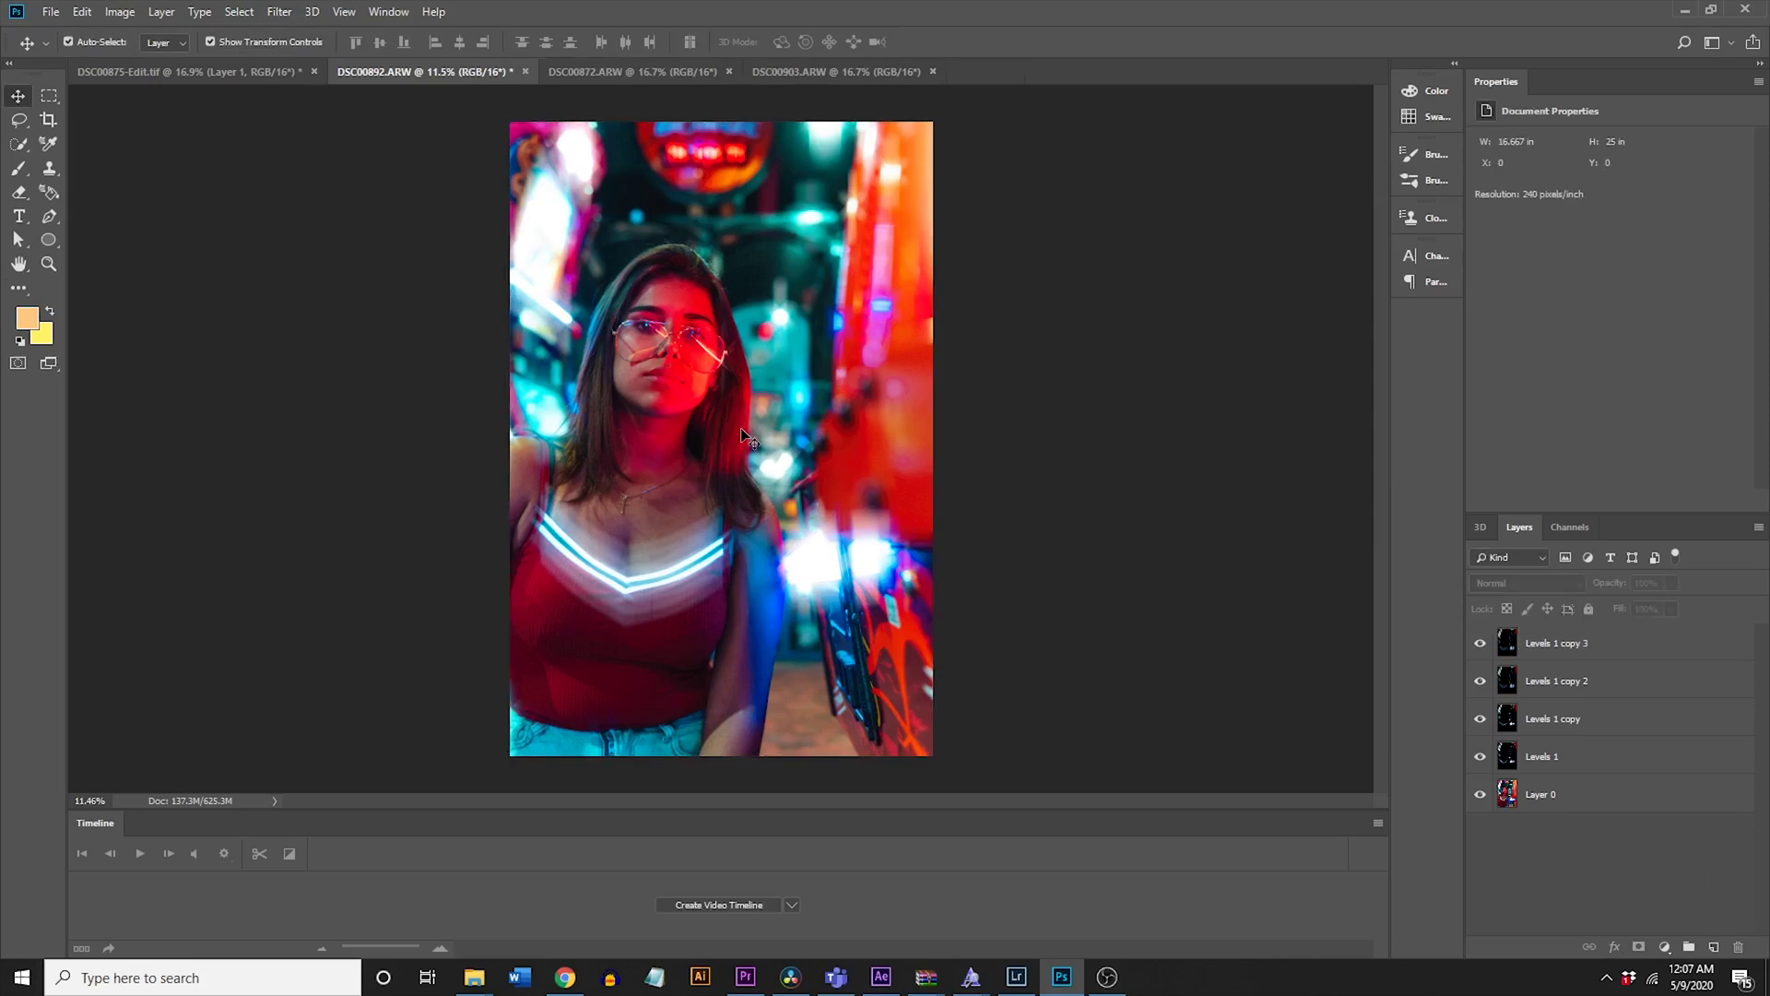
scroll(627, 329, up, 3)
scroll(704, 373, down, 5)
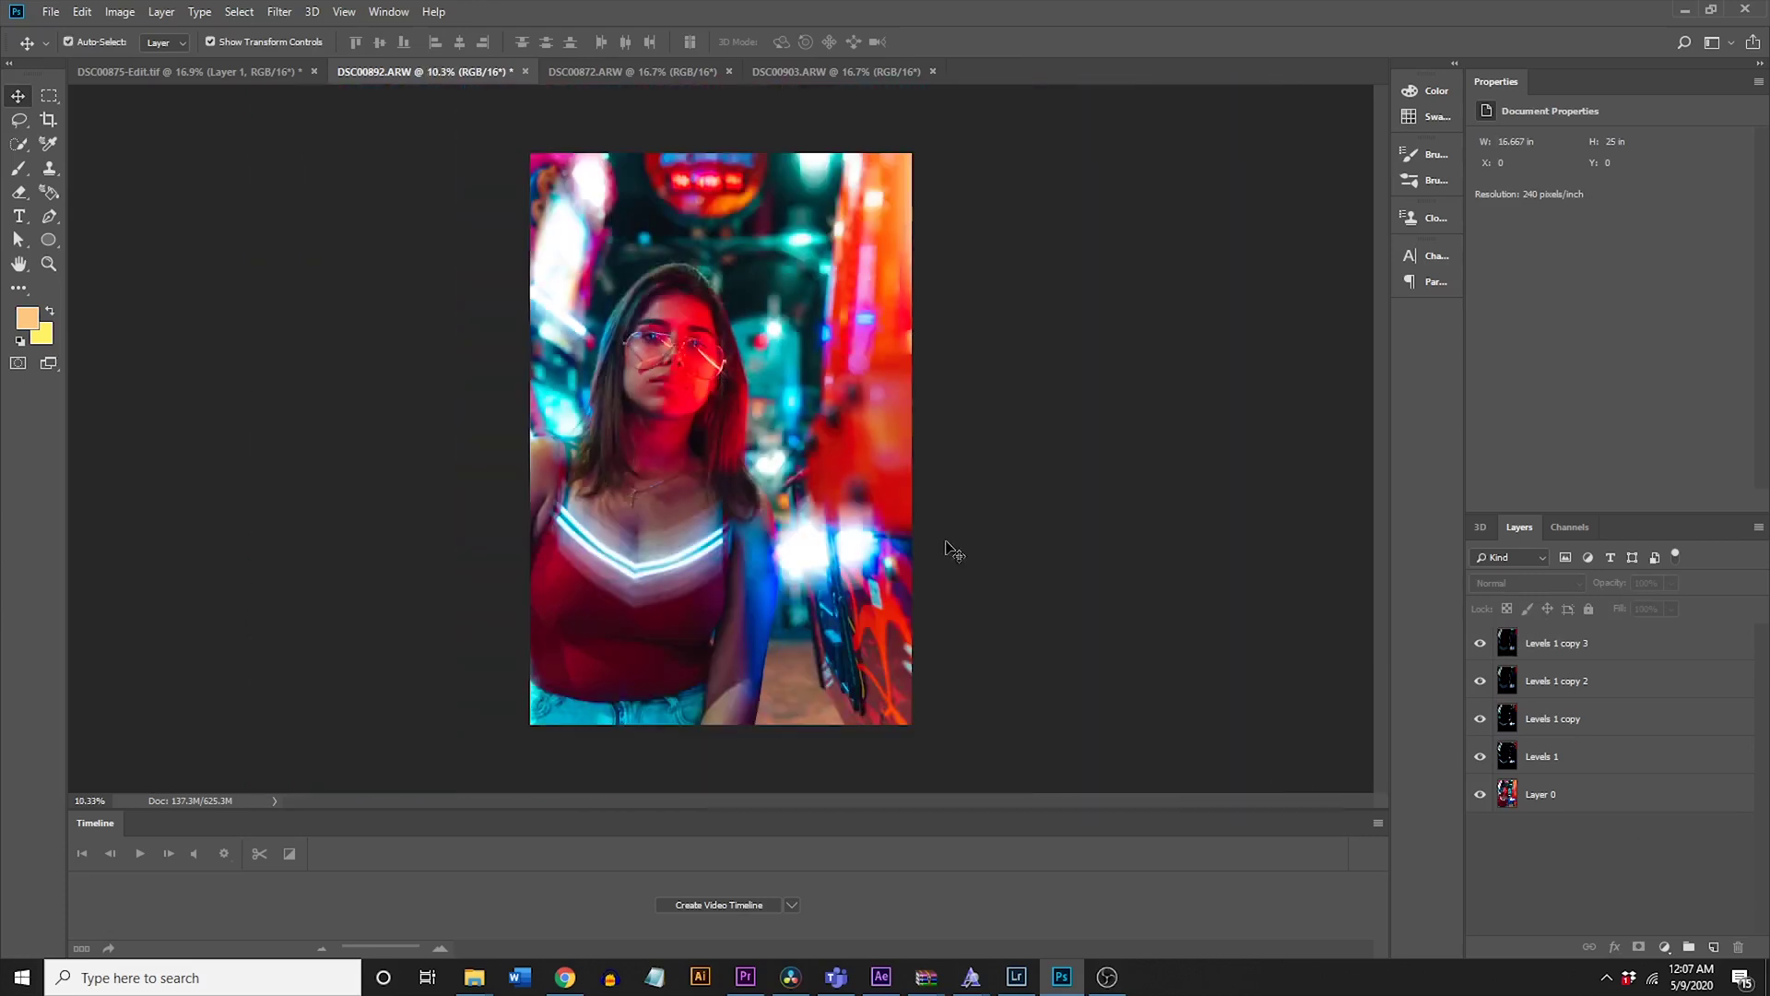
key(b)
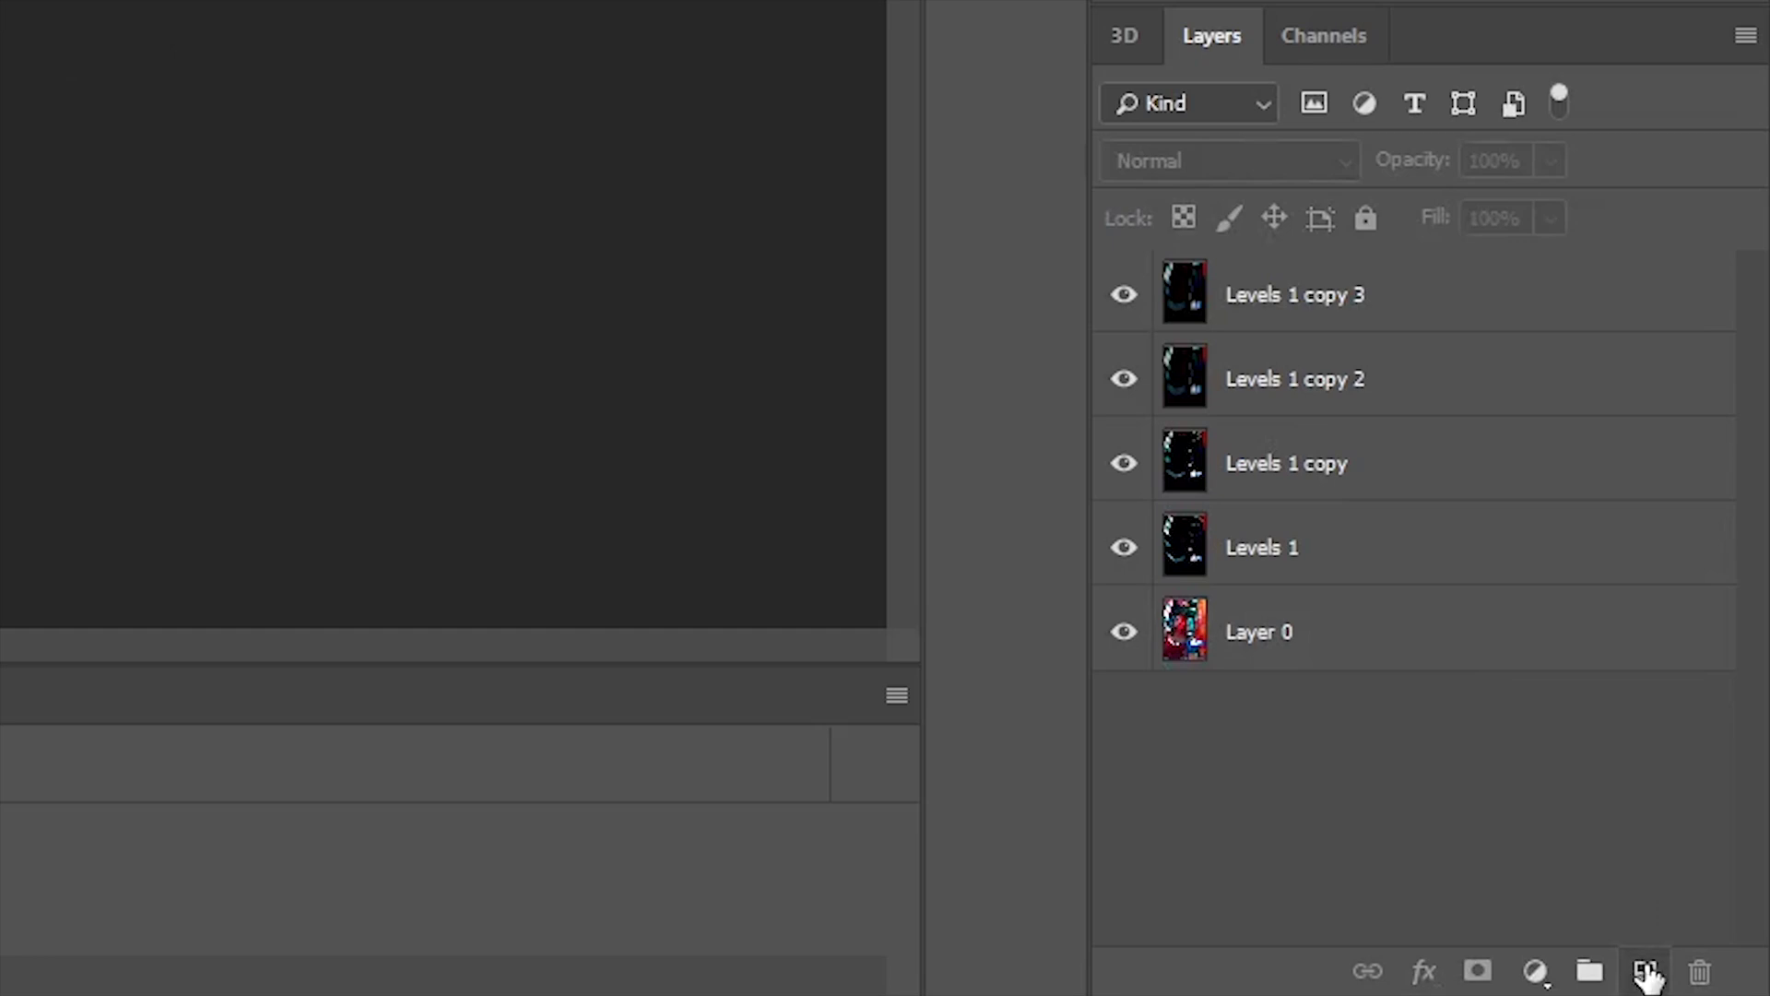
click(1645, 973)
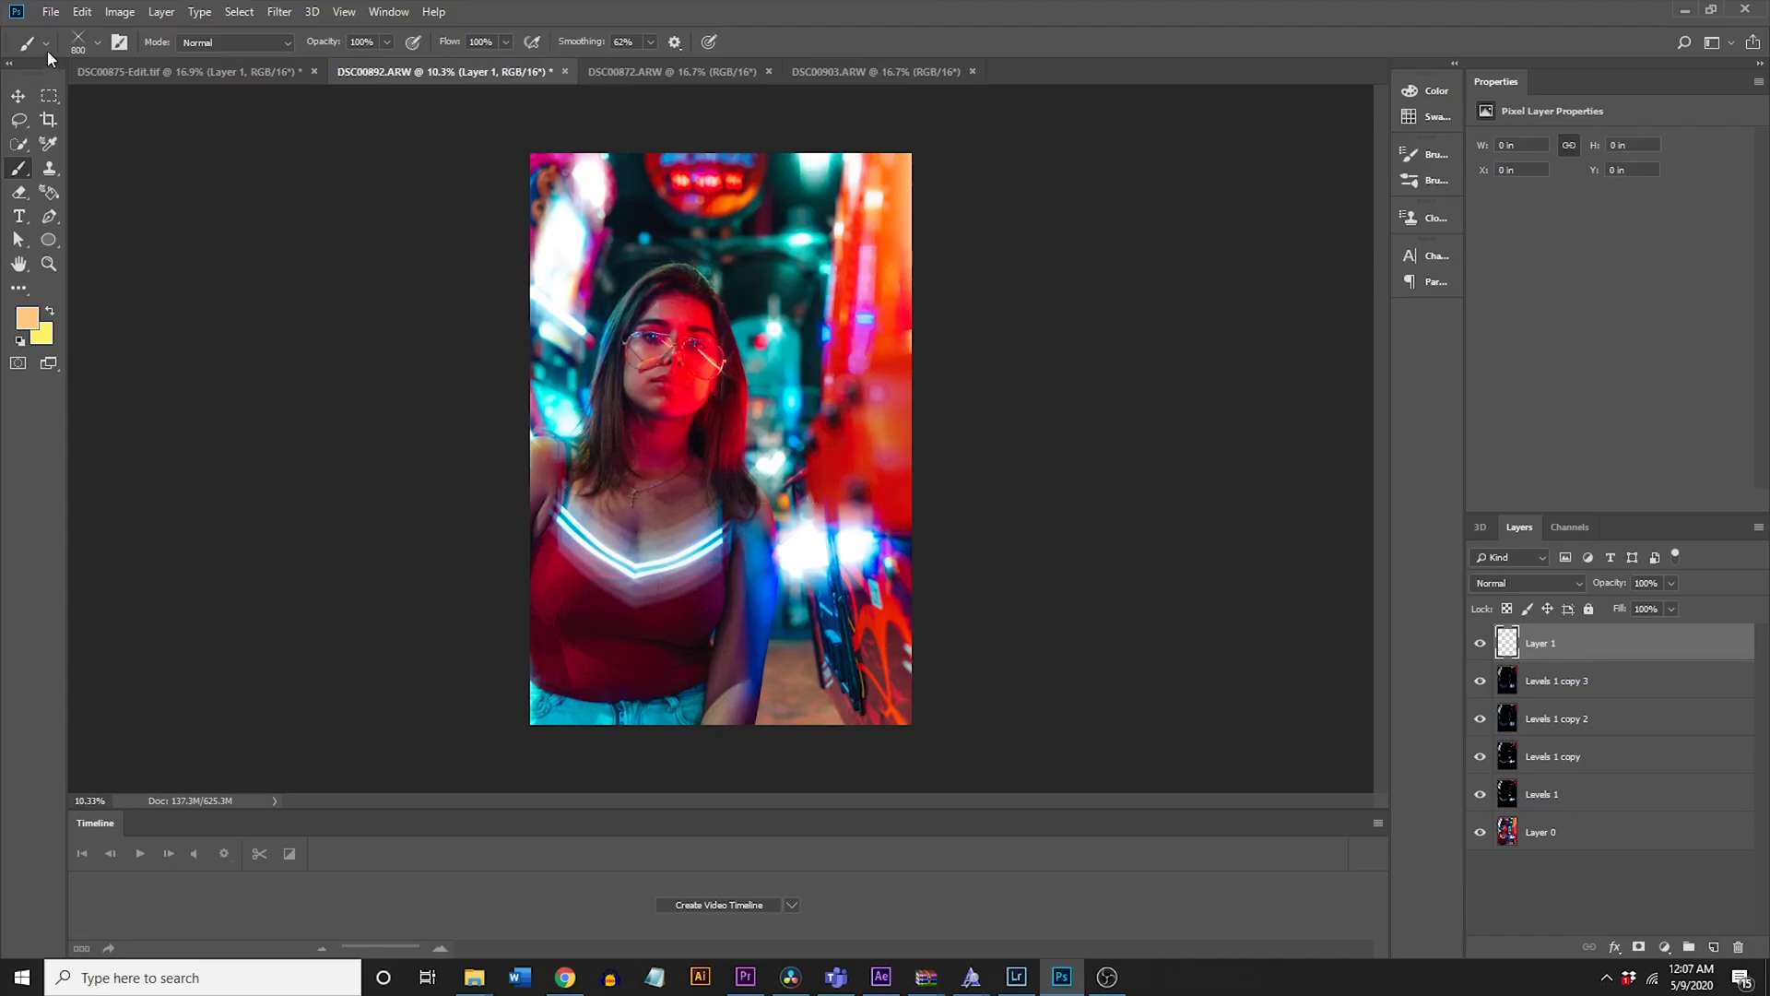
Step: Try painting across the woman's face with an 800 px soft round brush, and undo the strokes
click(98, 42)
scroll(196, 234, down, 1)
scroll(196, 234, up, 10)
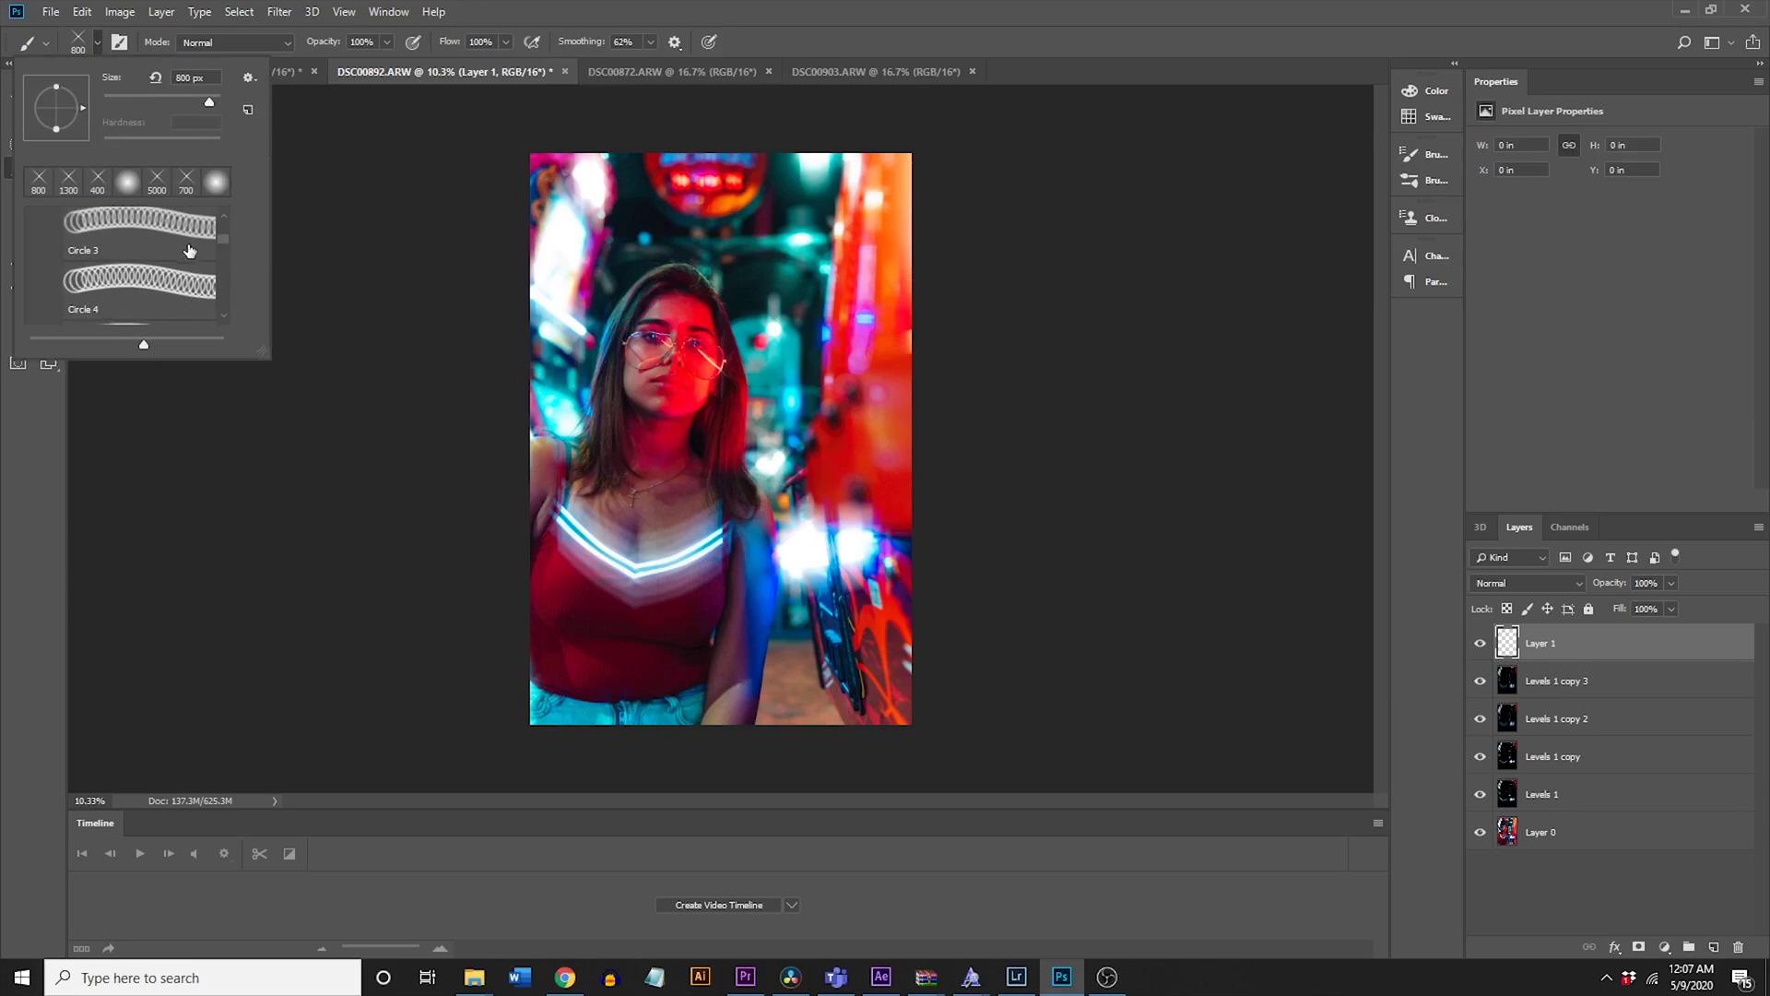
scroll(149, 275, up, 1)
click(176, 307)
mouse_move(734, 454)
mouse_down()
mouse_move(719, 405)
mouse_move(598, 451)
mouse_move(562, 332)
mouse_up()
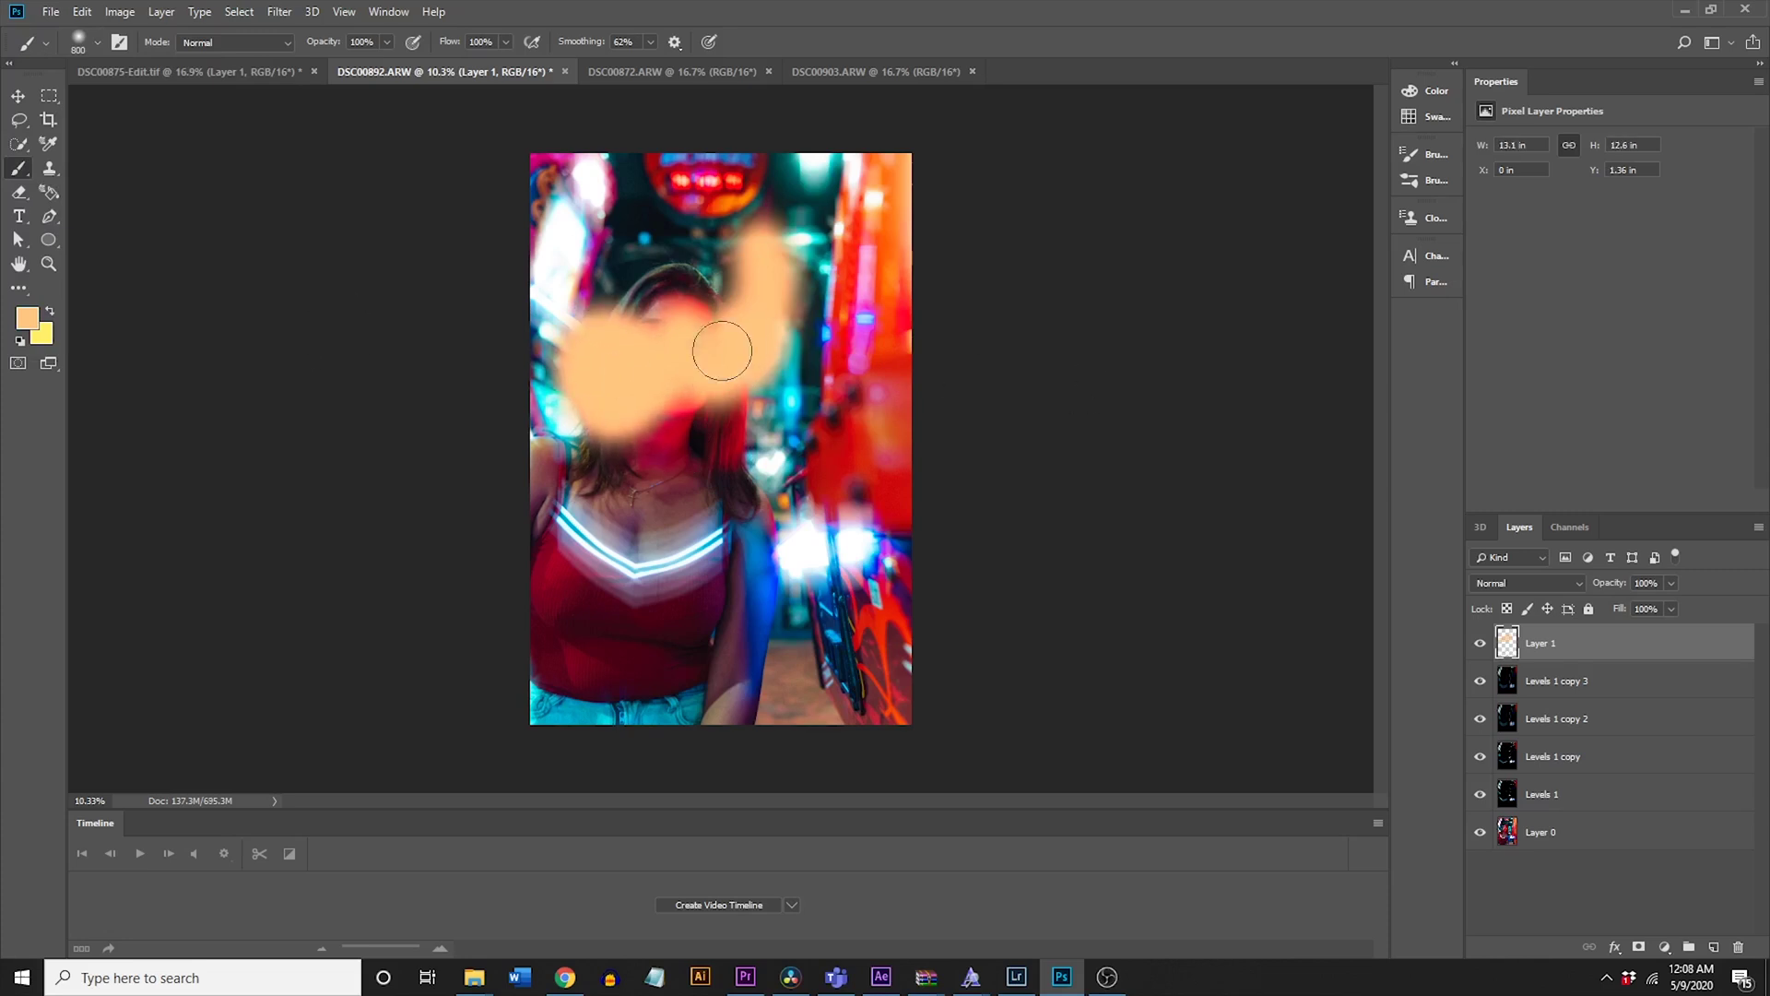
key(ctrl+z)
key(ctrl+z)
key(ctrl+z)
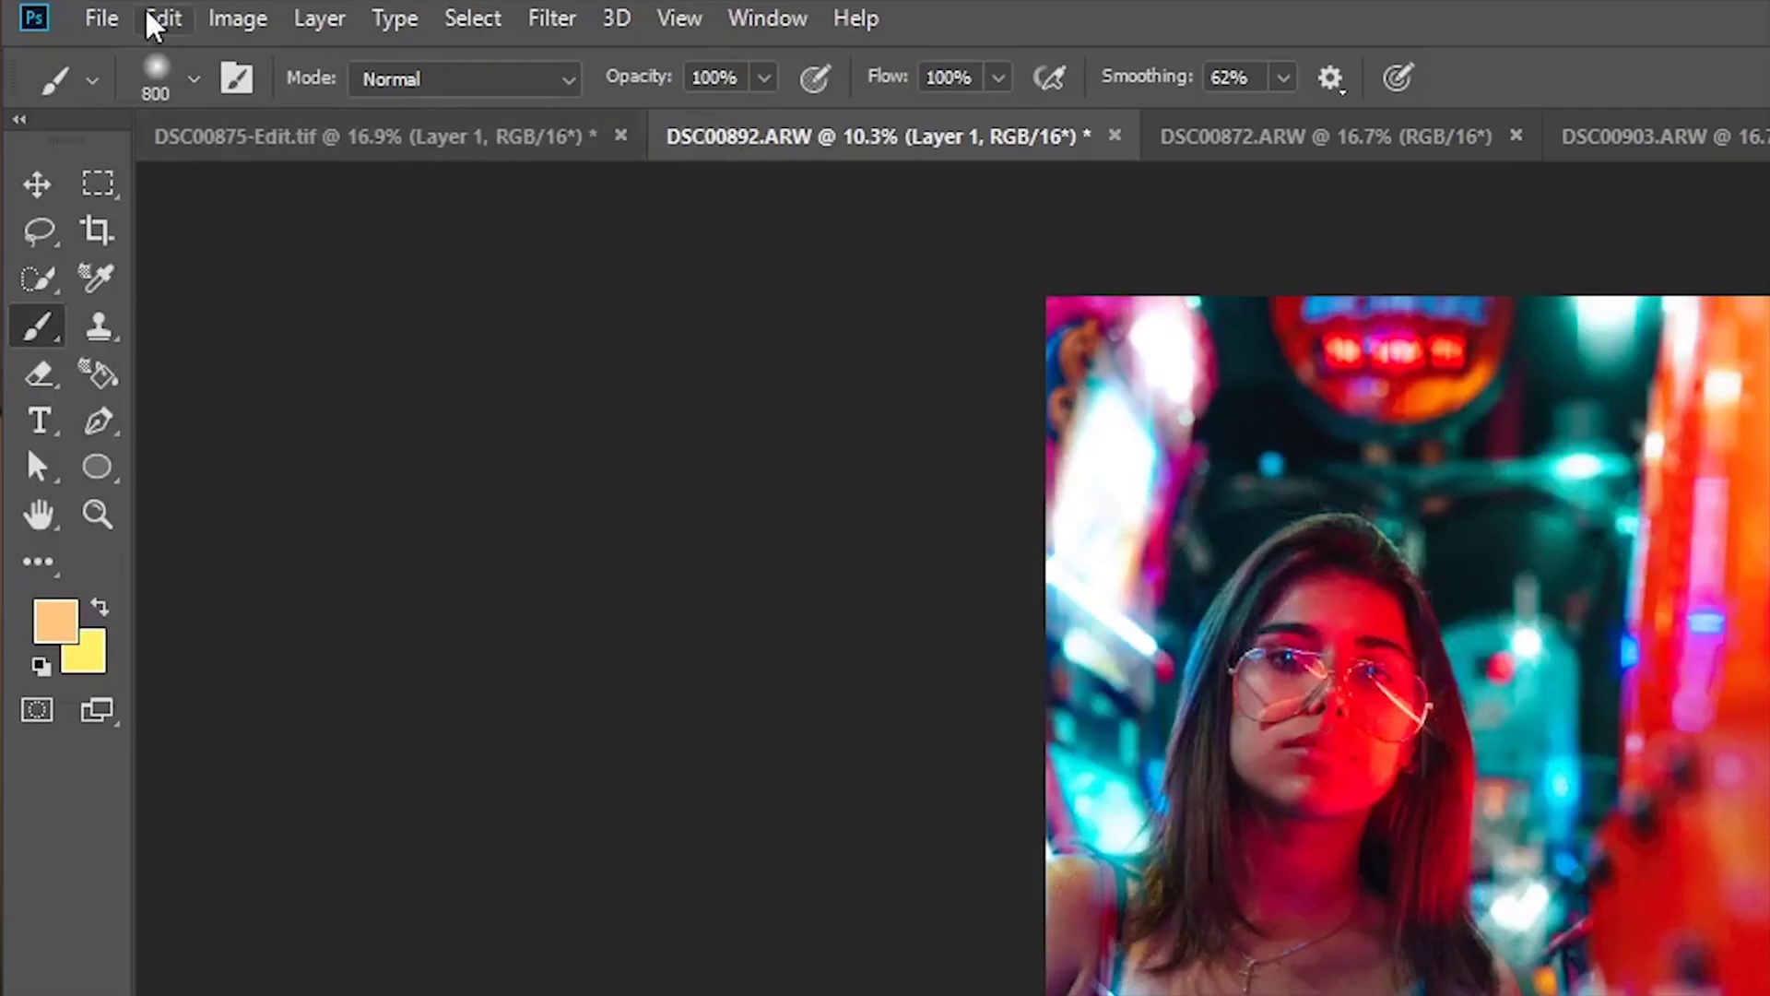
Step: Locate the Legacy Brushes set in the brush presets, and collapse and re-expand it
click(195, 78)
scroll(368, 458, down, 5)
scroll(332, 470, down, 6)
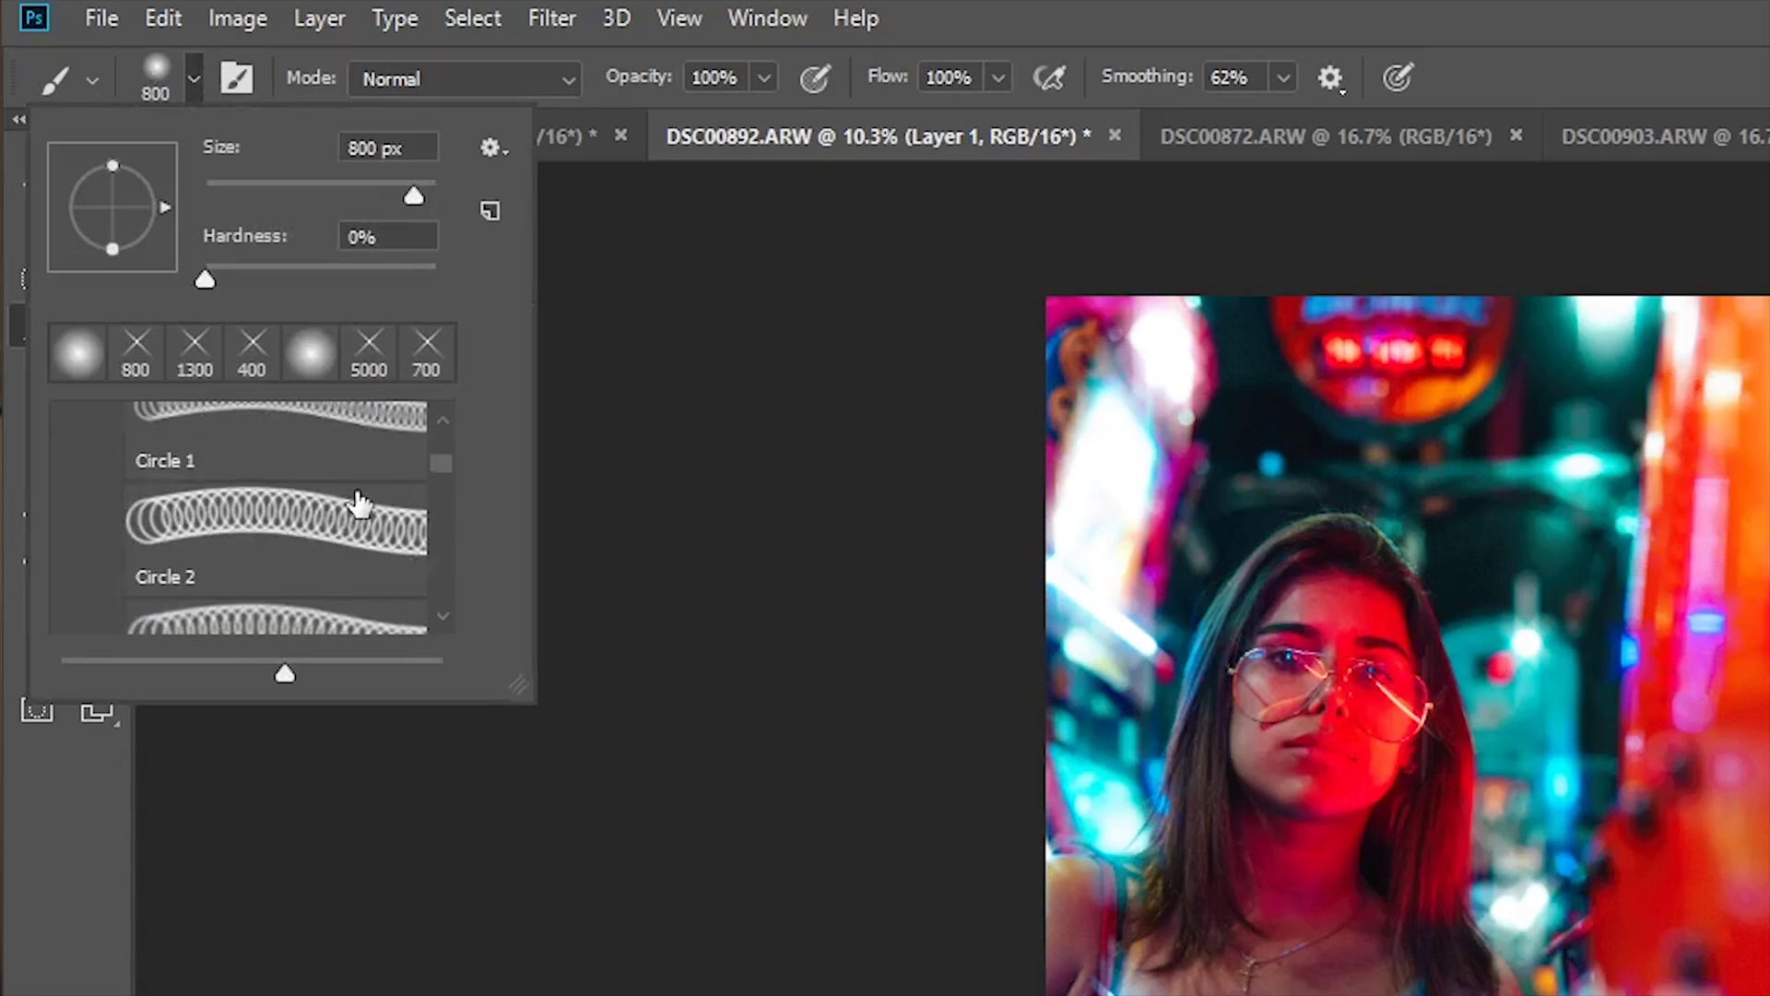
scroll(368, 516, up, 4)
scroll(368, 518, up, 2)
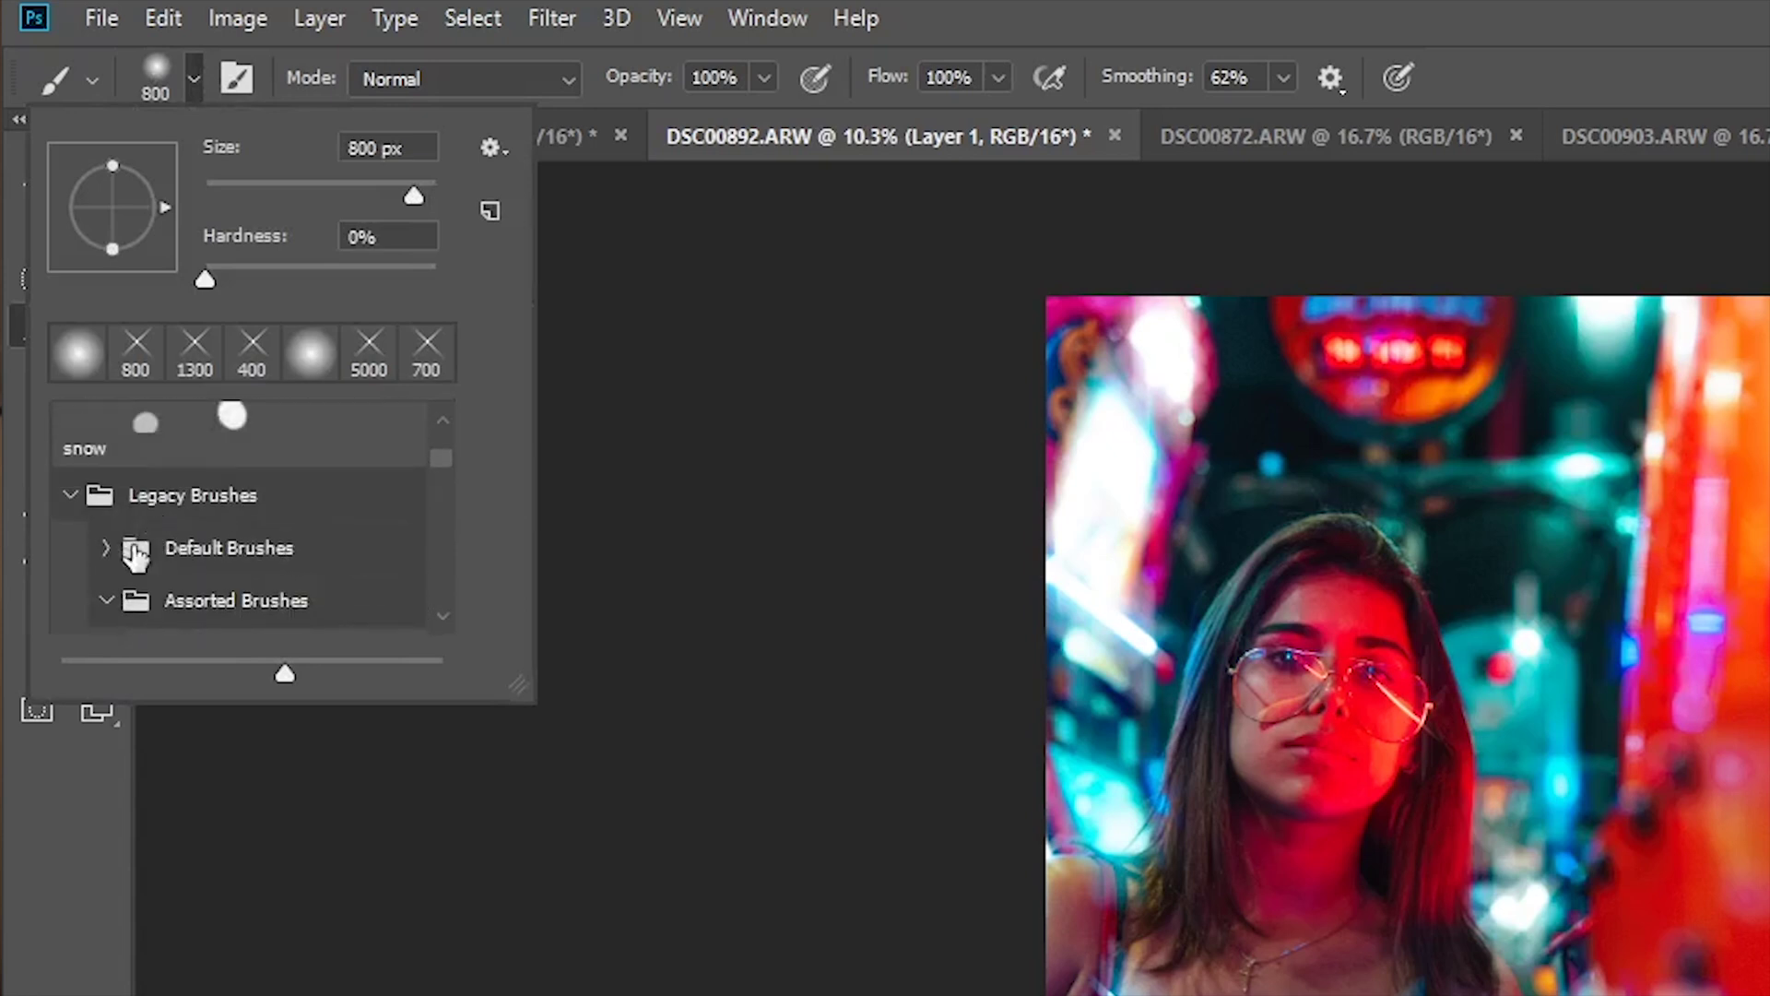
click(72, 500)
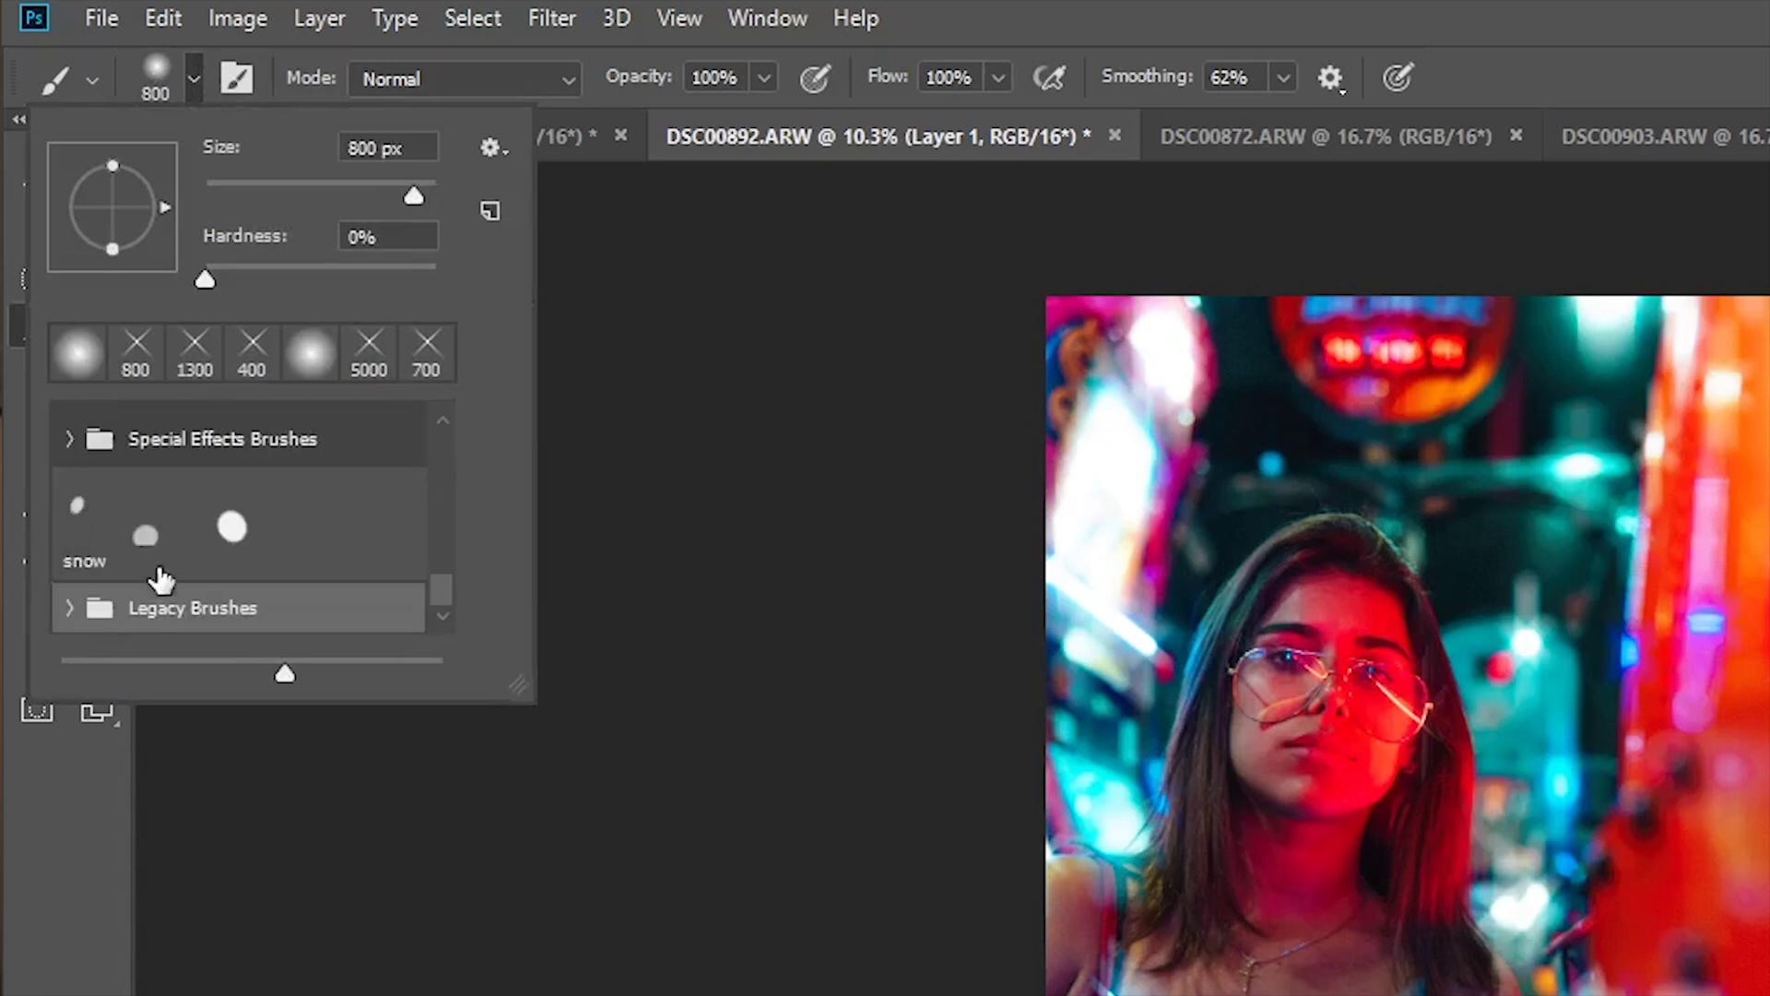
click(70, 611)
Step: Select the Crosshatch 3 brush from the Assorted Brushes set and increase its size to 25 px
scroll(359, 613, down, 5)
scroll(368, 512, down, 2)
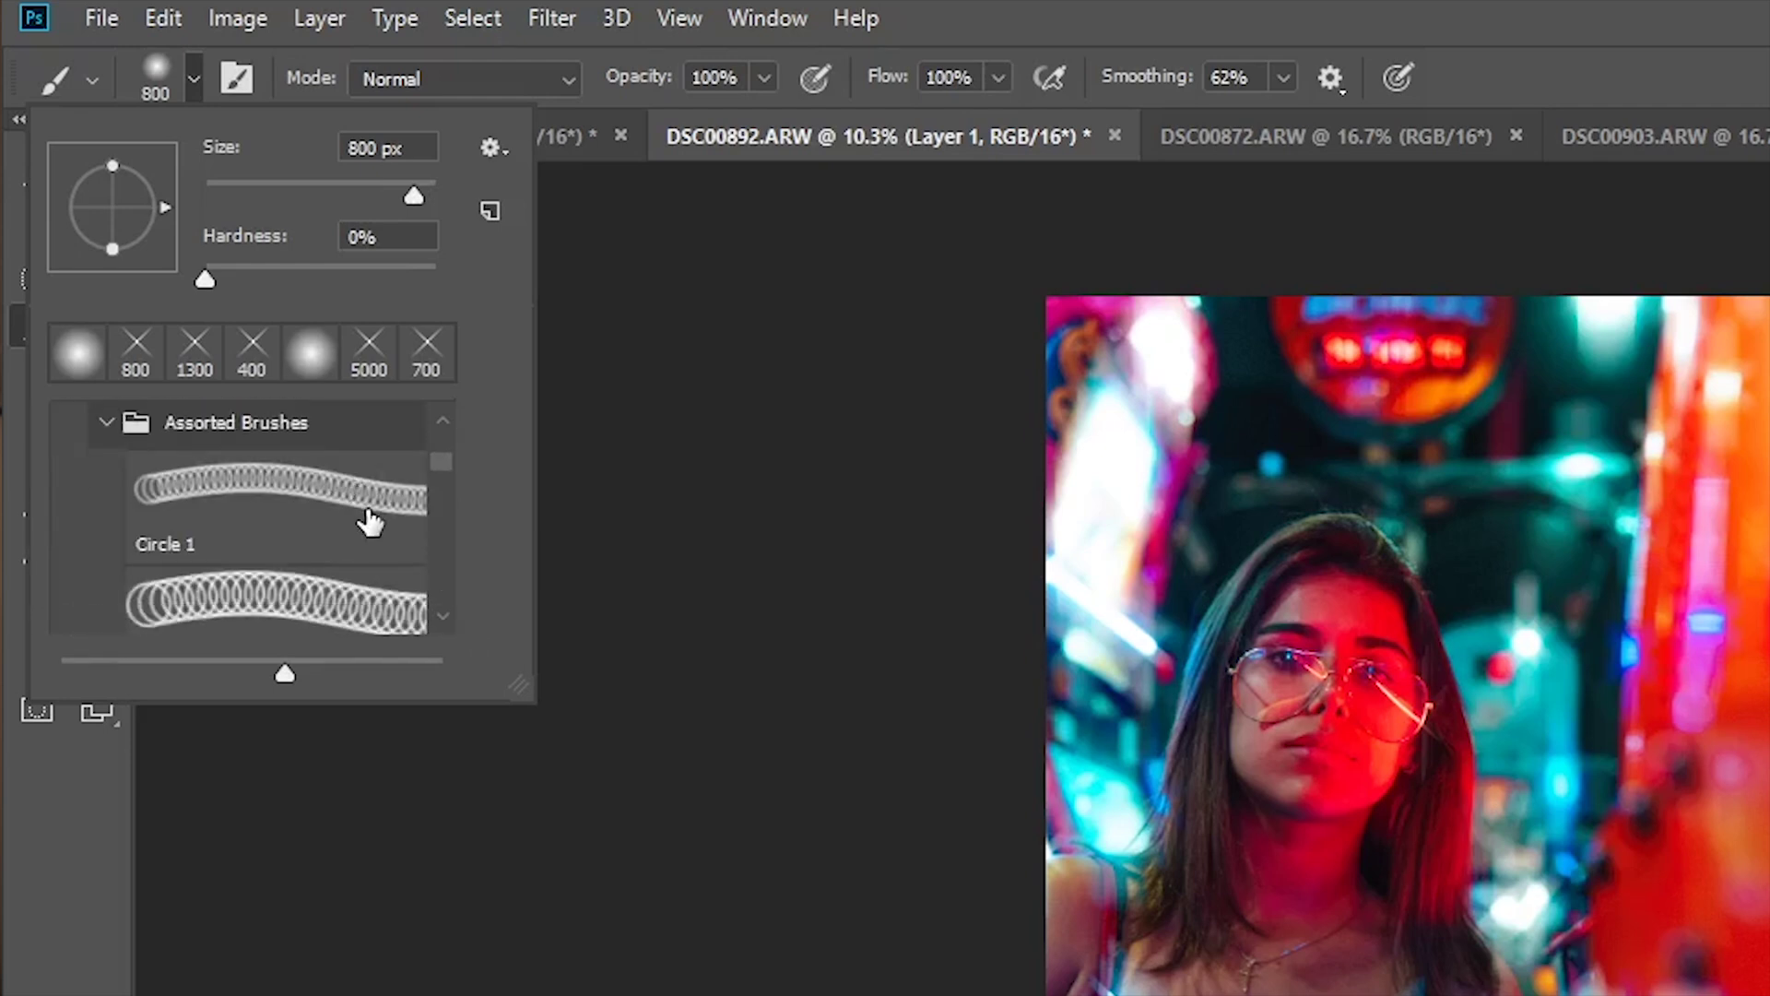
scroll(358, 532, down, 9)
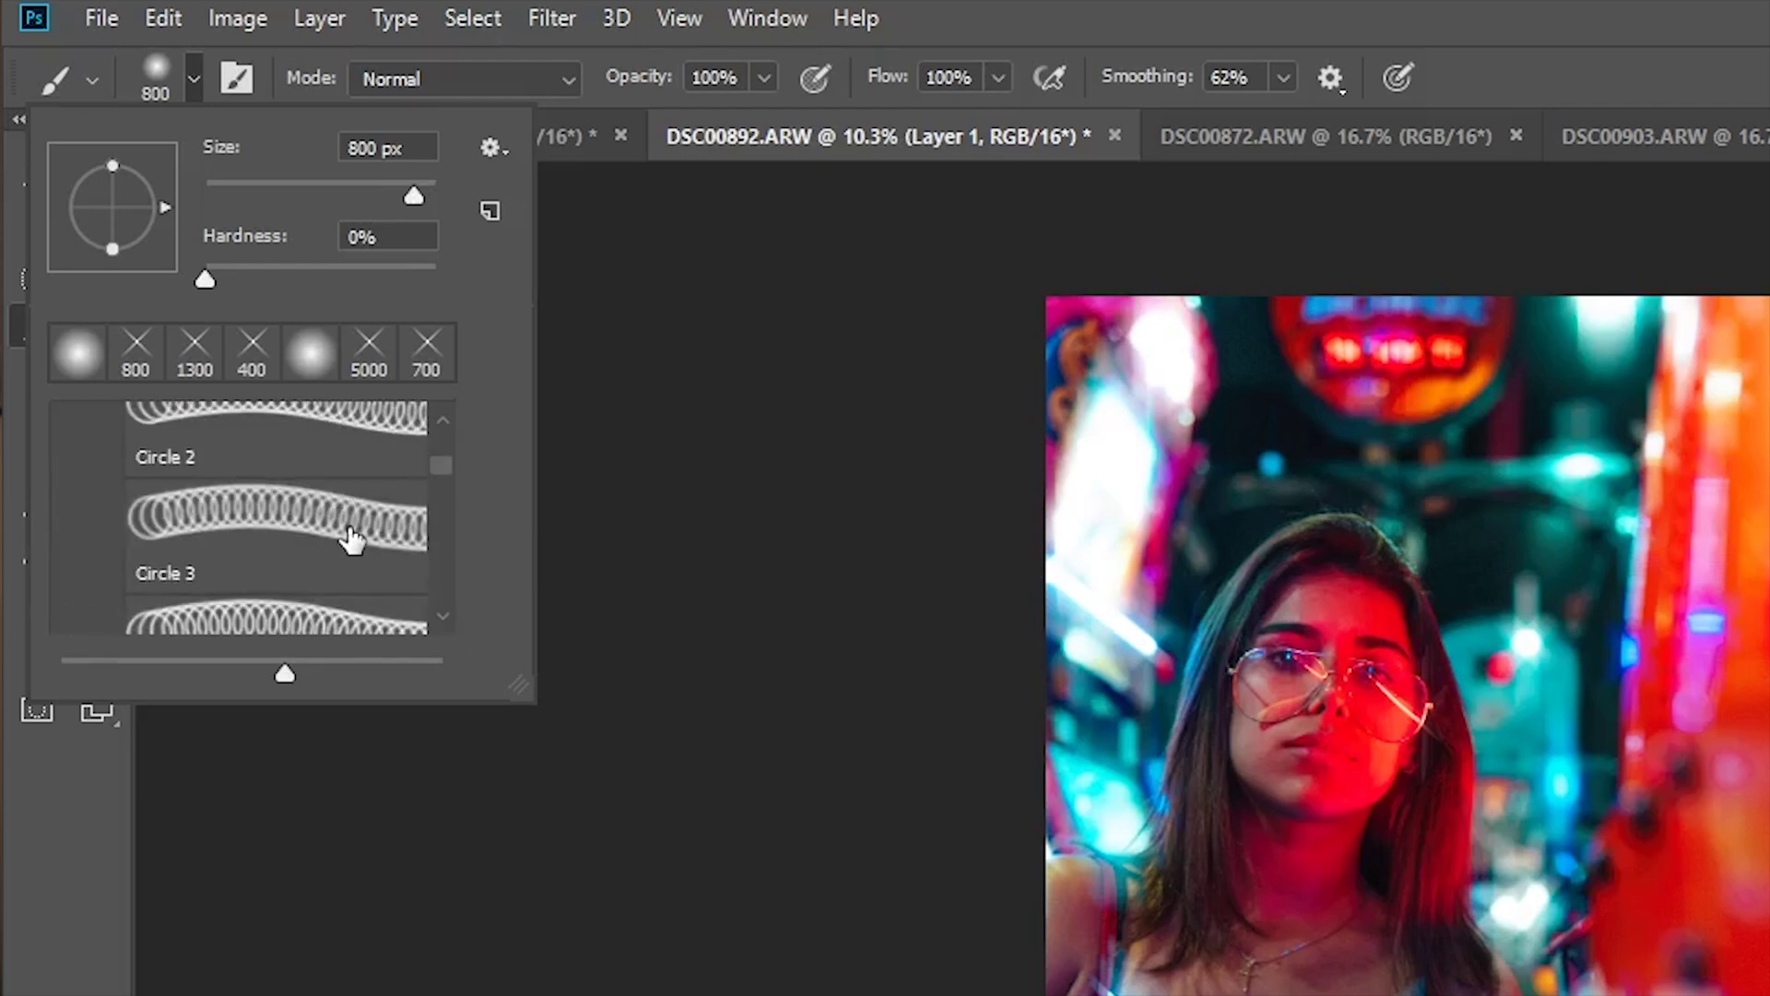
scroll(358, 536, down, 5)
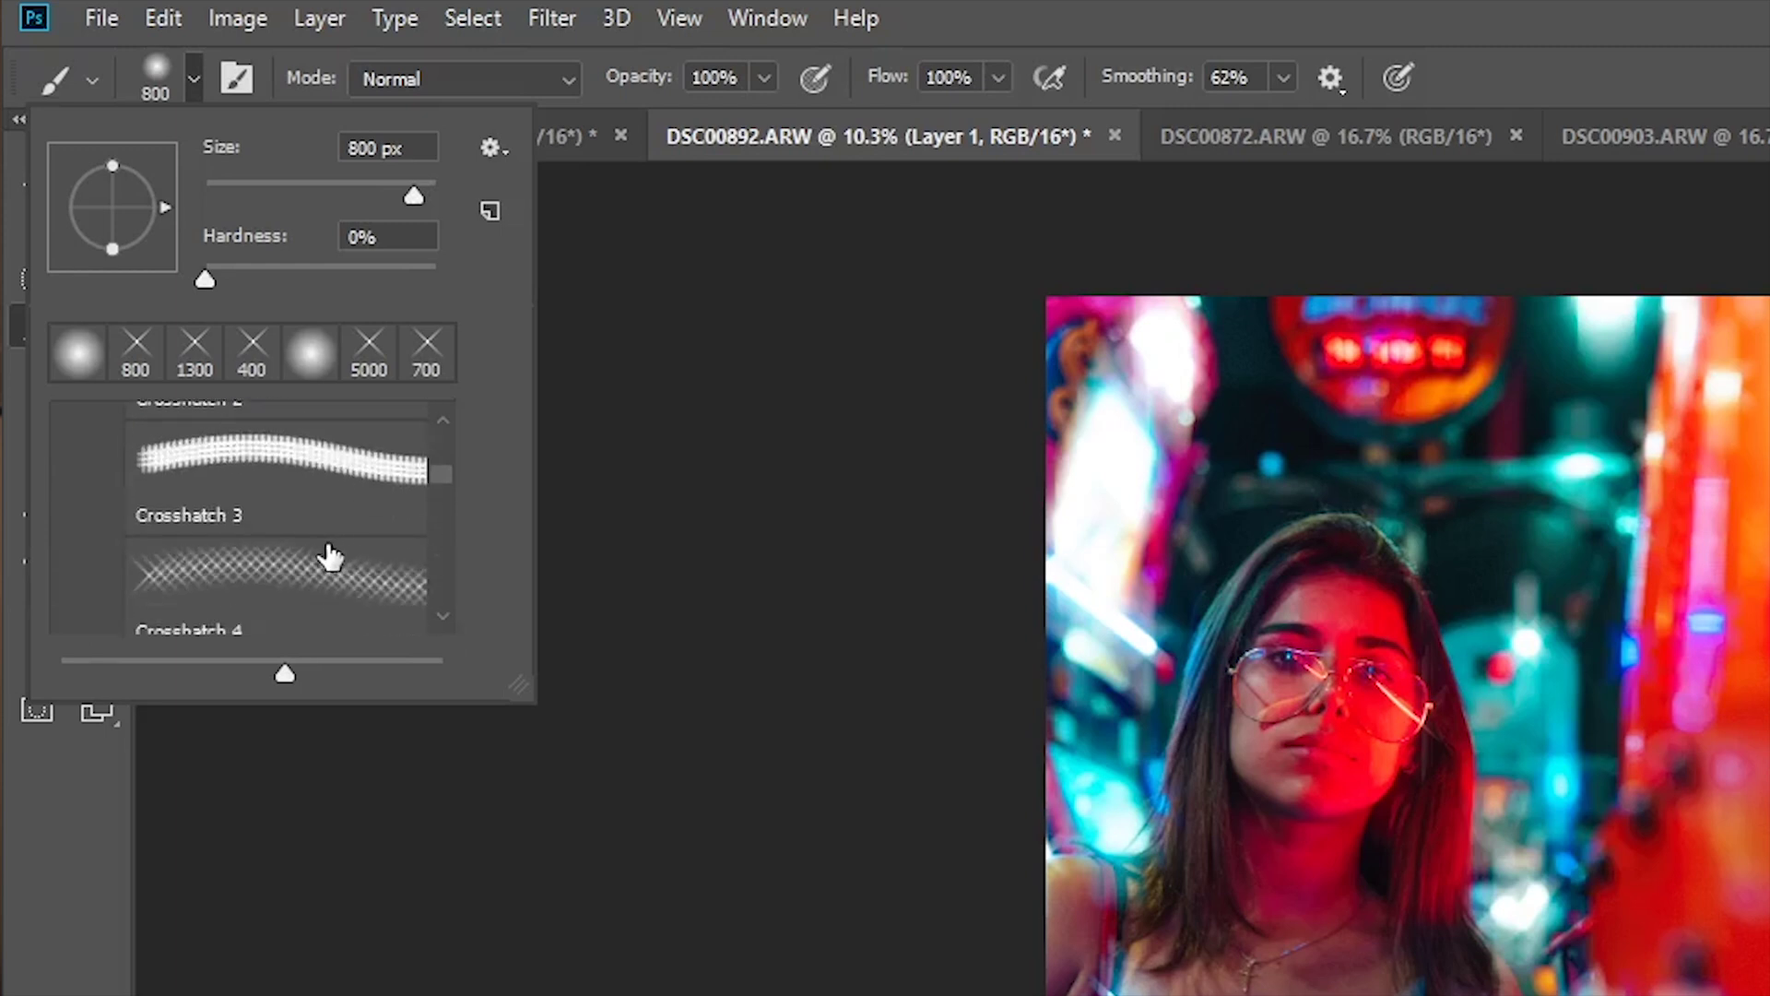
scroll(295, 507, up, 3)
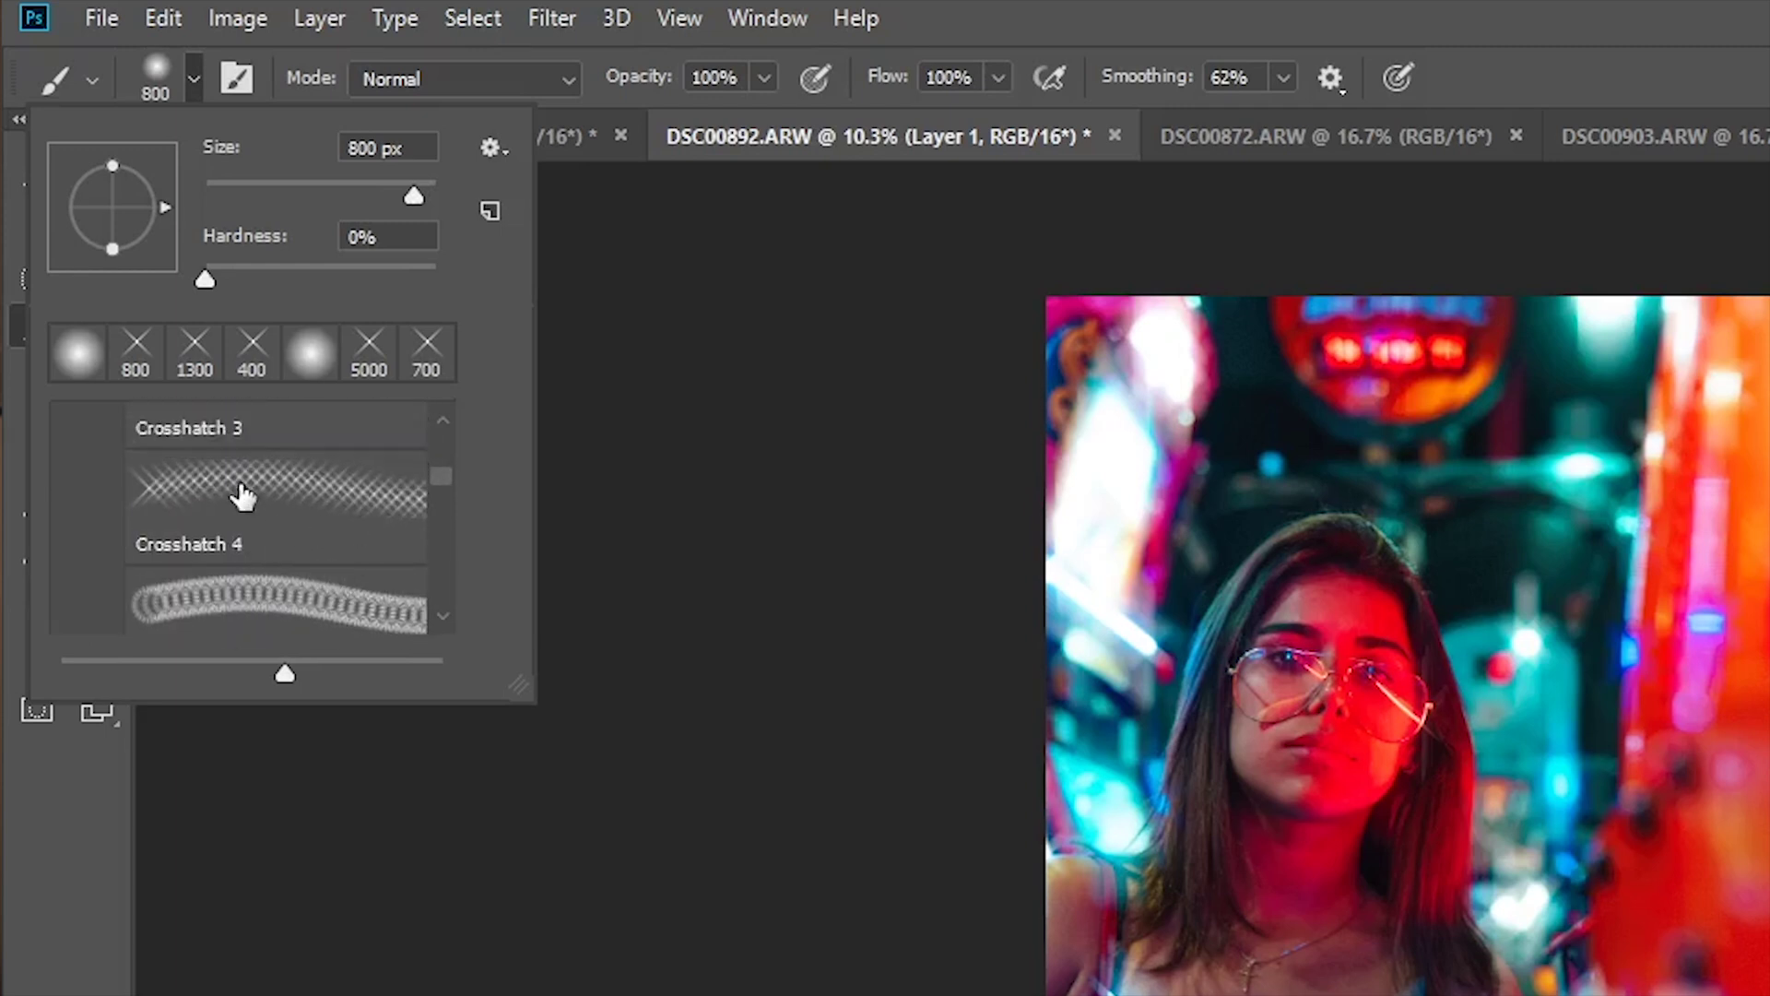
click(246, 497)
scroll(363, 550, up, 3)
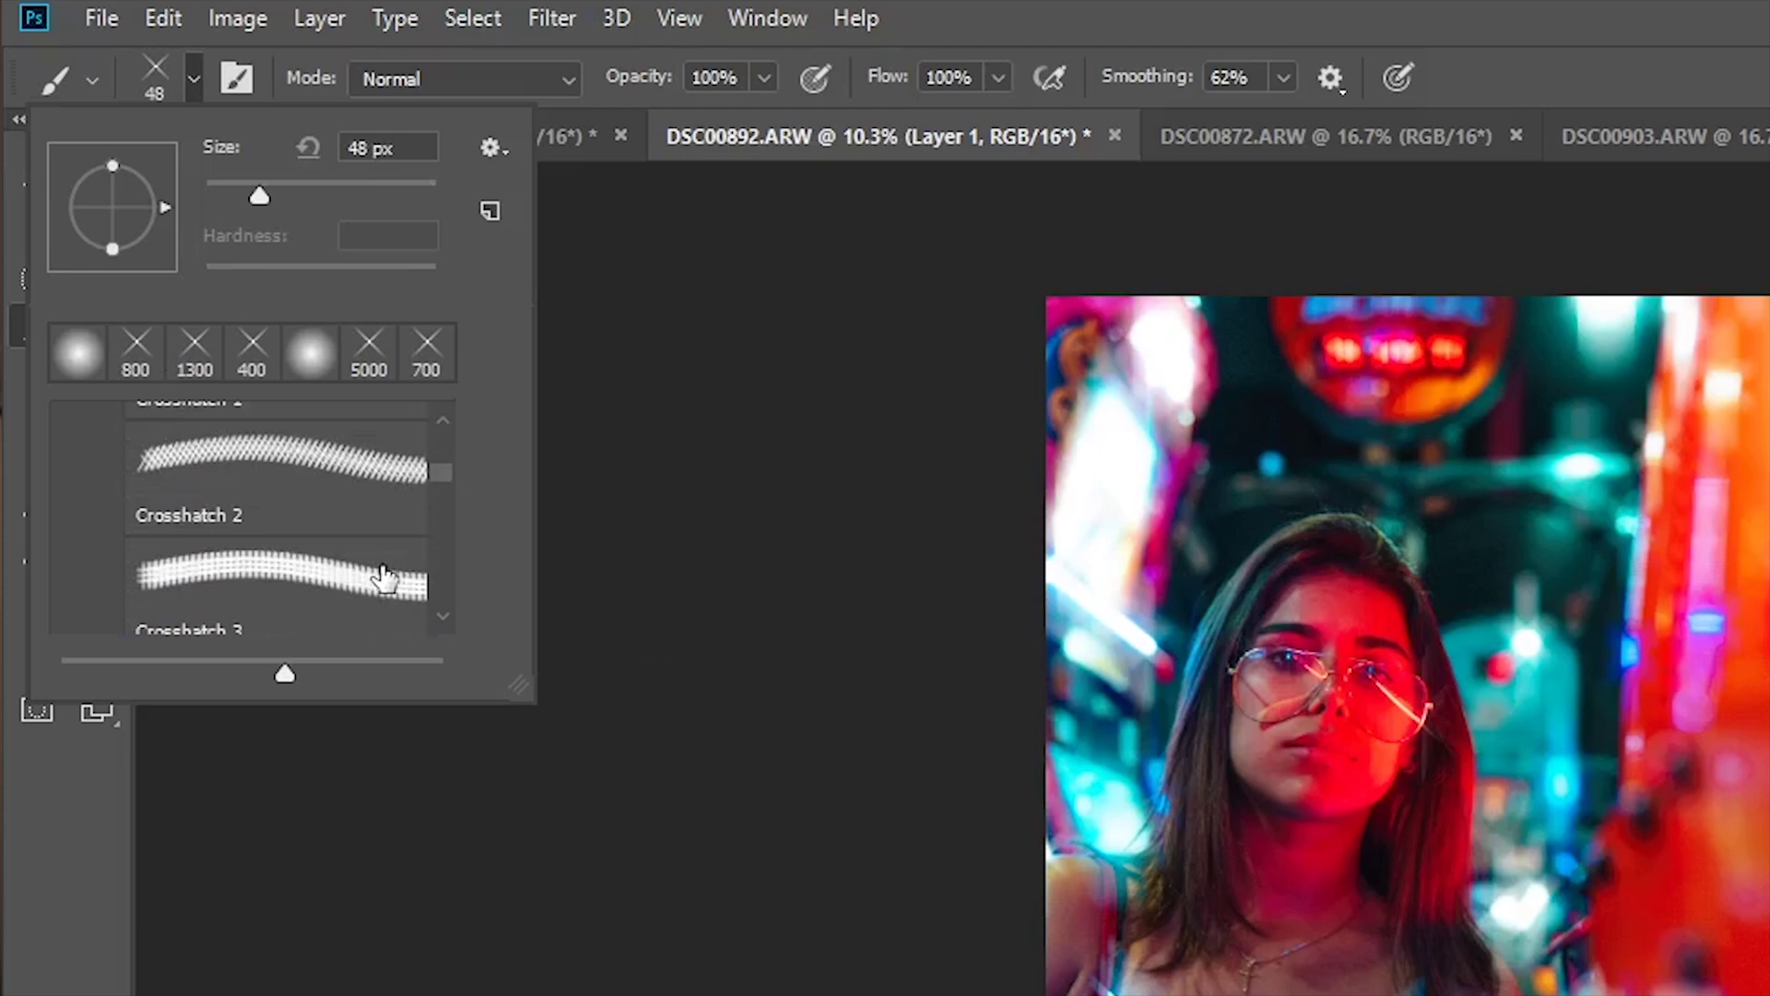
click(356, 585)
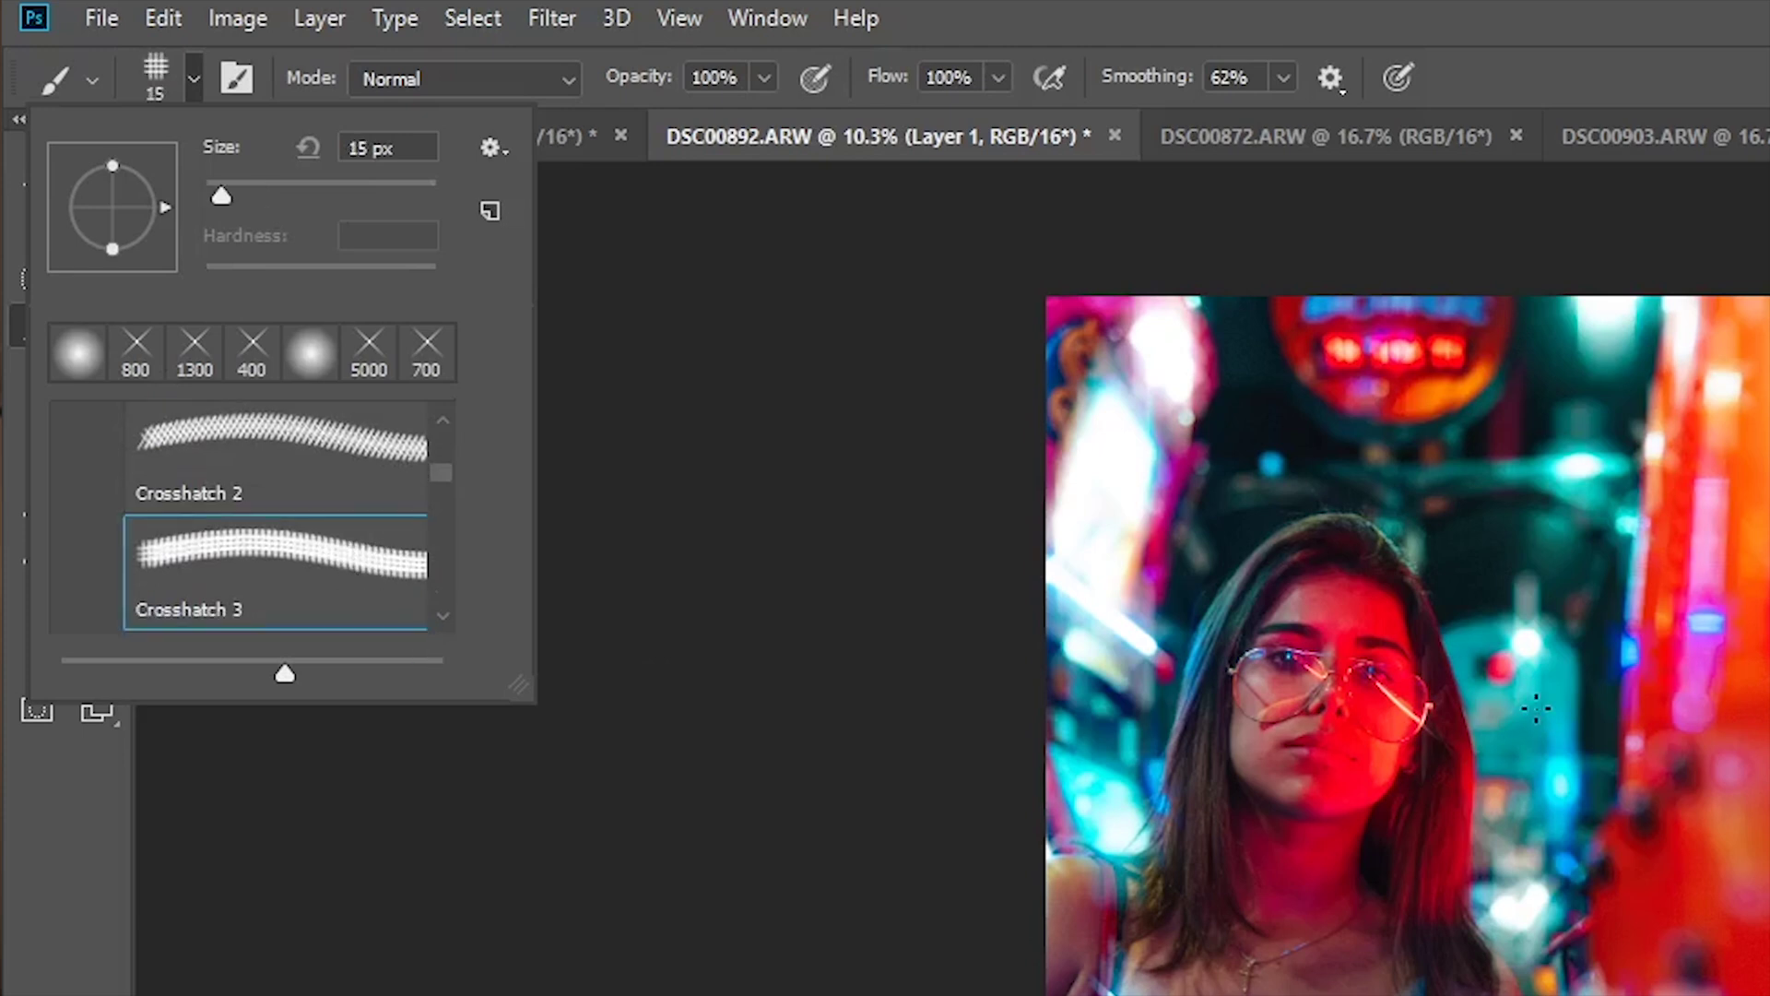
key(Return)
key(bracketright)
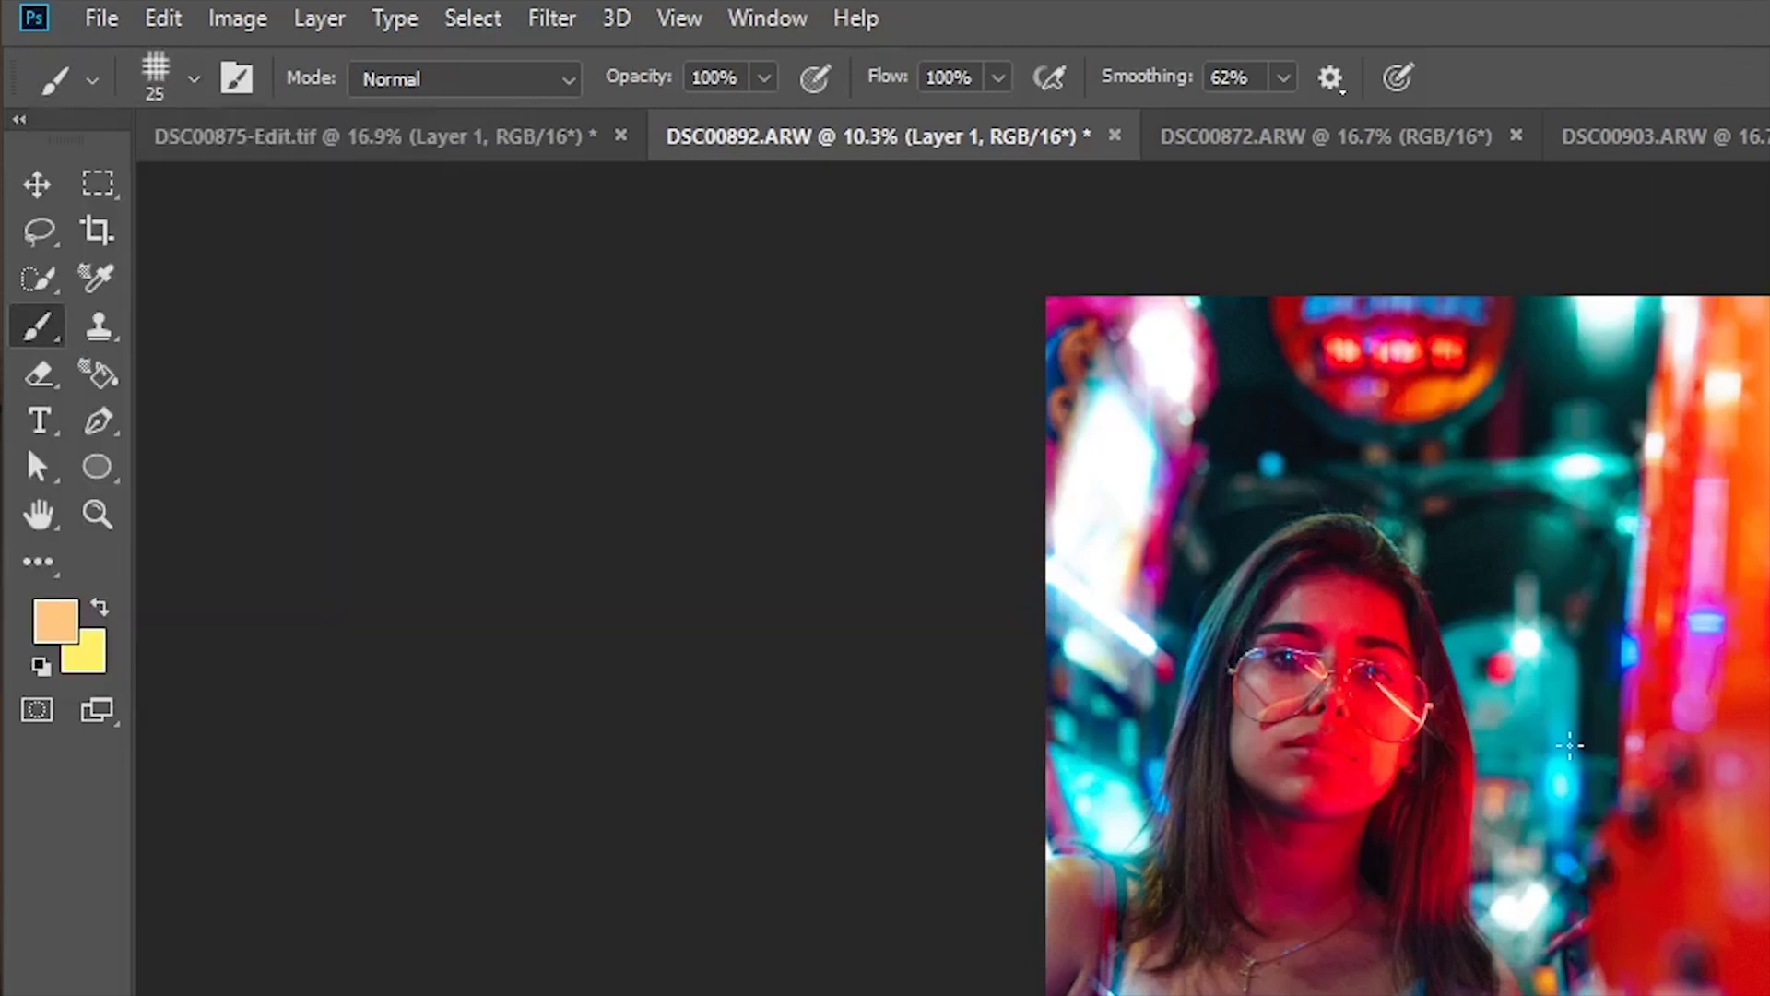
Step: Enlarge the Crosshatch 3 brush to 1500 px, try stamping it over the woman's face, and undo the stamp
key(bracketright)
key(bracketright)
key(bracketright)
key(bracketright)
key(bracketright)
key(bracketright)
key(bracketright)
key(bracketright)
key(bracketright)
key(bracketright)
key(bracketright)
key(bracketright)
key(bracketright)
key(bracketright)
key(bracketright)
key(bracketright)
key(bracketright)
key(bracketright)
key(bracketright)
key(bracketright)
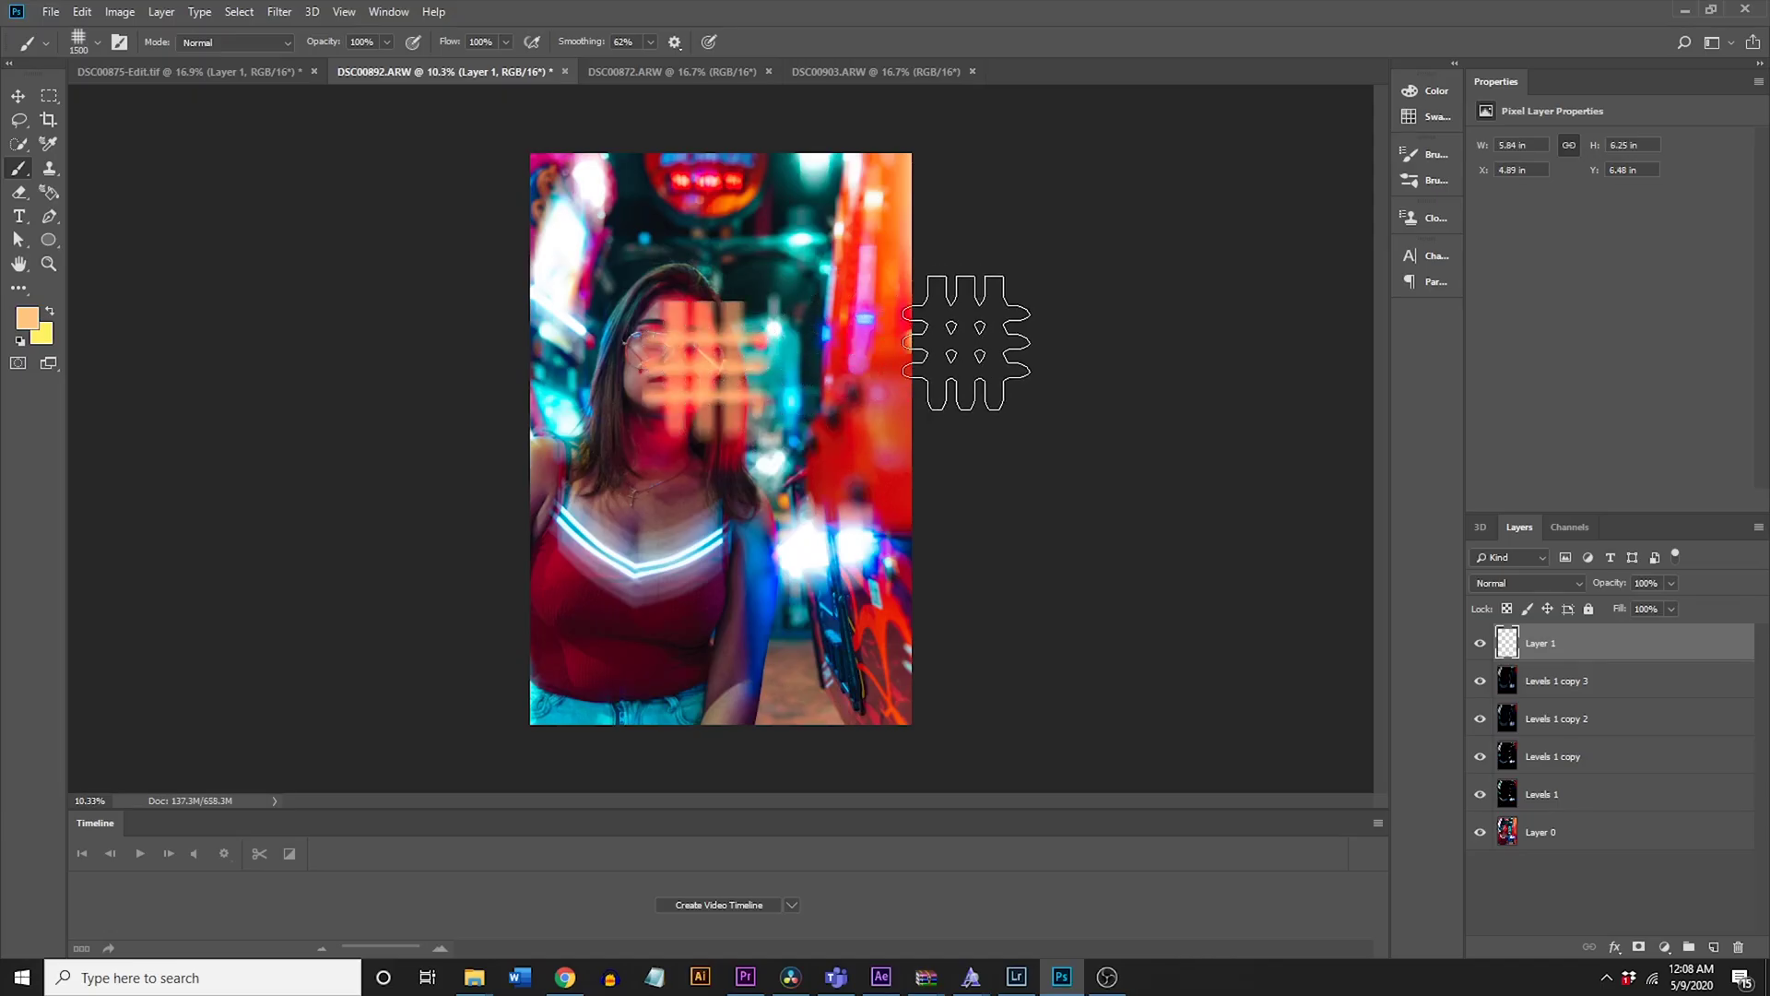
key(ctrl+z)
click(57, 11)
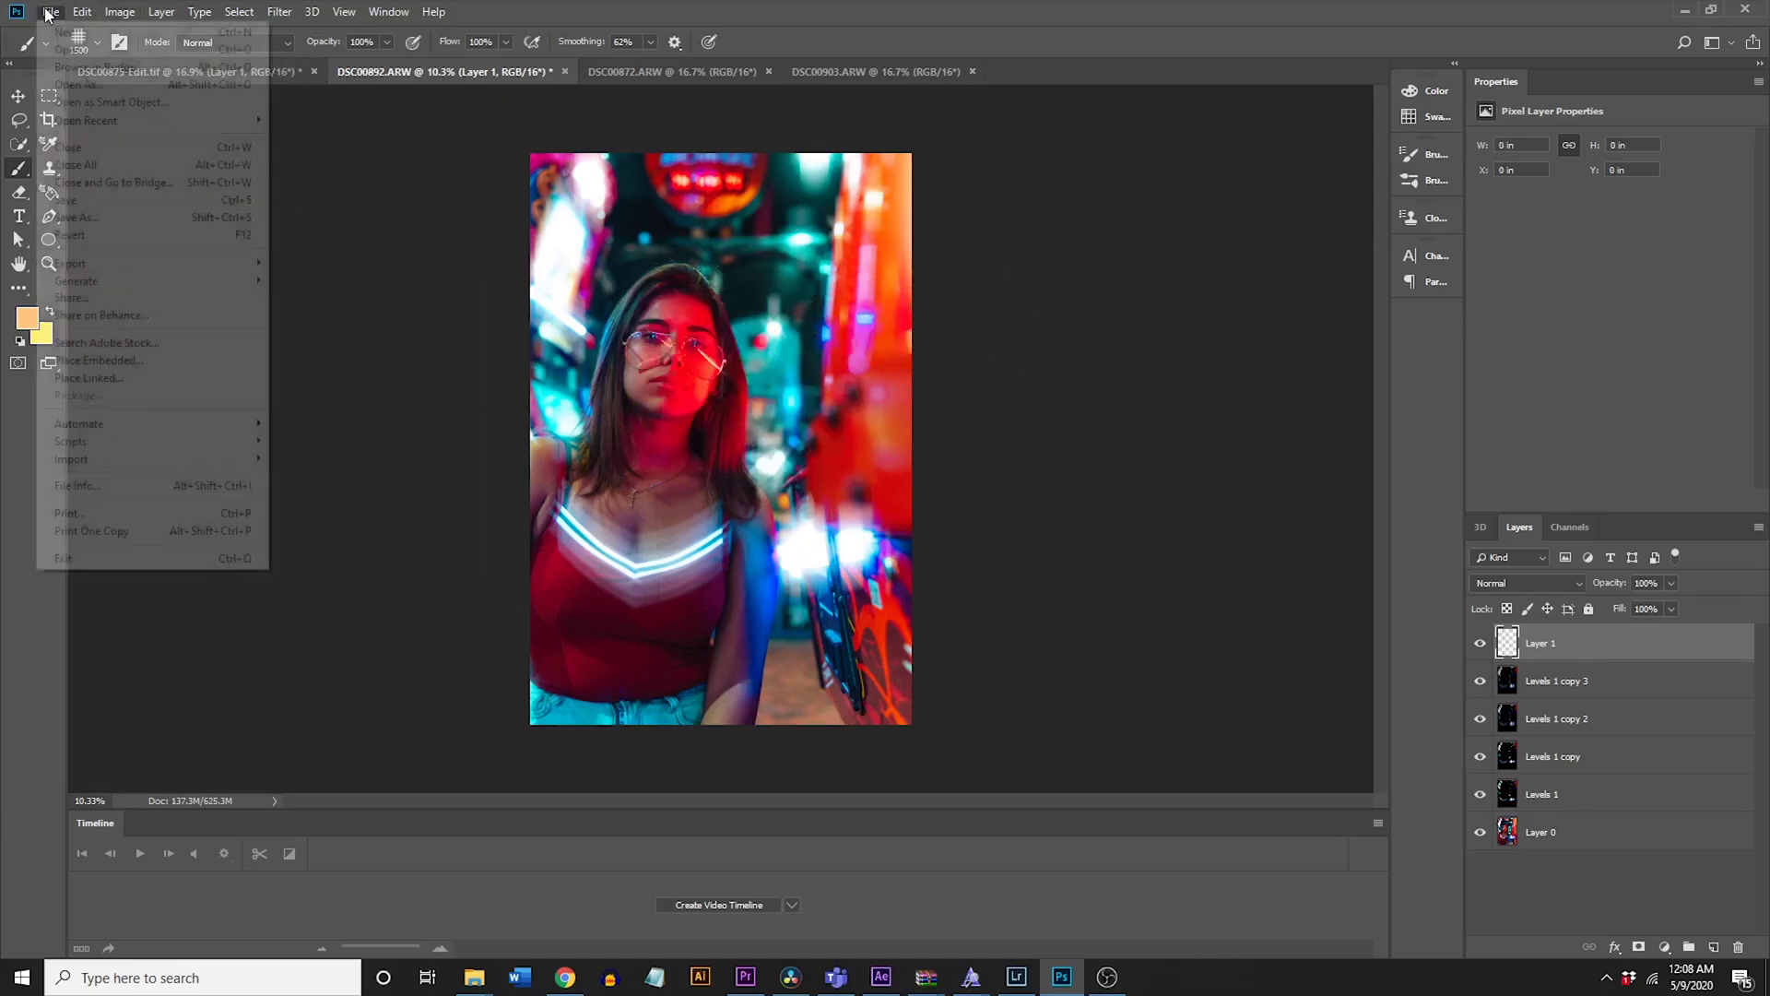
Step: Select the X-shaped crosshatch brush listed directly below Crosshatch 3 in the brush presets
click(99, 42)
scroll(181, 276, down, 1)
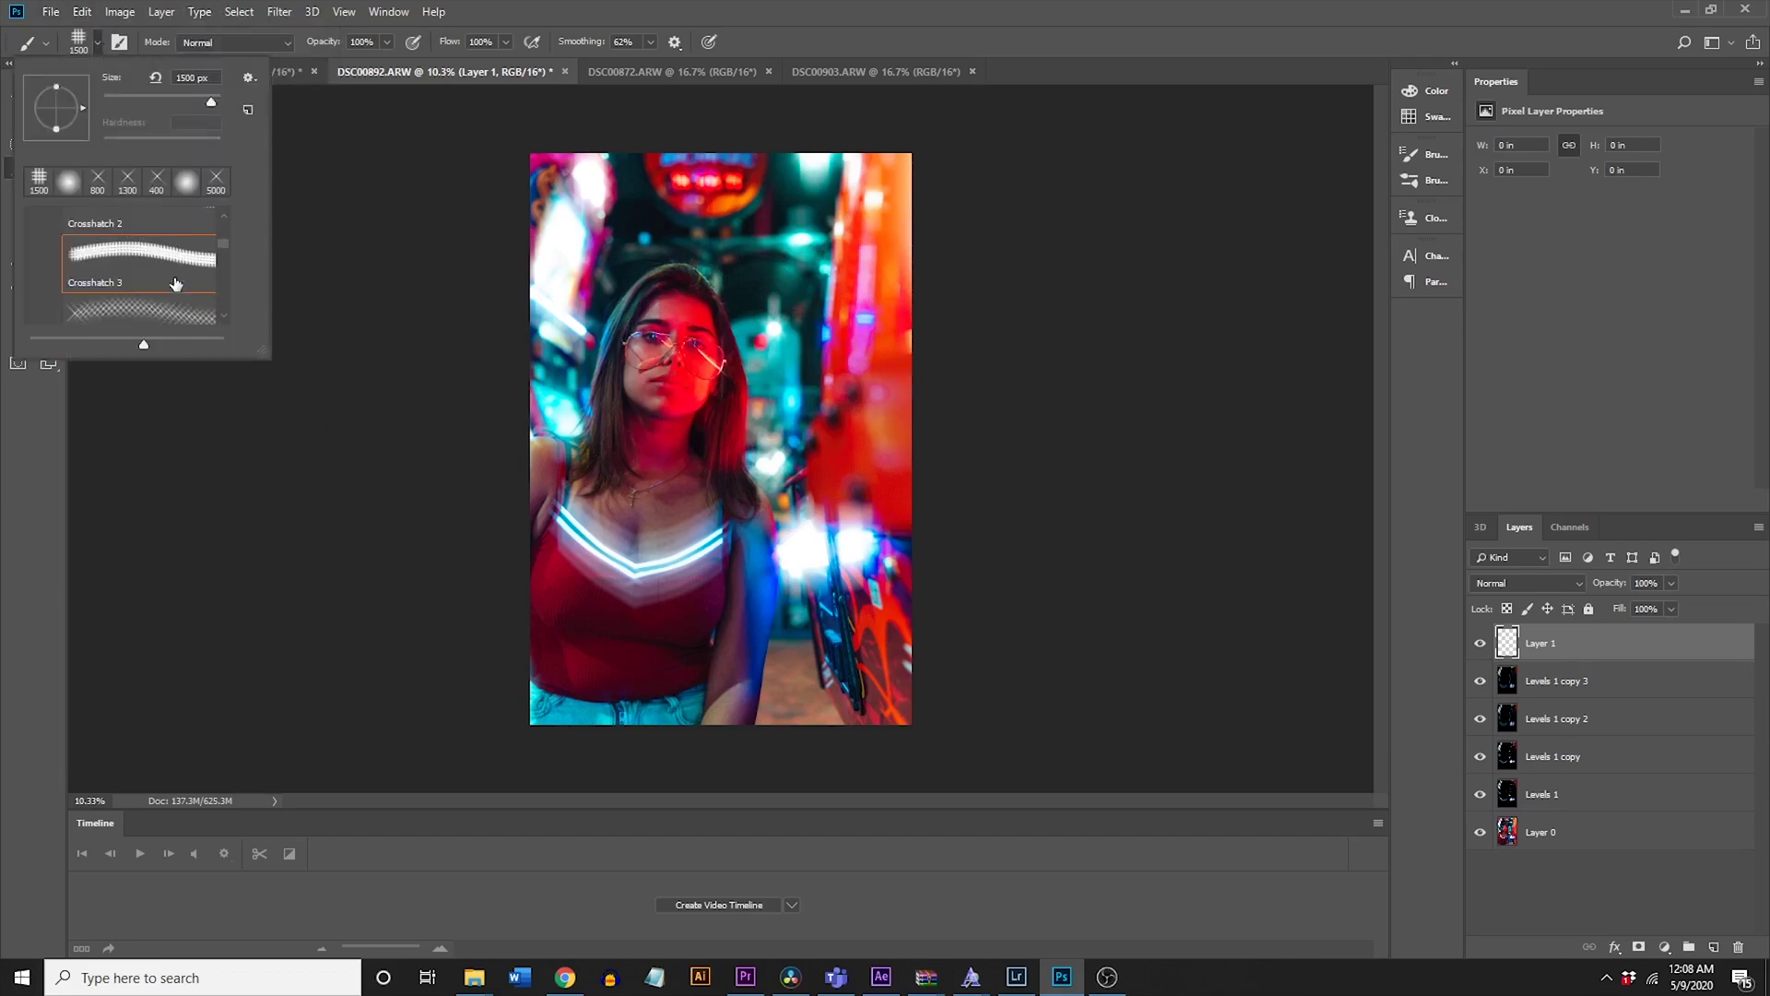
click(149, 297)
click(738, 518)
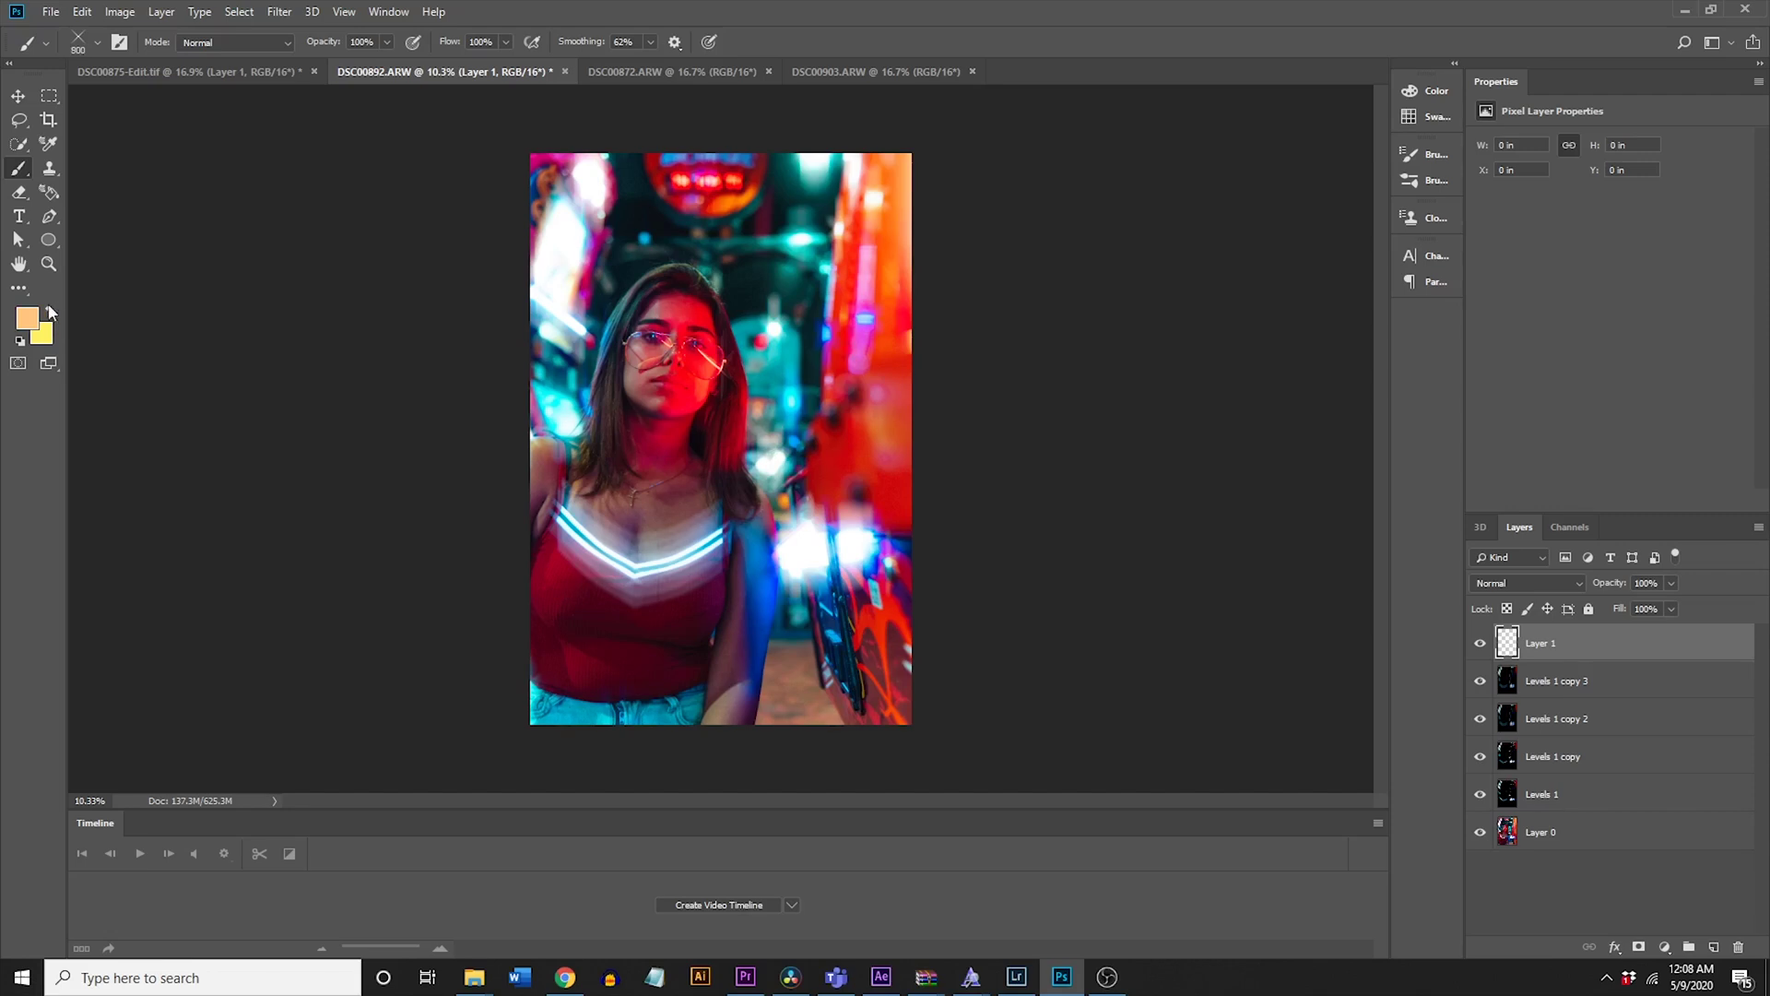
Step: Set the foreground color to black (#000000), try a 1000 px X-shaped stamp on the woman's face, and undo the stamp
click(28, 318)
text(000000)
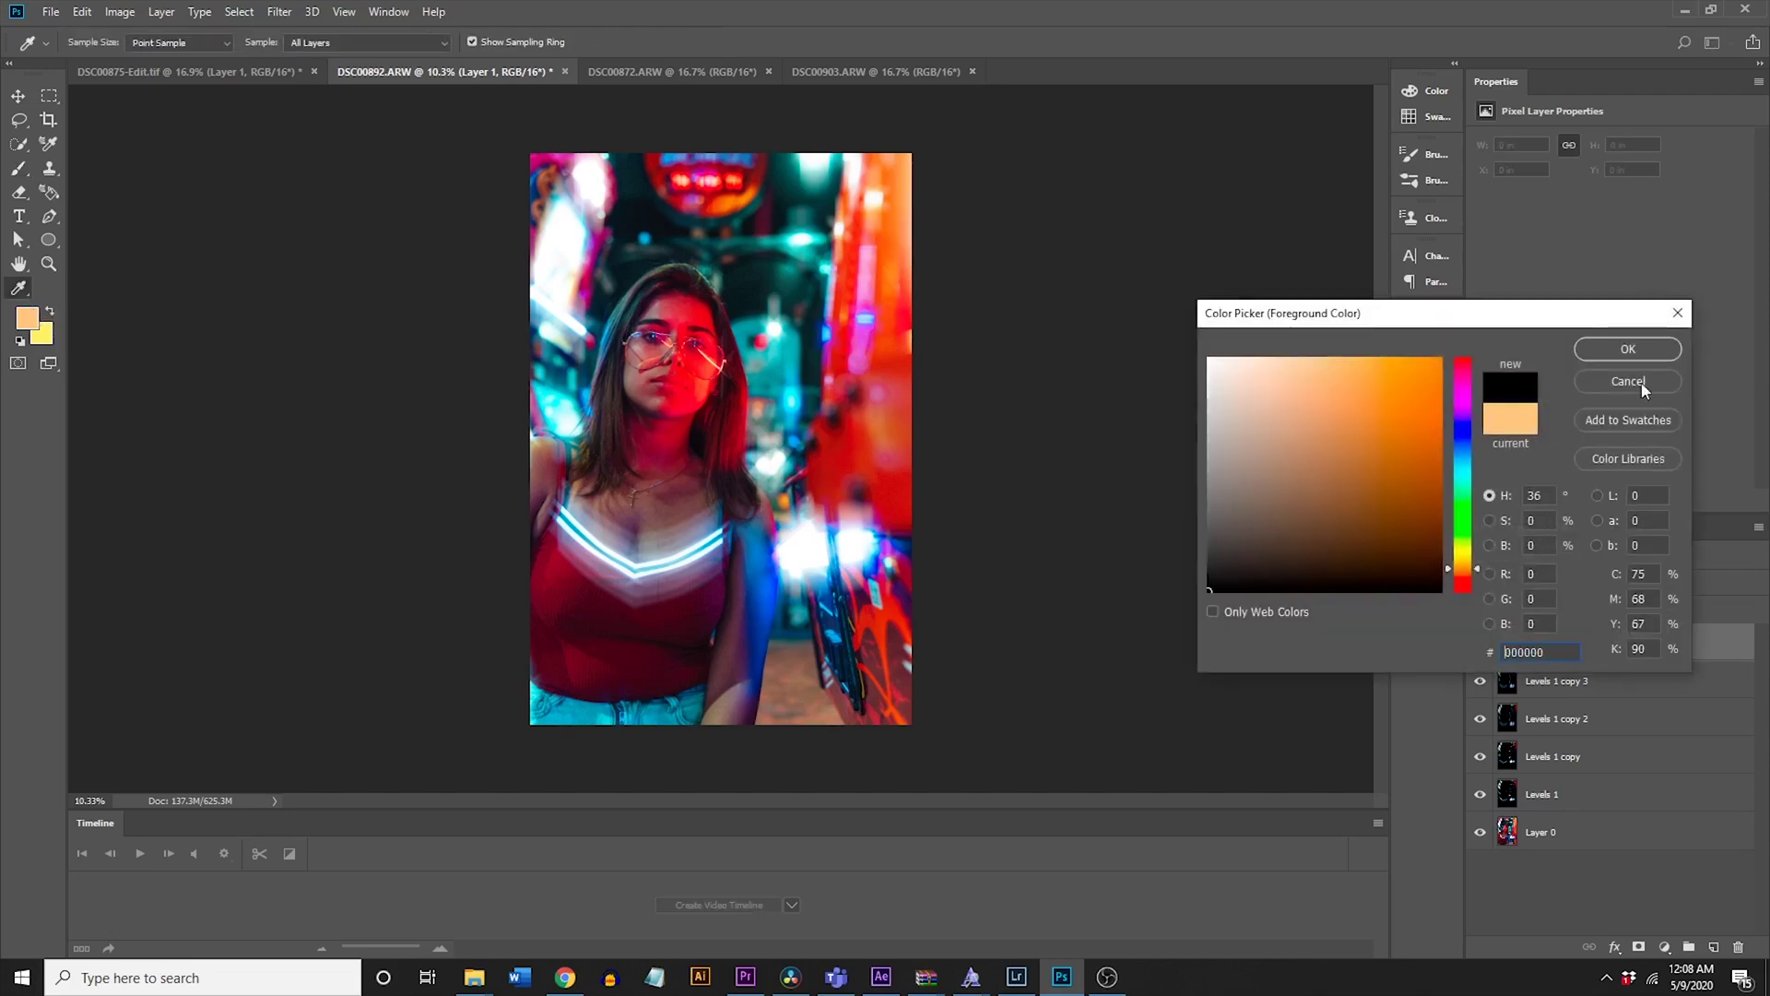
click(1606, 352)
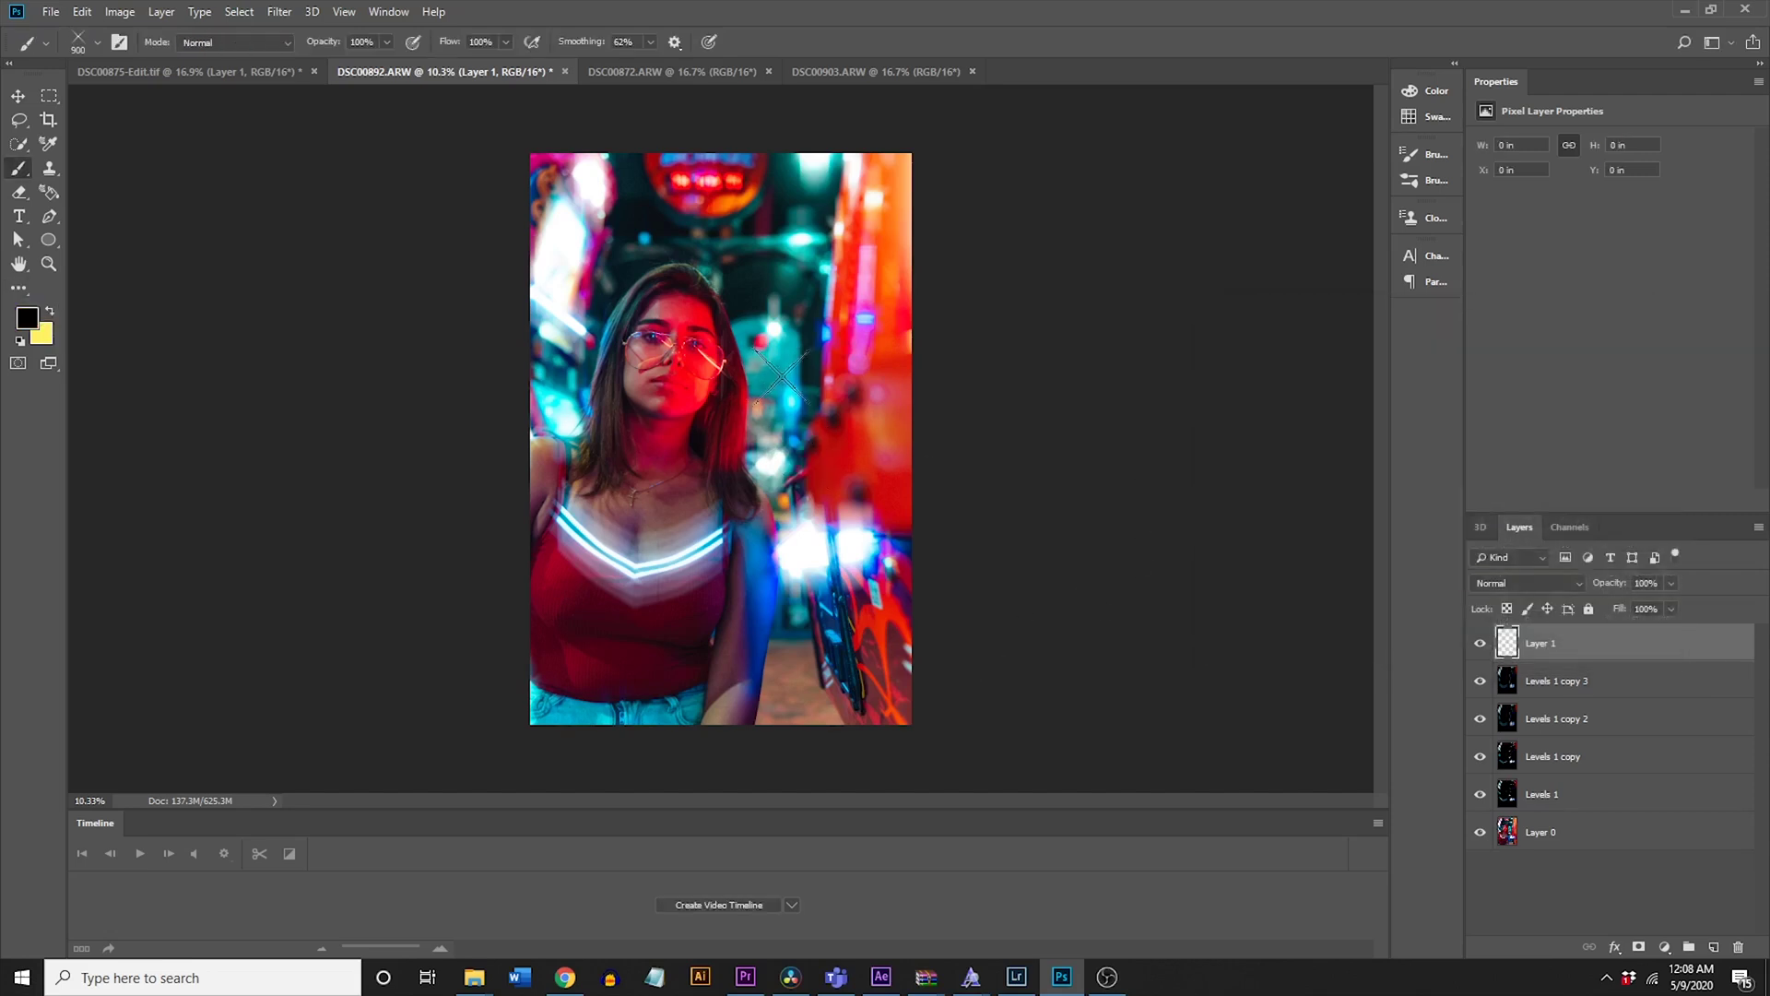
click(676, 353)
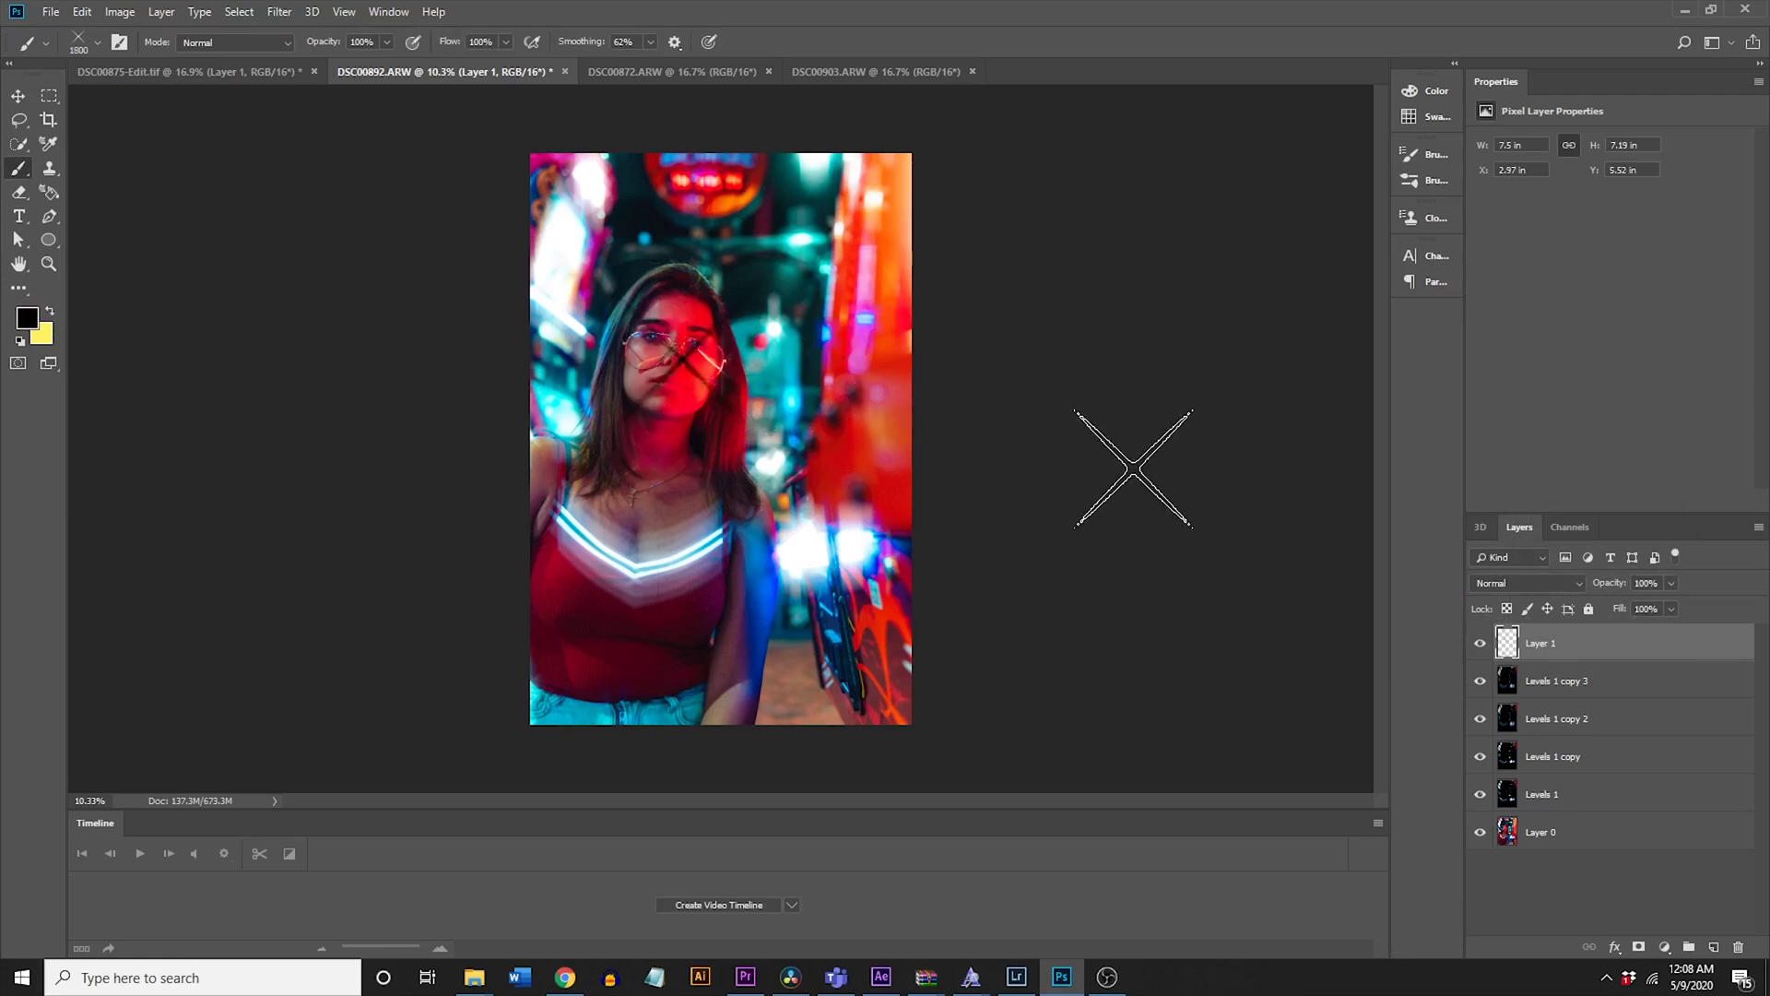
key(ctrl+z)
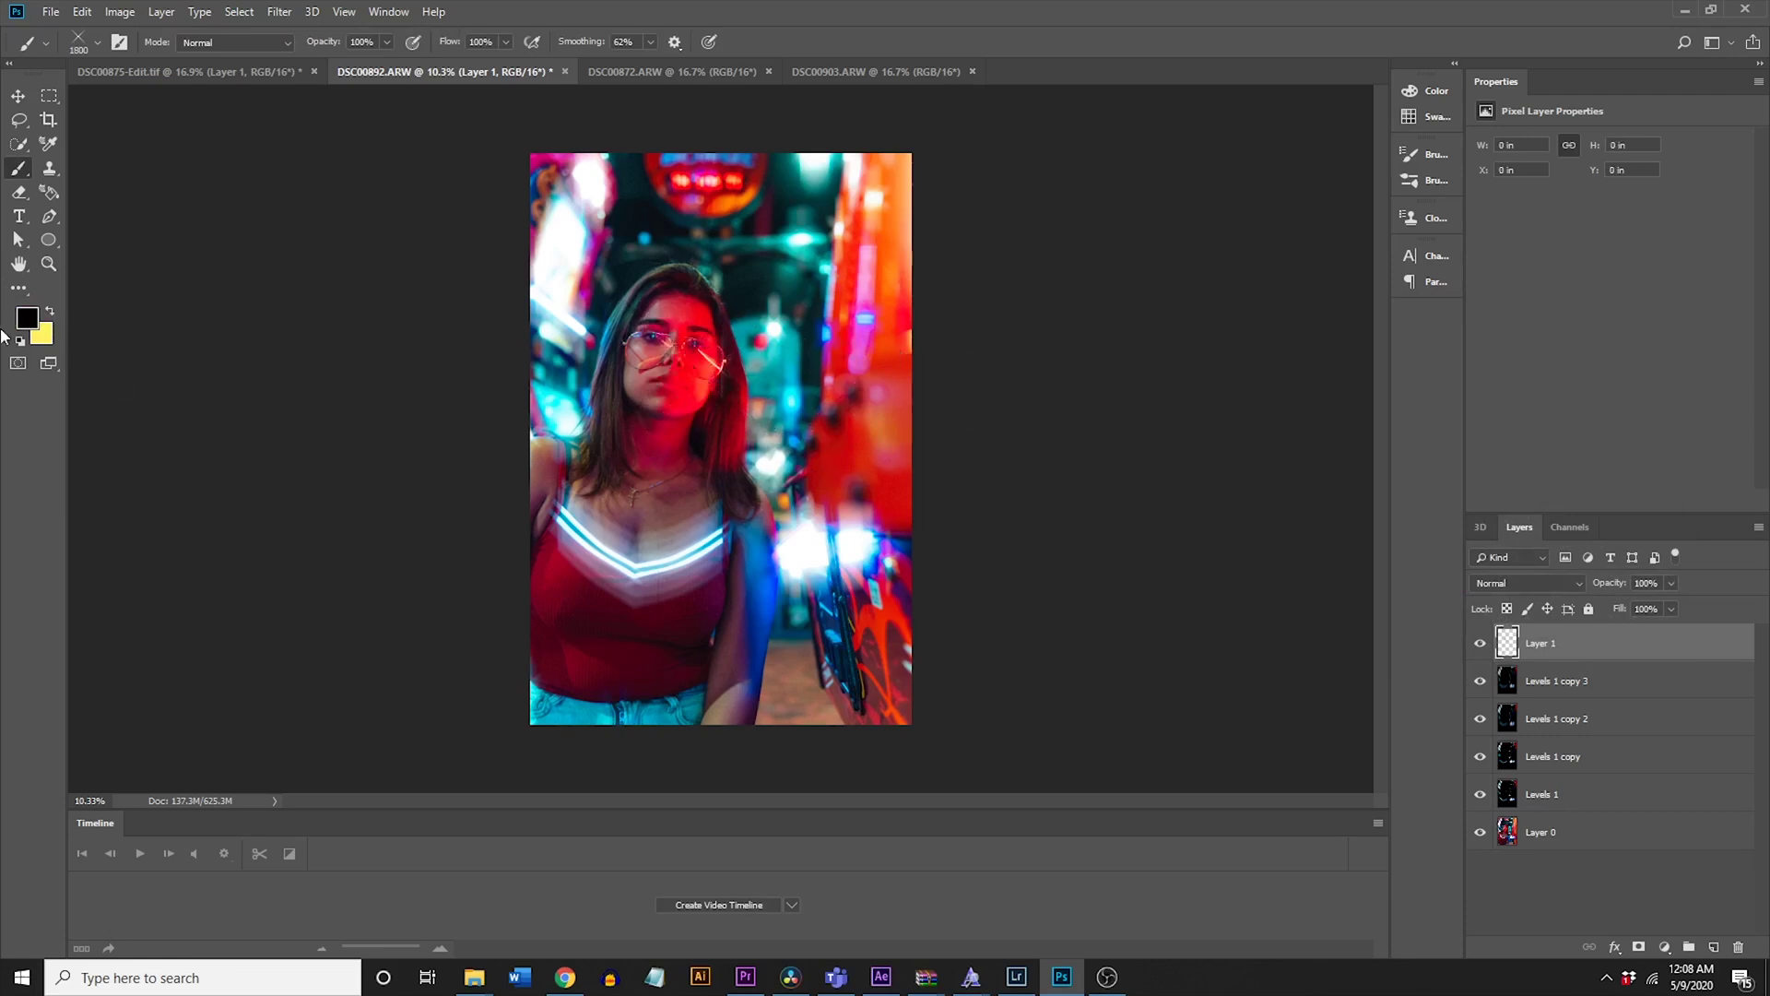
Step: Sample an orange-red from the lit lens area of the woman's glasses as the foreground color, and return to the Brush tool
key(i)
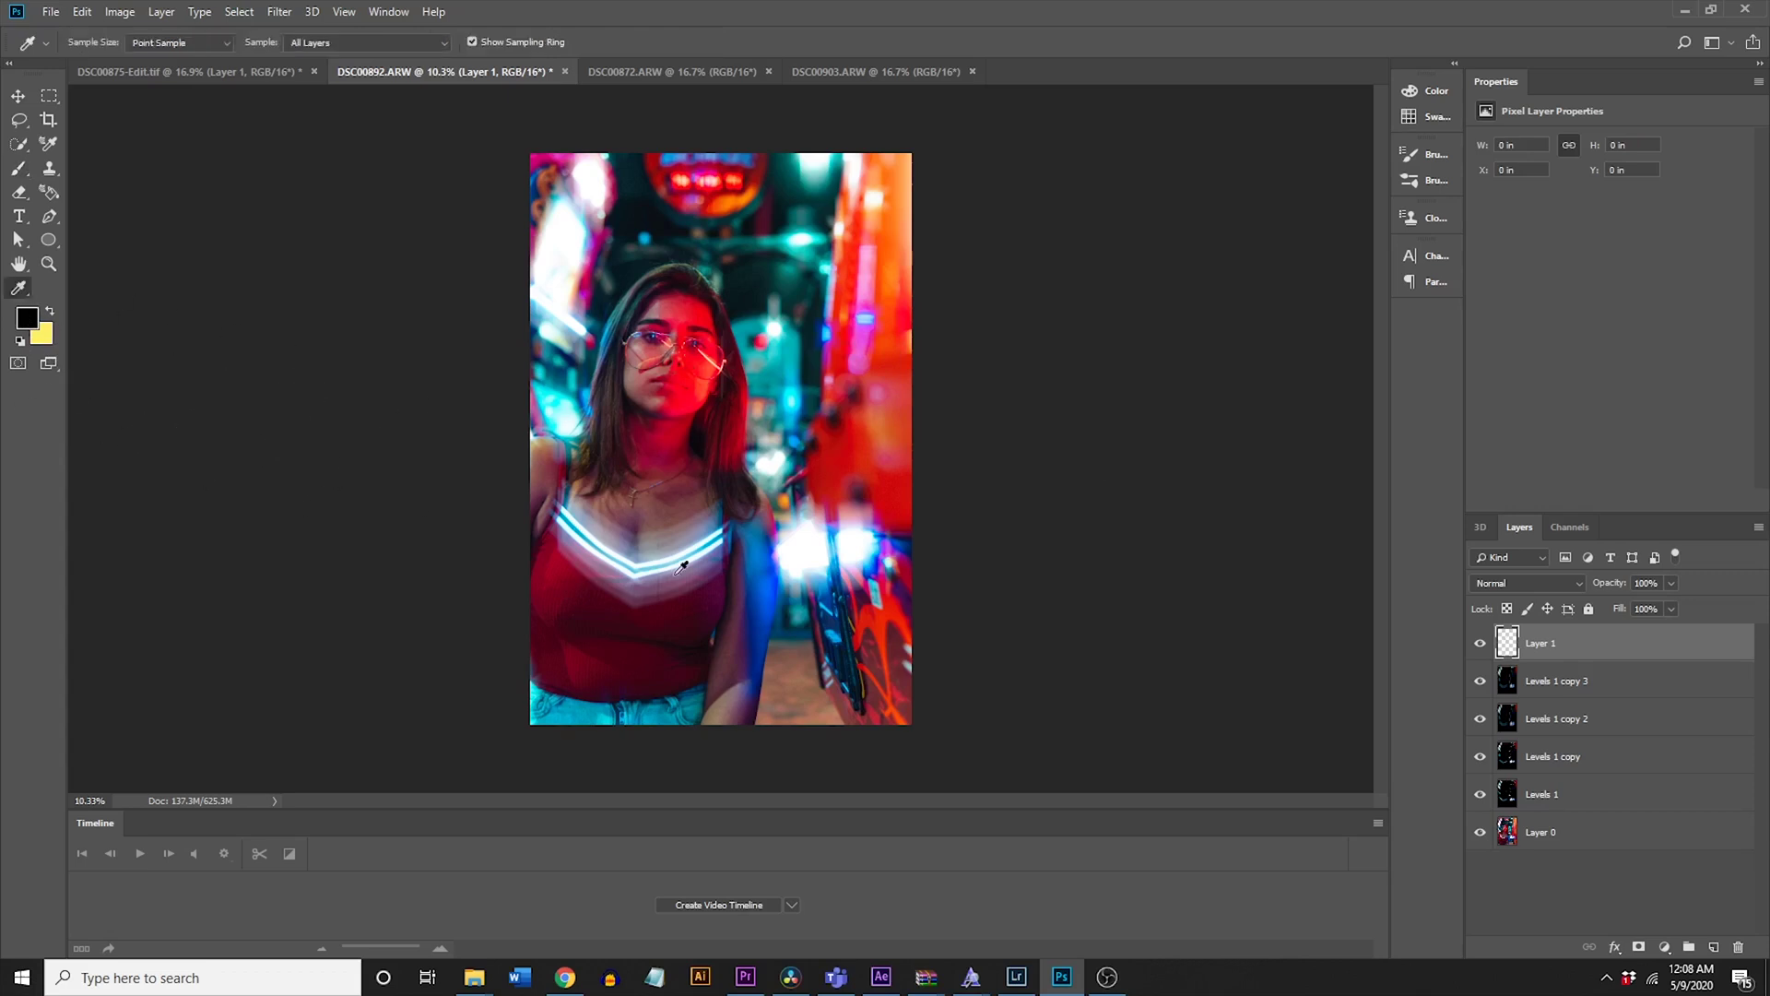
scroll(697, 415, up, 5)
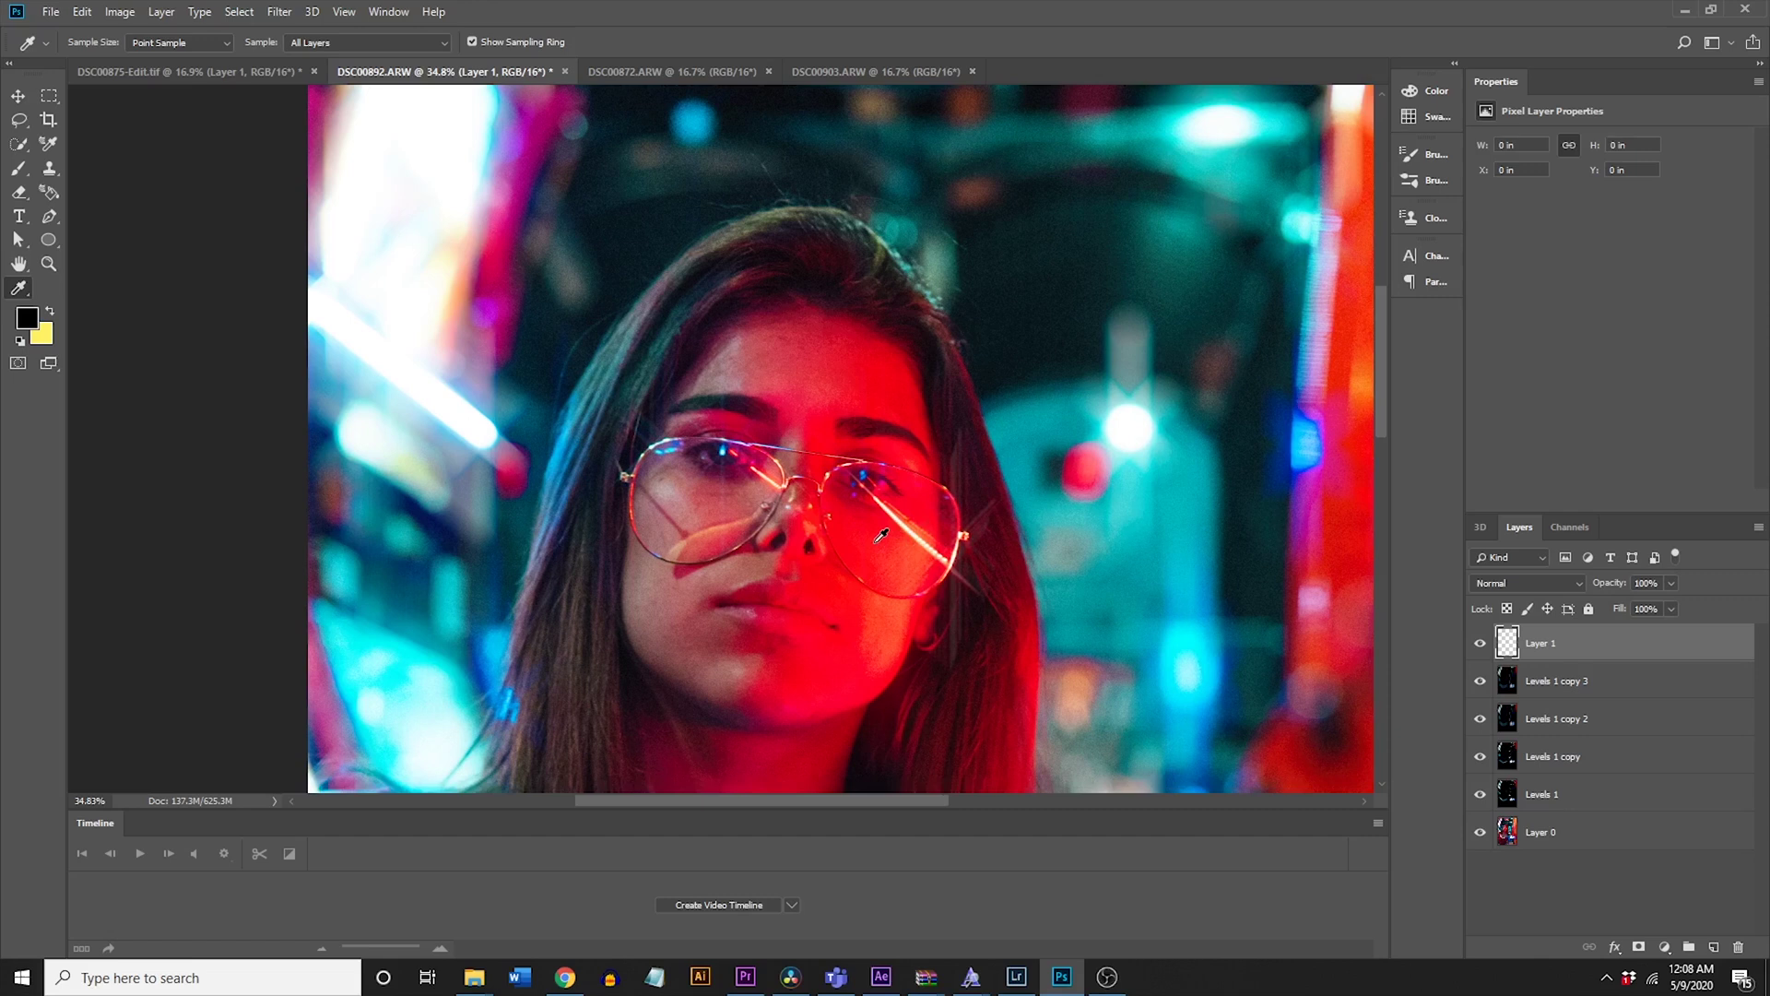
click(876, 539)
scroll(867, 545, down, 4)
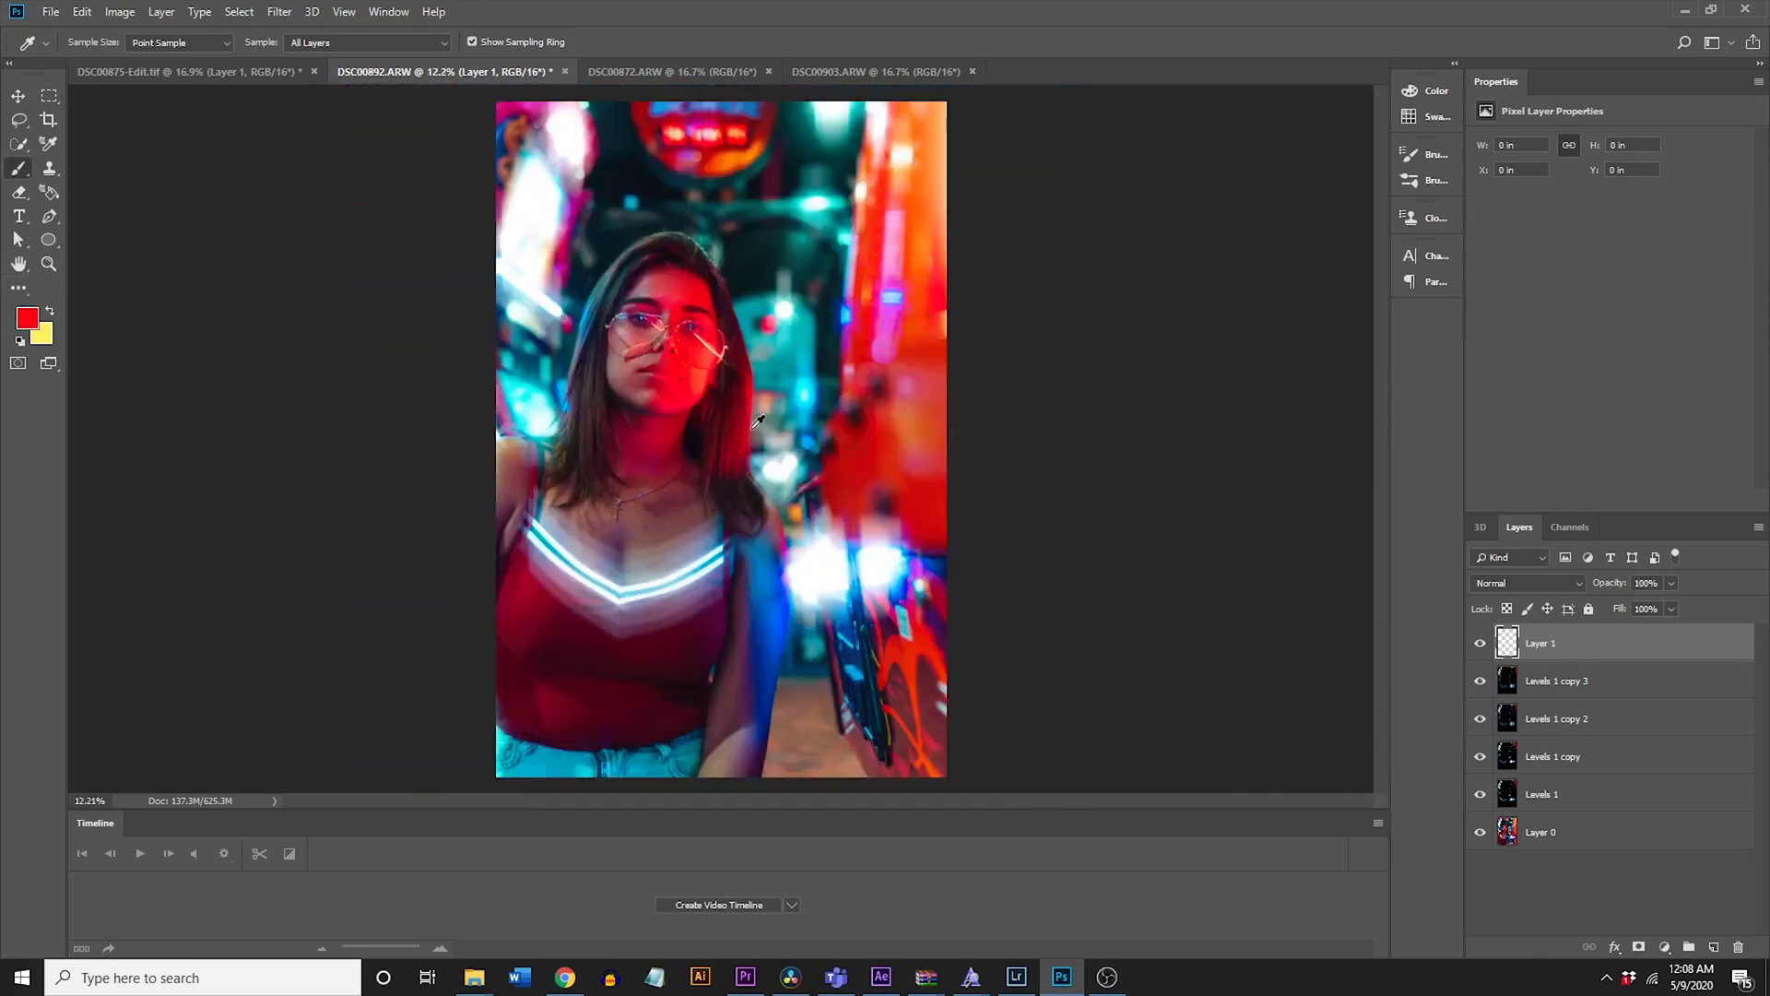
key(b)
scroll(719, 406, up, 5)
key(i)
click(654, 265)
scroll(716, 277, down, 4)
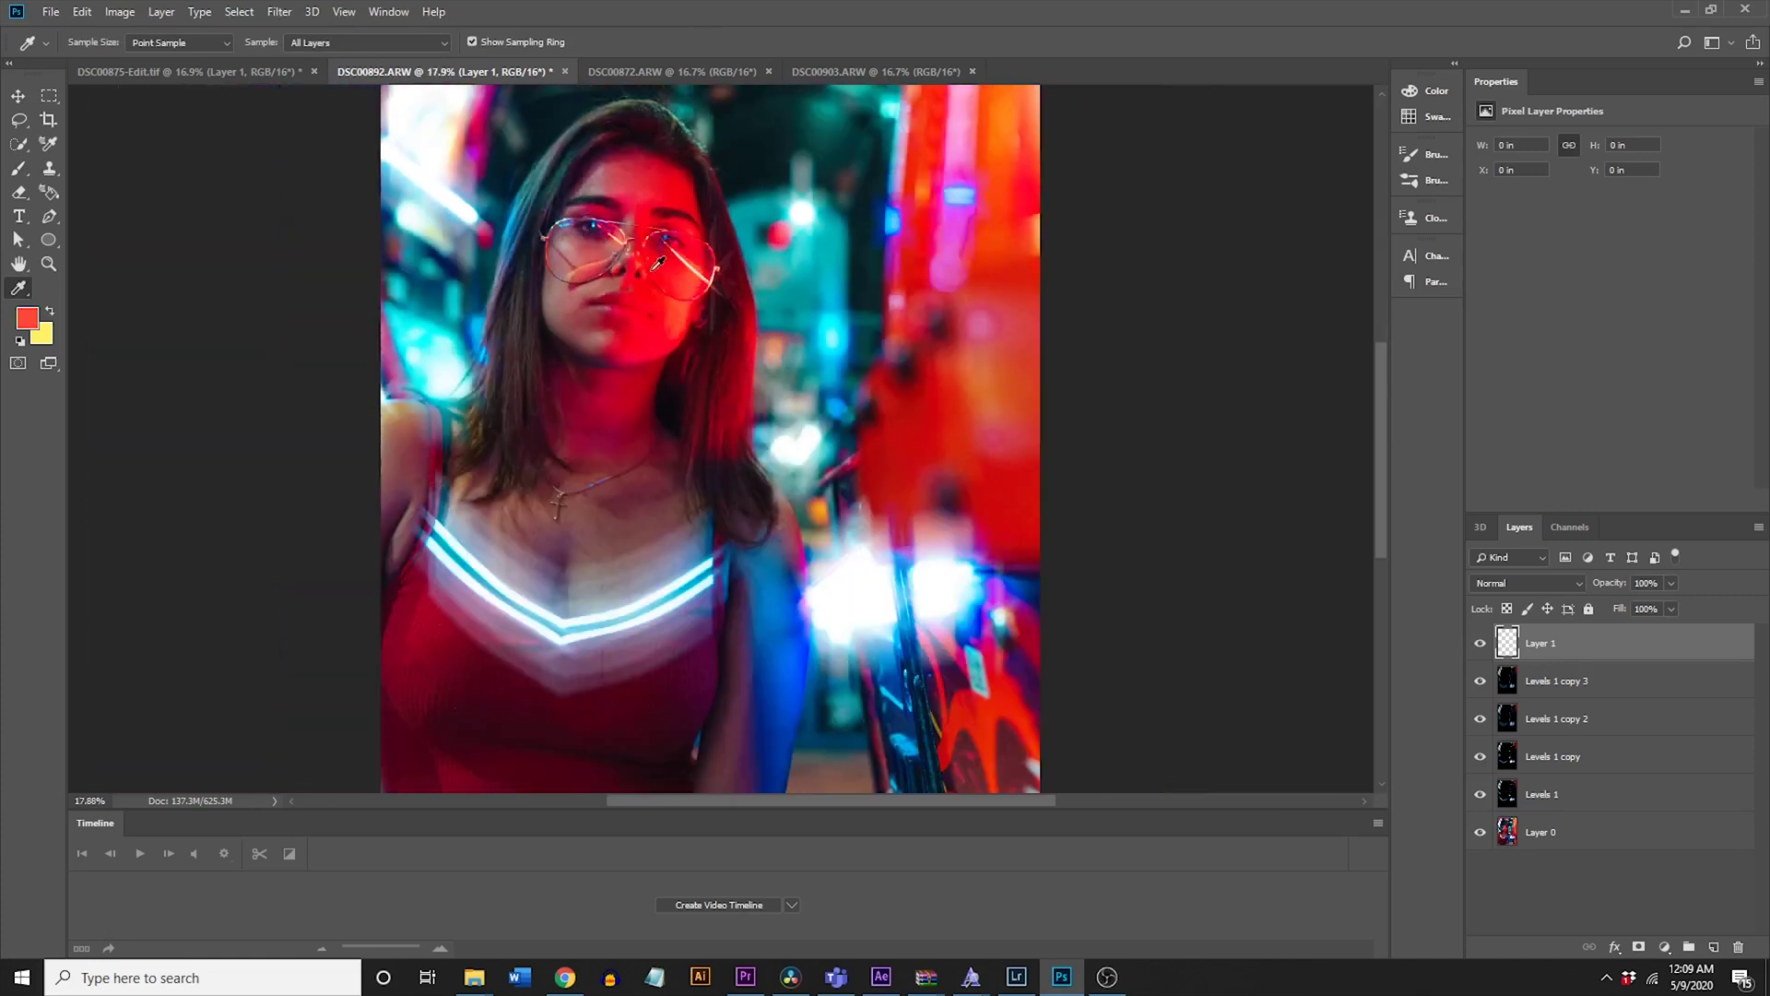
key(b)
Step: Stamp a 900 px orange-red star at the glasses' outer lens edge on Layer 1, undoing the first placement, and activate the Move tool
scroll(666, 279, up, 4)
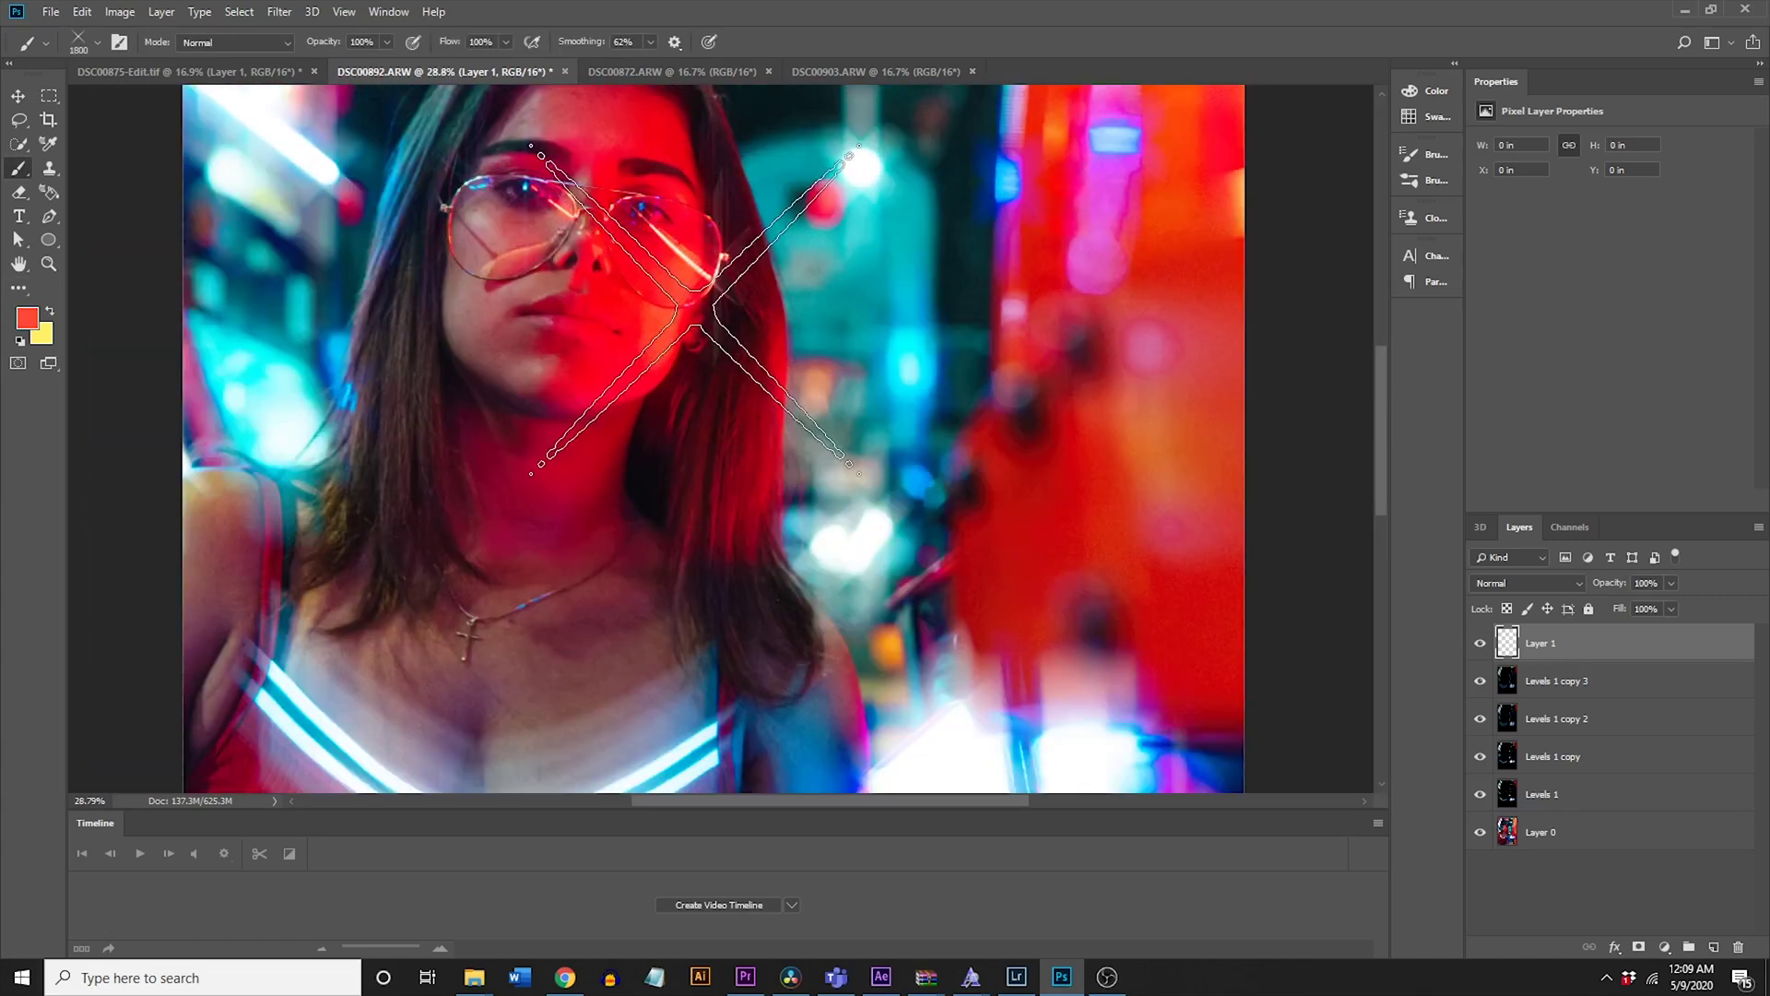
scroll(687, 293, down, 3)
key(bracketleft)
key(bracketleft)
key(bracketleft)
key(bracketleft)
key(bracketleft)
key(bracketleft)
key(bracketleft)
key(bracketleft)
key(bracketleft)
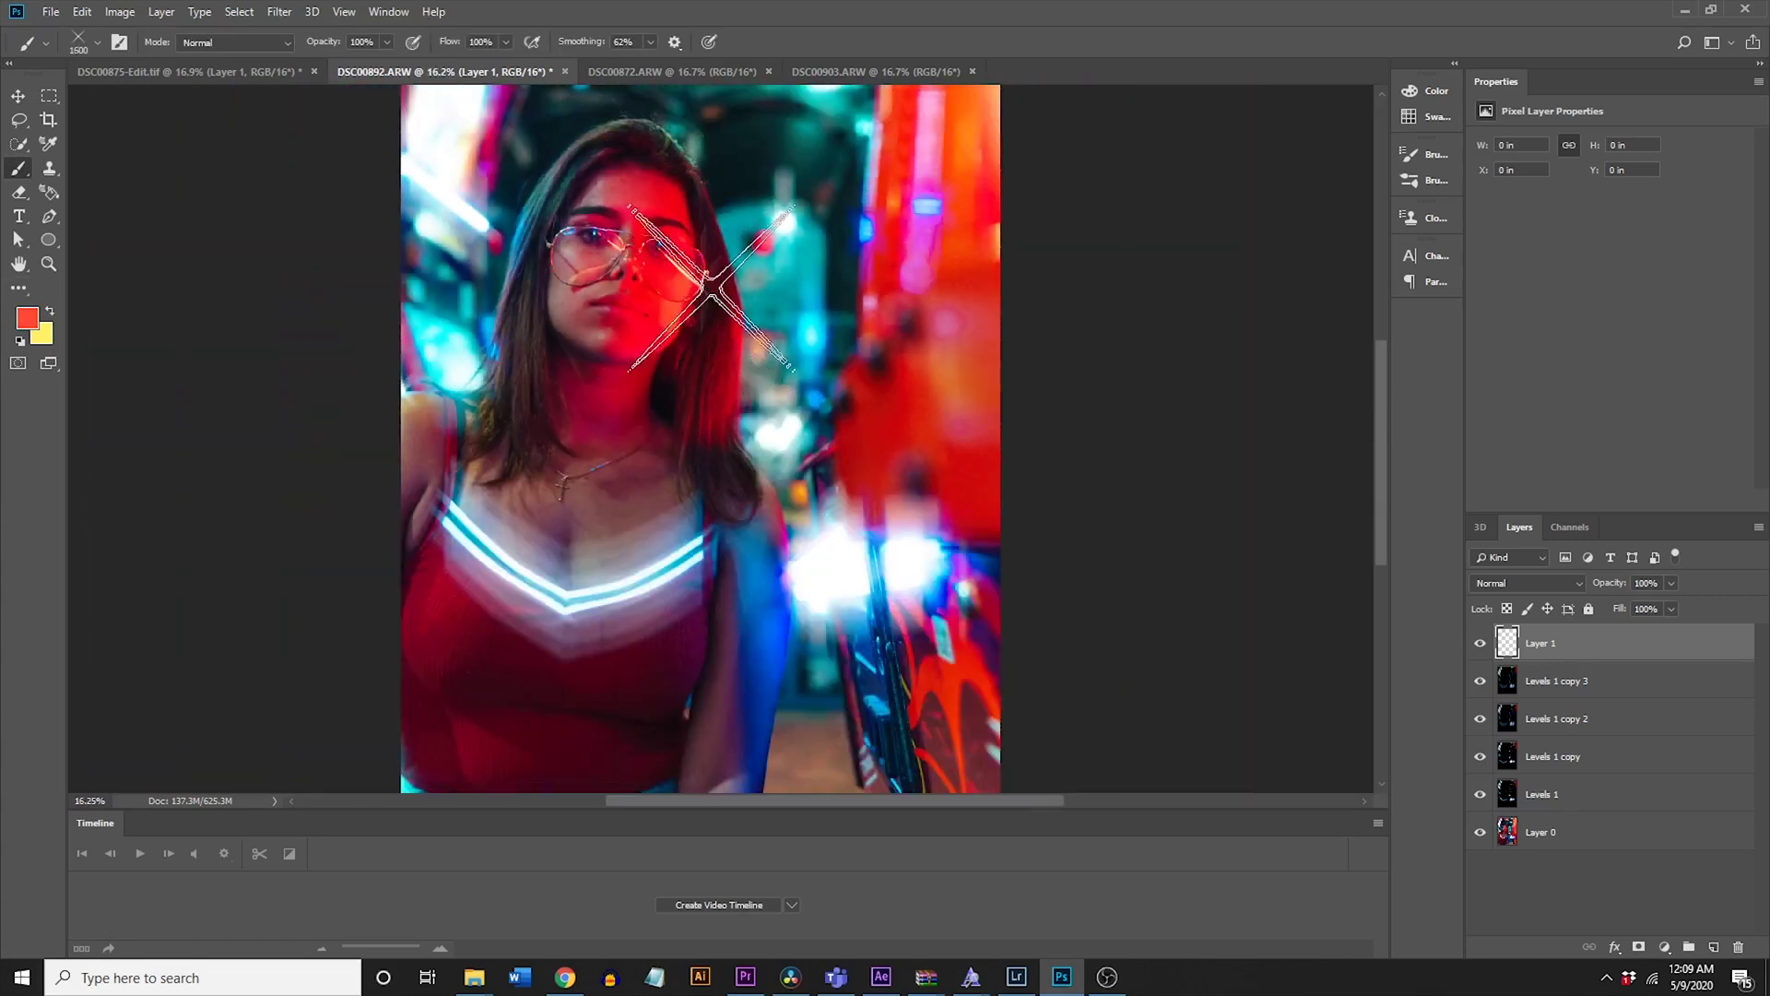
click(690, 249)
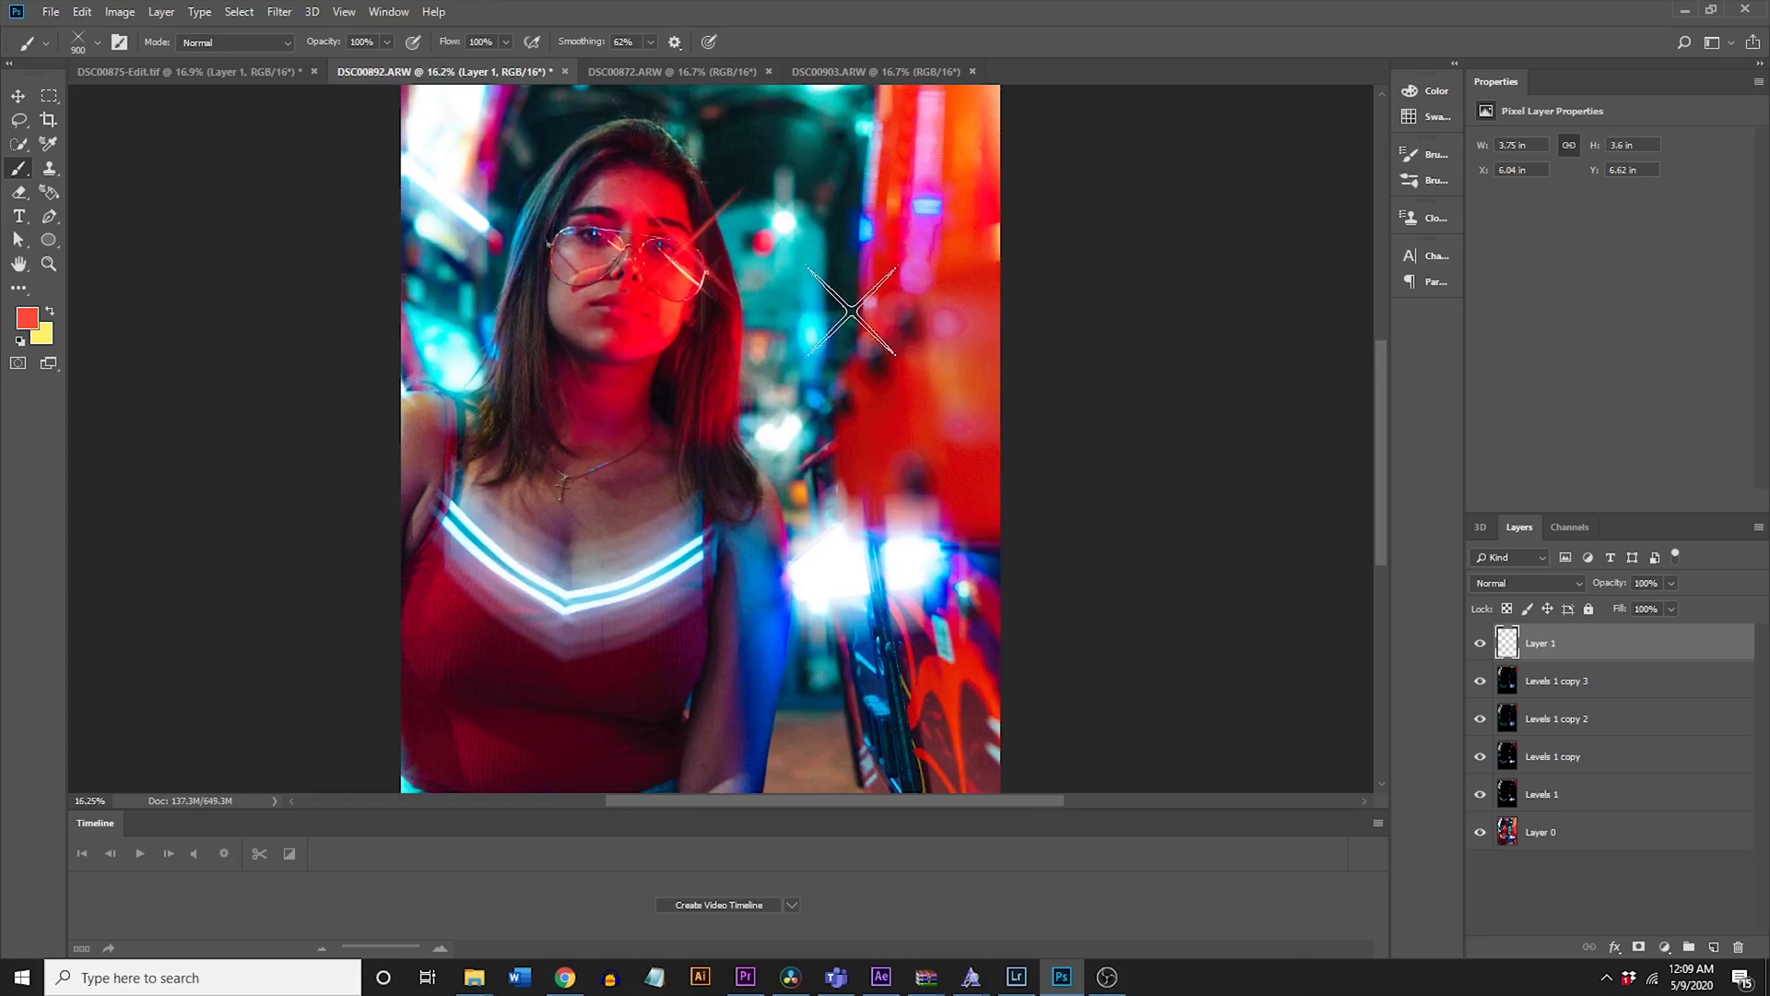
key(ctrl+z)
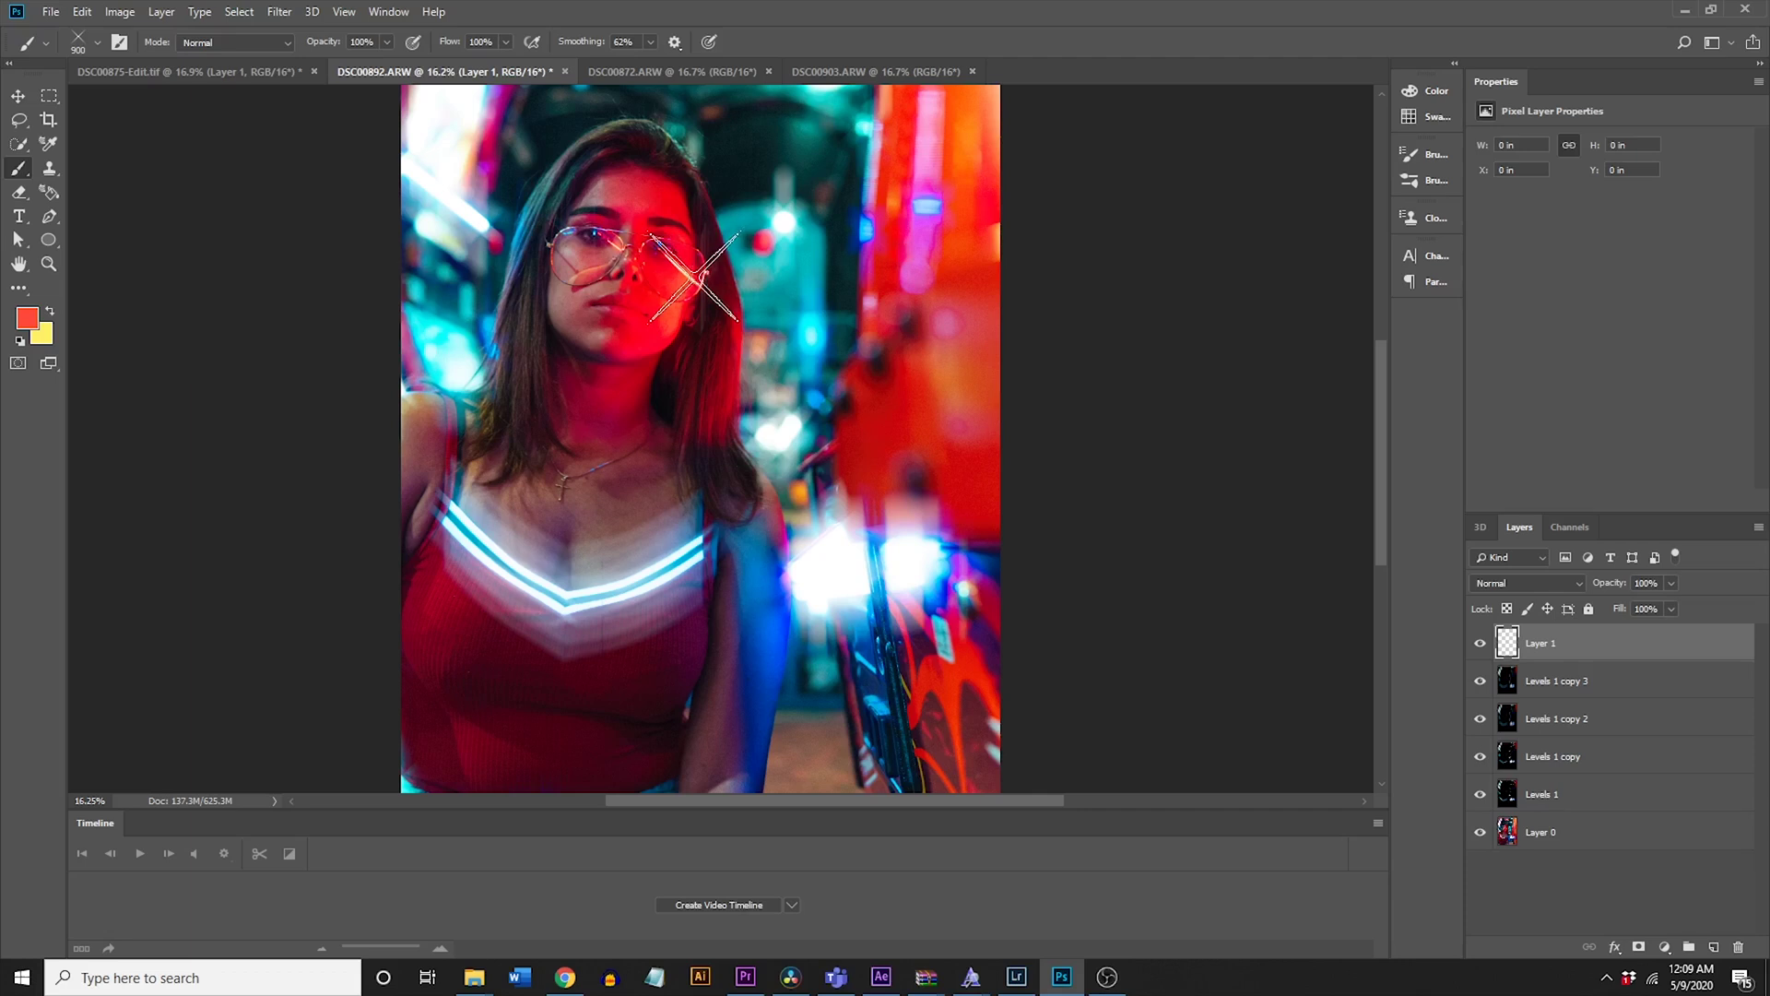
click(703, 273)
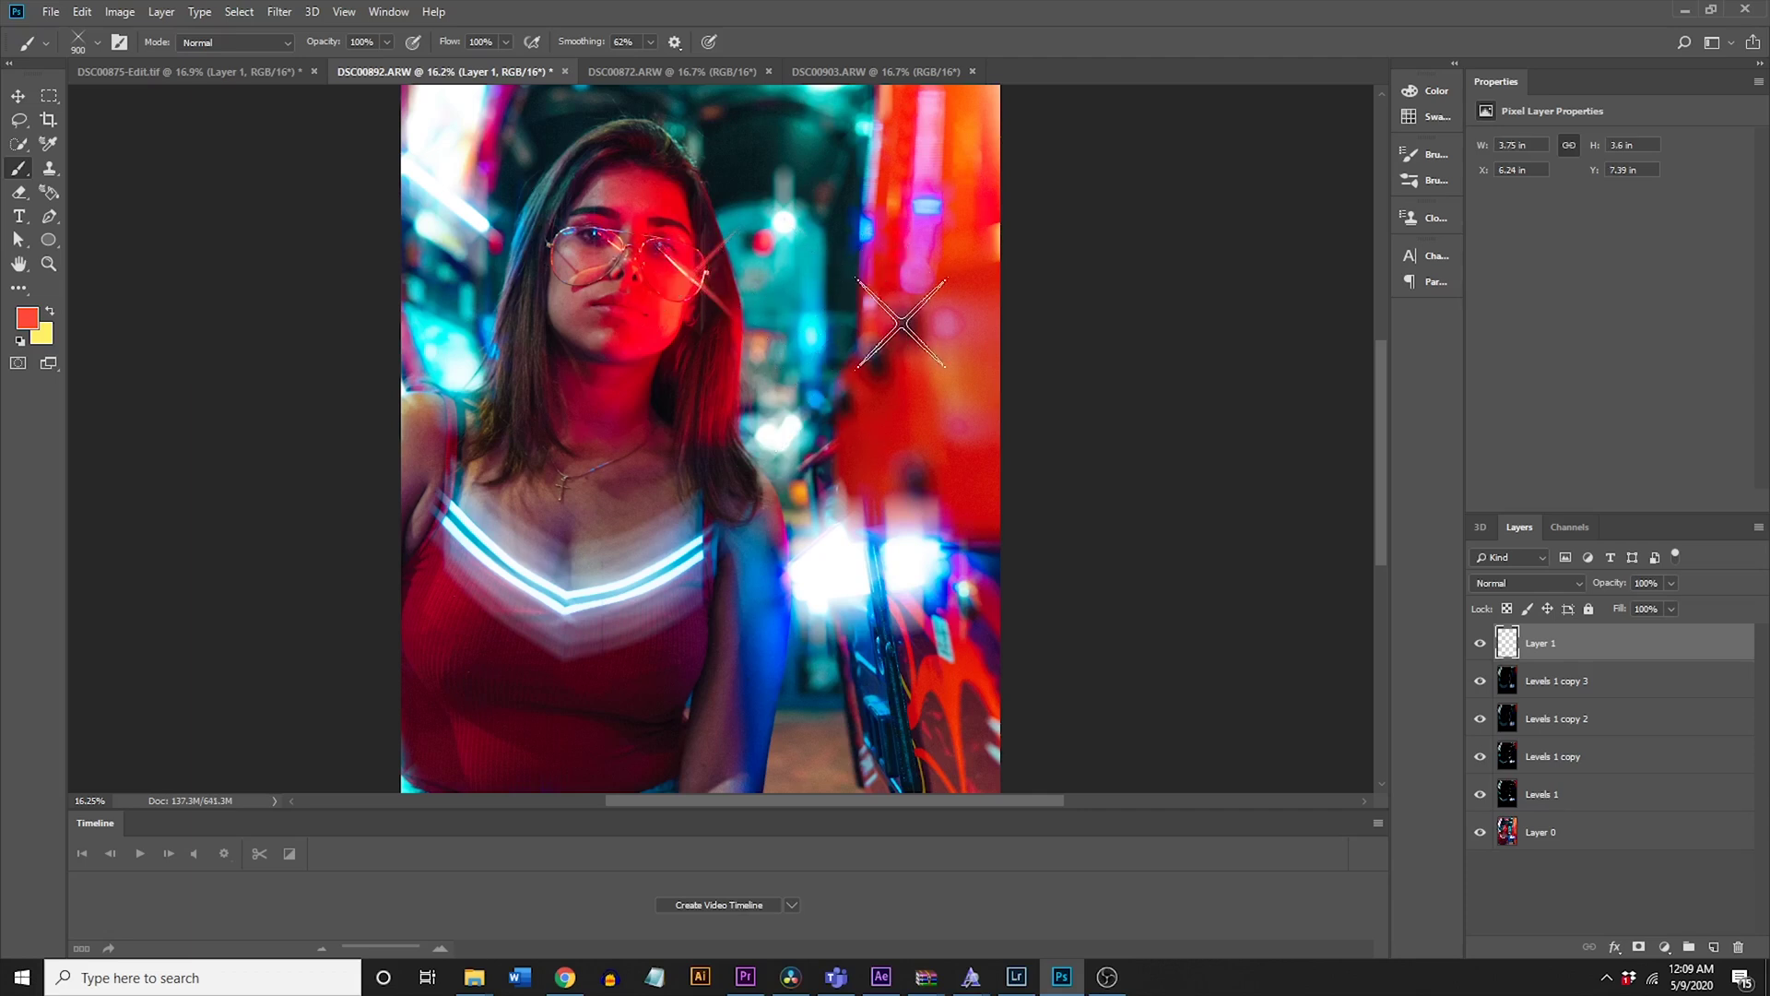
click(18, 95)
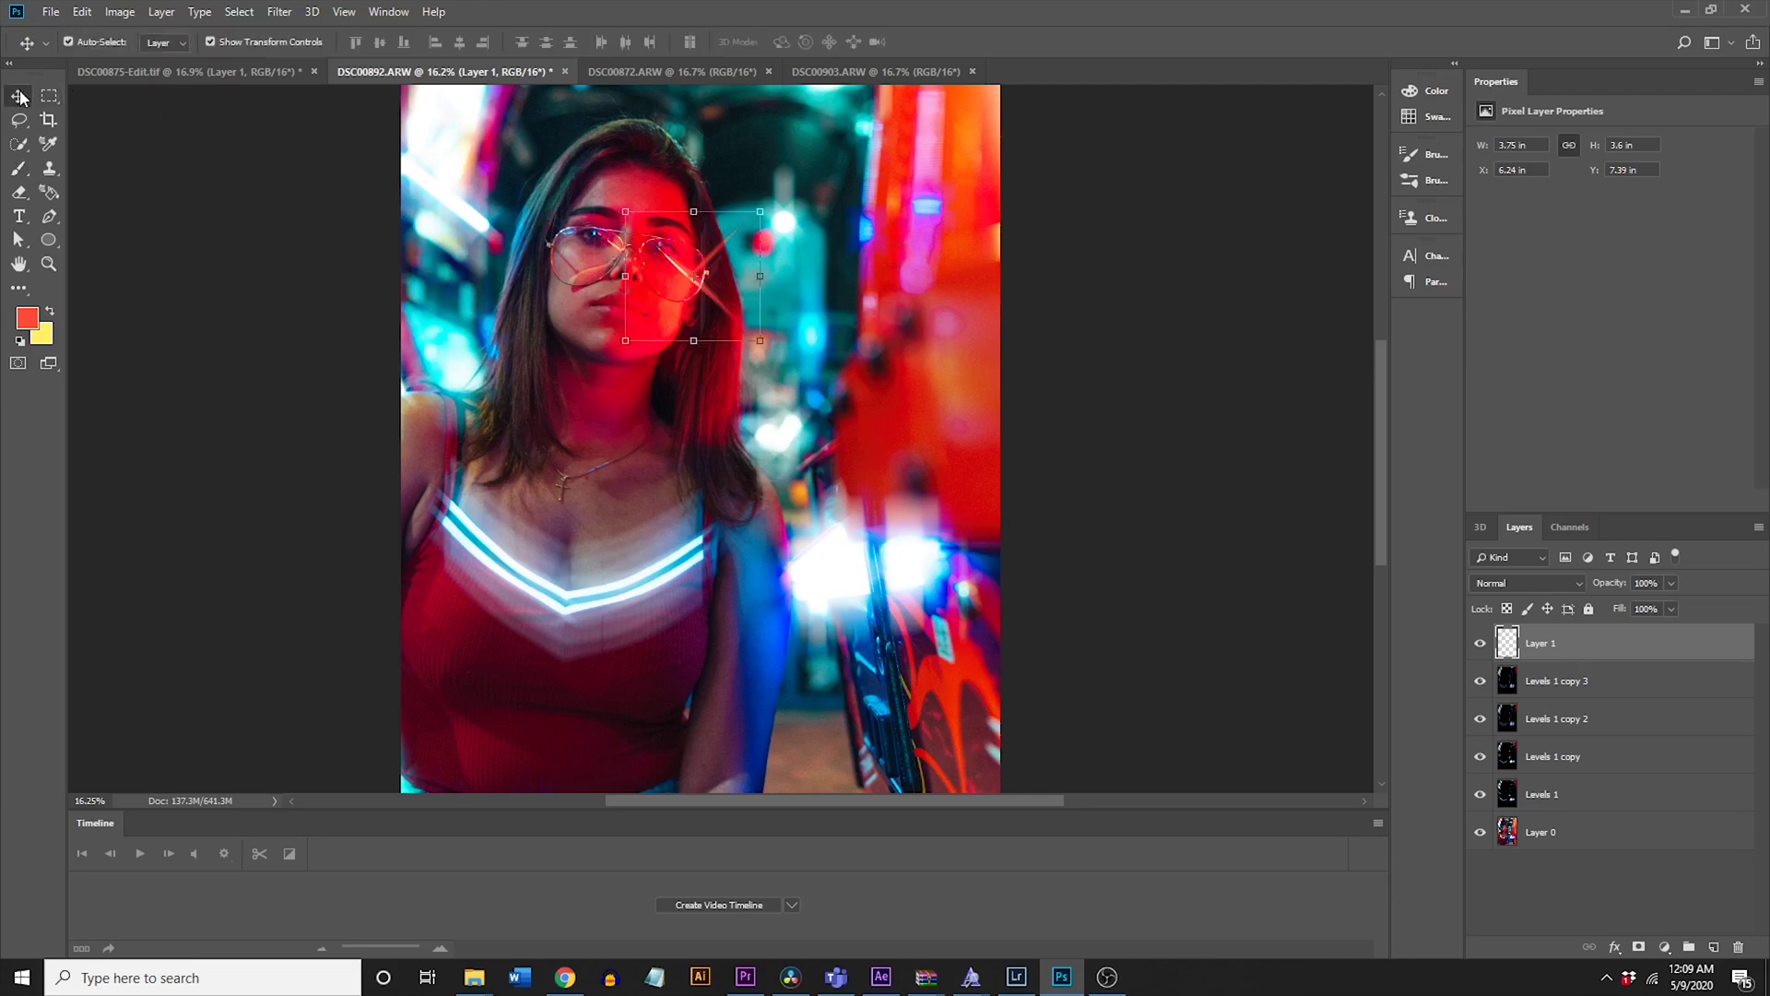
click(696, 192)
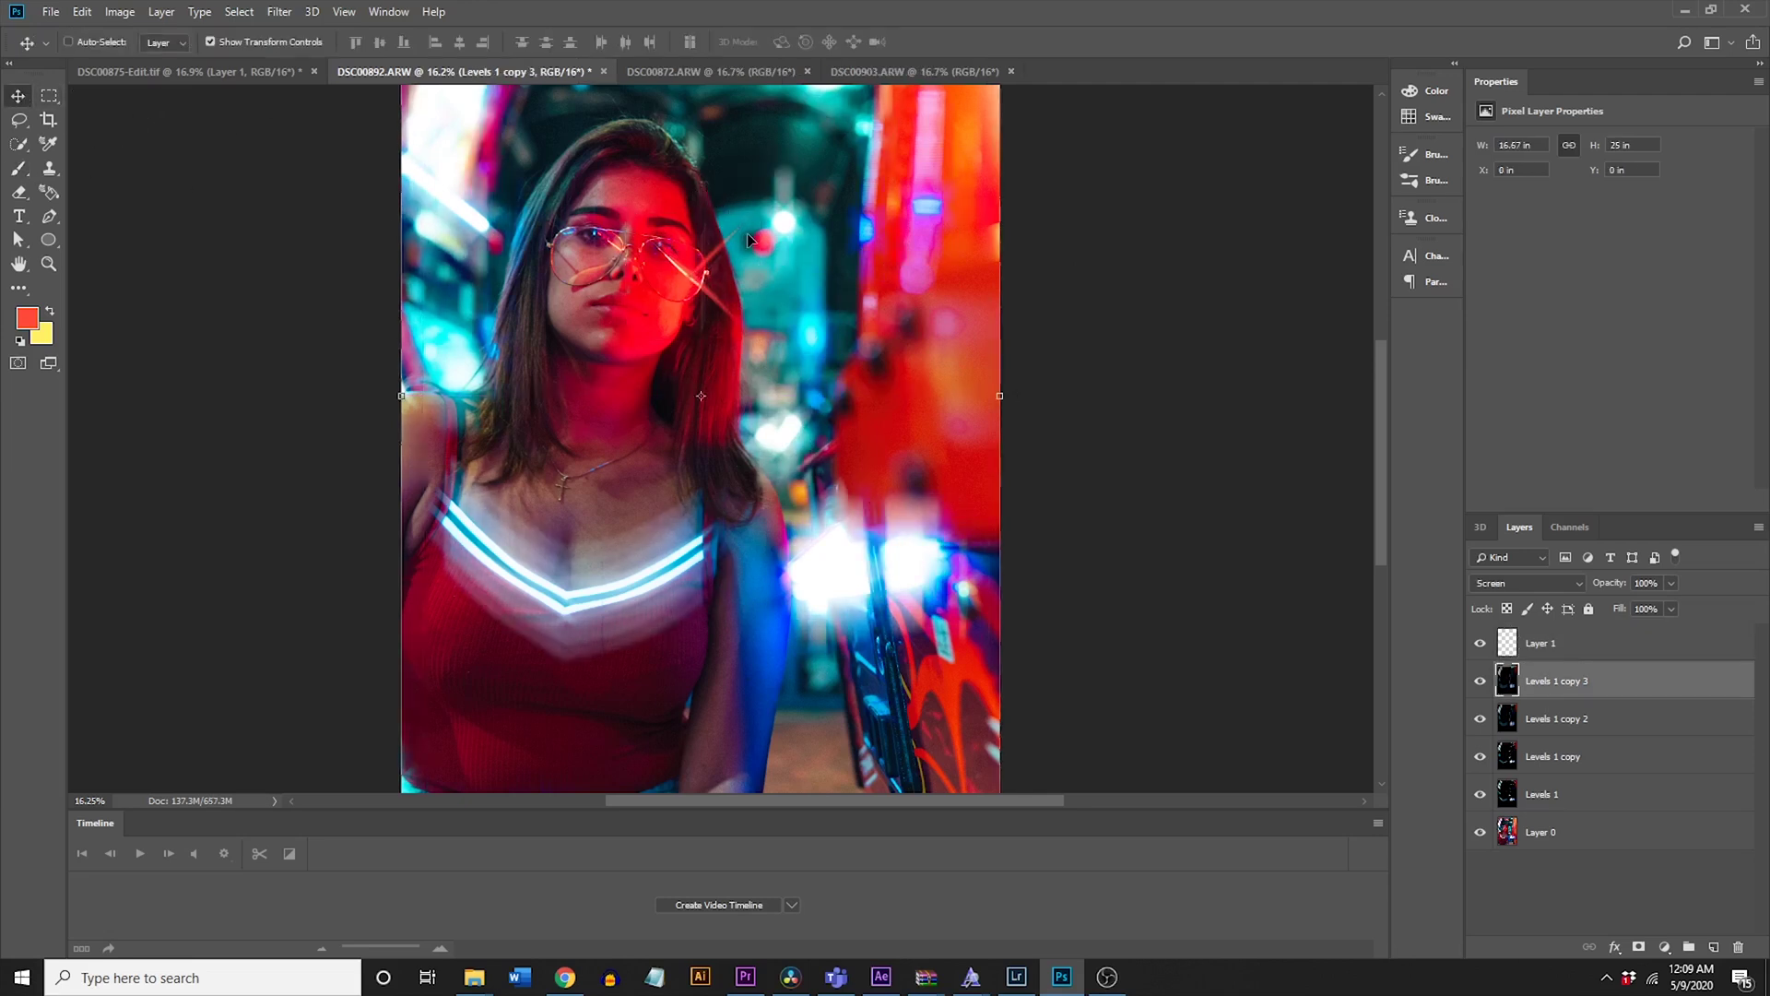
drag(1366, 584, 1388, 583)
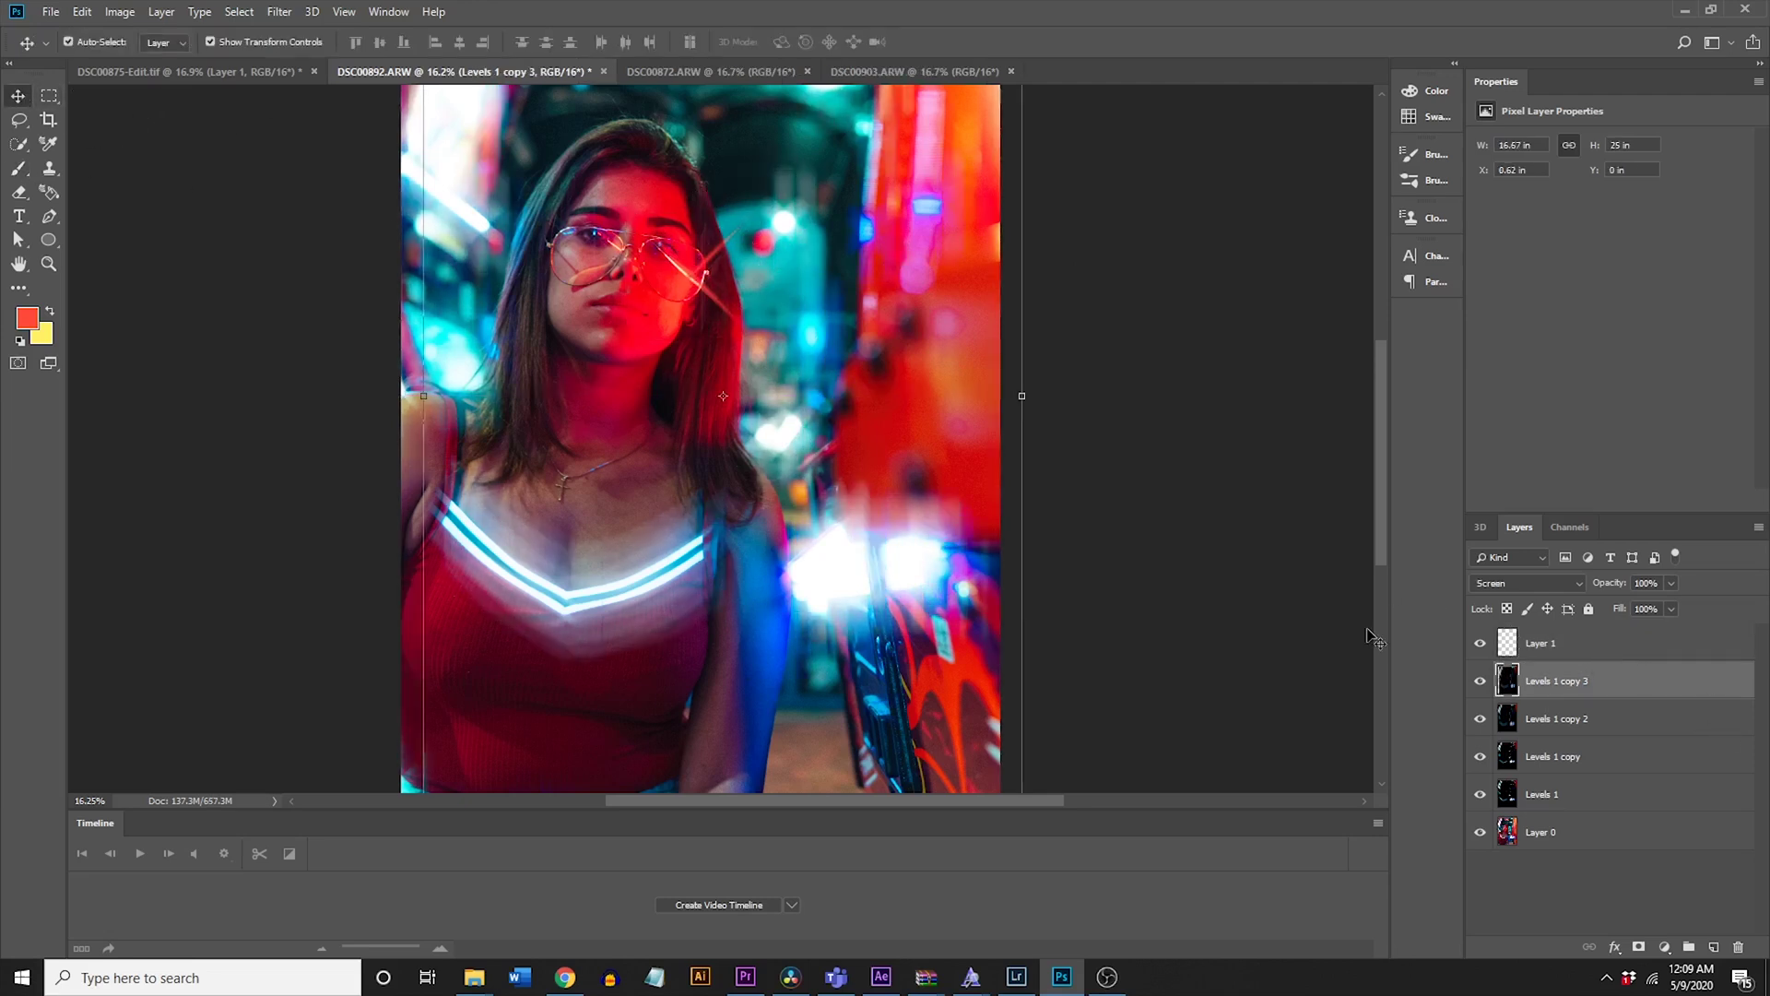
key(ctrl+z)
click(1568, 643)
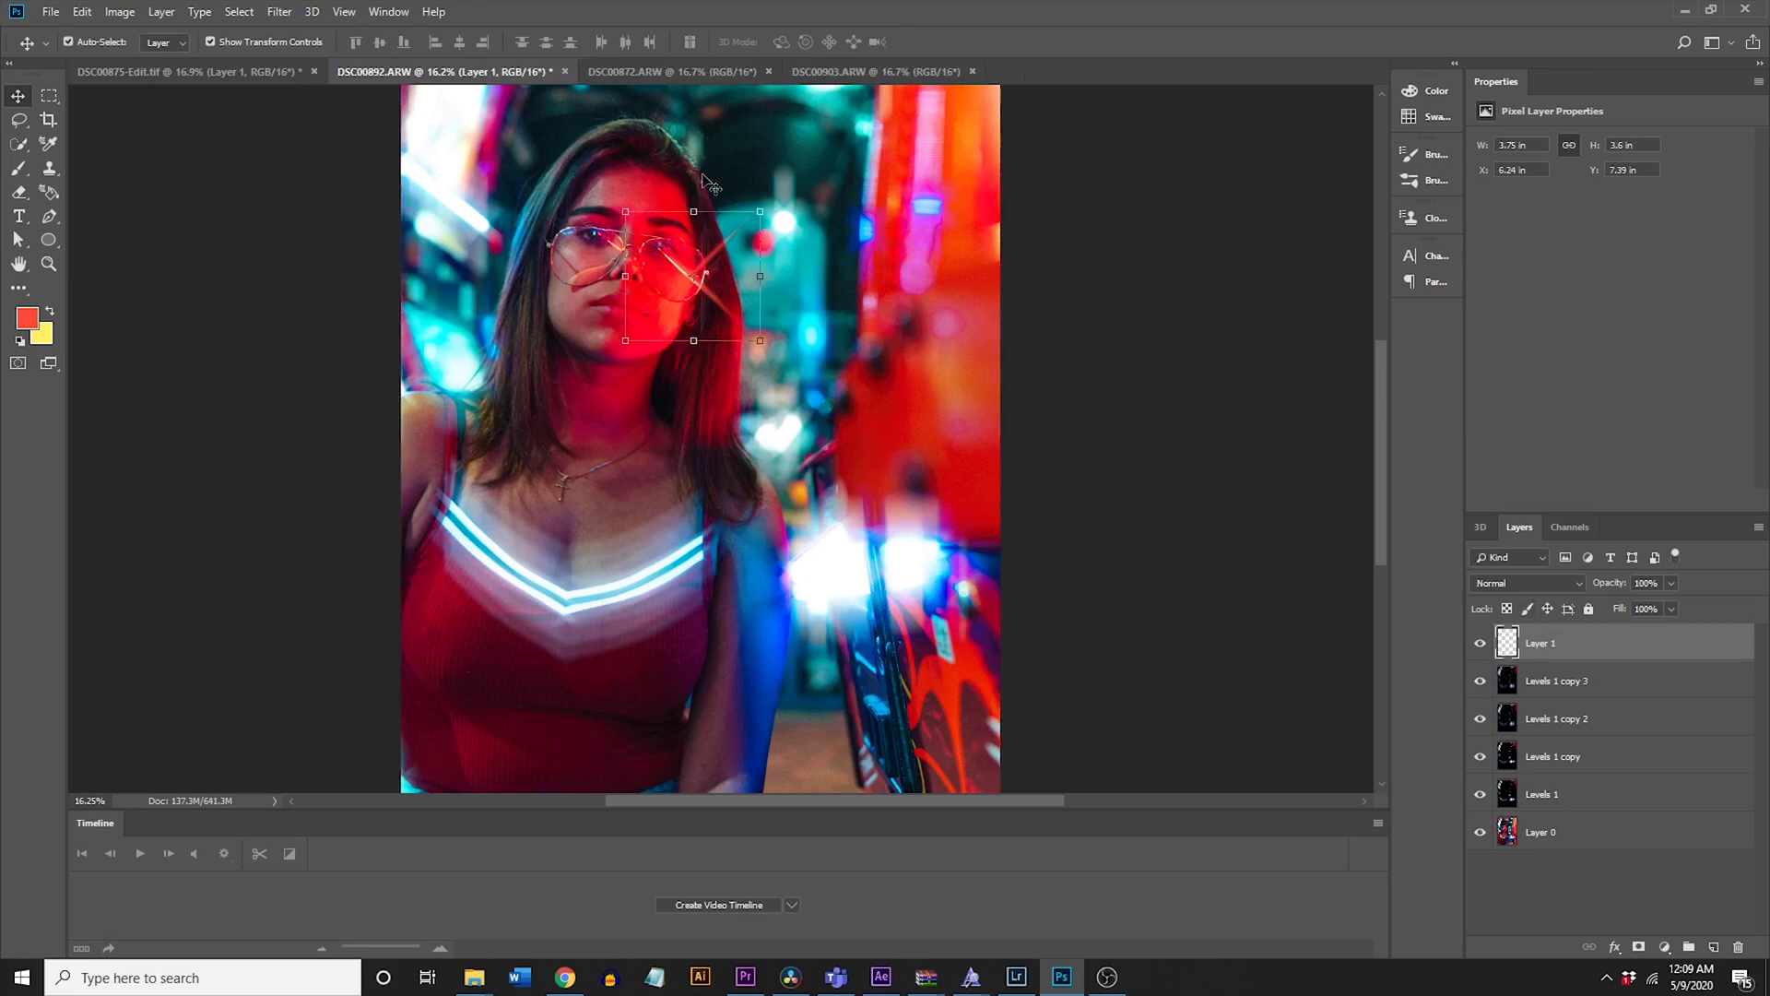
Step: Rotate the orange-red star on Layer 1 by about 54 degrees around the glasses and apply the transformation
drag(708, 200, 772, 230)
drag(705, 293, 713, 274)
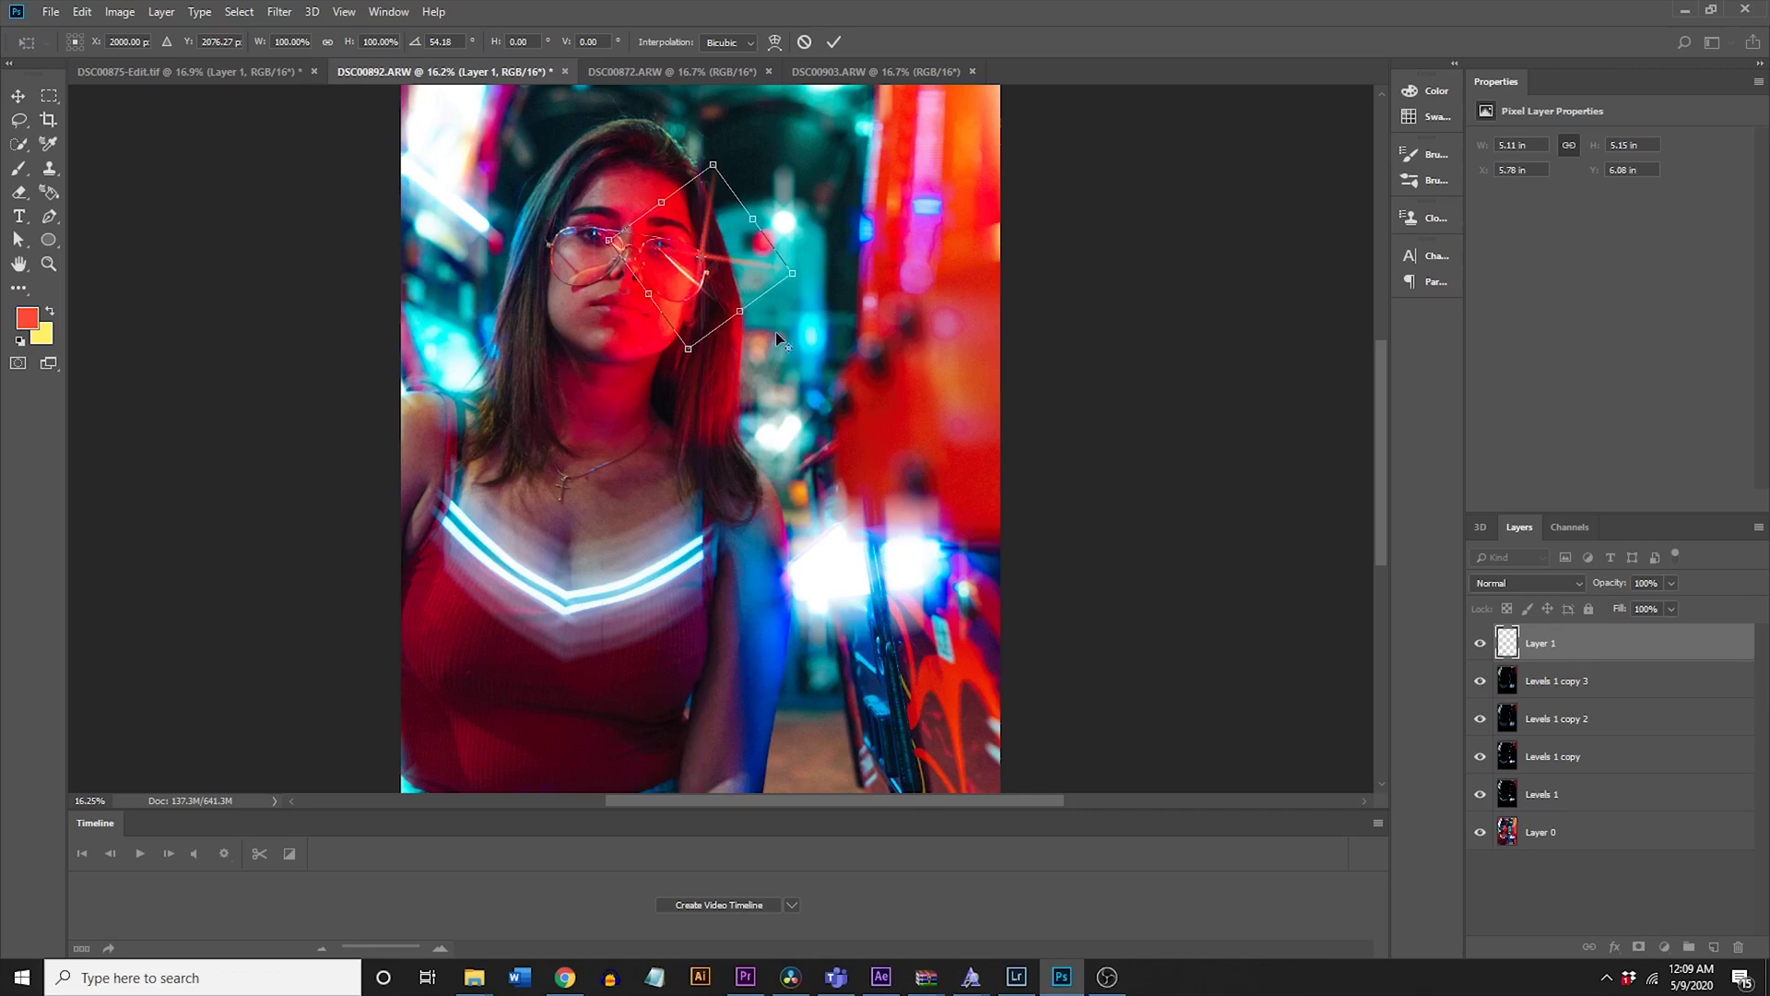
scroll(737, 323, down, 3)
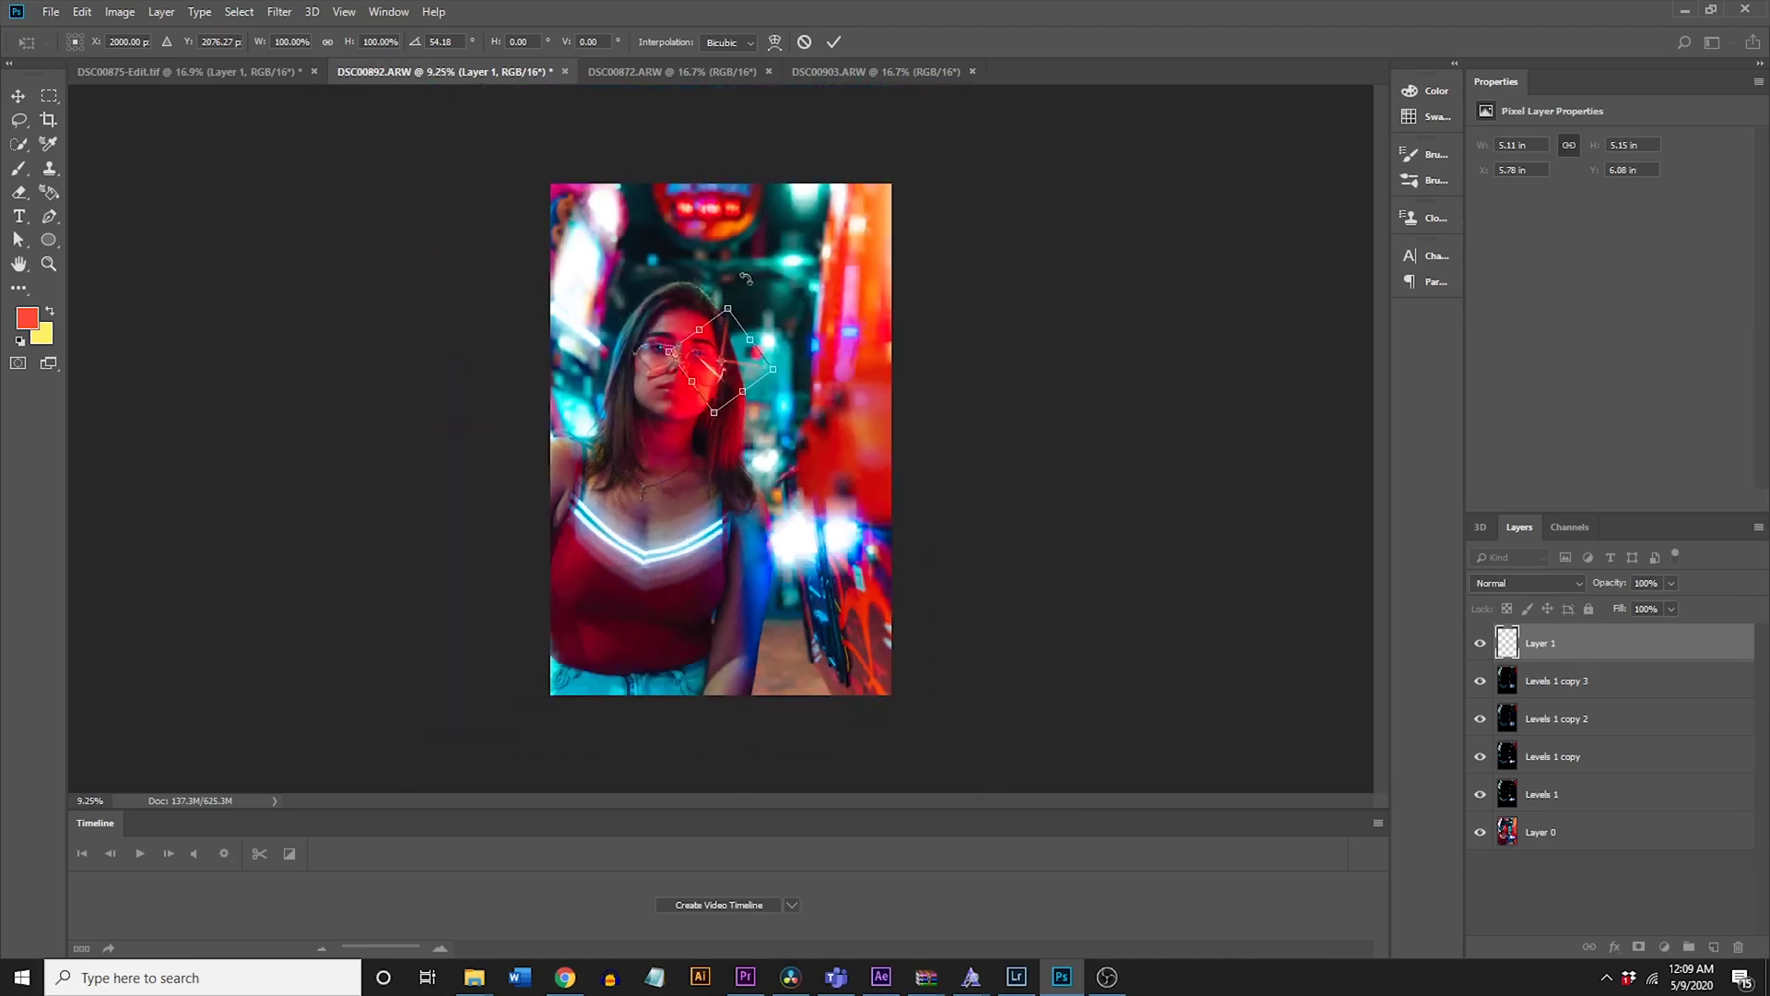
click(832, 42)
scroll(736, 272, up, 2)
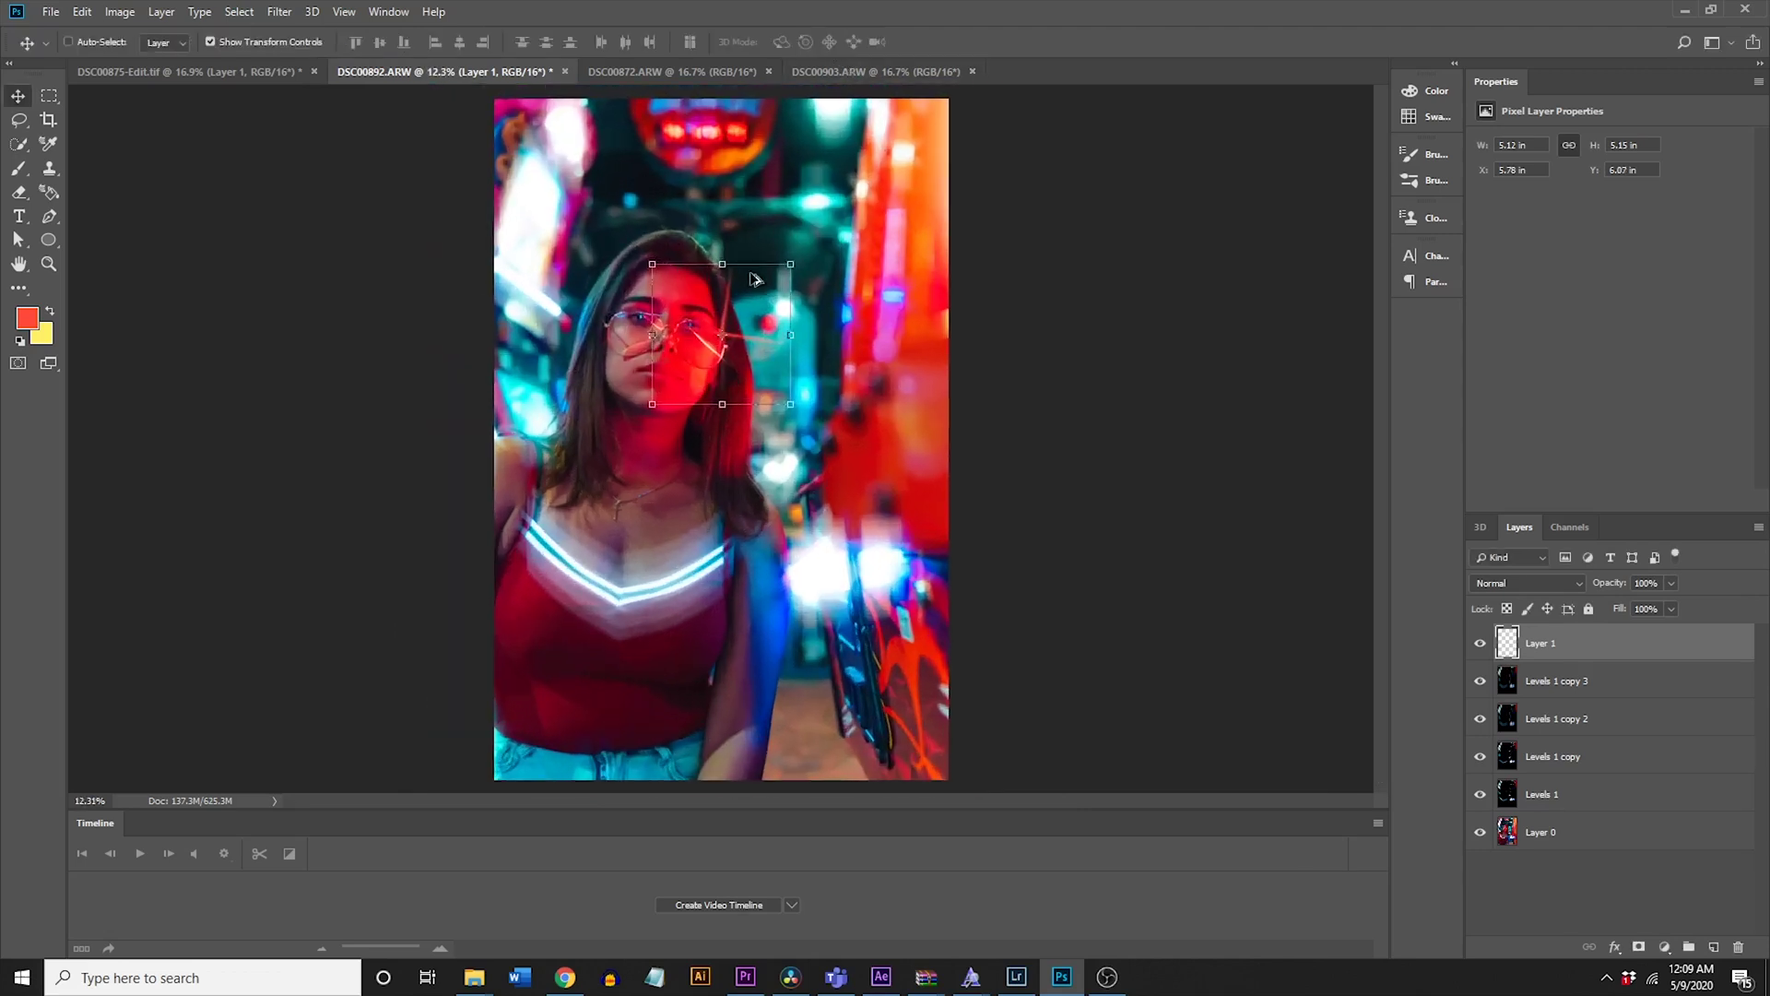
Step: Add a new empty layer between Levels 1 copy 3 and Layer 1, with the Brush tool active
key(alt+bracketleft)
key(b)
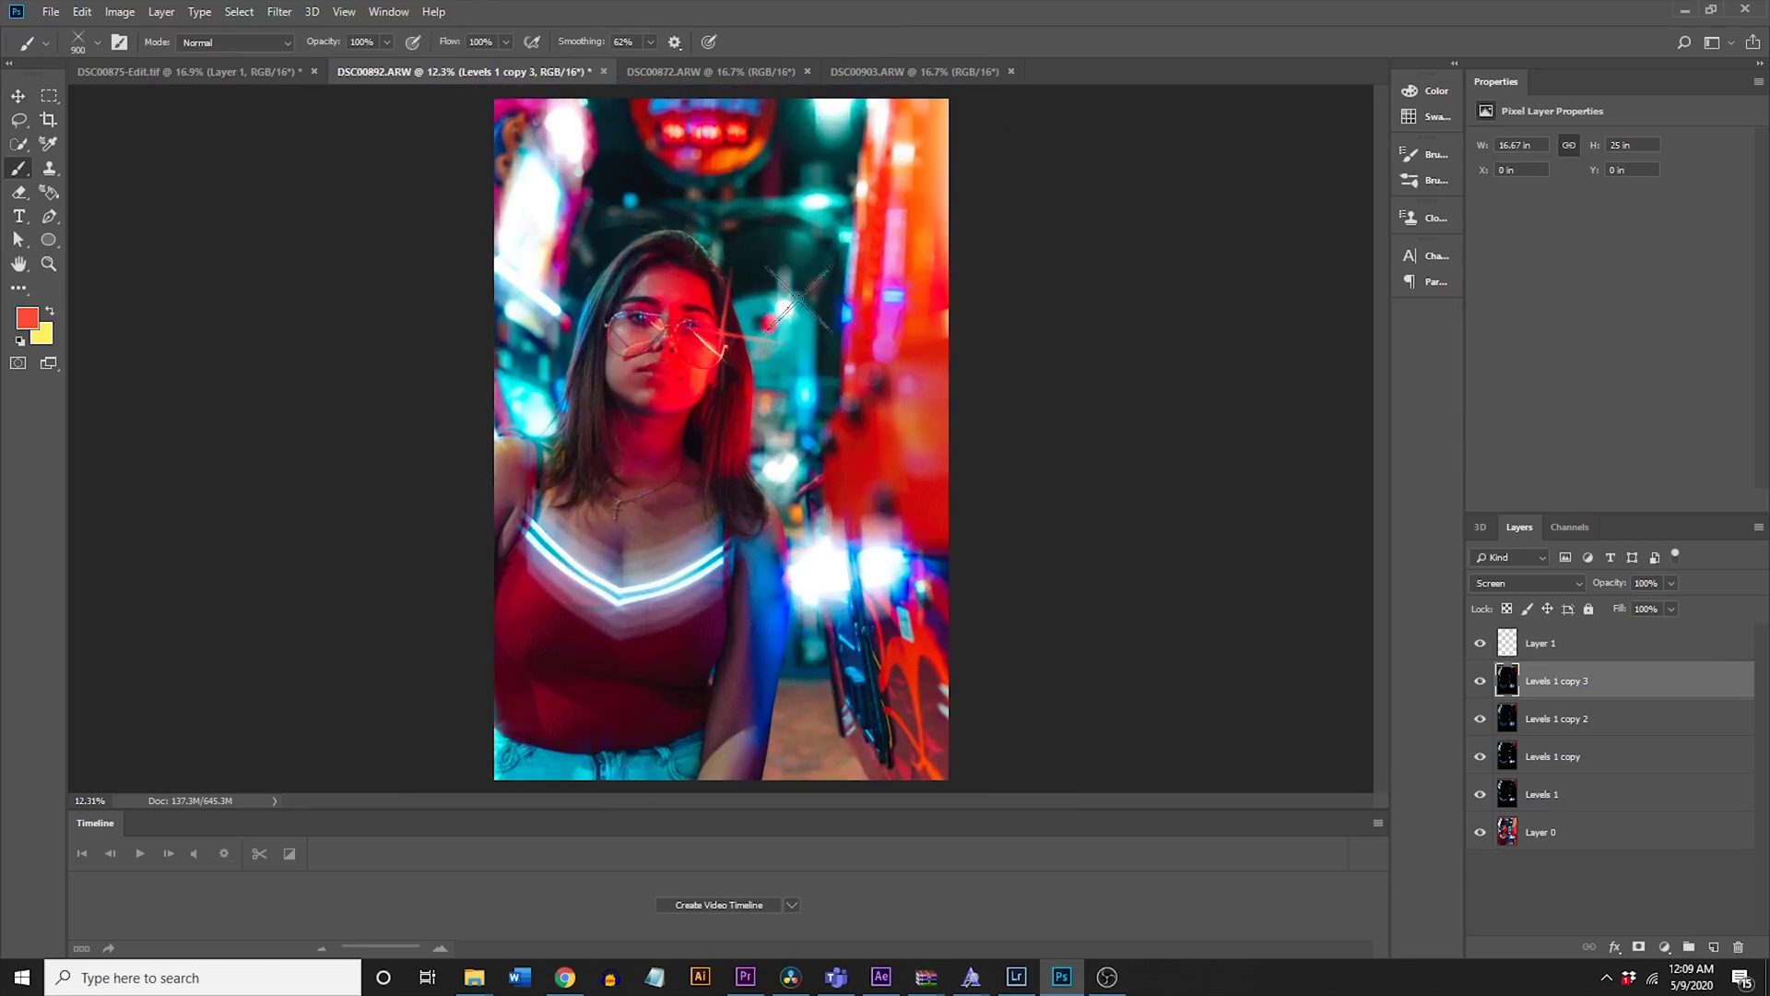
click(1712, 947)
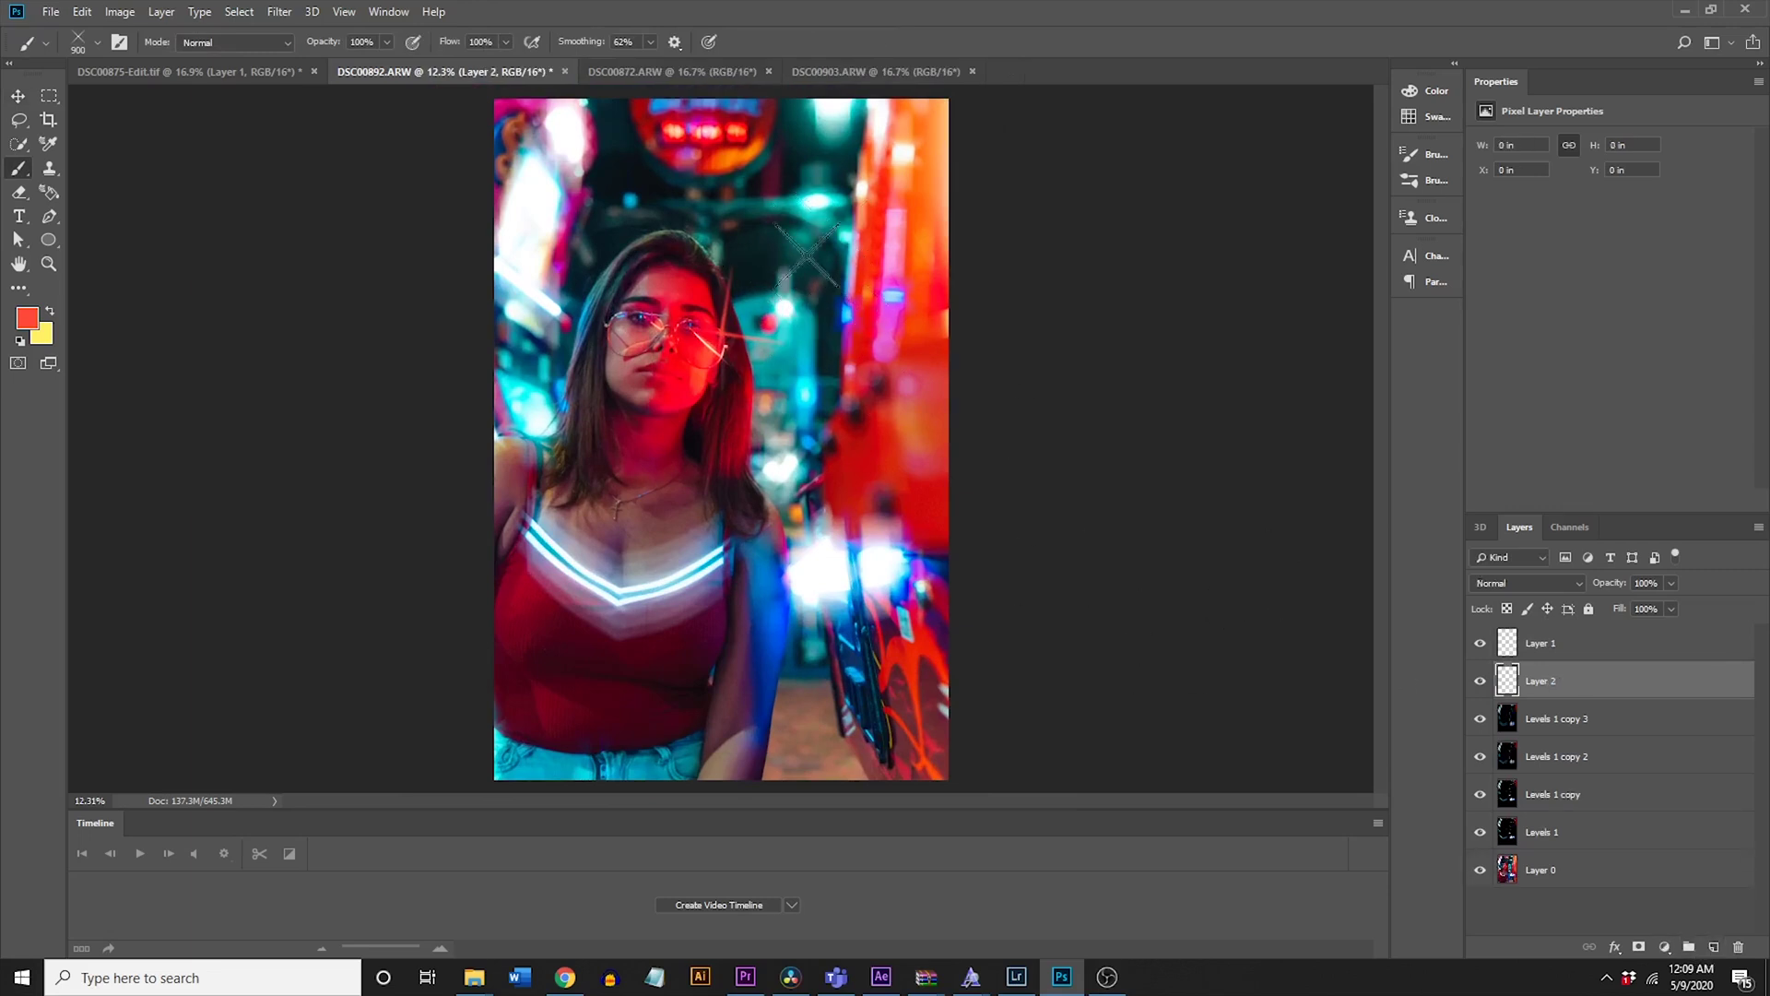
Step: Sample white from the teal light above the woman's head, and stamp 900 px stars on it and on the bright headlight
key(i)
click(816, 203)
key(b)
click(820, 199)
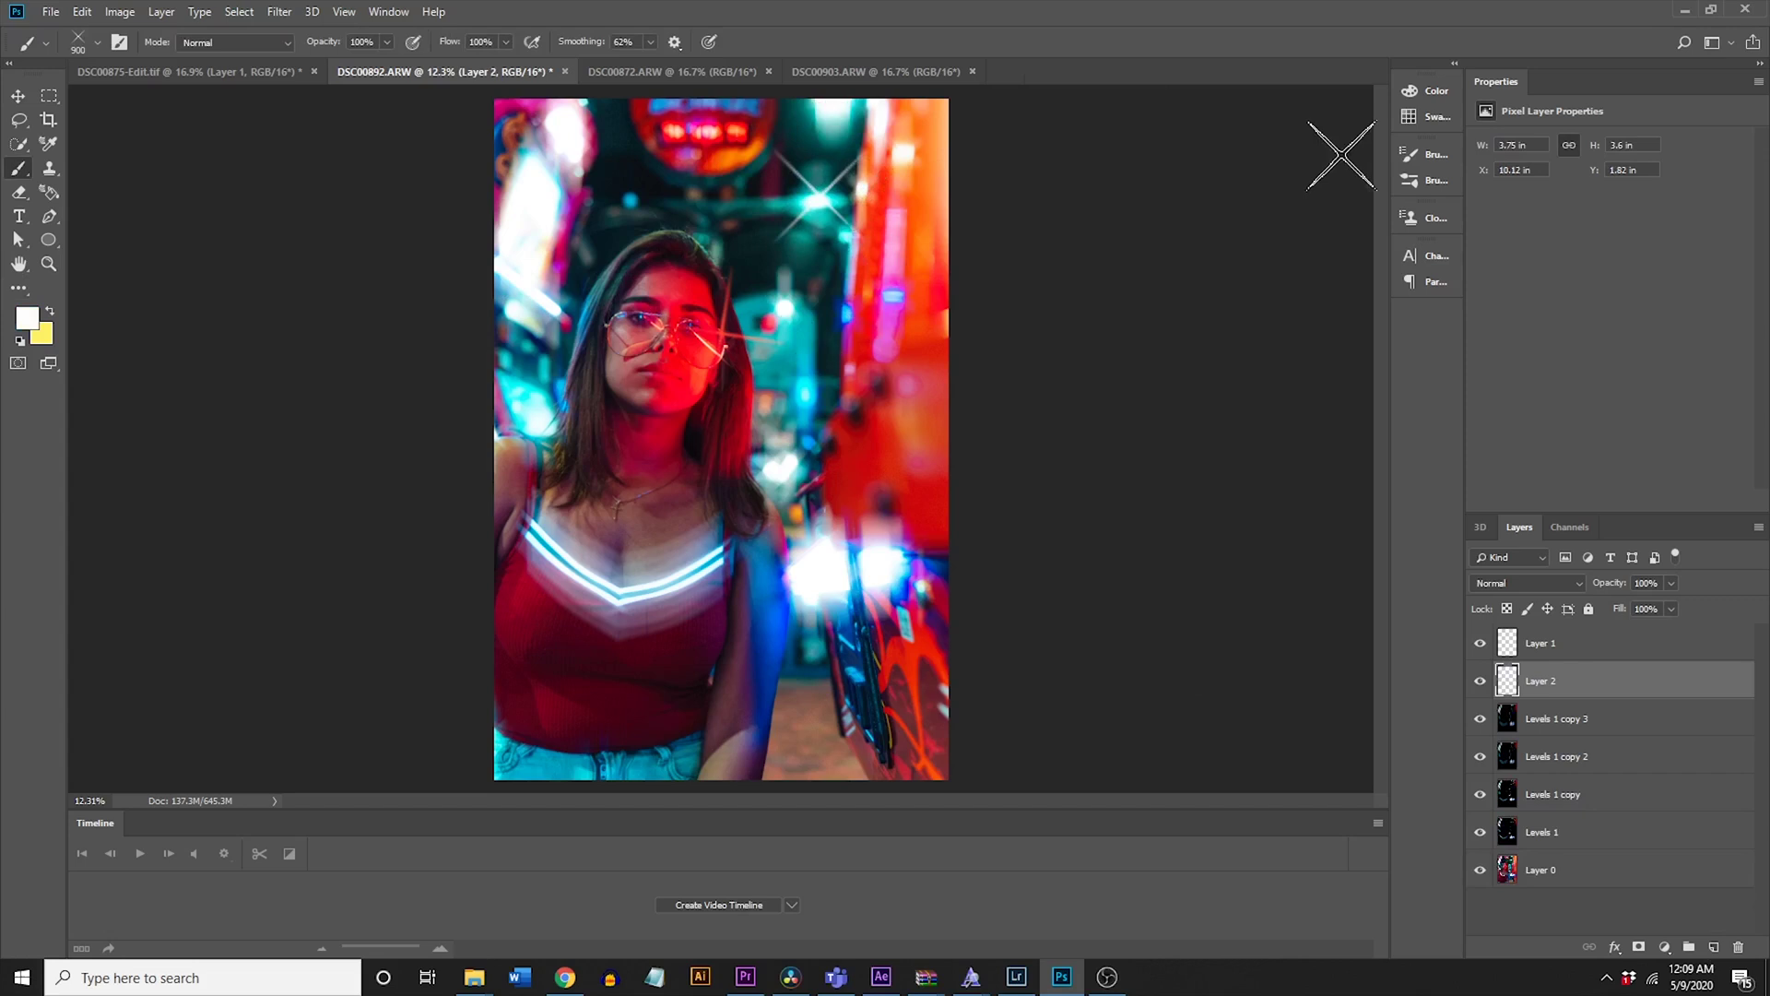
click(823, 576)
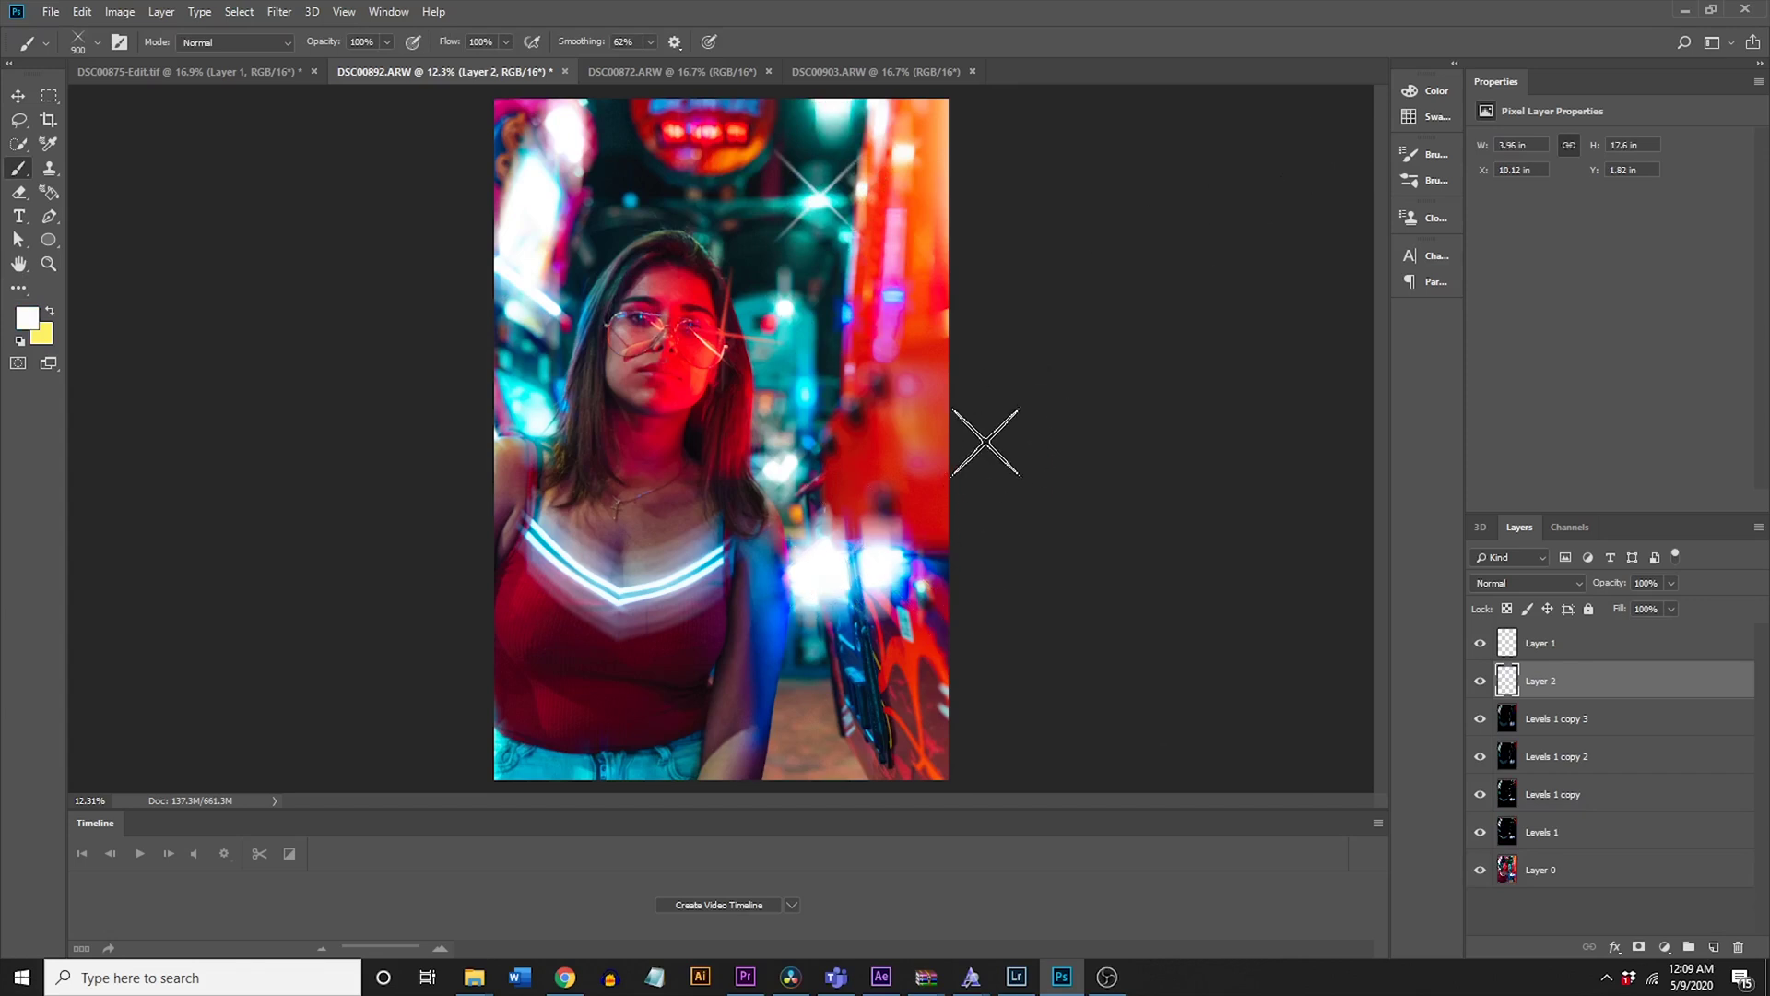
Step: Sample and stamp 900 px white stars on the bright sign in the photo's upper left and on the teal light beside the woman's hair
key(i)
click(522, 192)
key(b)
click(525, 179)
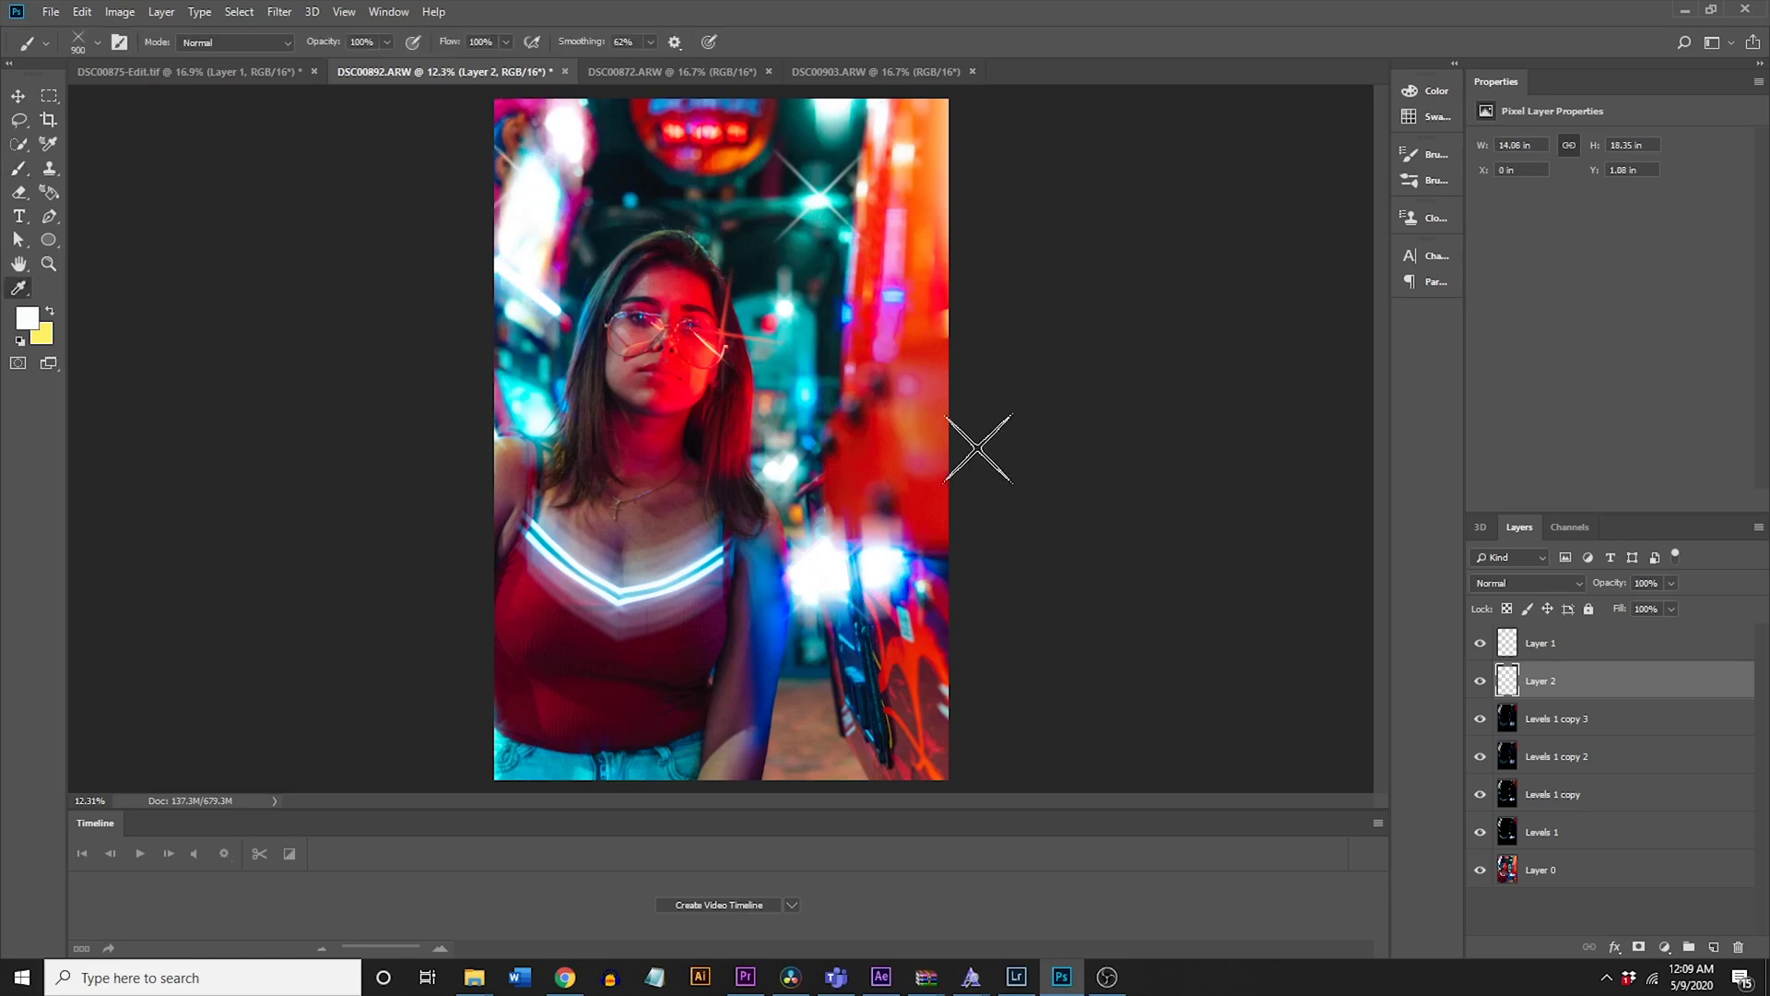
key(i)
click(784, 306)
key(b)
click(784, 307)
scroll(822, 367, down, 1)
scroll(823, 367, up, 2)
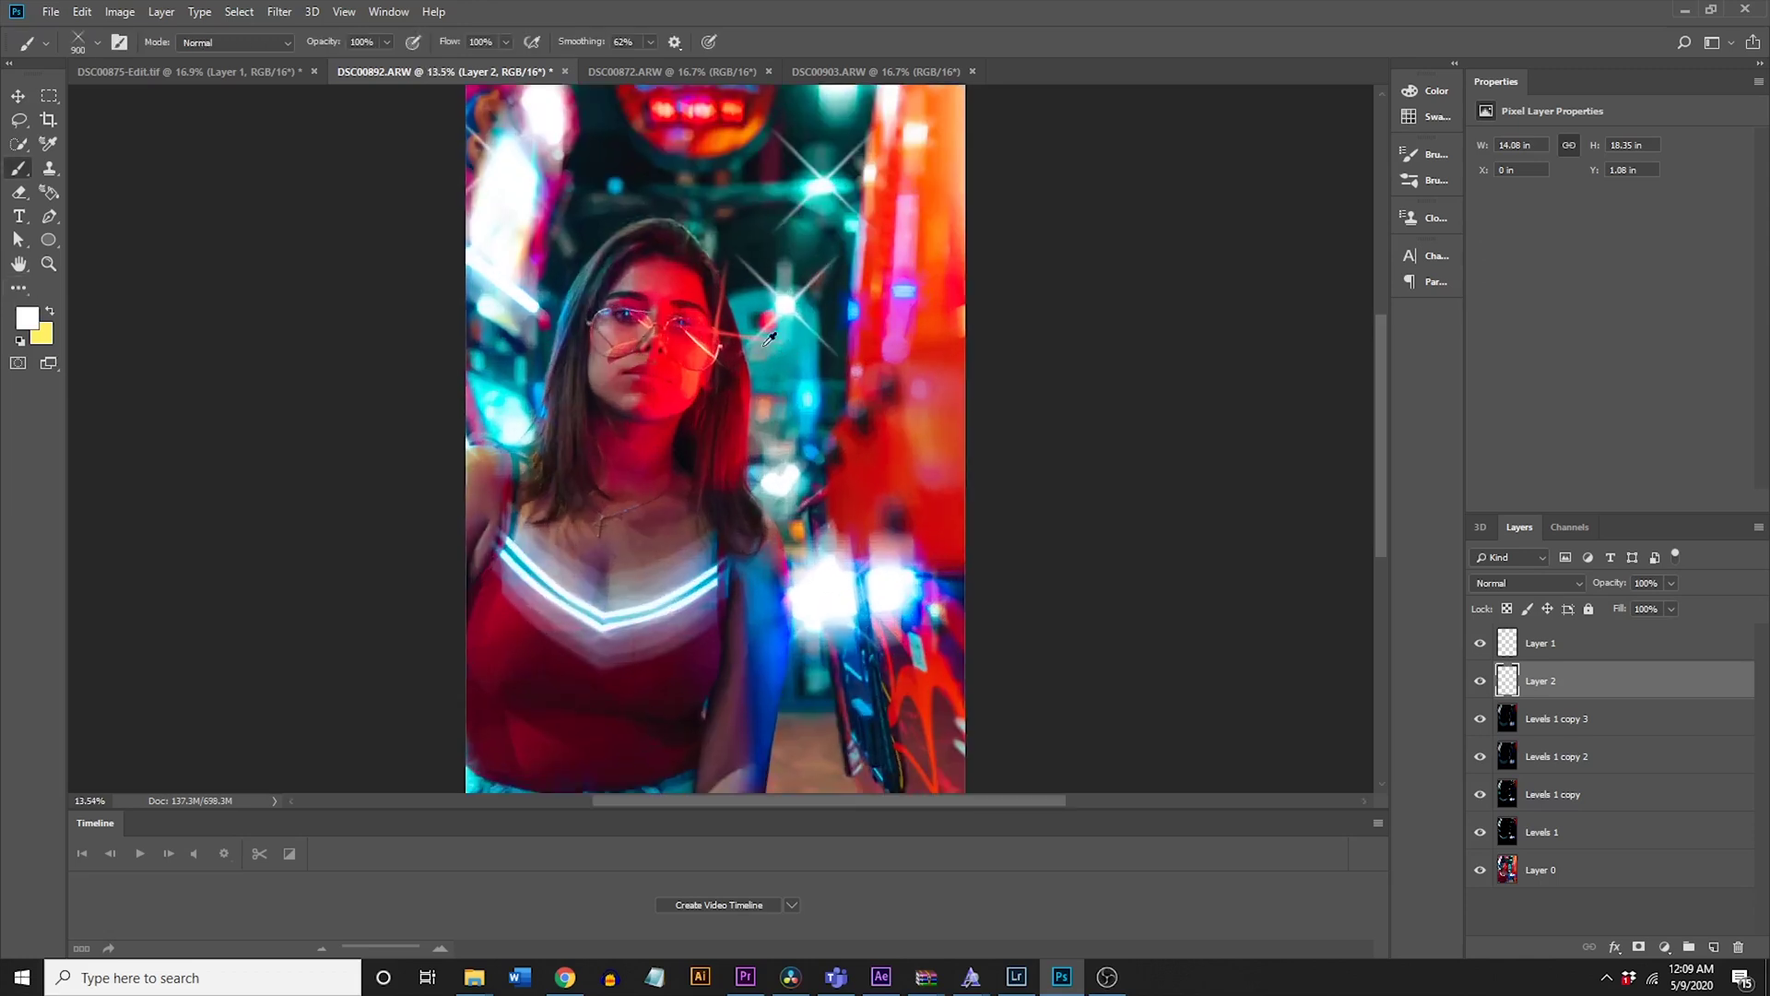
Step: Add an outer glow to Layer 2 and change the glow color to a deep blue
click(20, 95)
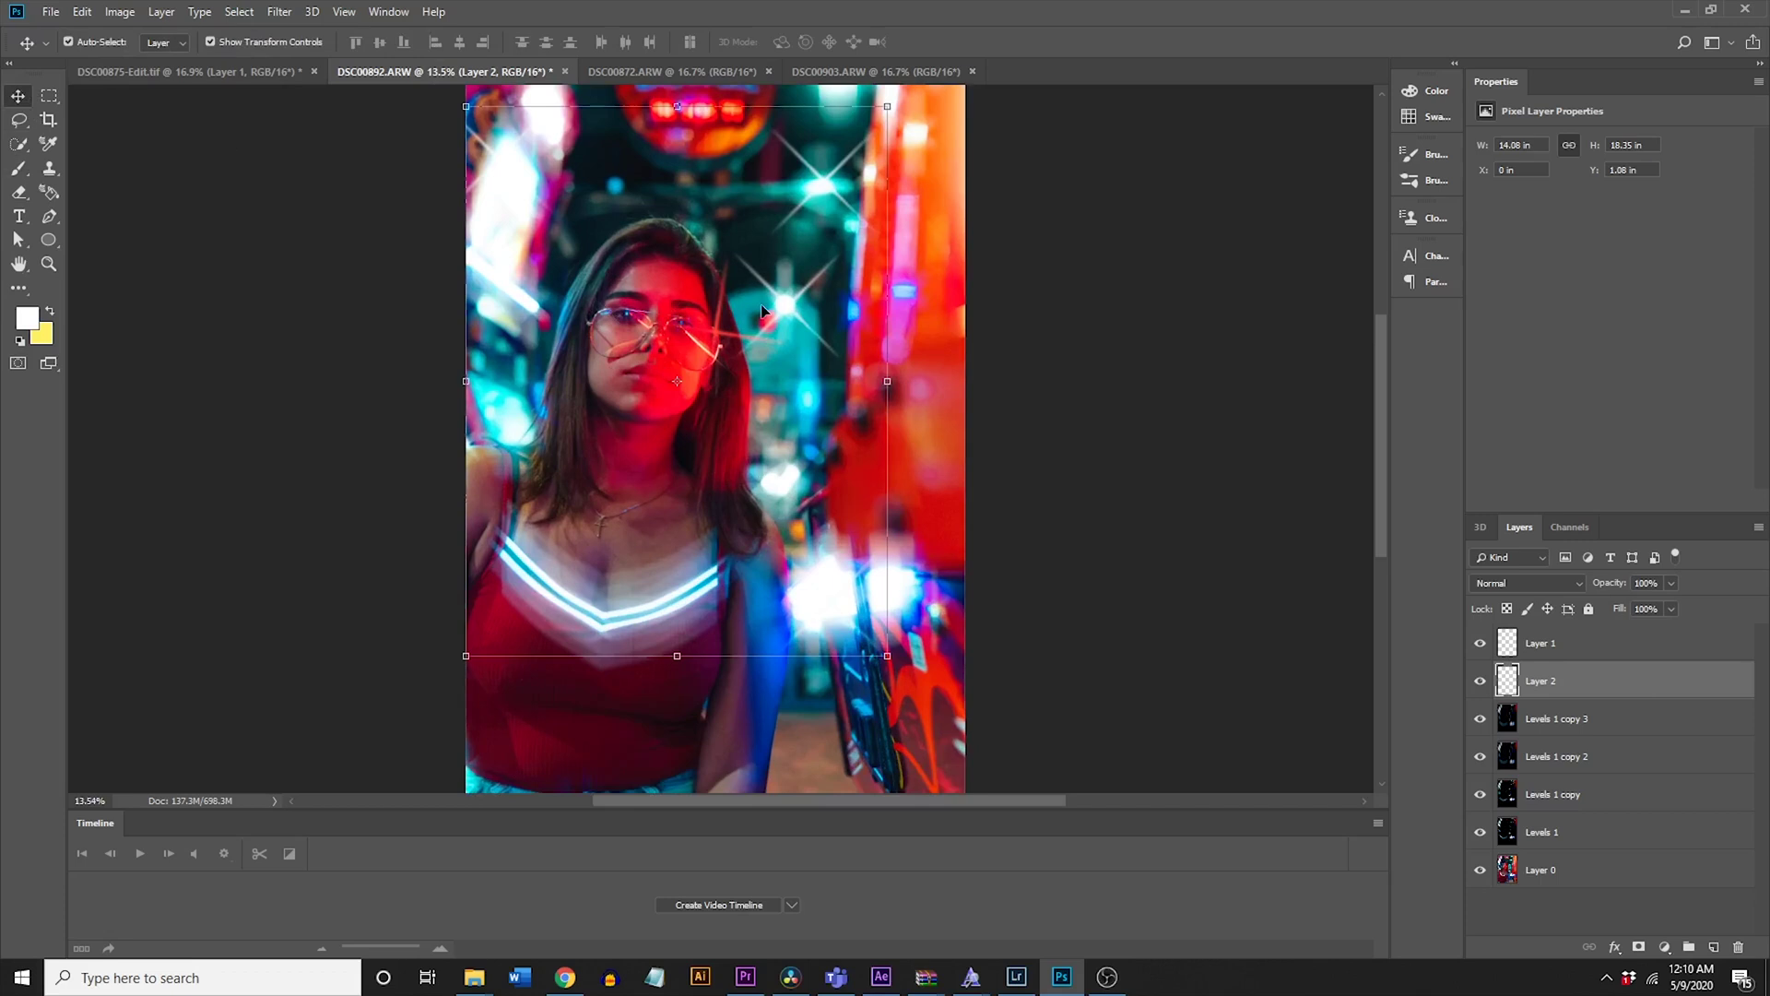
double_click(1595, 690)
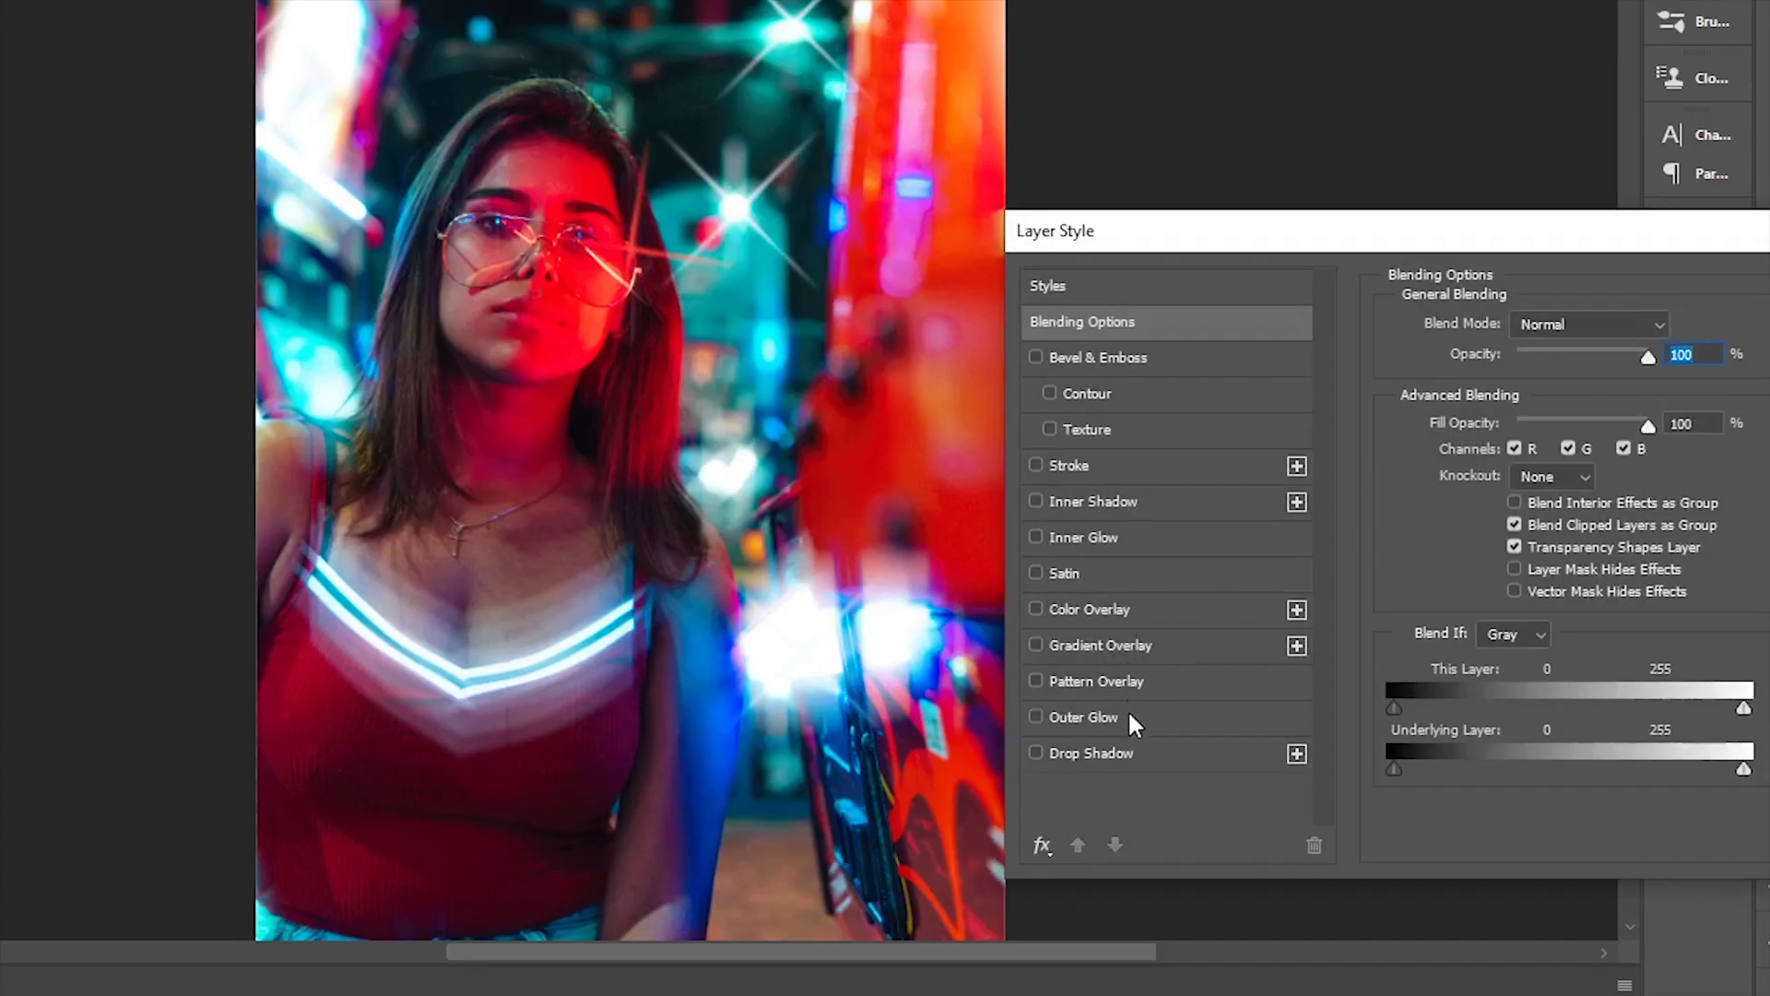
click(1084, 717)
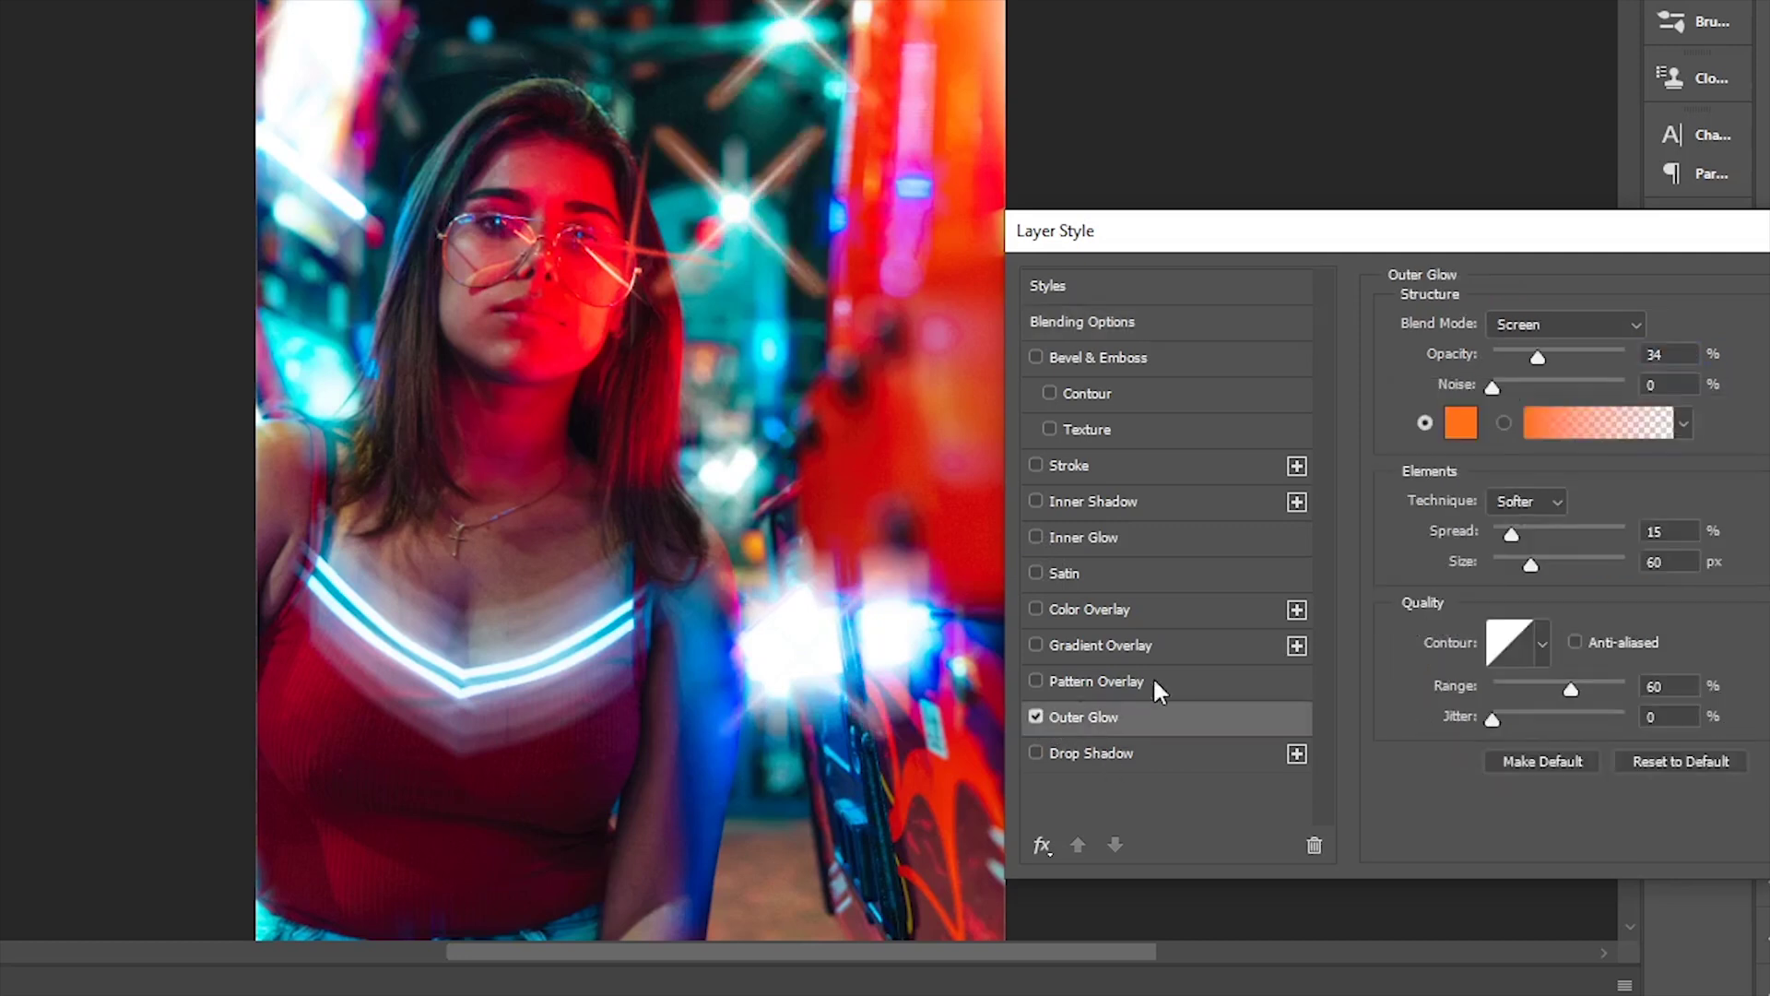
click(1460, 423)
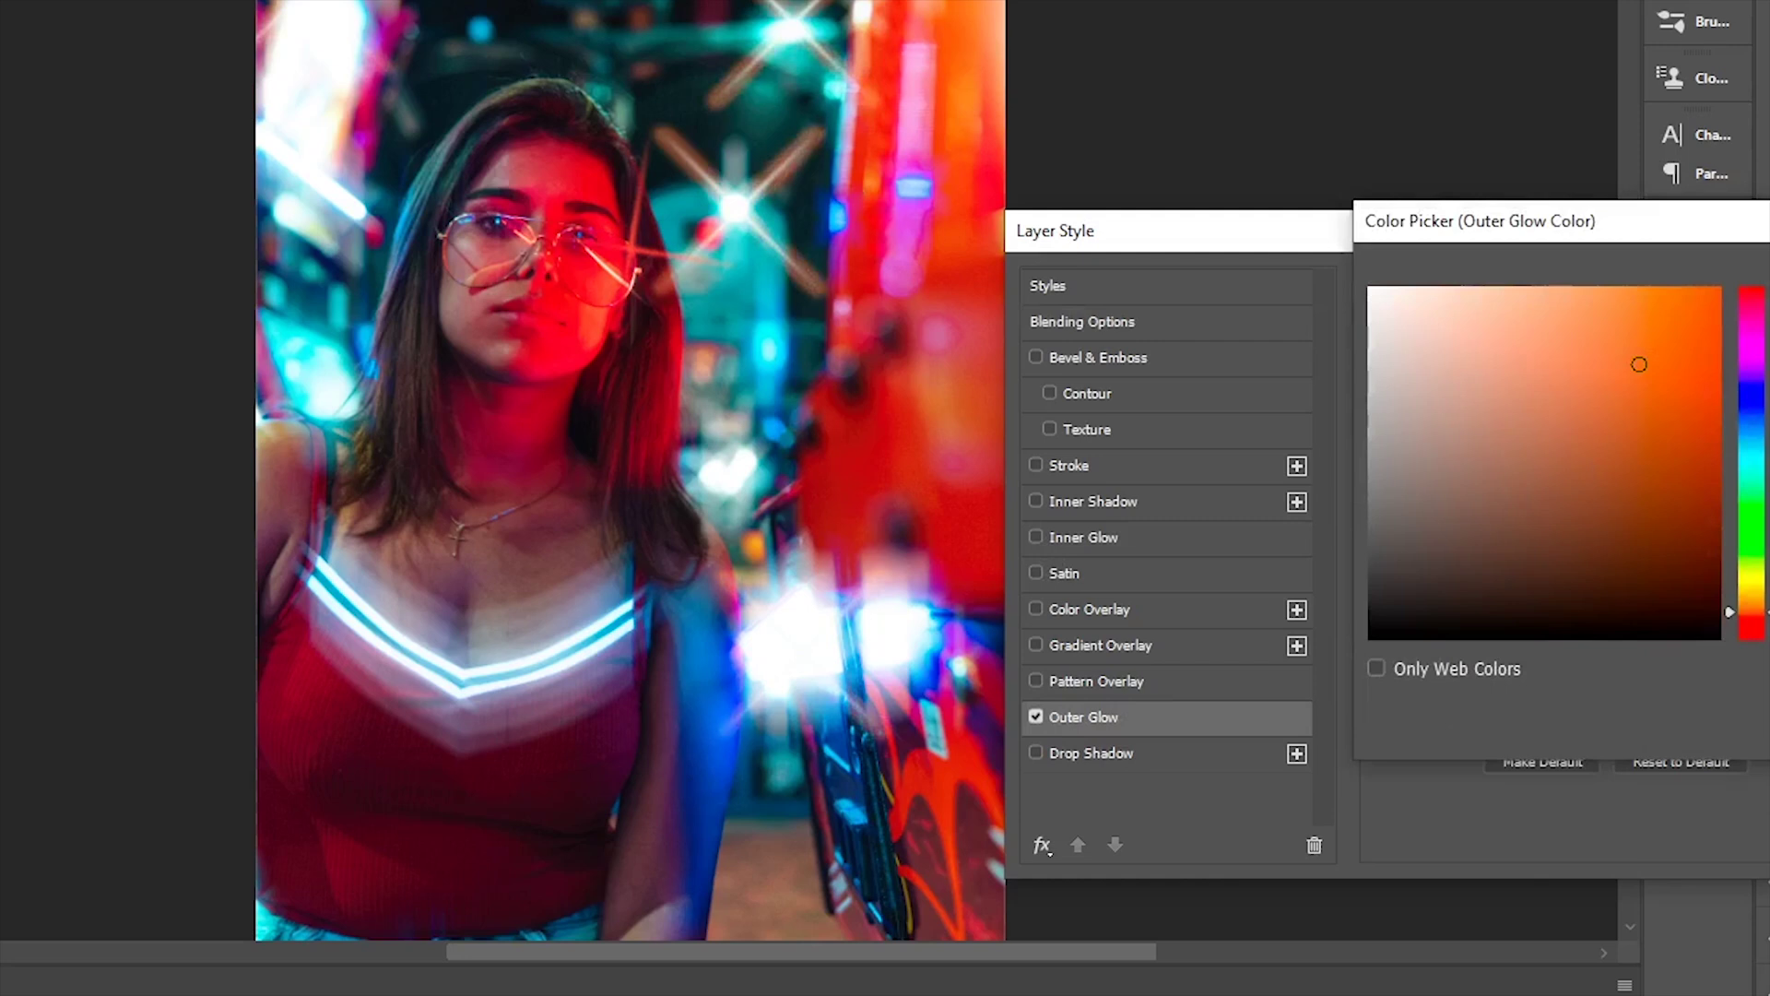
drag(1756, 472, 1751, 398)
click(1668, 440)
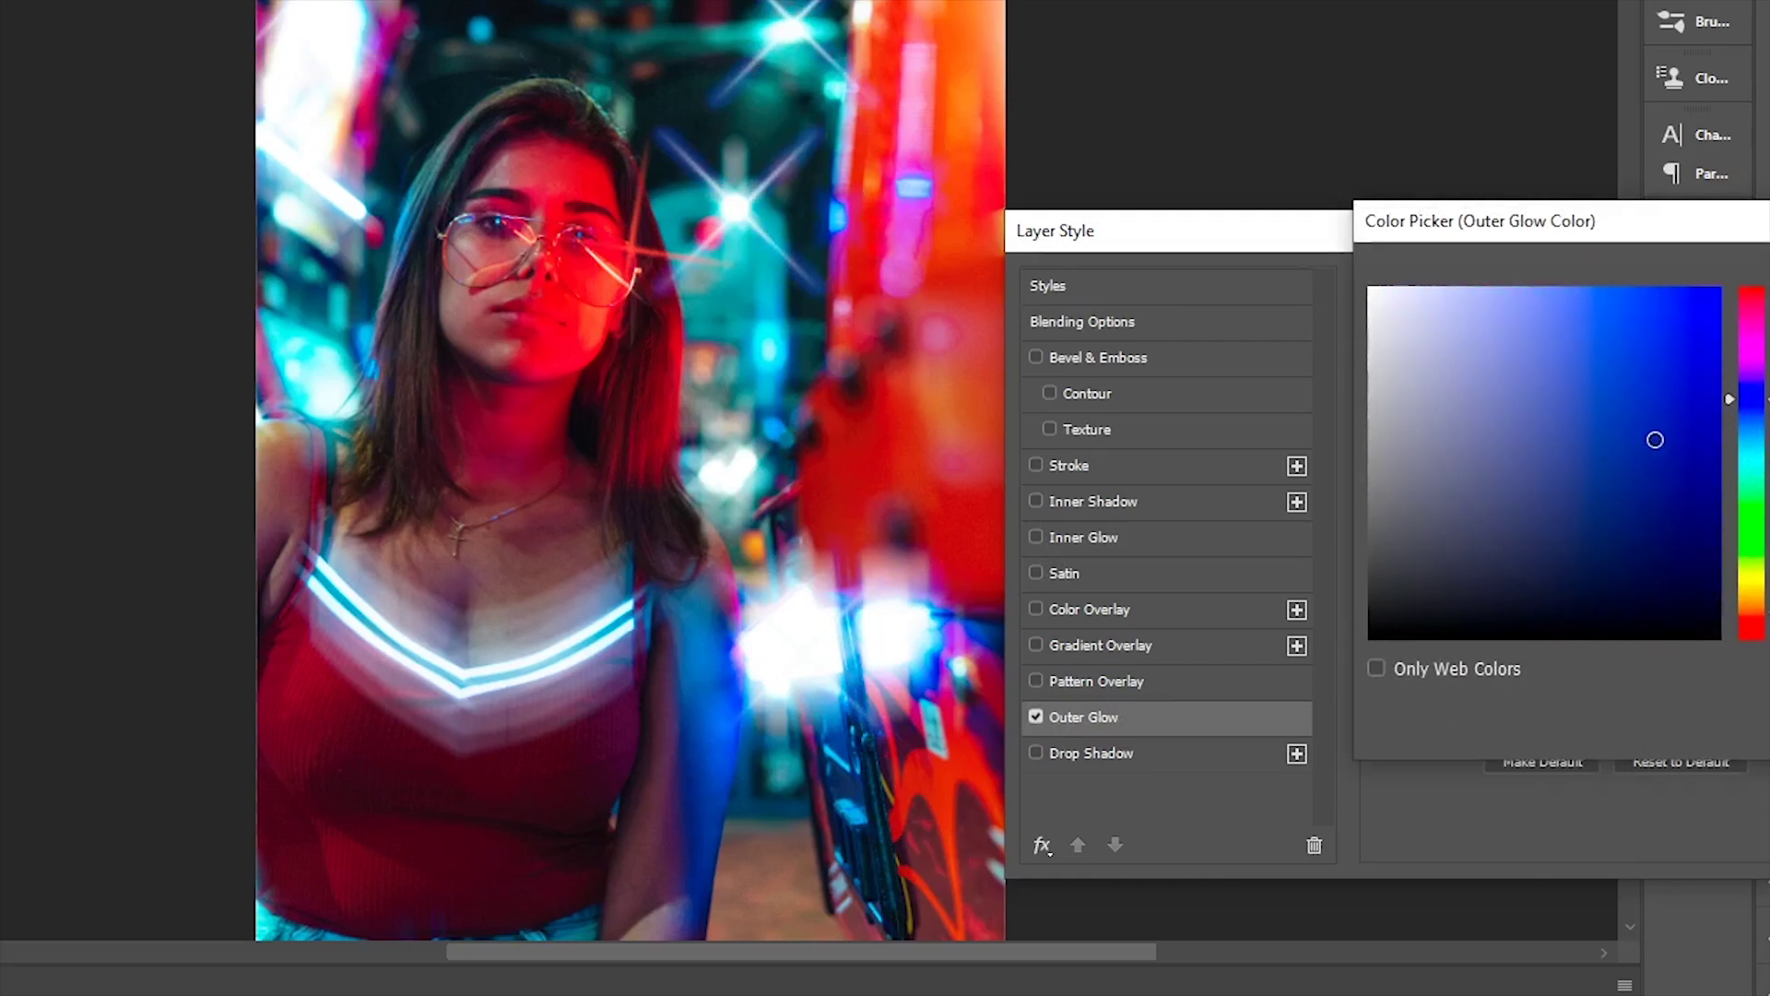
click(1645, 408)
key(Return)
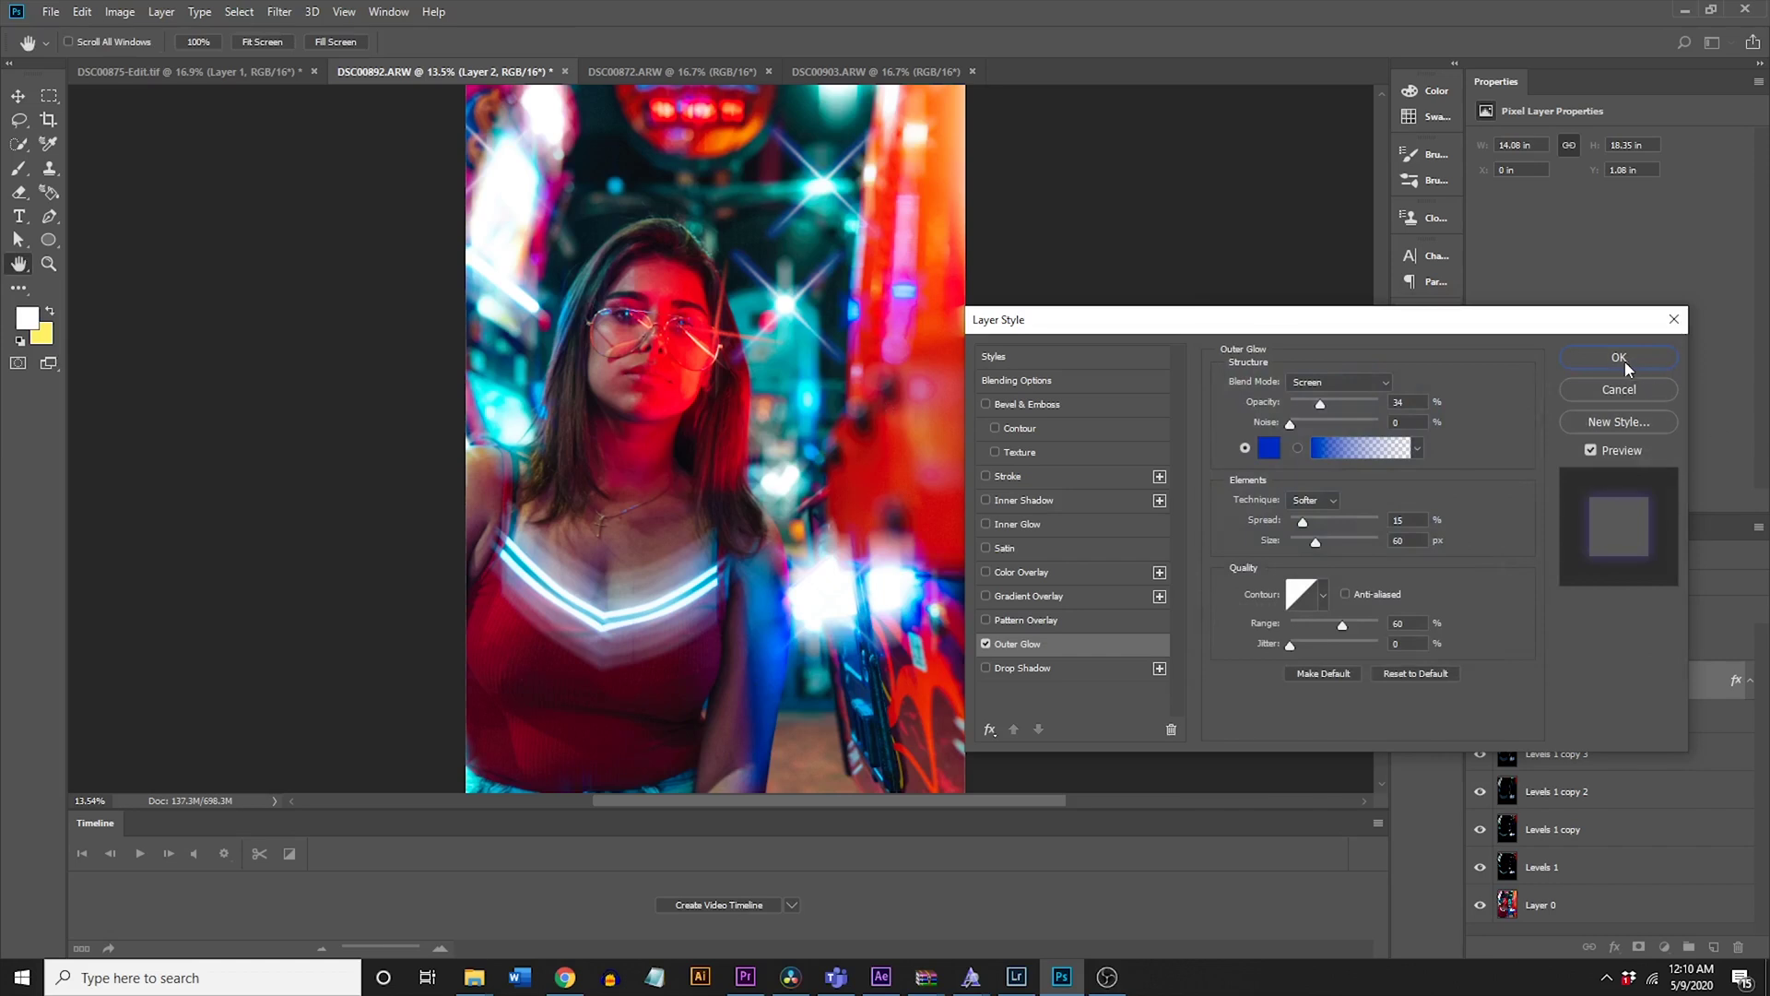
click(1624, 362)
key(v)
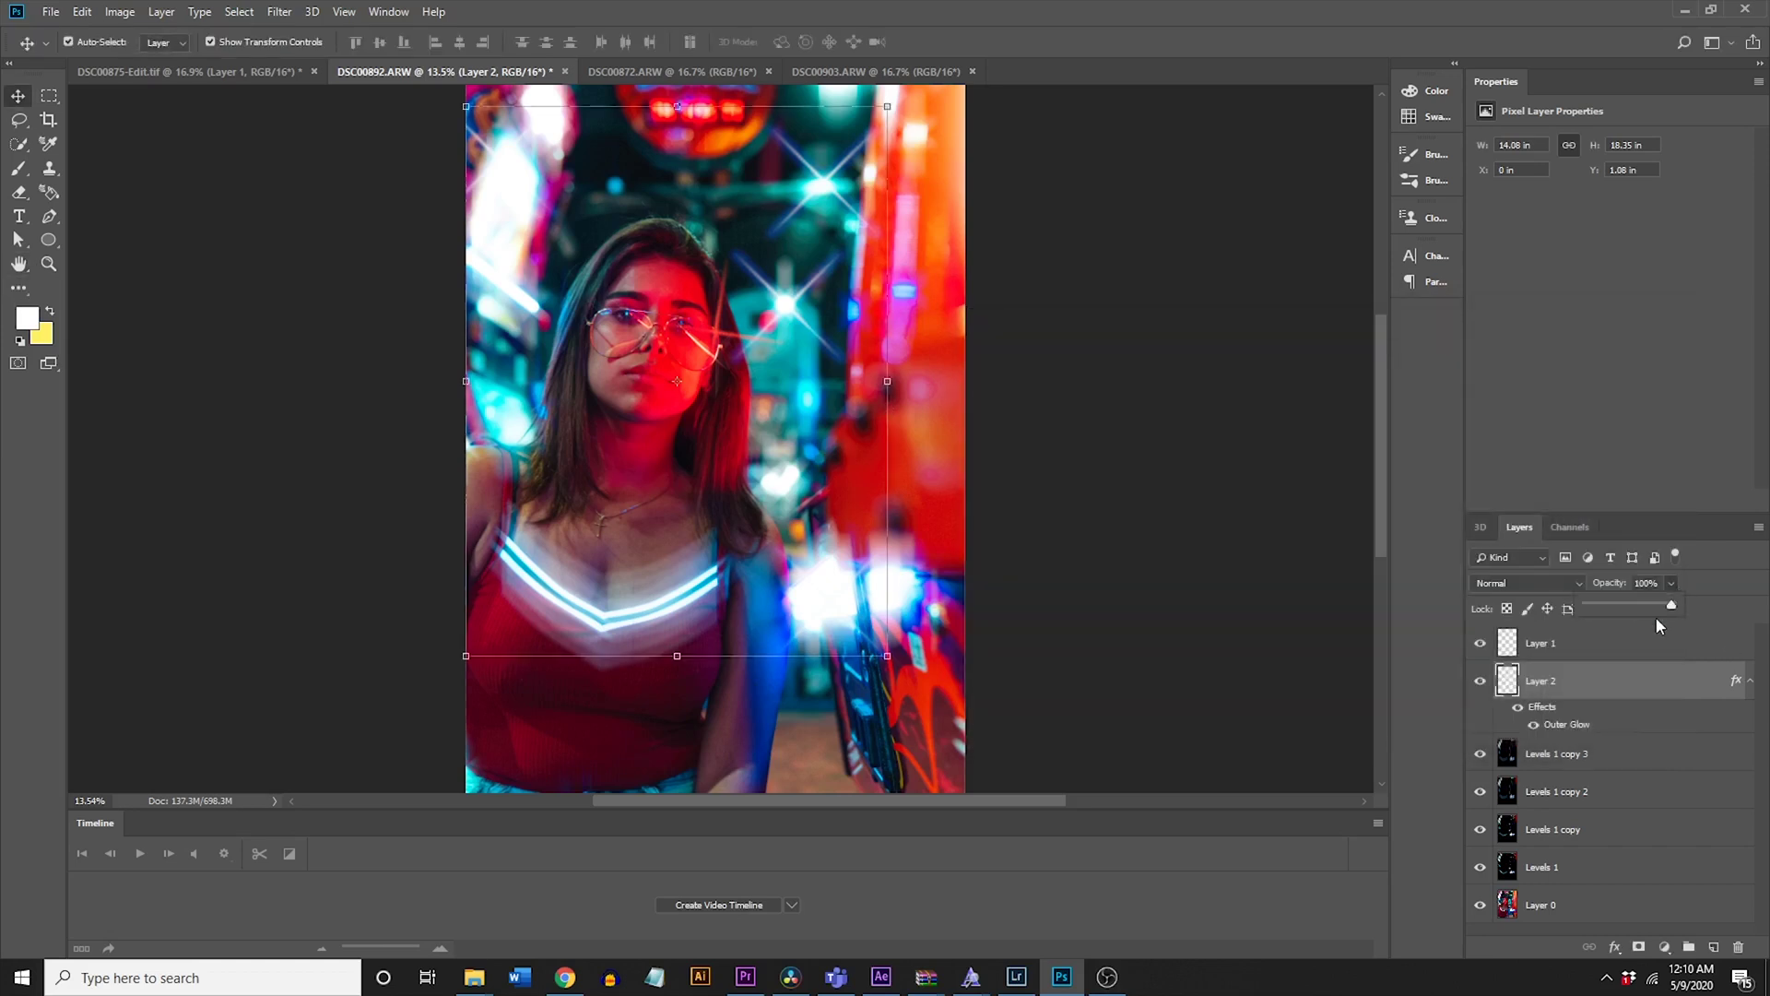
Step: Lower Layer 2's opacity to 48% and apply a Gaussian Blur with a radius of about 6 pixels to it
drag(1620, 611, 1629, 612)
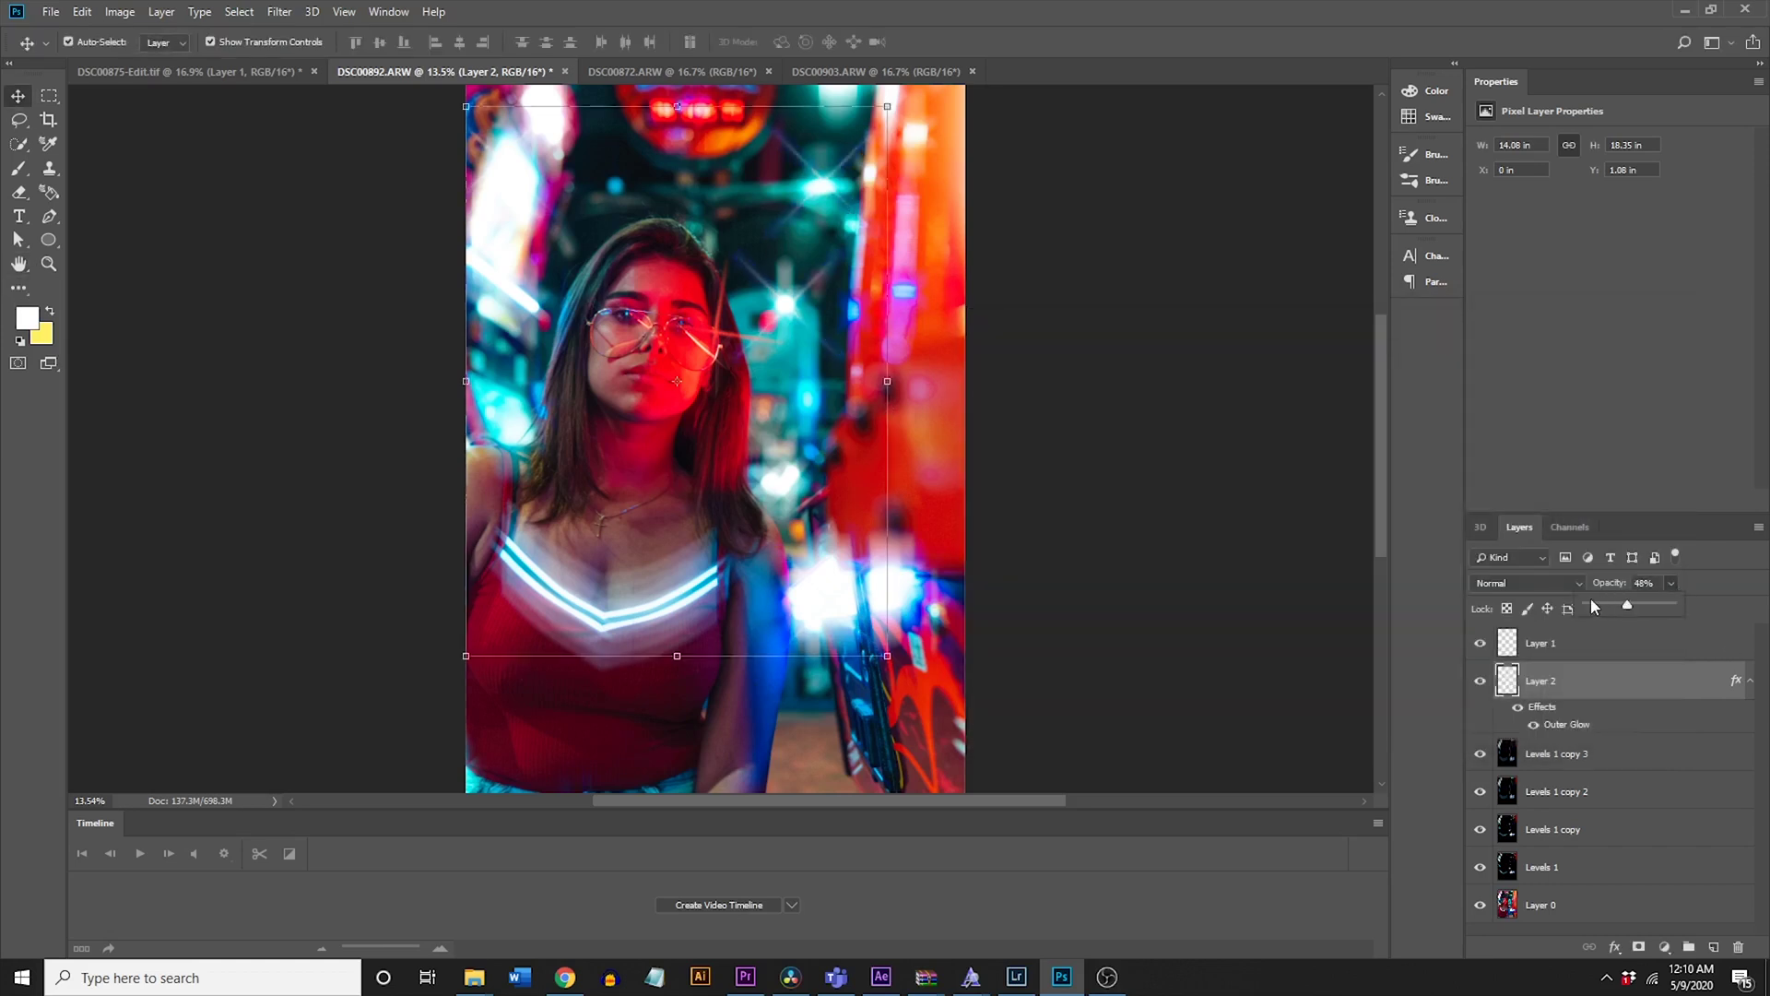
click(279, 11)
mouse_move(392, 222)
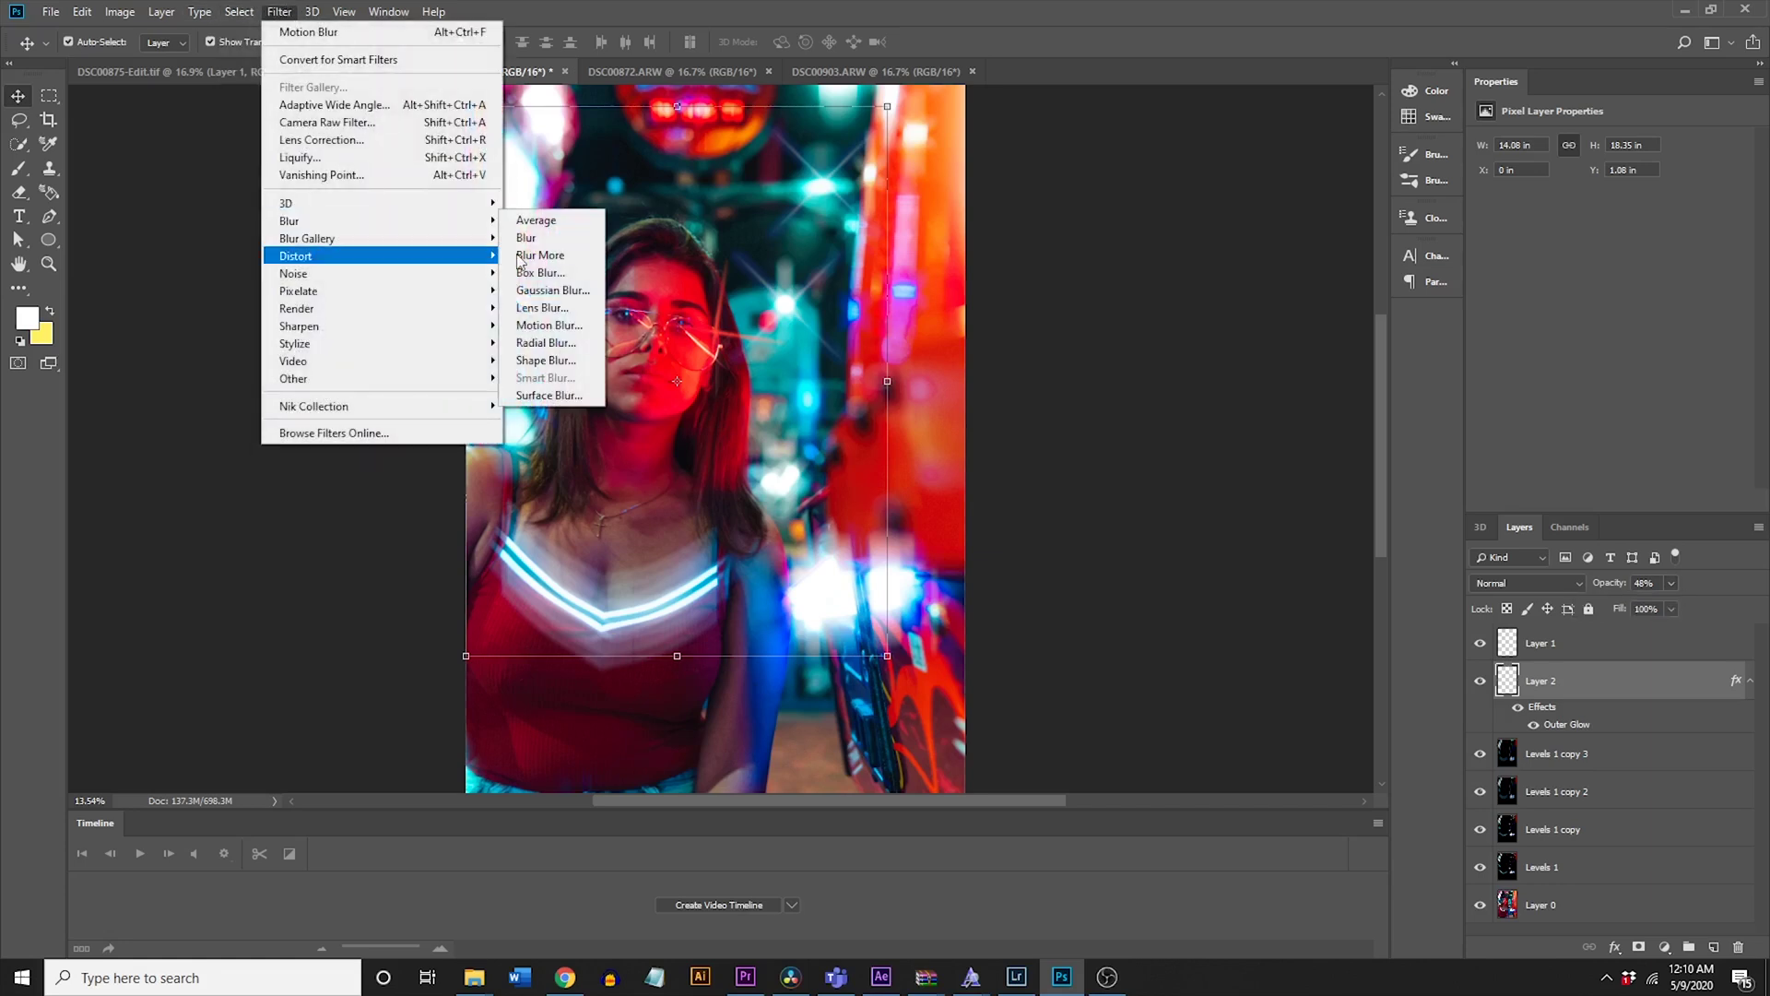
click(588, 291)
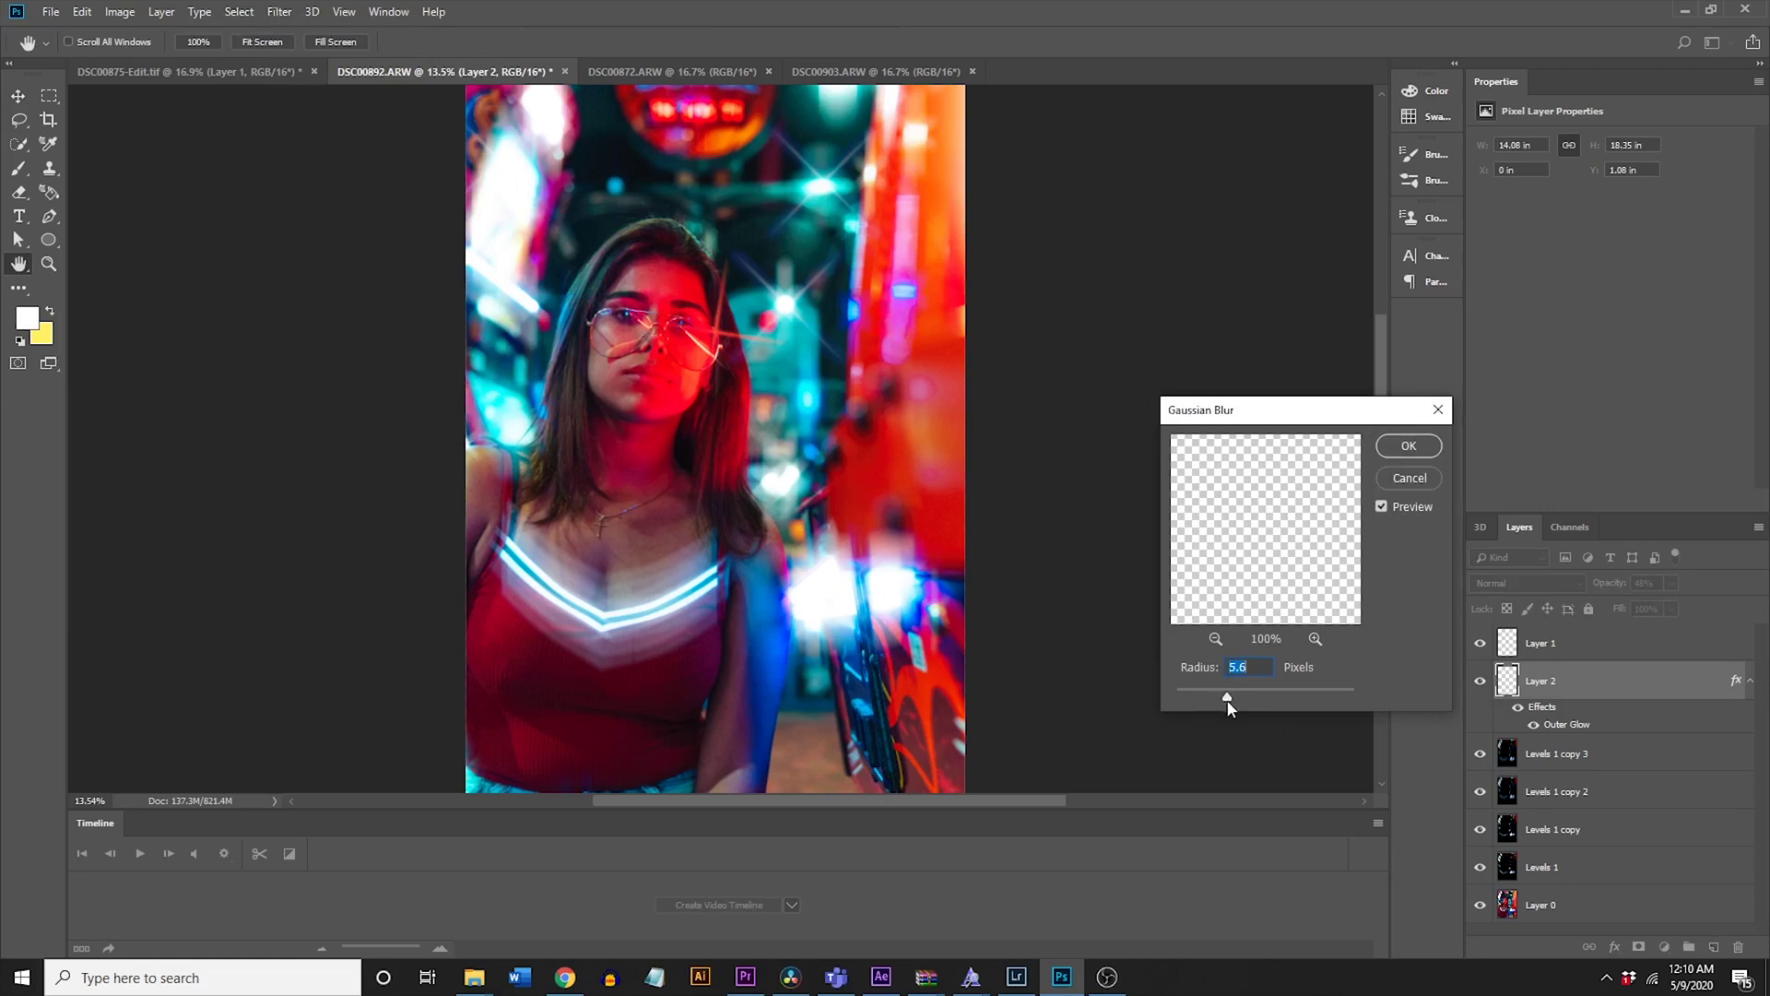
drag(1251, 701, 1233, 695)
click(1405, 448)
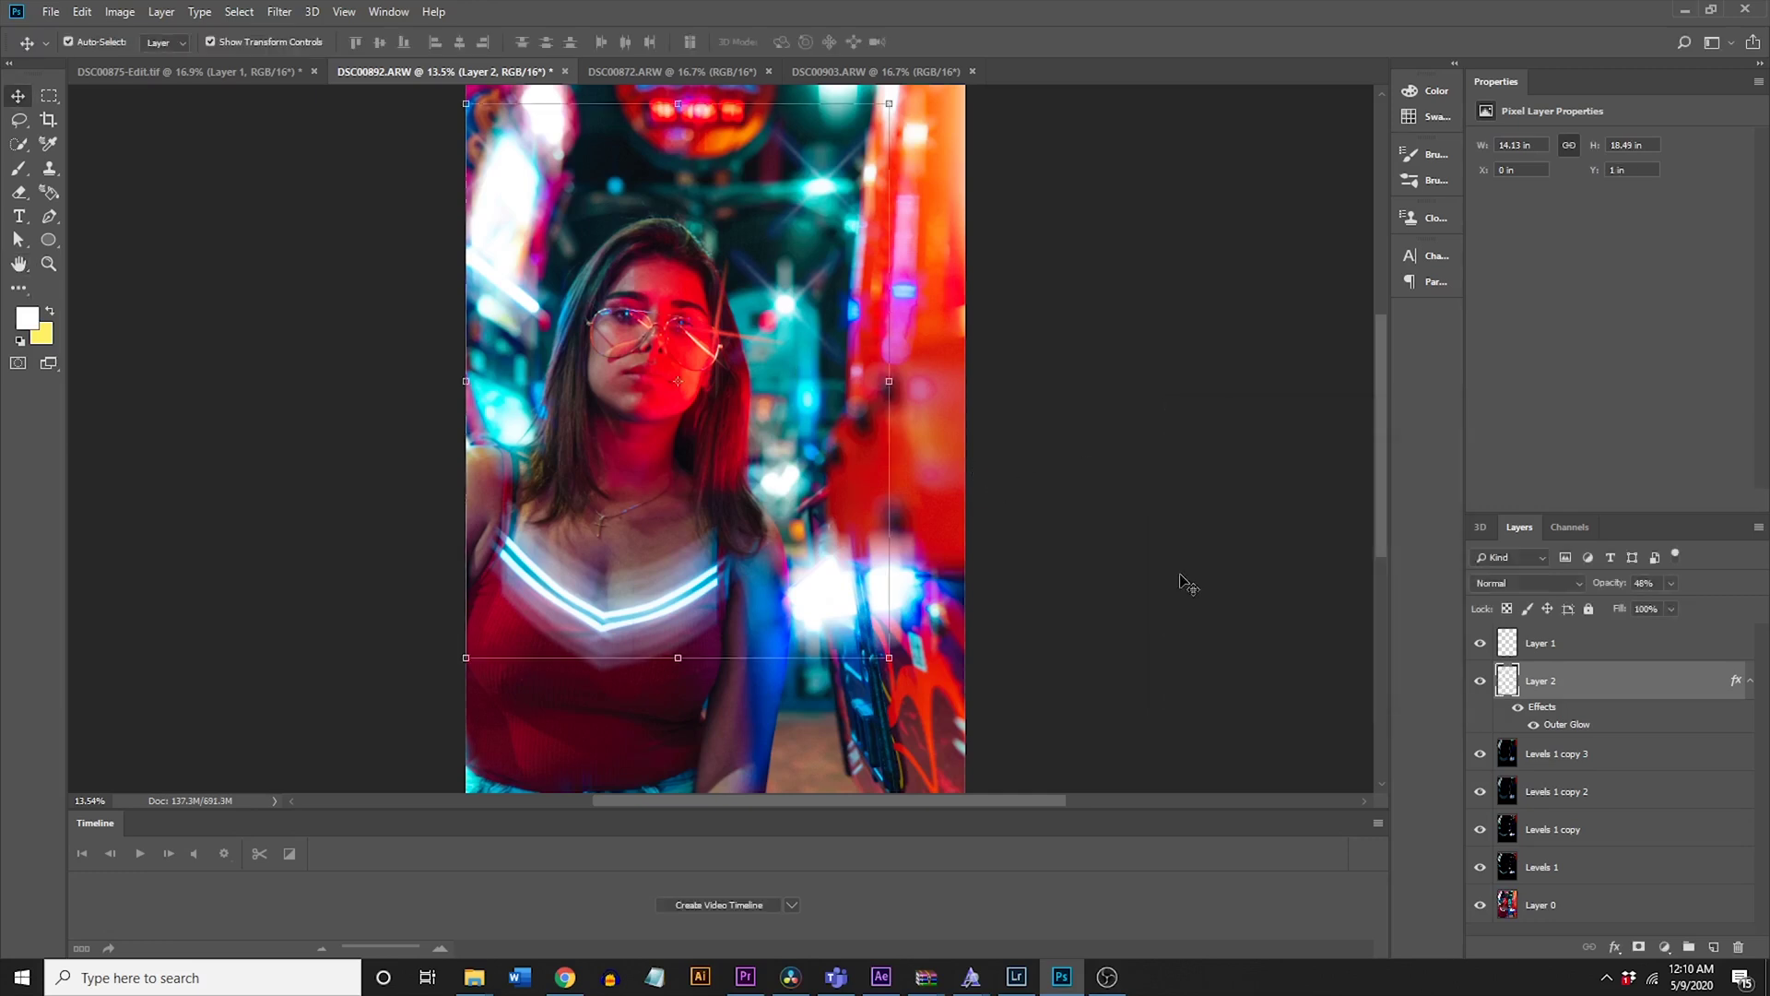
Step: Apply a Gaussian Blur with a radius of 6.4 pixels to the orange-red star on Layer 1
click(1559, 648)
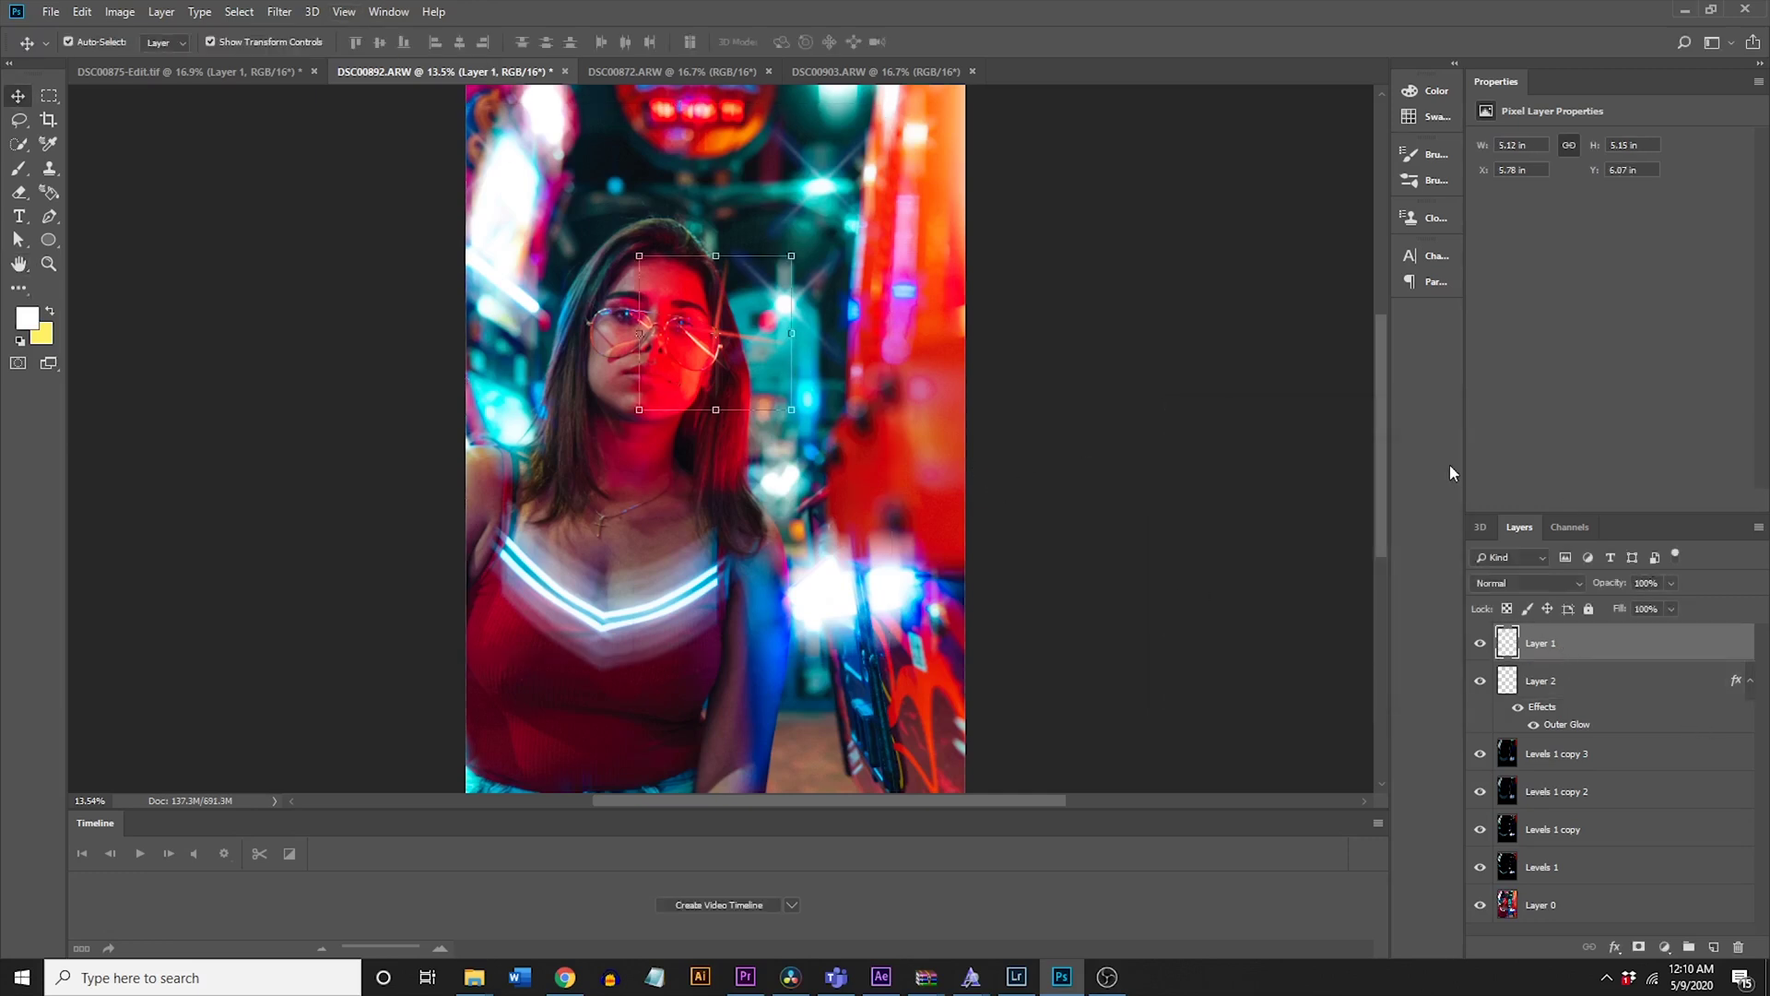
click(288, 12)
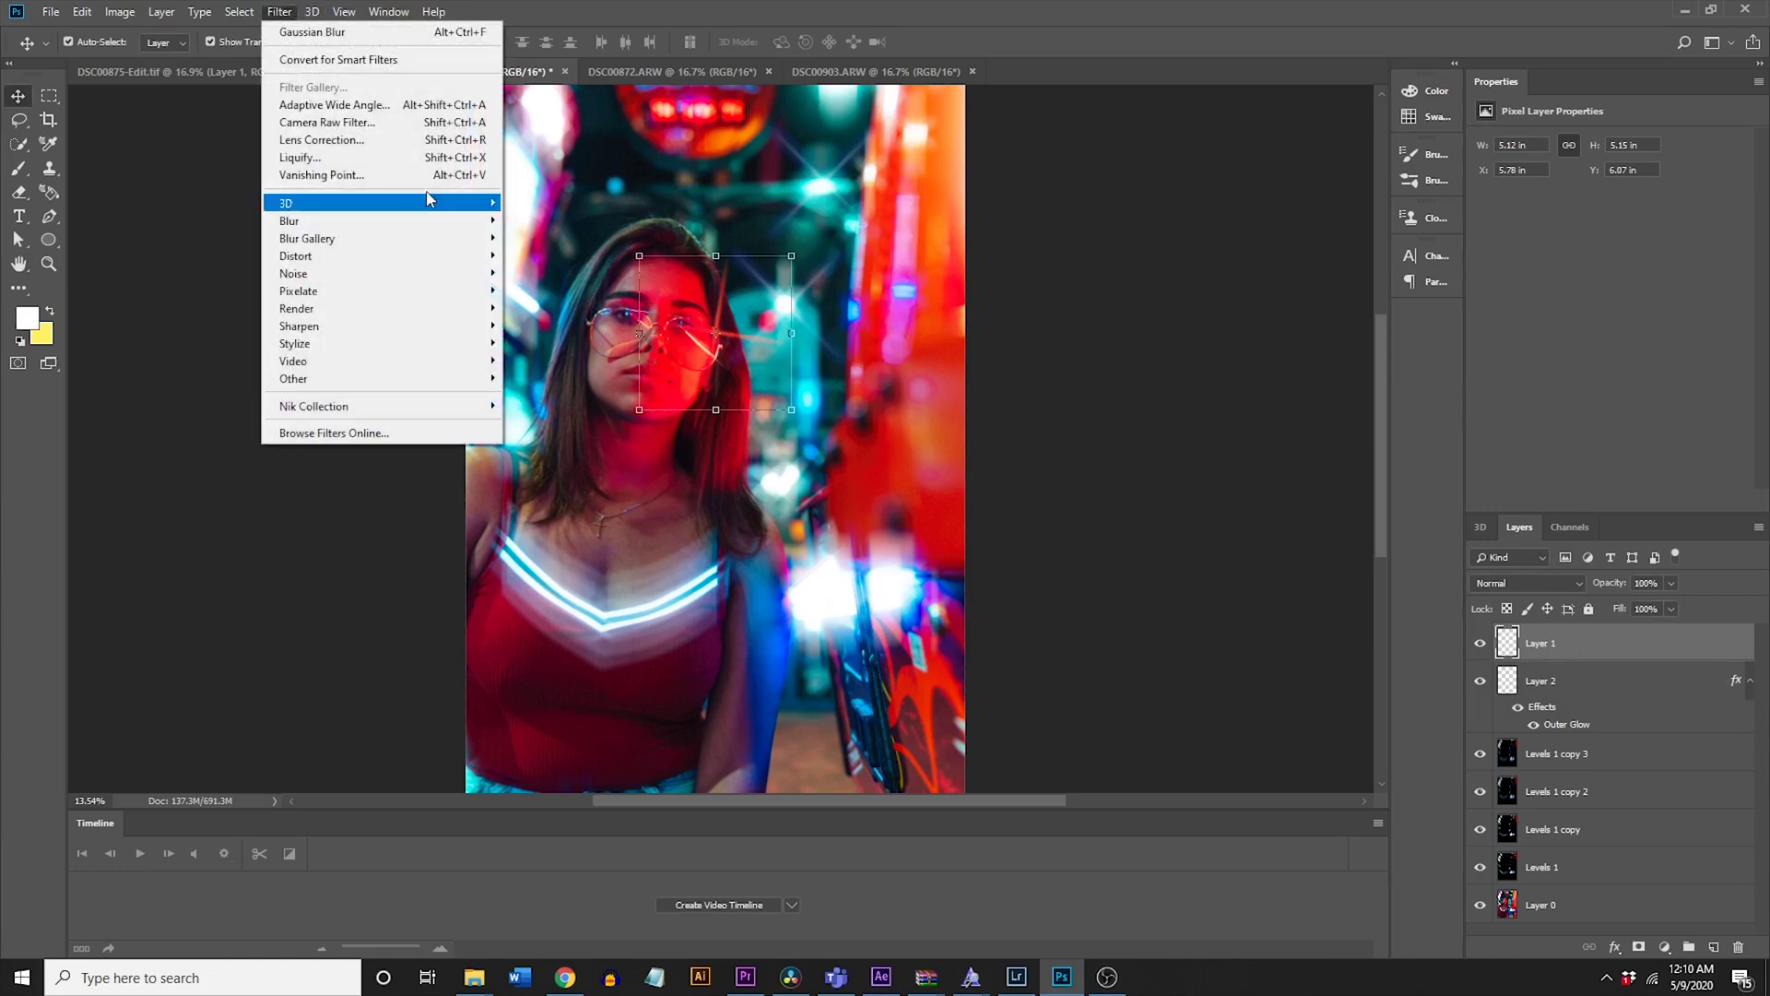
mouse_move(364, 221)
click(556, 291)
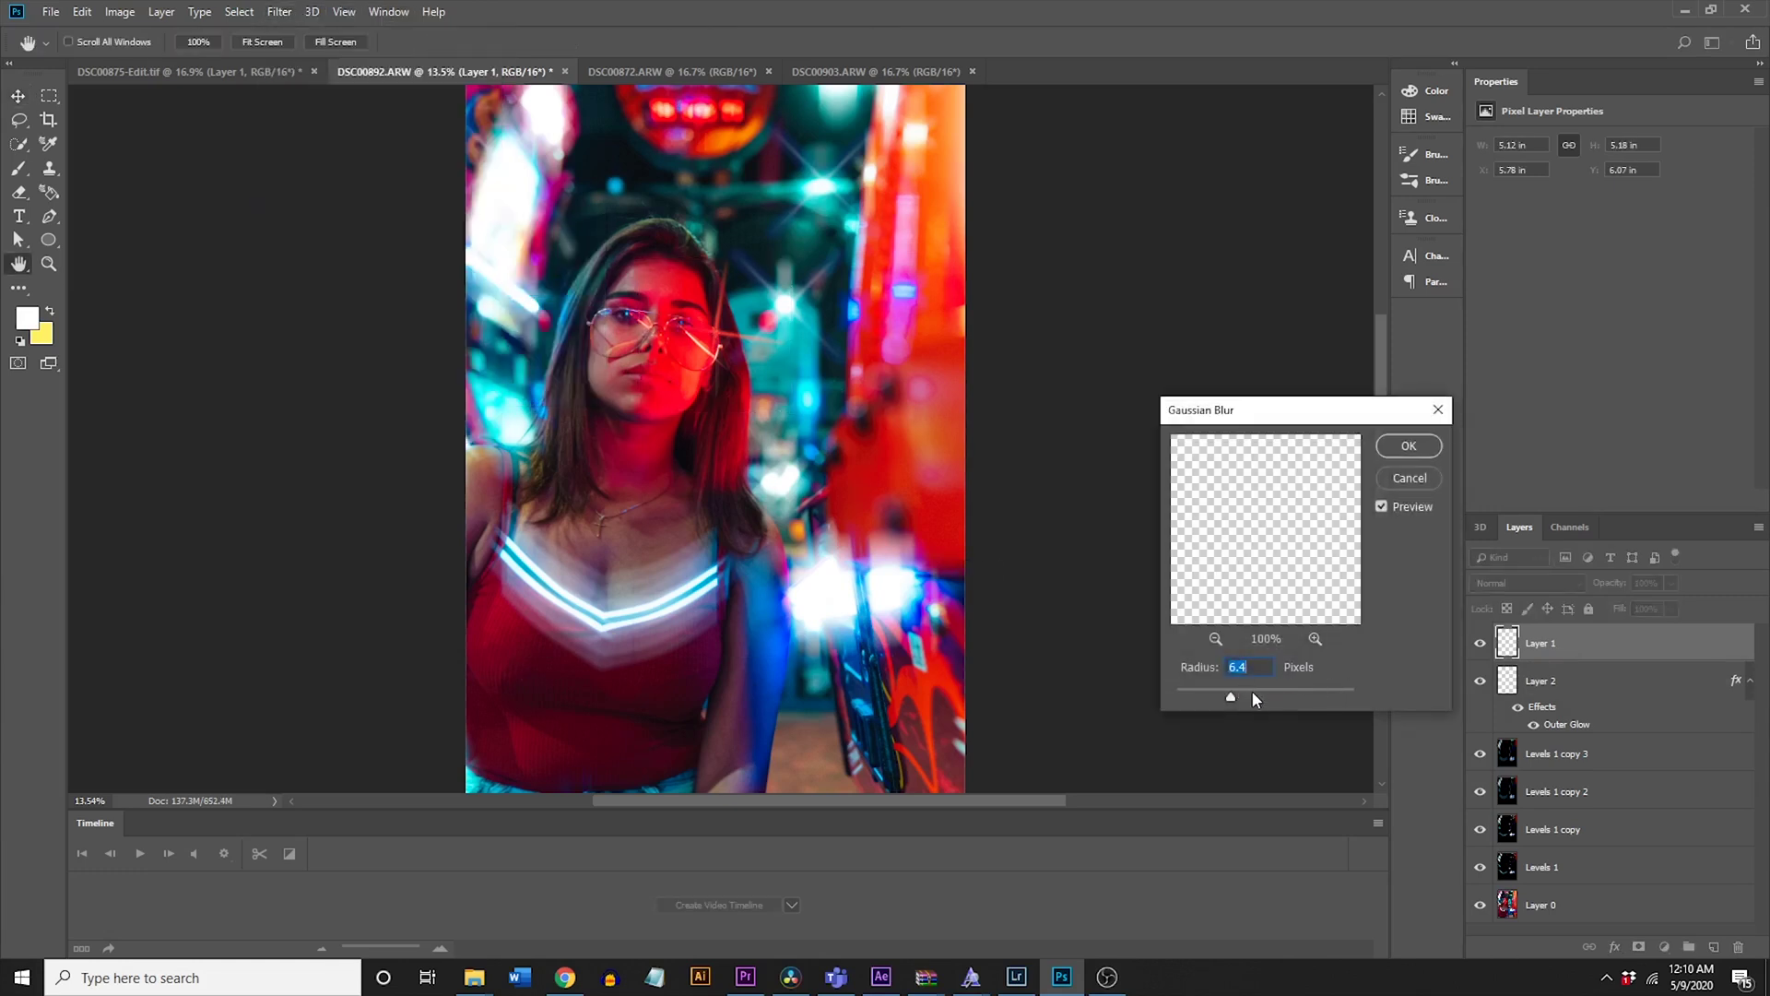
click(1407, 447)
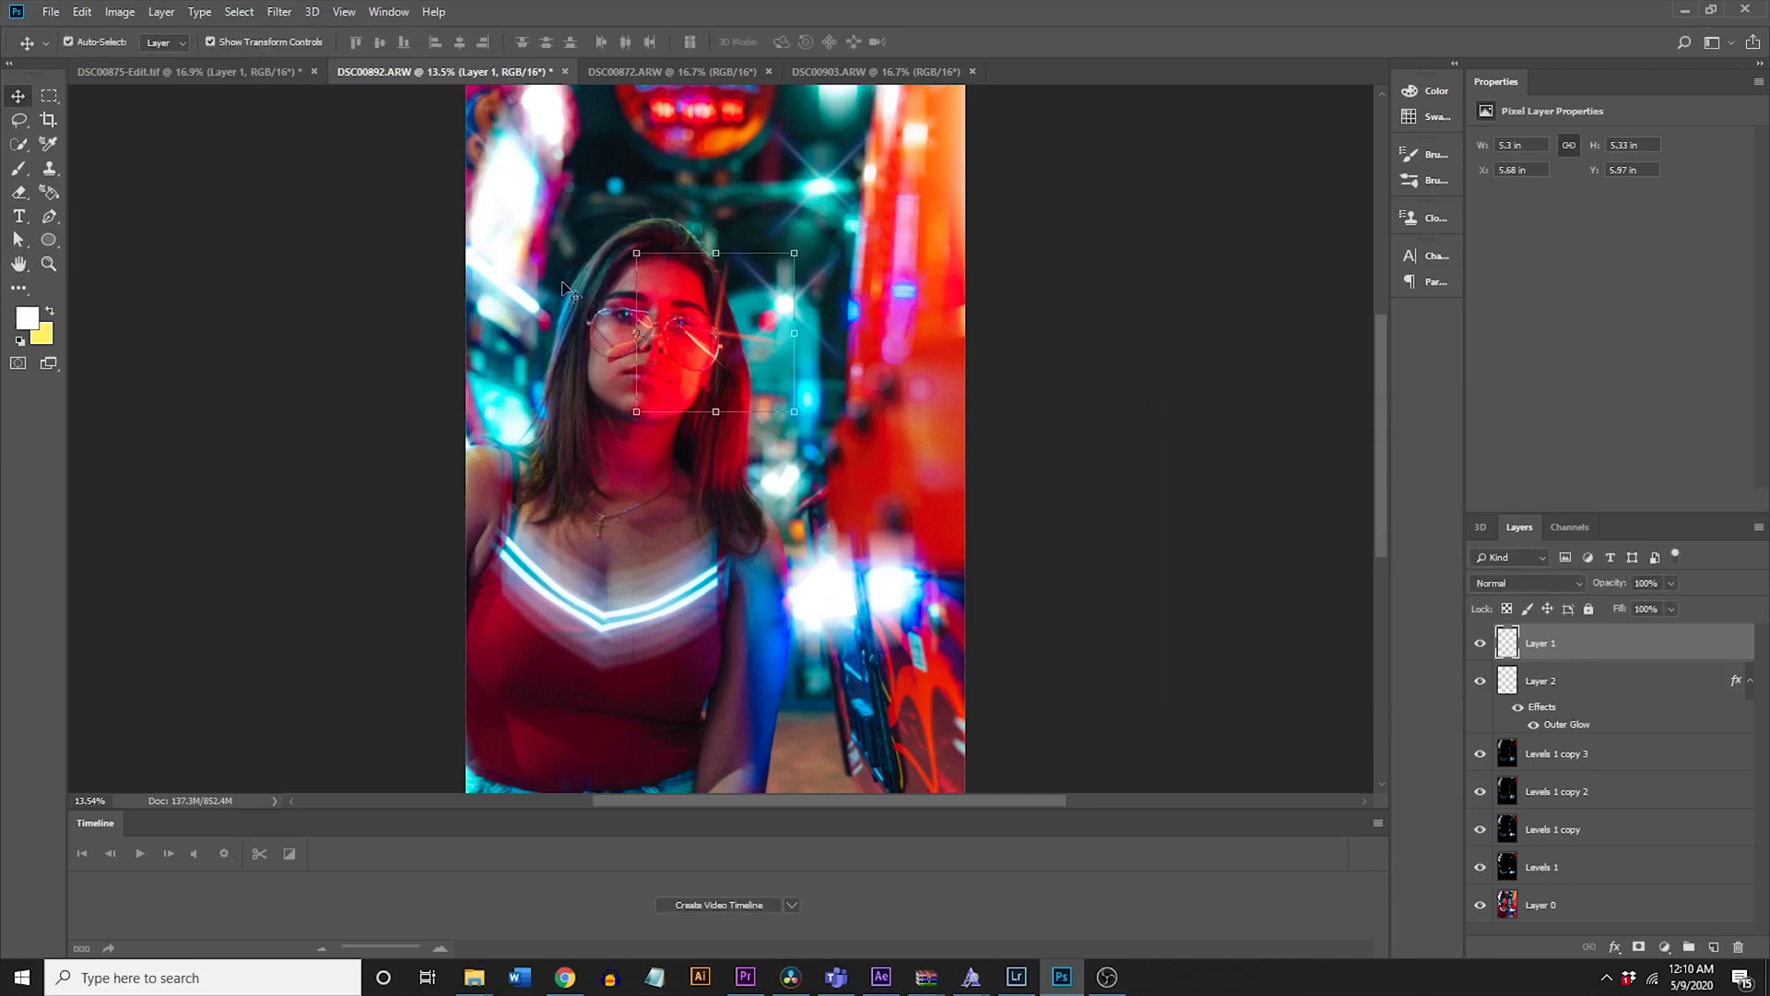
Step: Group Levels 1 and its three copies, and add a white layer mask to the group
scroll(863, 451, down, 2)
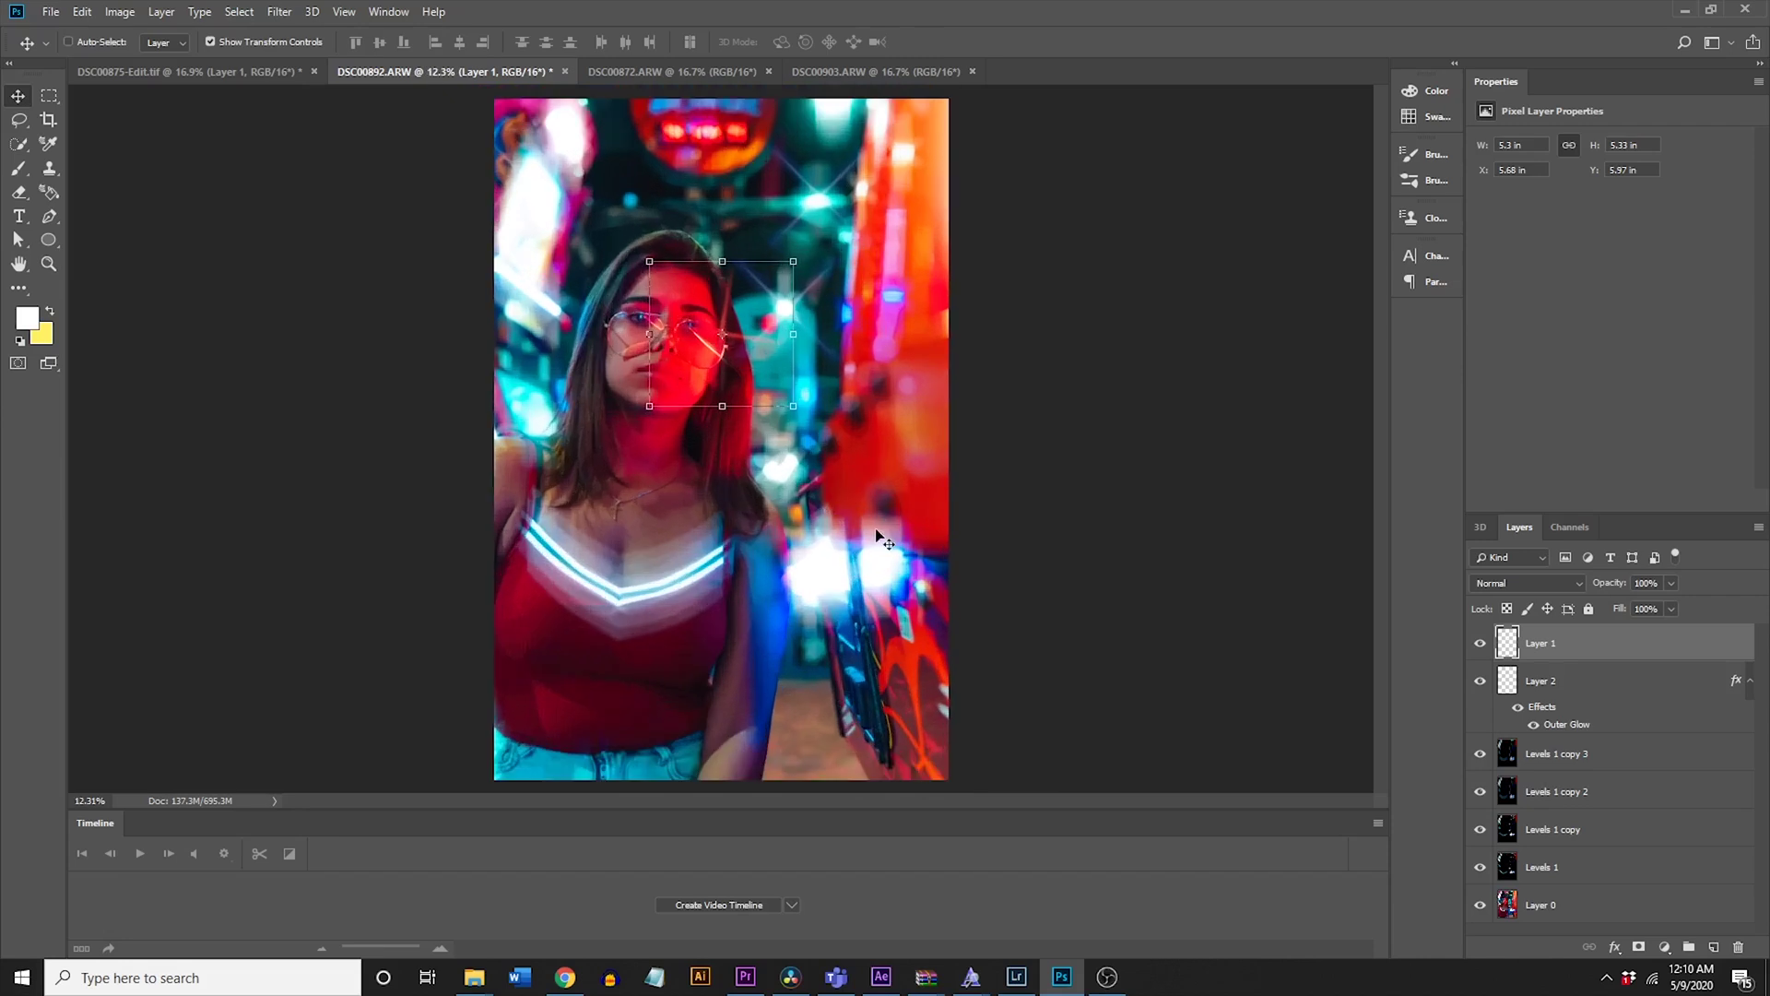
click(631, 609)
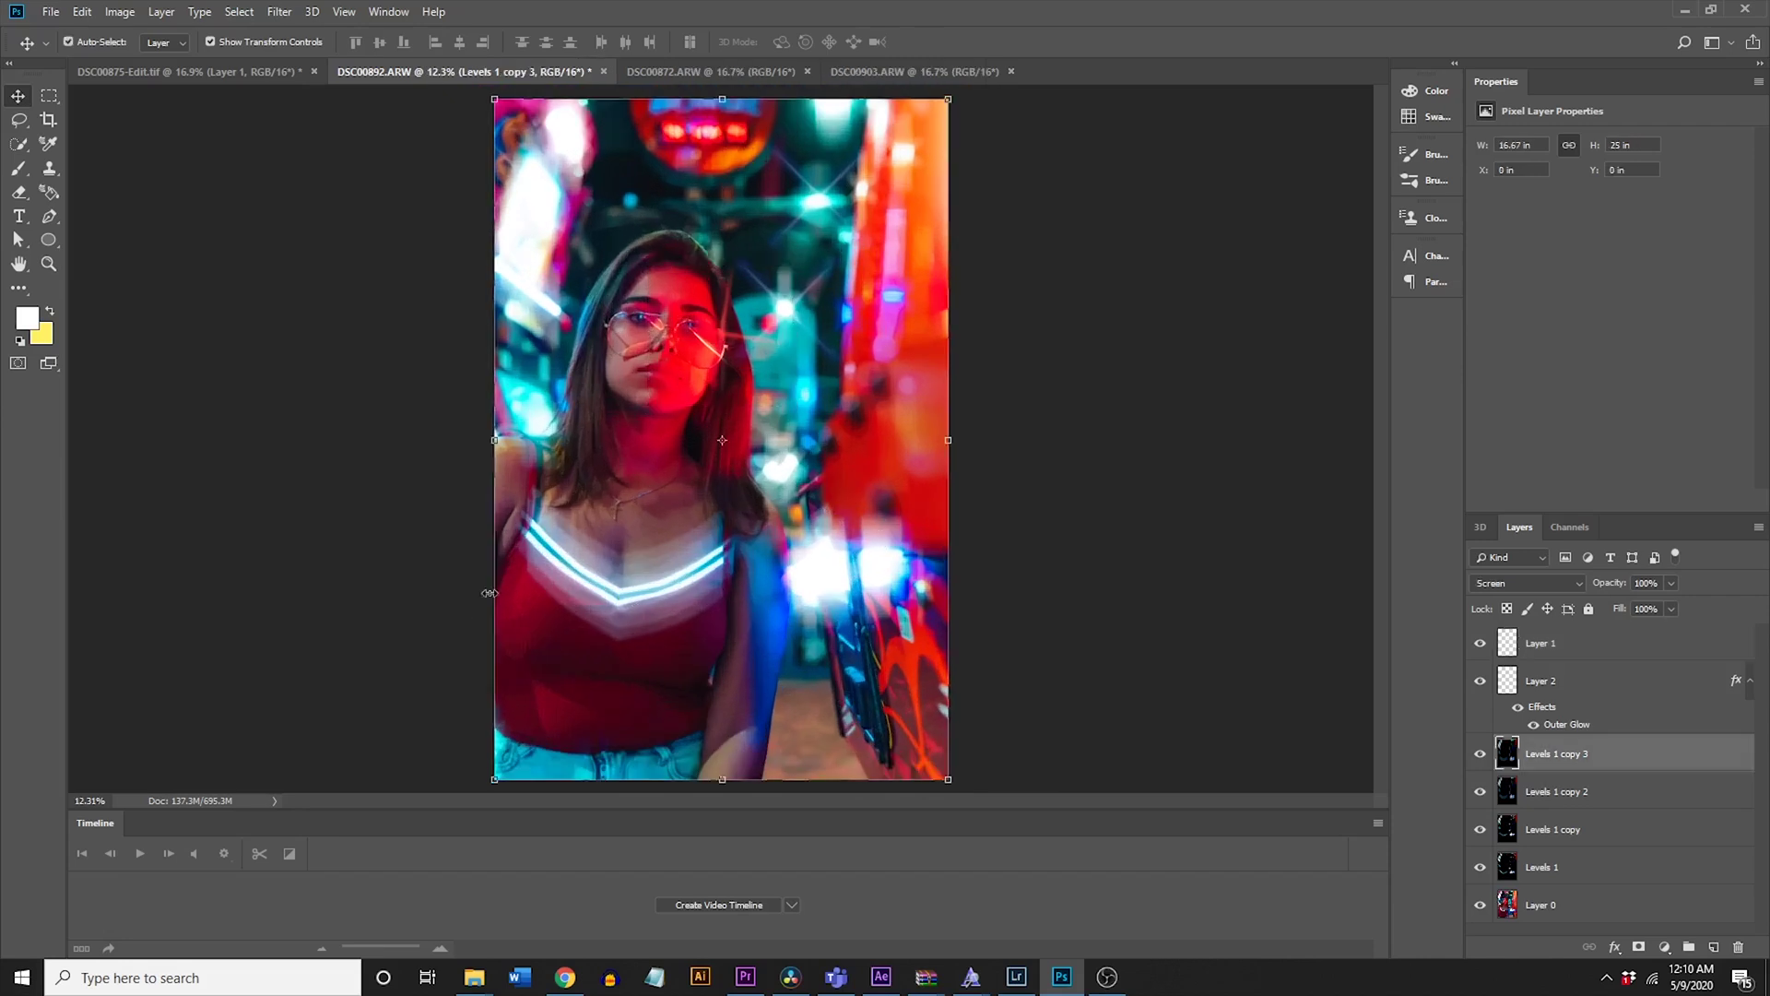
scroll(578, 604, up, 2)
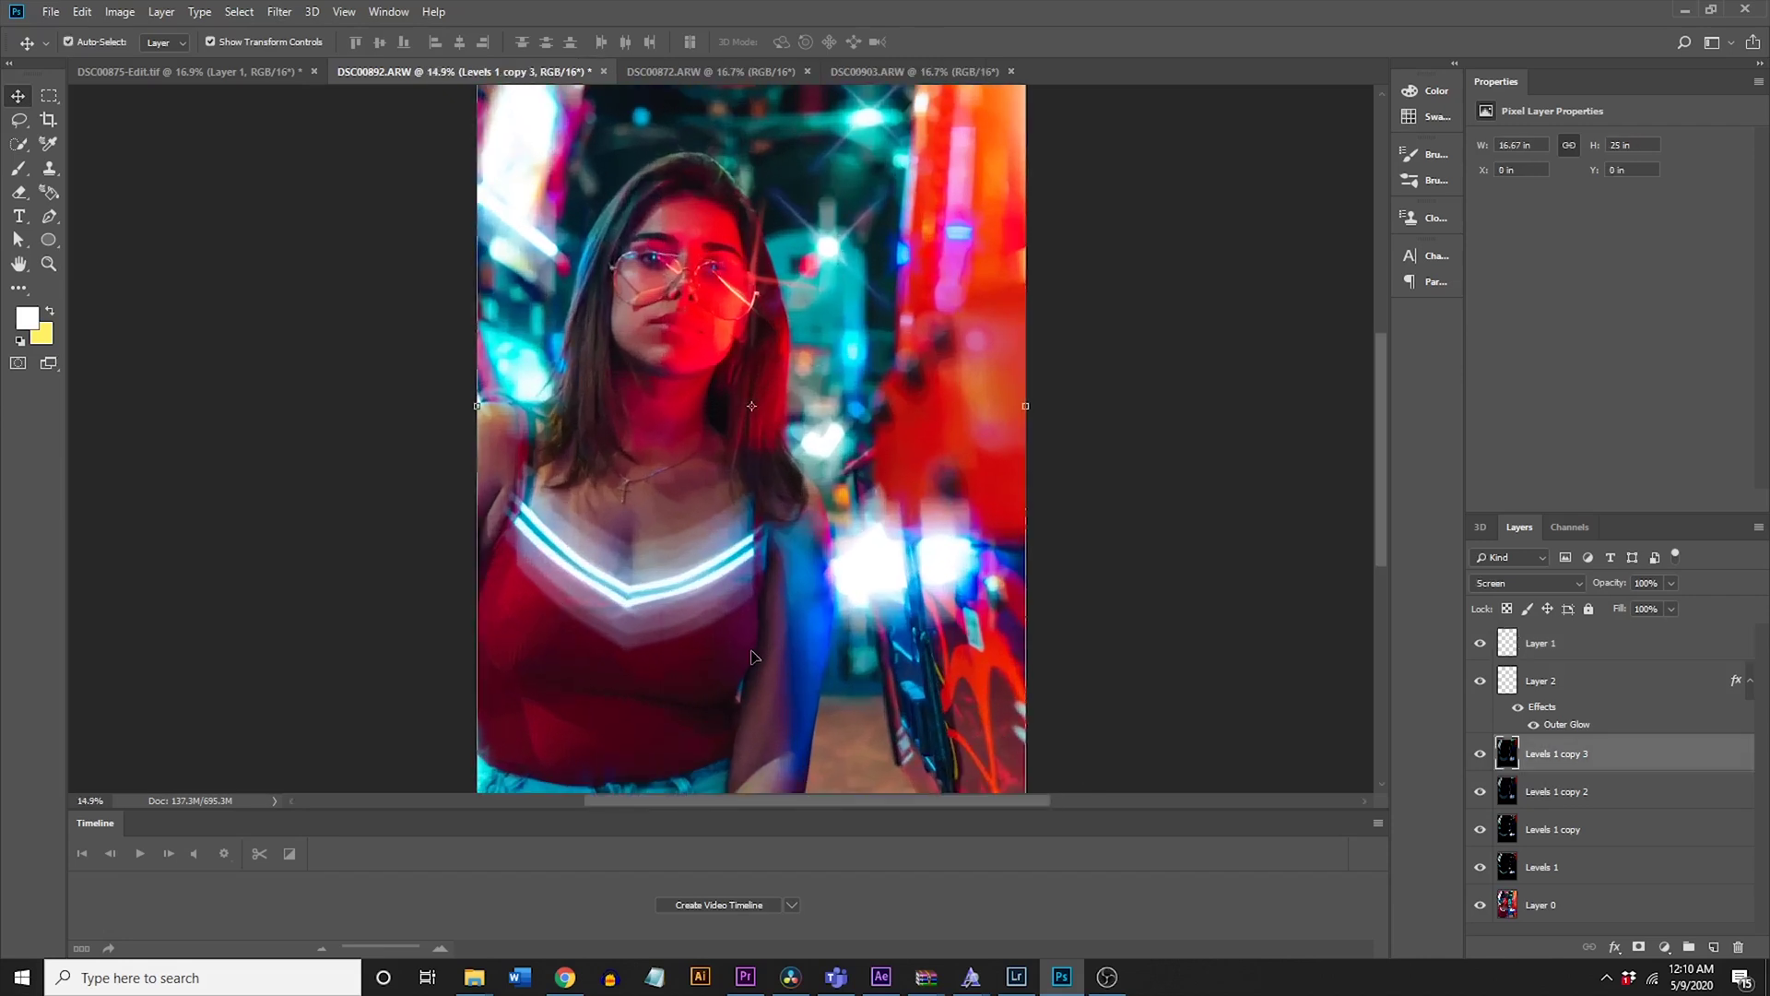
click(1596, 794)
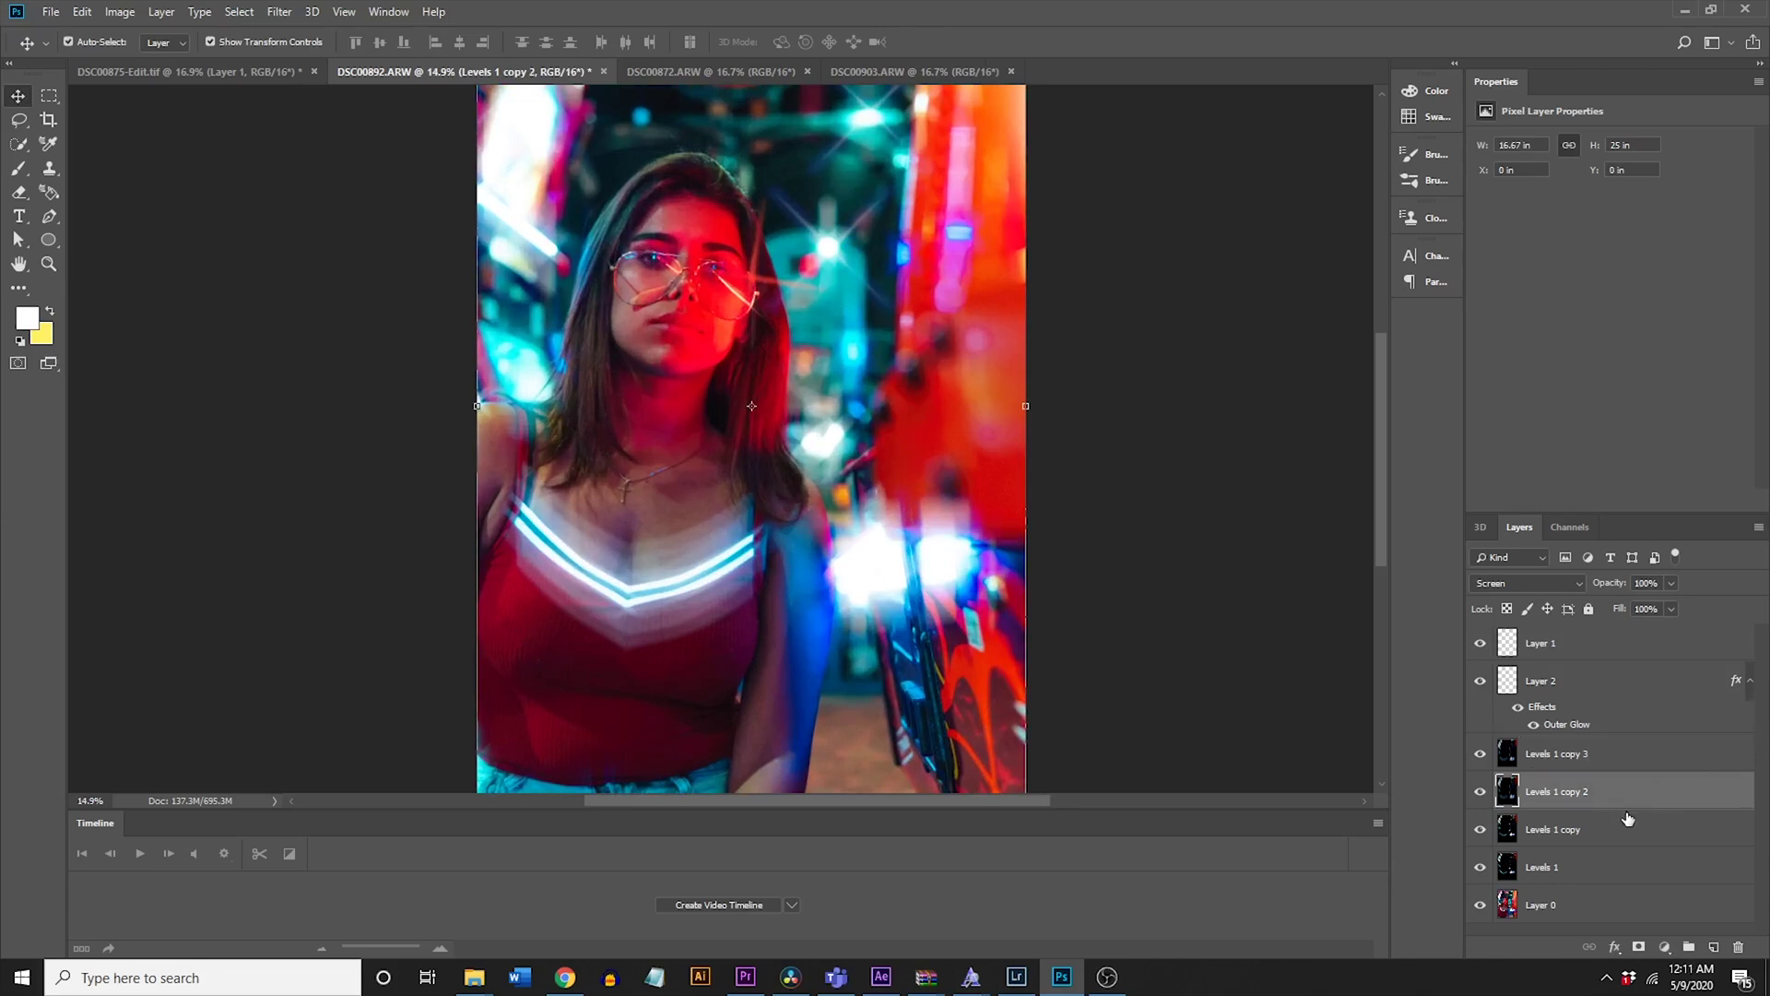
click(1585, 844)
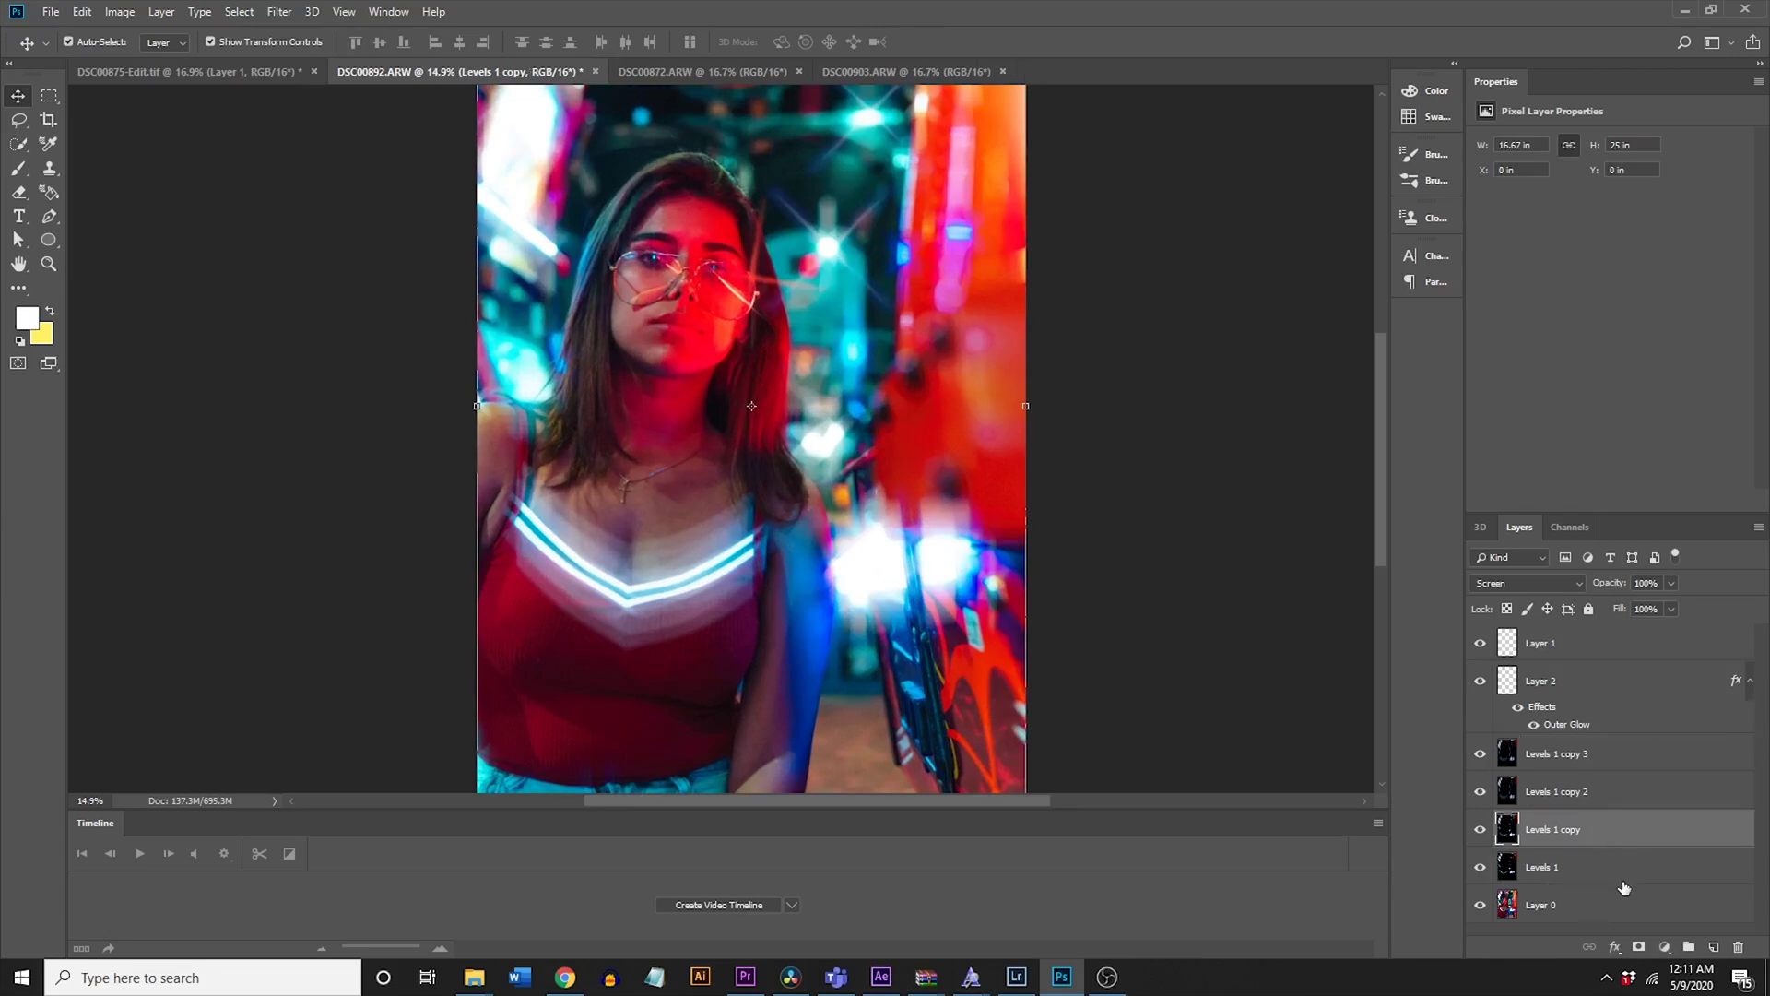
shift+click(1583, 861)
shift+click(1567, 760)
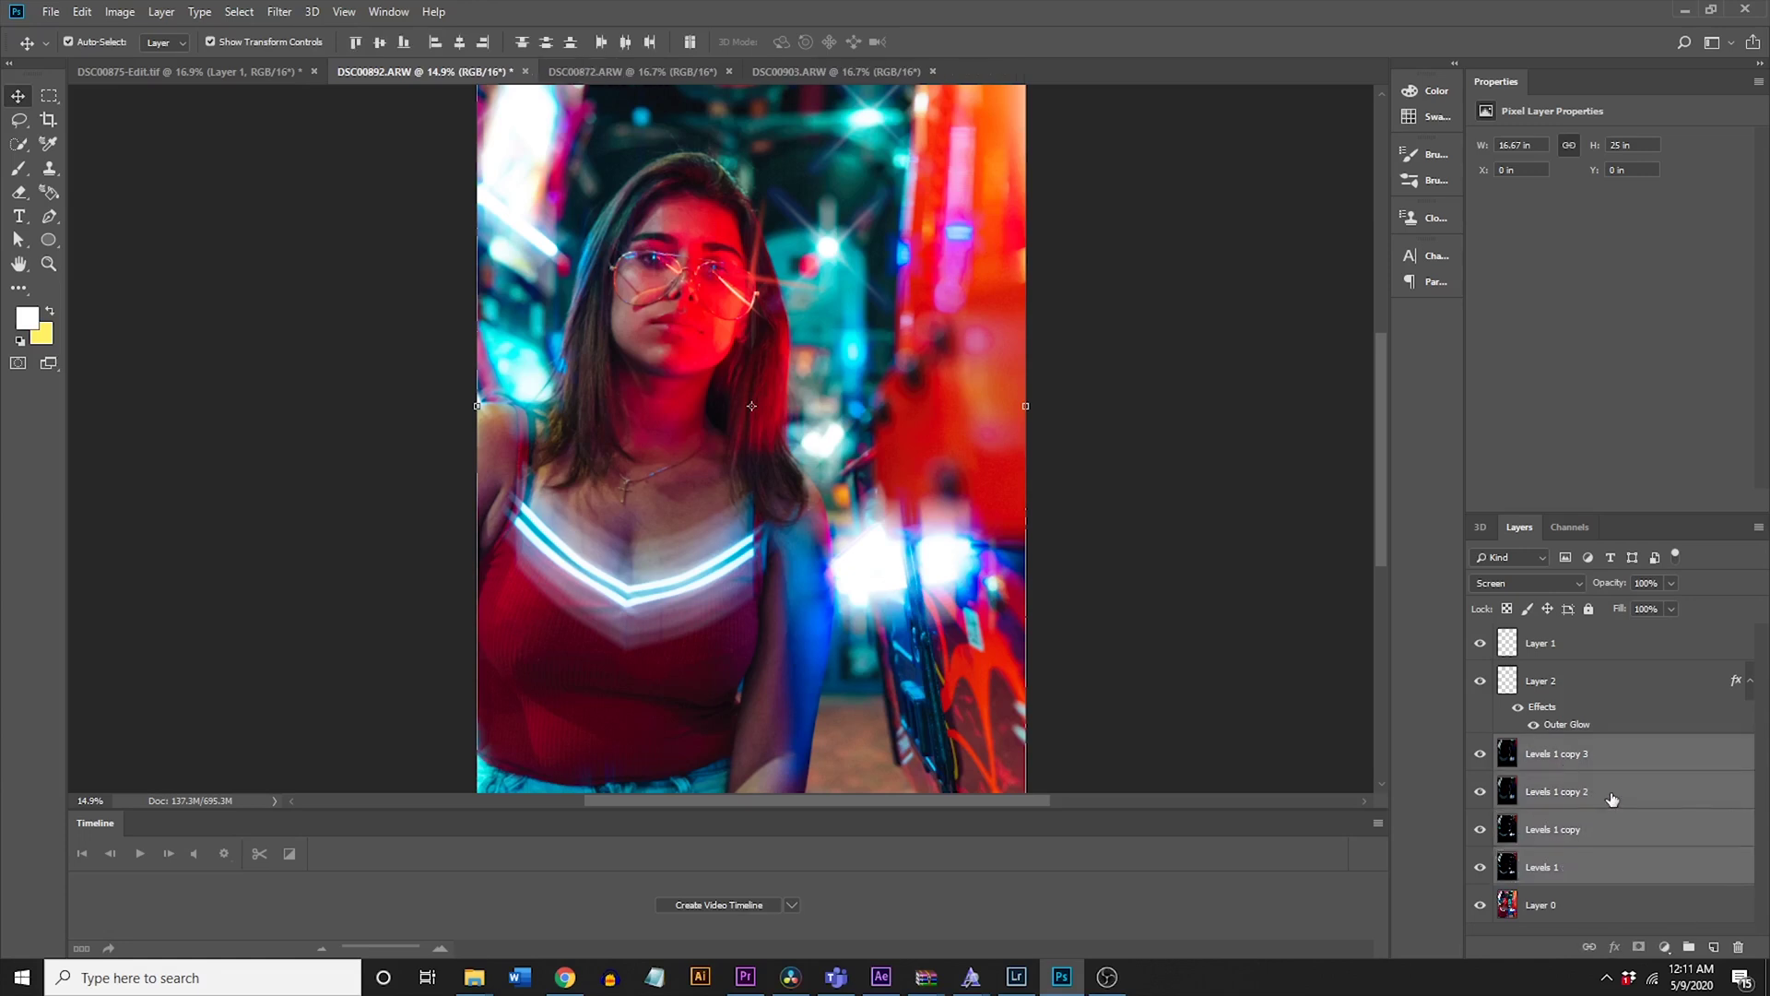
key(ctrl+g)
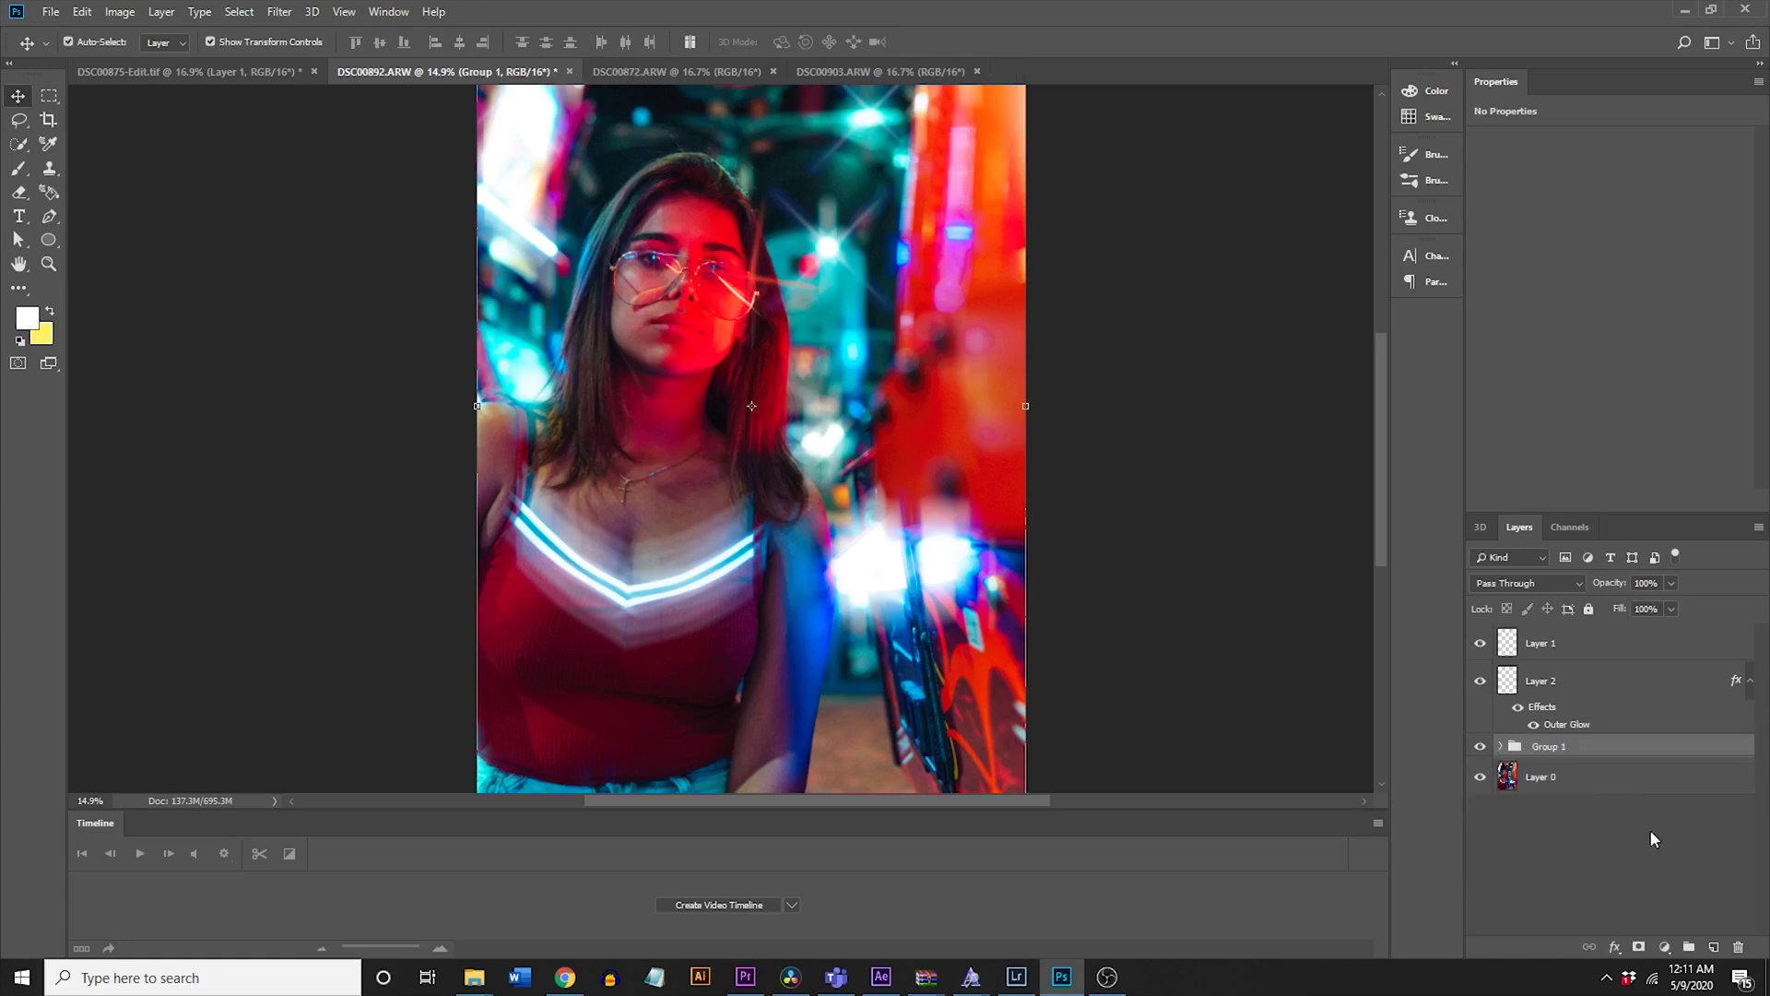
click(1639, 946)
Step: Paint black on Group 1's mask with a 900 px Soft Round Pressure Opacity brush to hide the glow around the shirt's striped neckline
key(b)
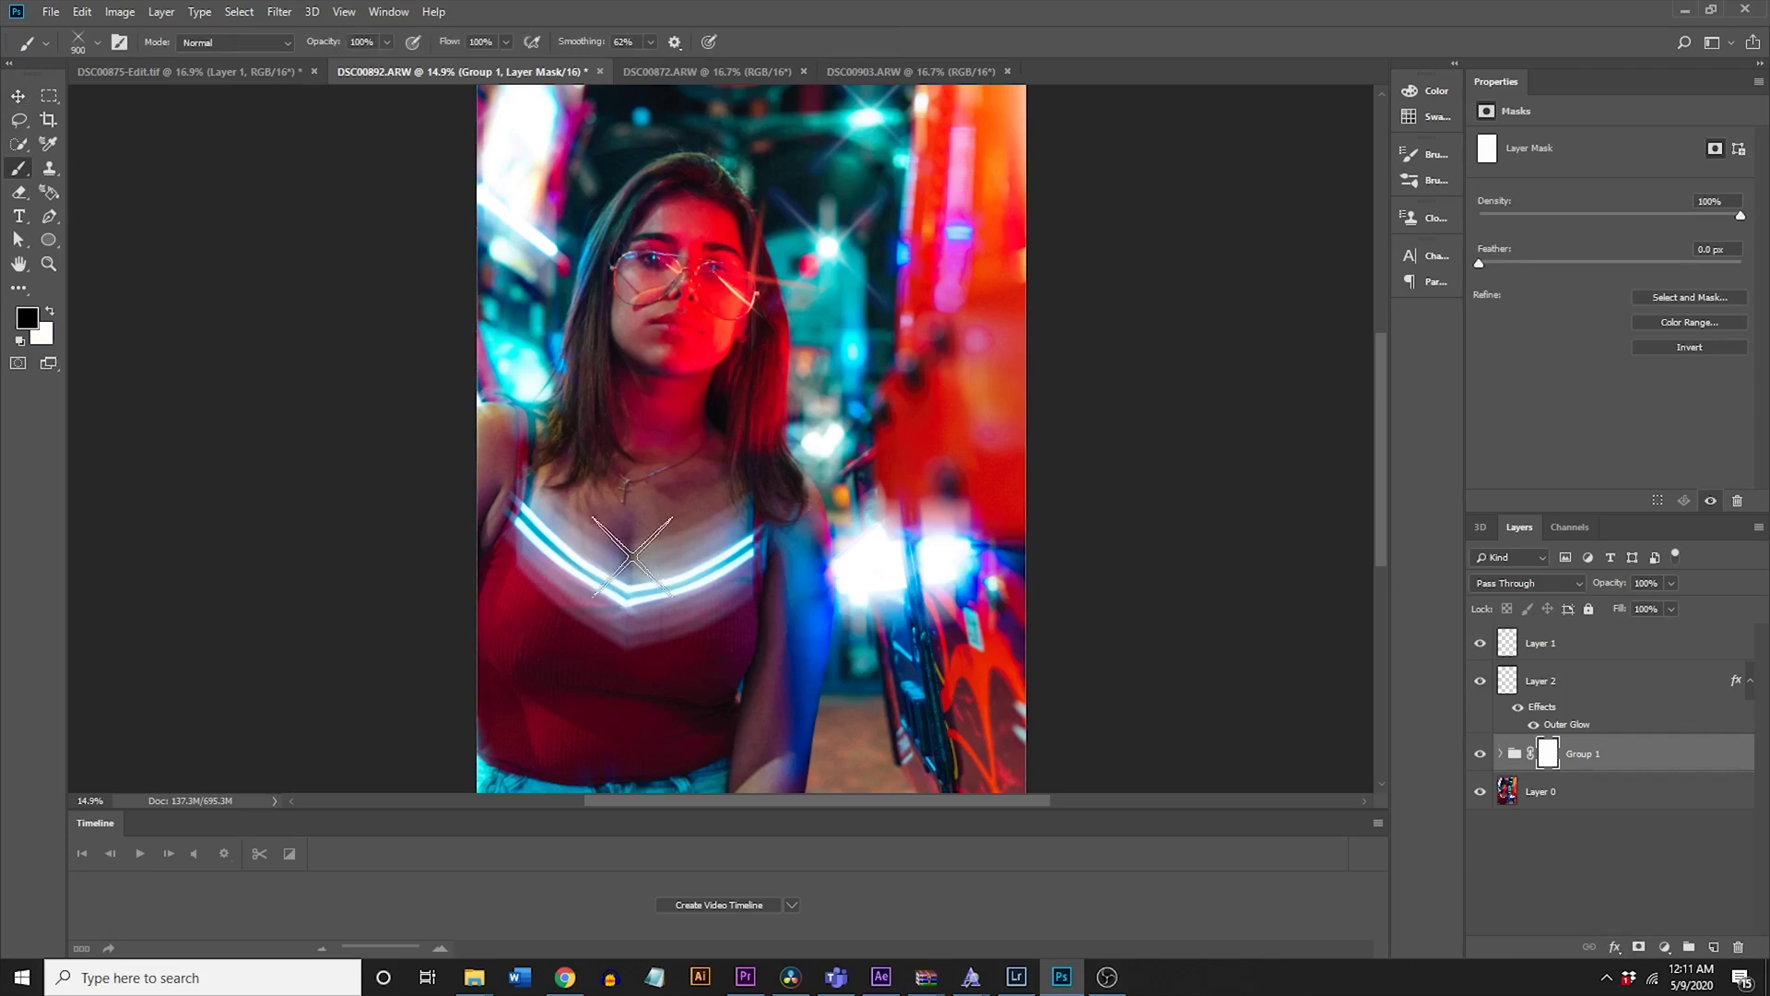
click(97, 47)
scroll(176, 268, down, 5)
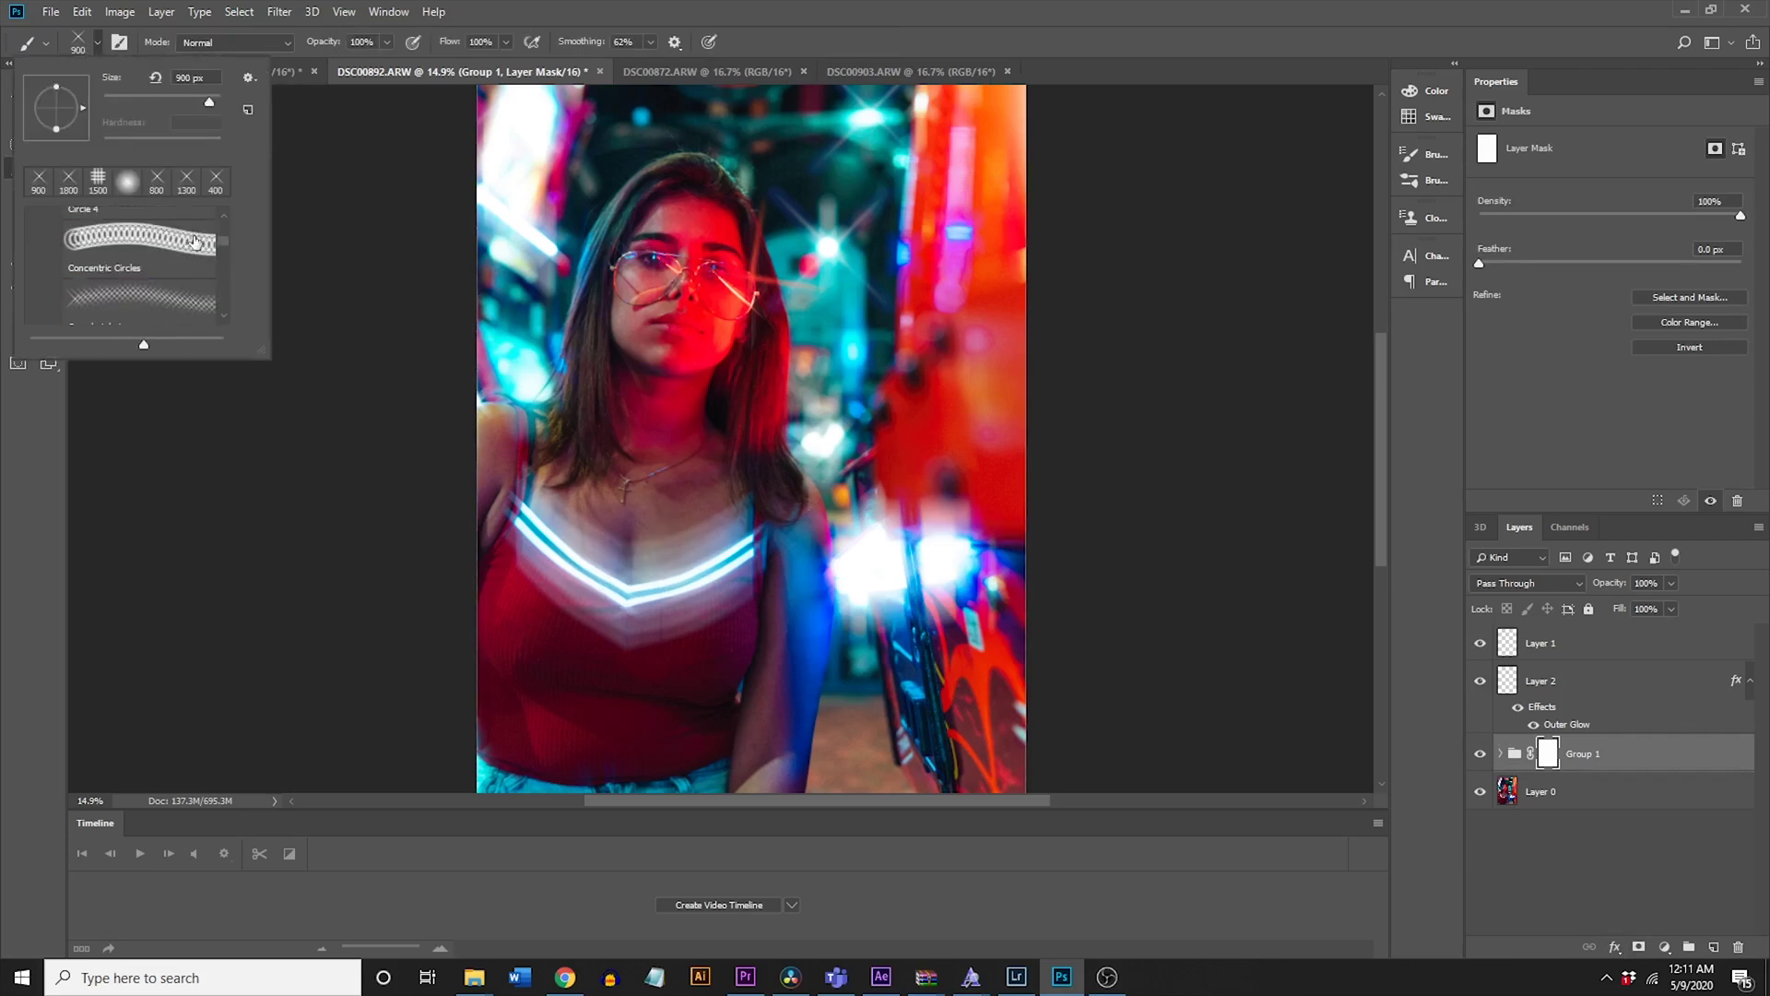
scroll(176, 267, up, 5)
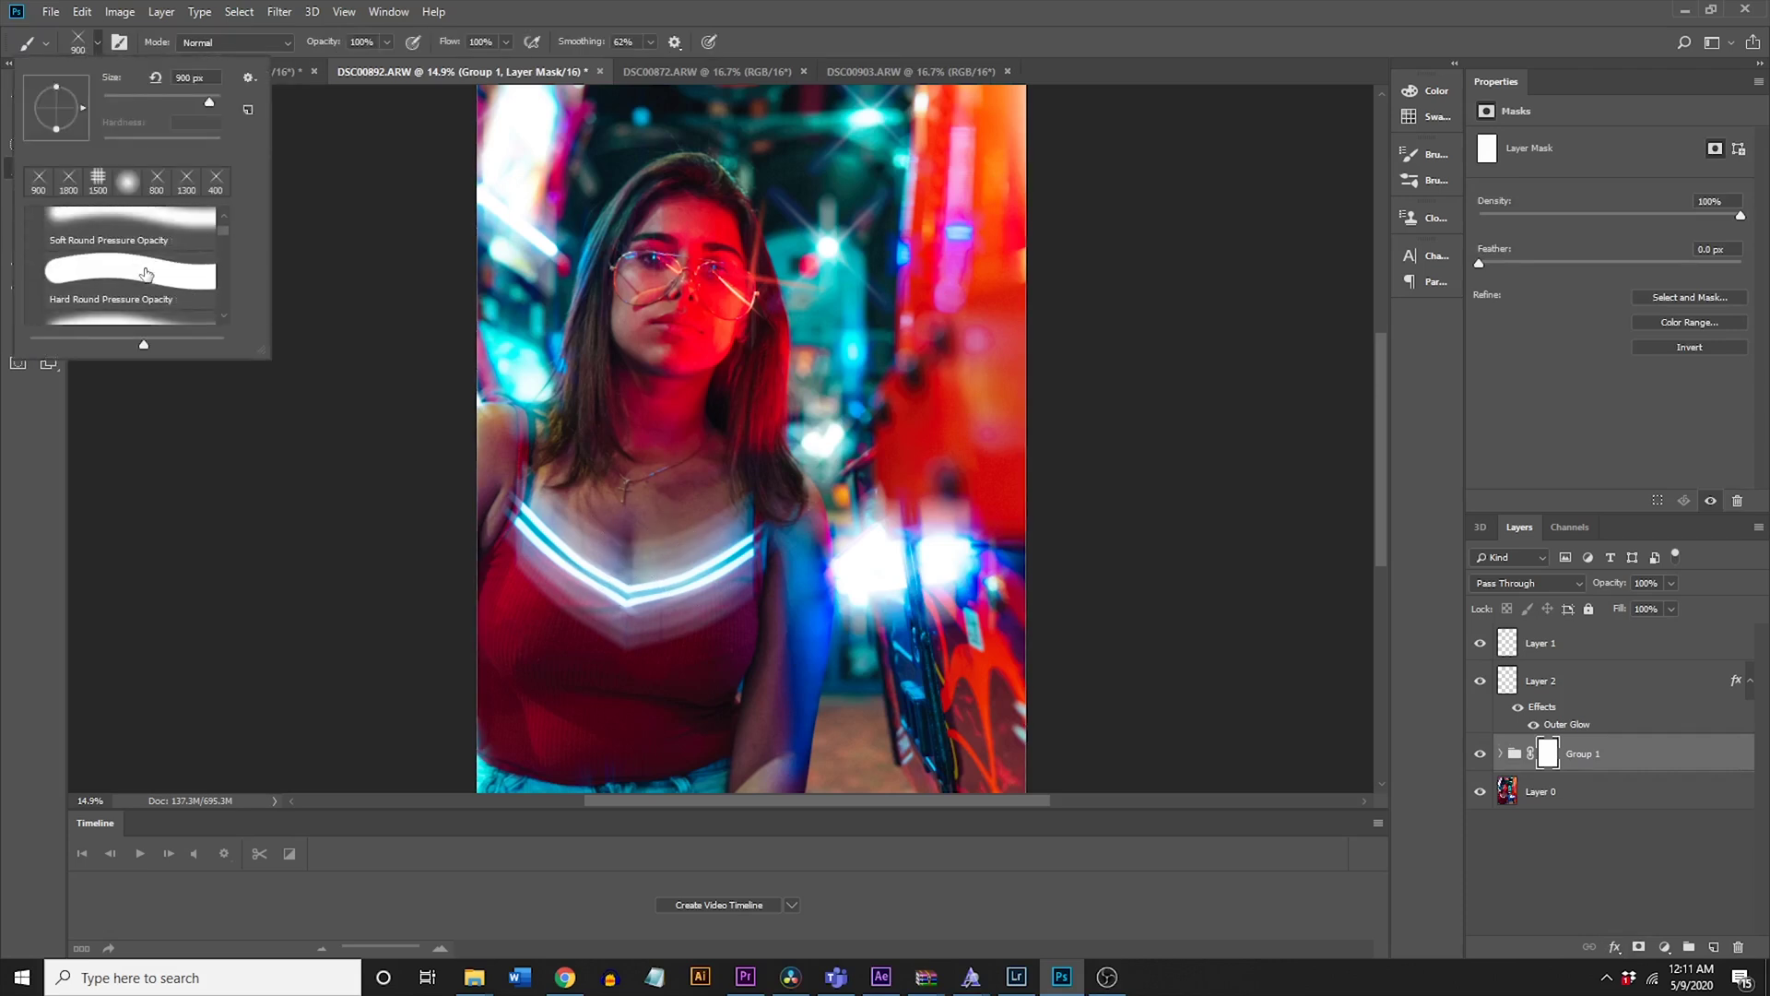
scroll(113, 263, up, 1)
click(110, 245)
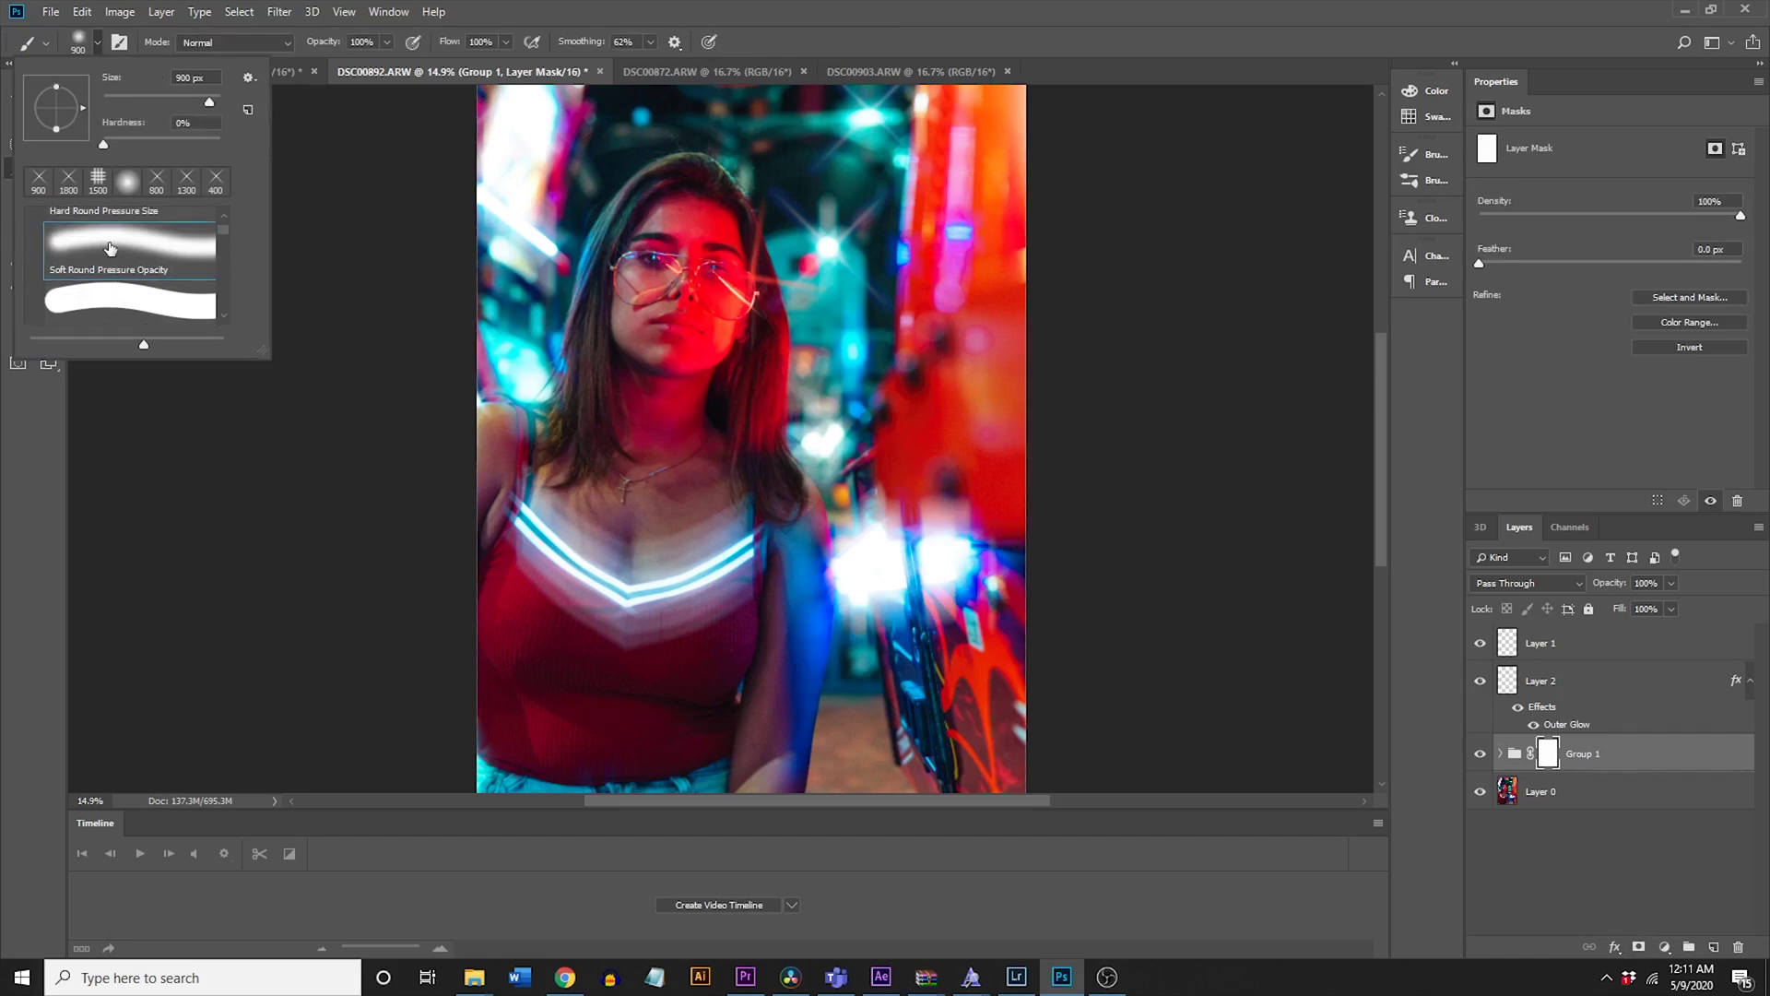
click(619, 7)
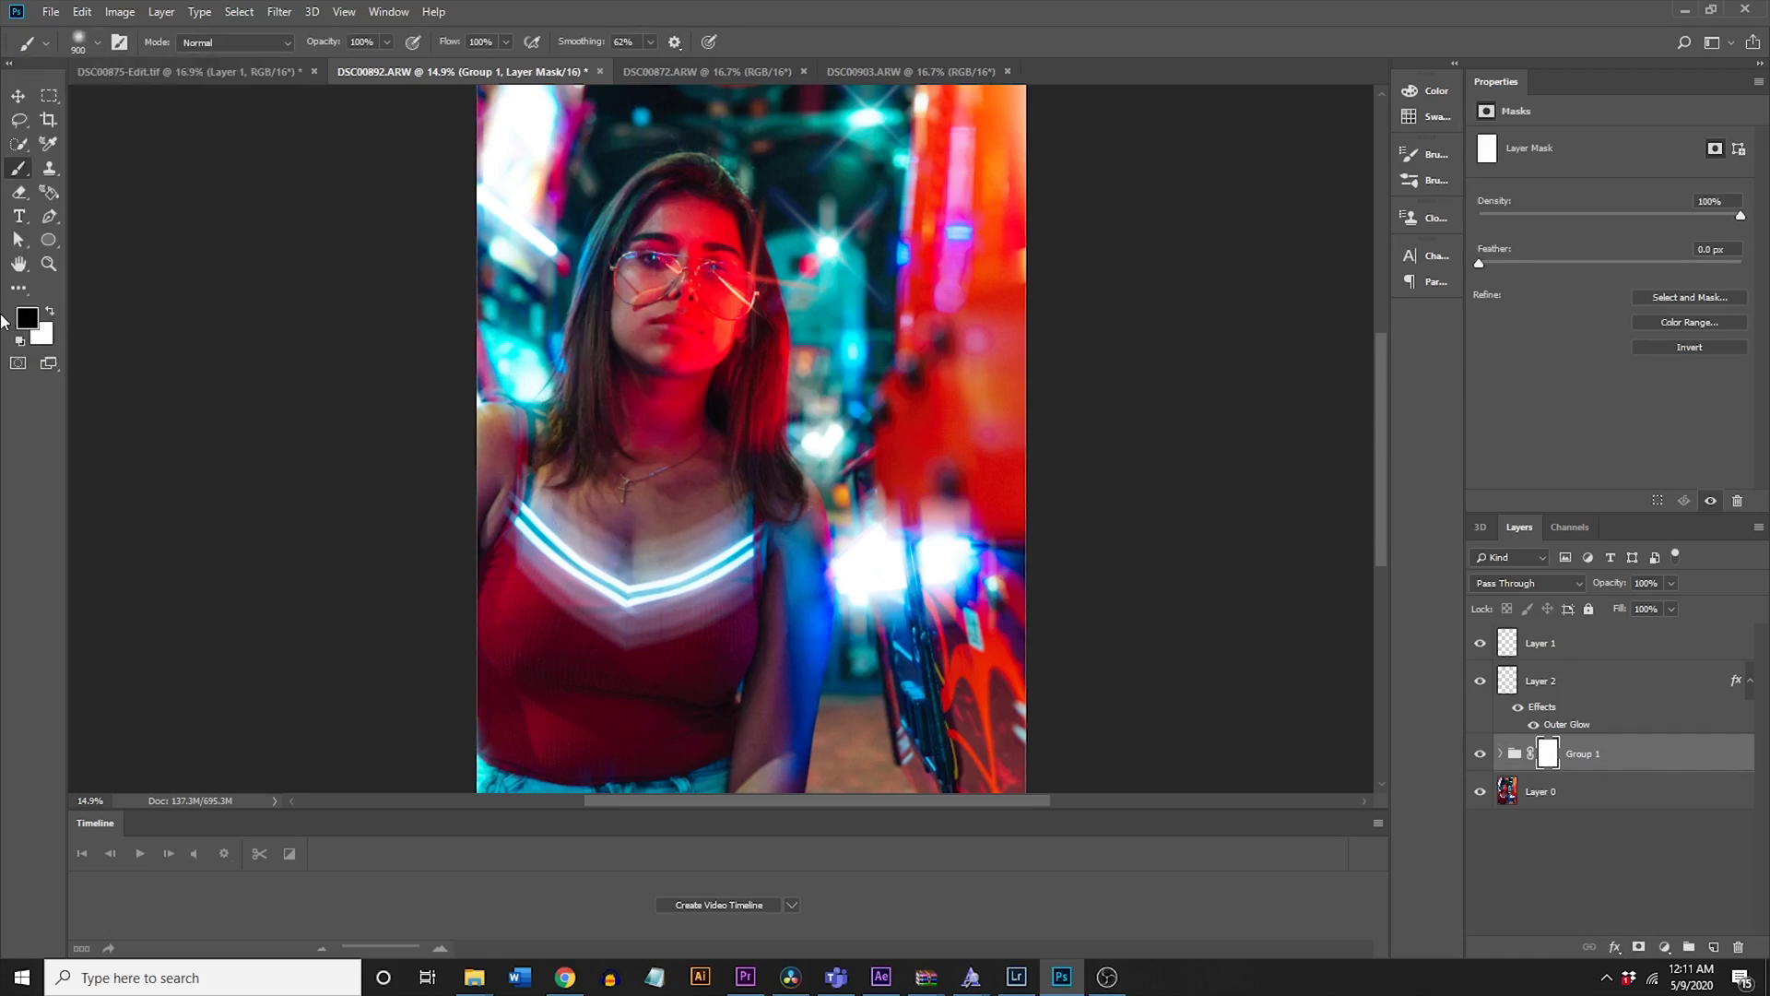
mouse_move(525, 565)
mouse_down()
mouse_move(665, 636)
mouse_move(641, 602)
mouse_move(694, 586)
mouse_up()
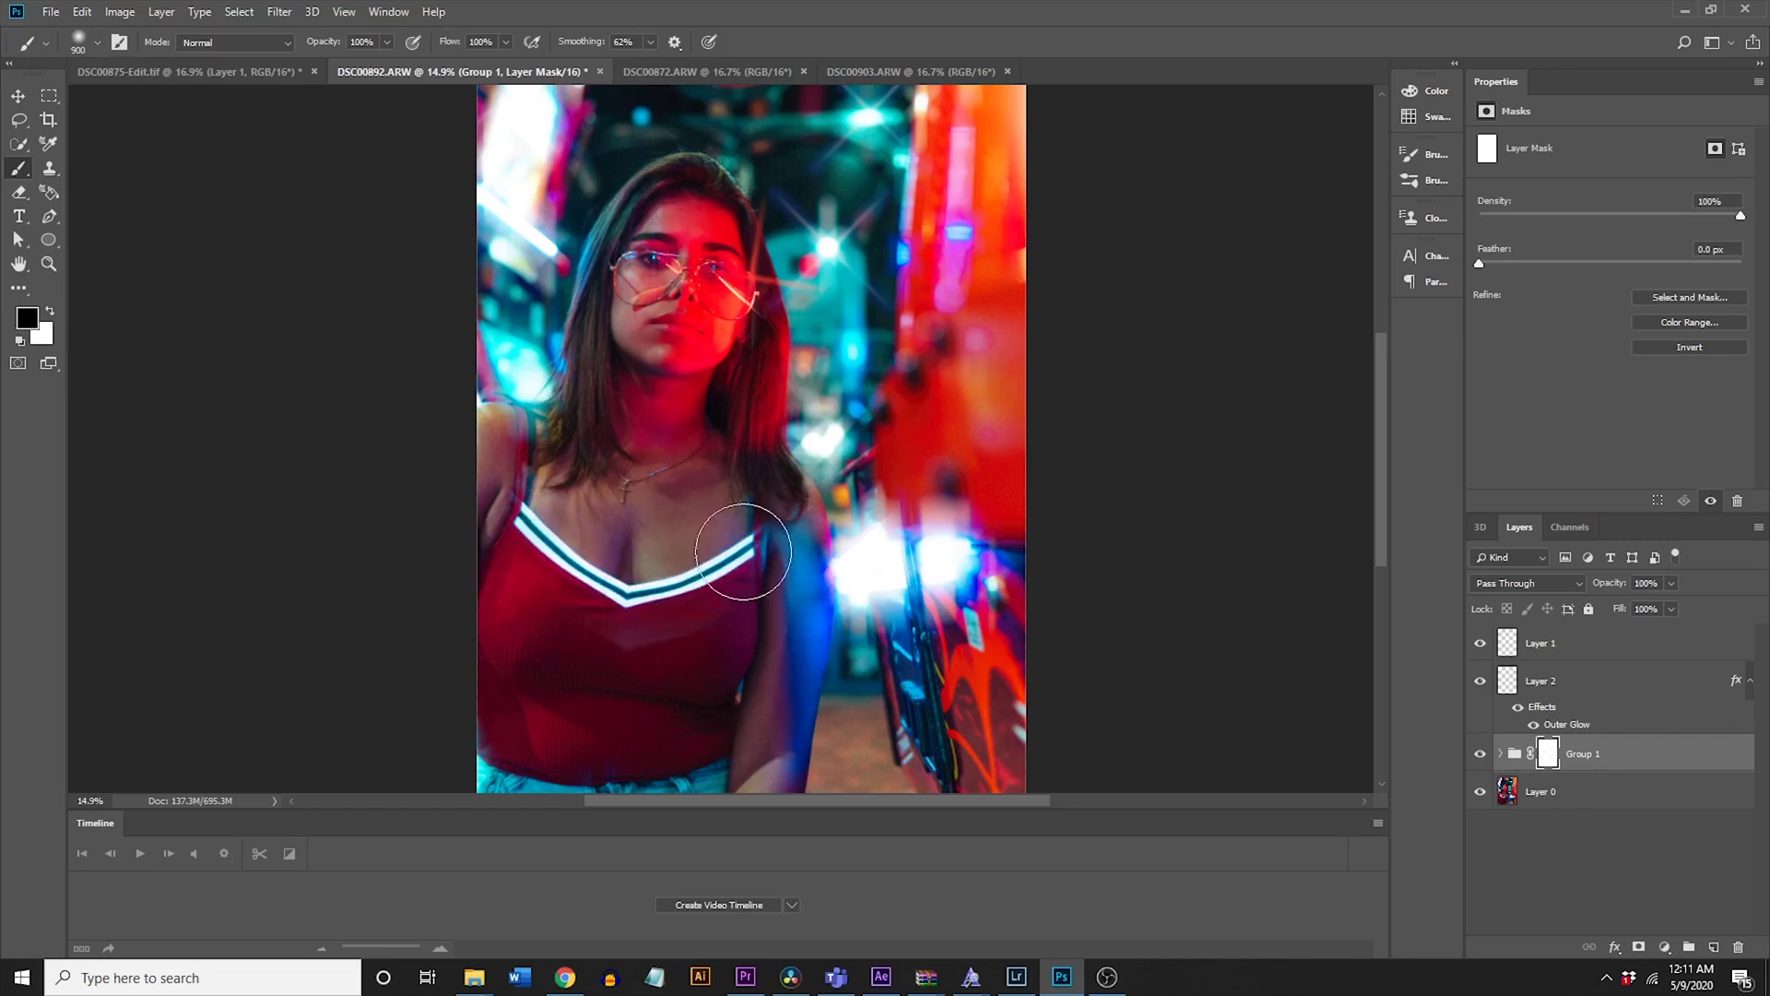
scroll(723, 590, down, 2)
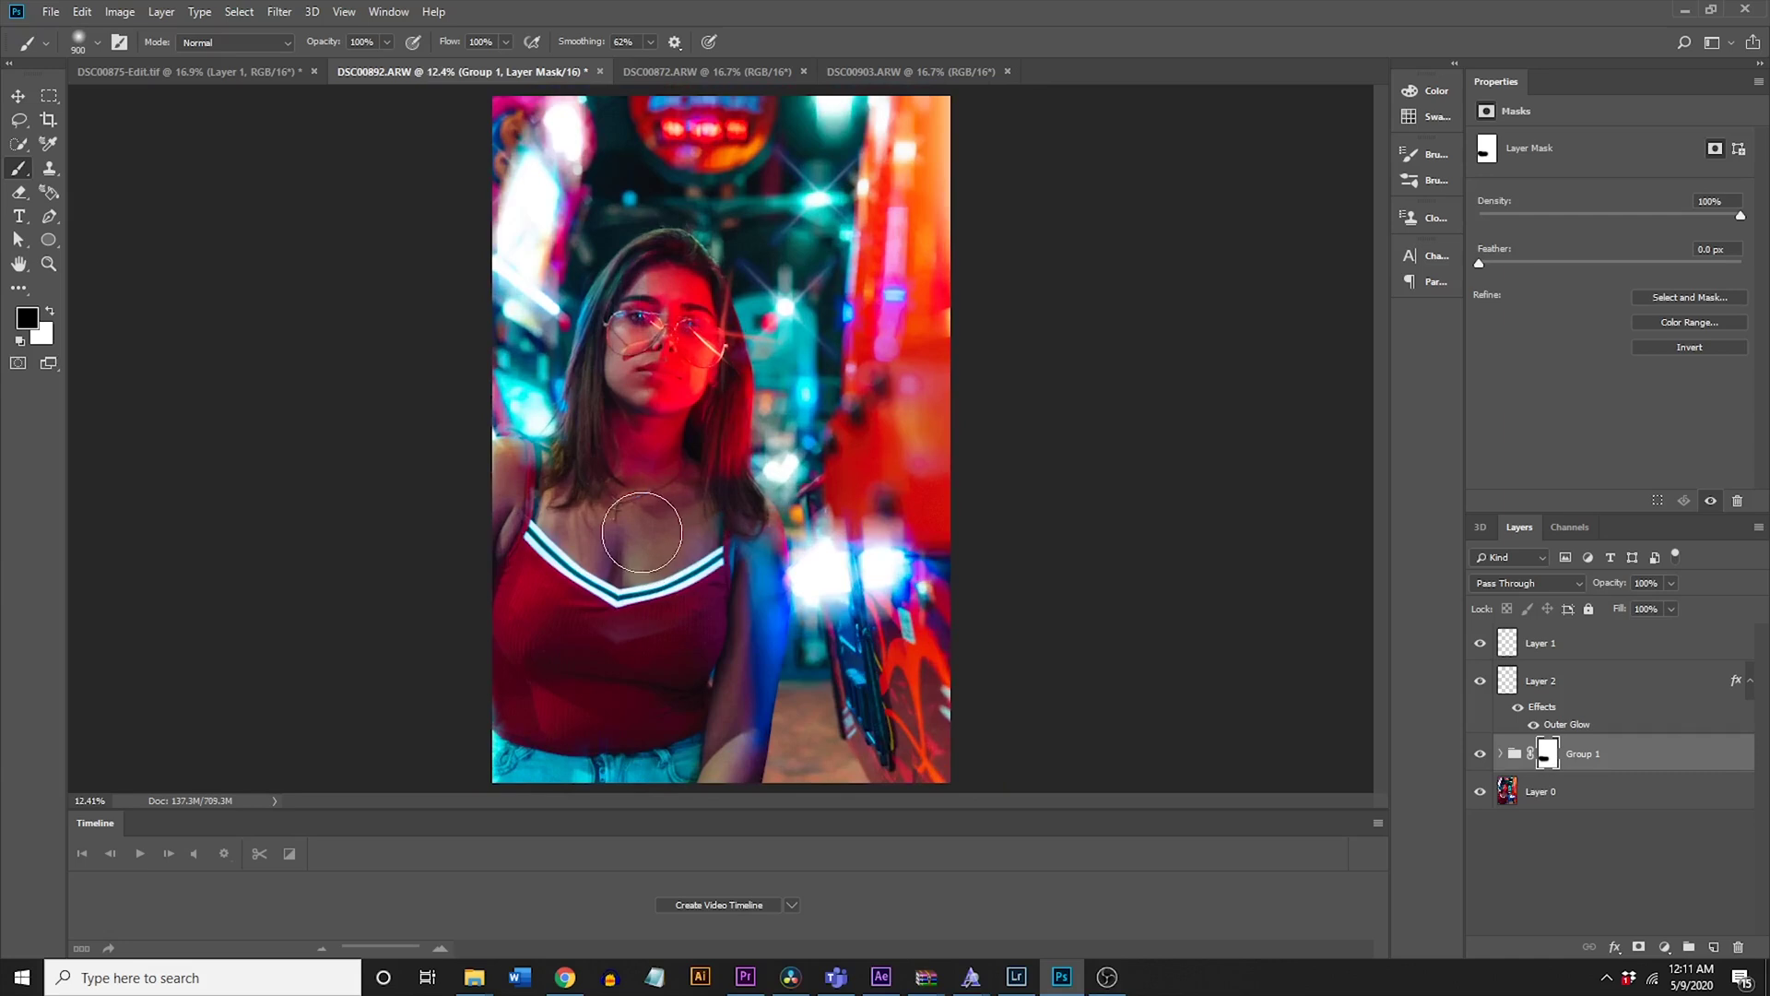
scroll(619, 553, up, 2)
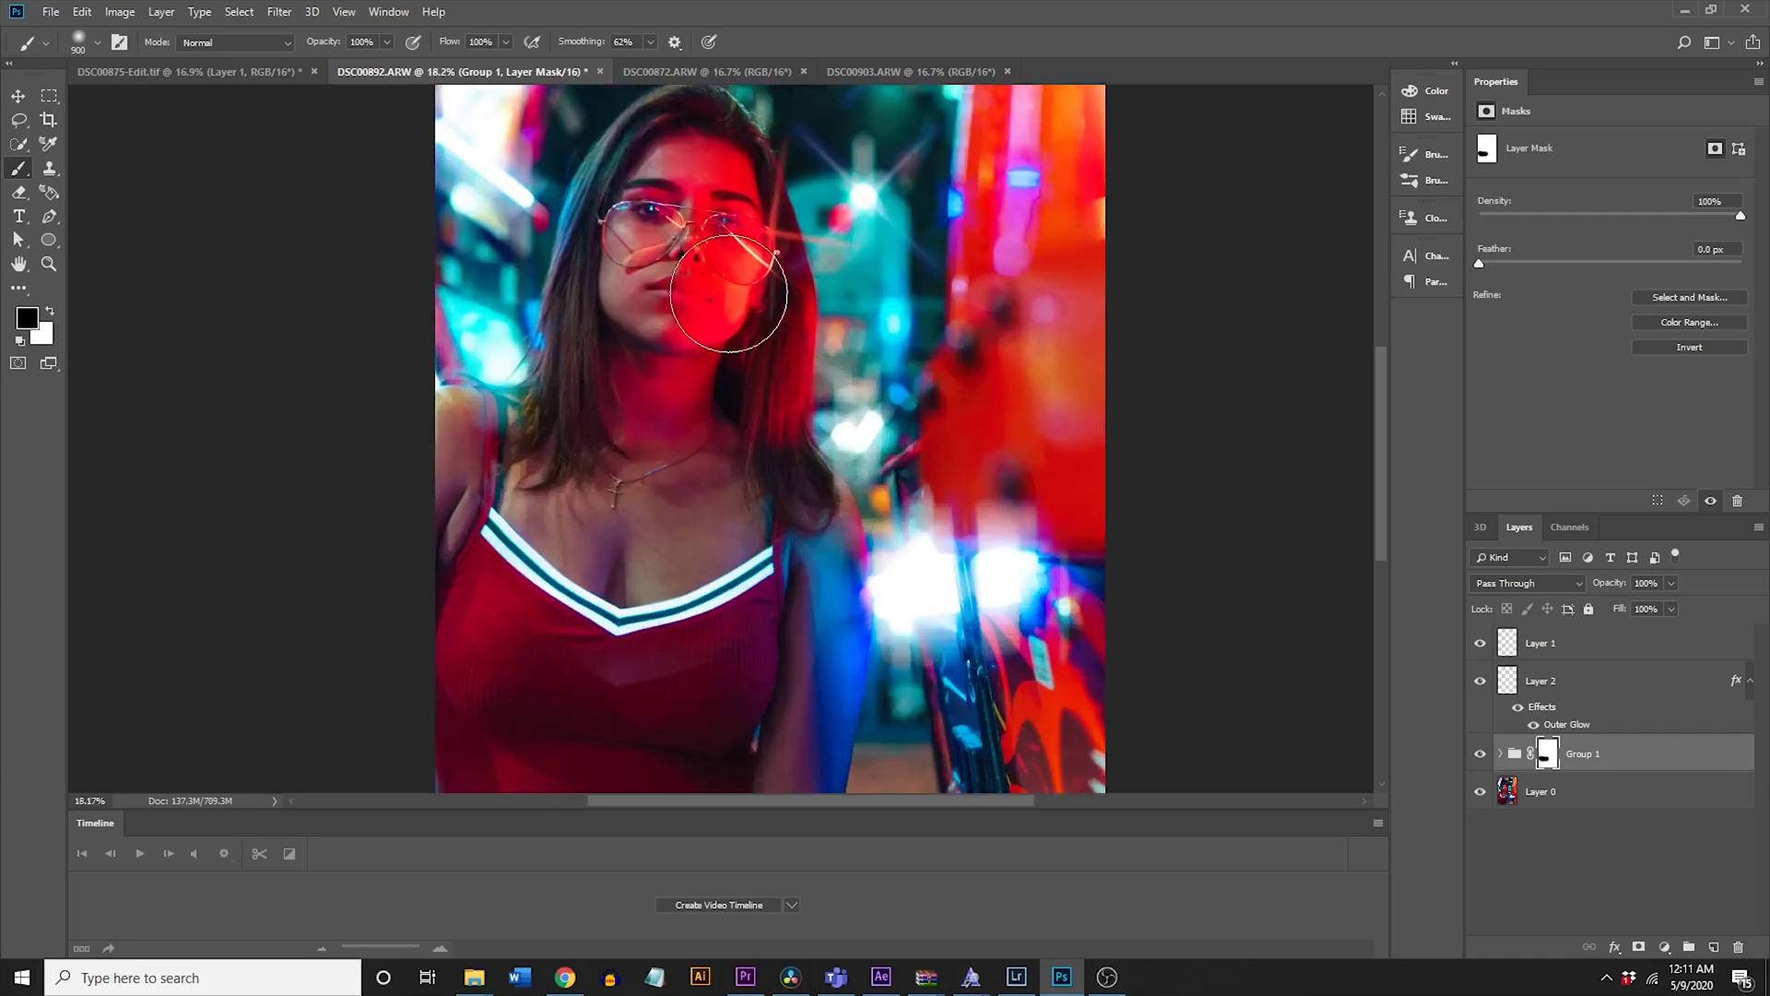
scroll(786, 369, down, 1)
scroll(786, 369, down, 1)
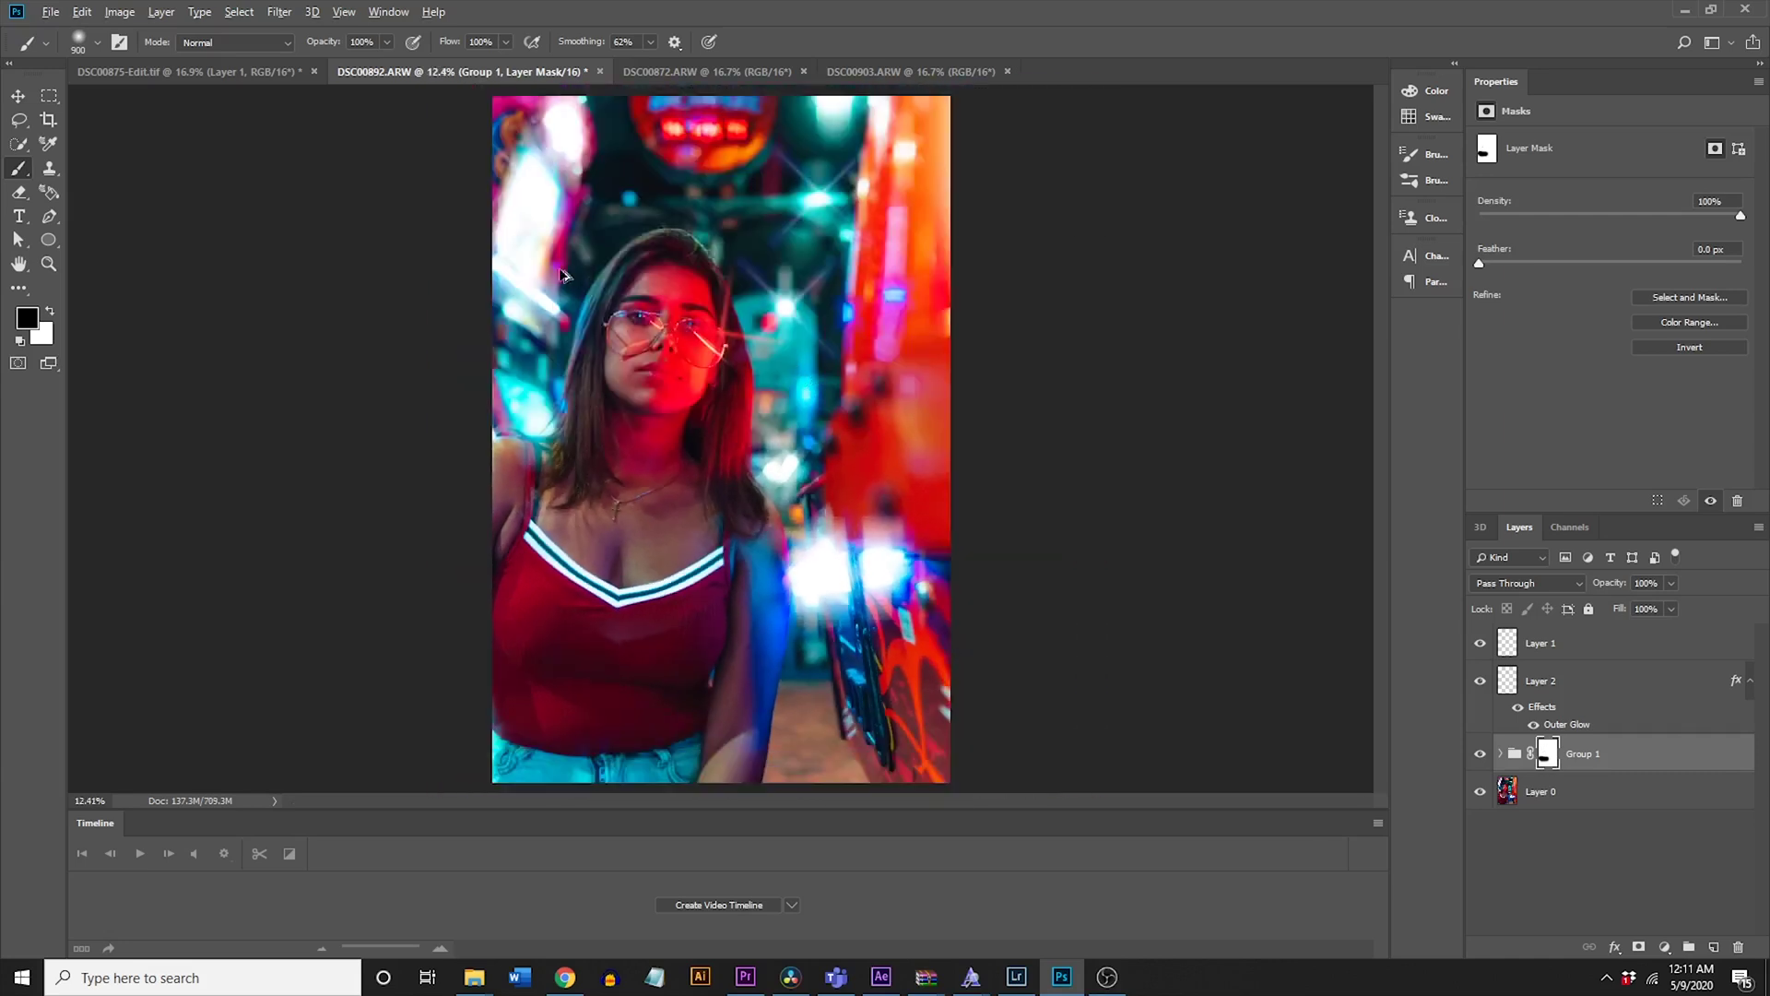
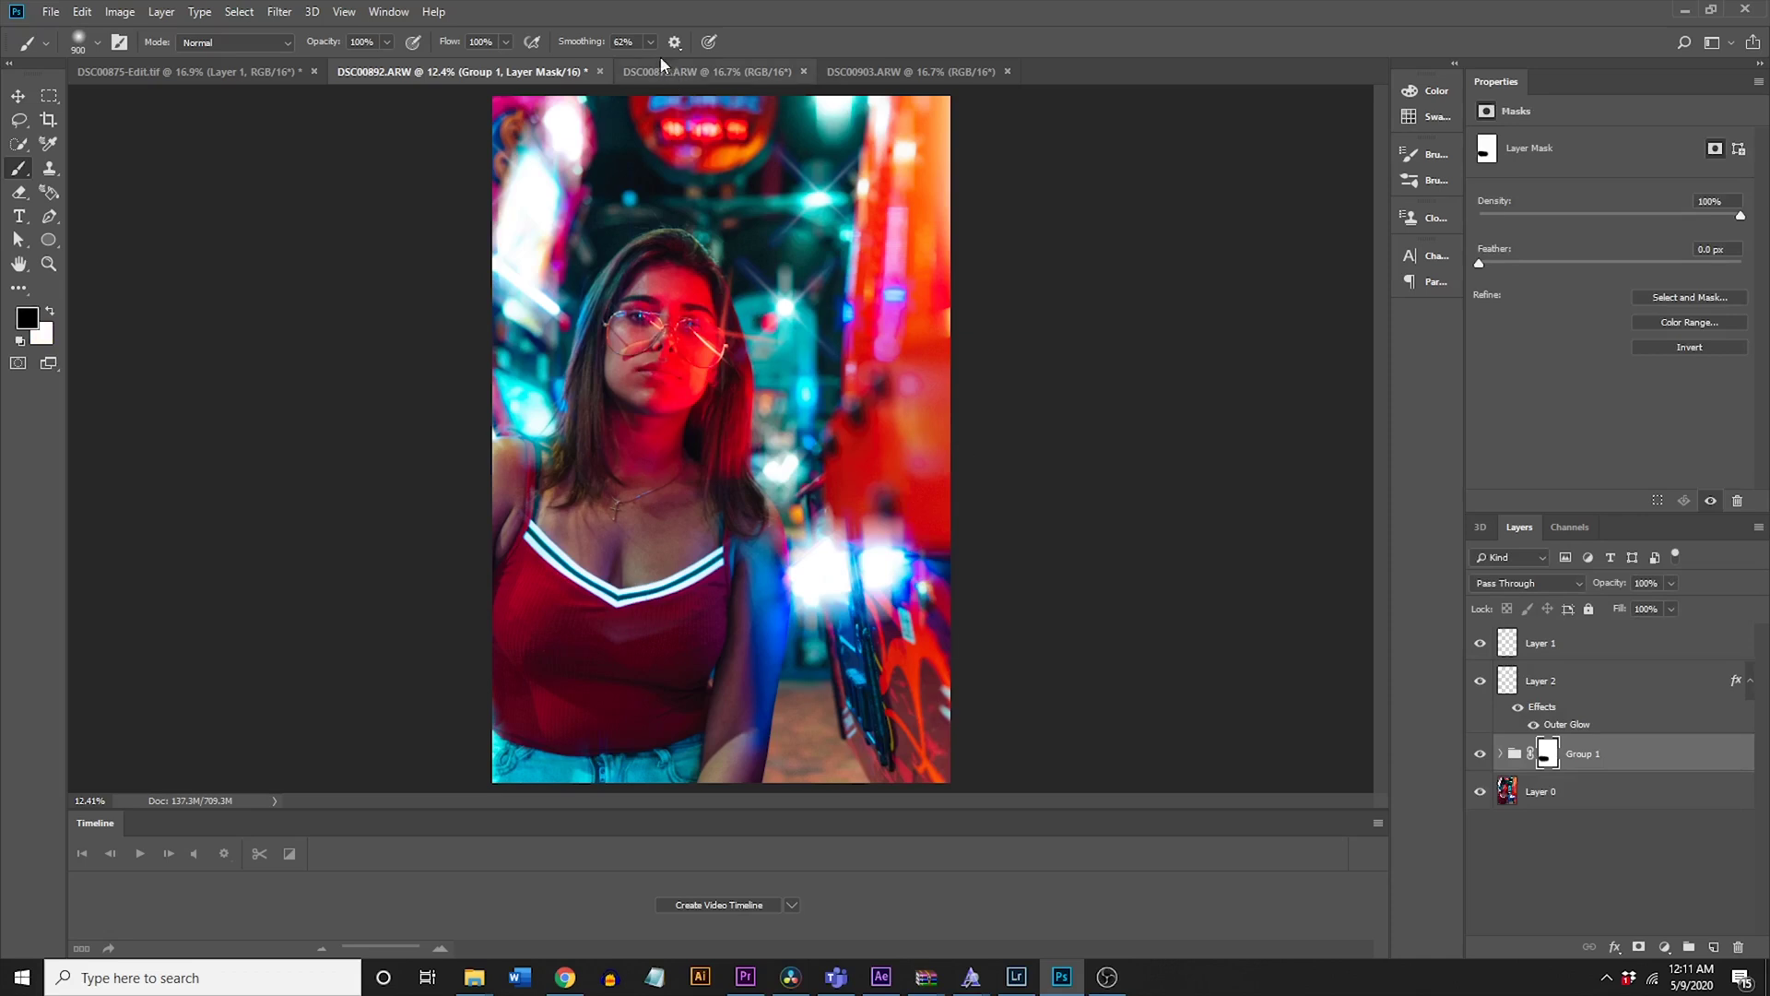
Step: Switch to the DSC00872.ARW photo and unlock its Background layer
click(708, 74)
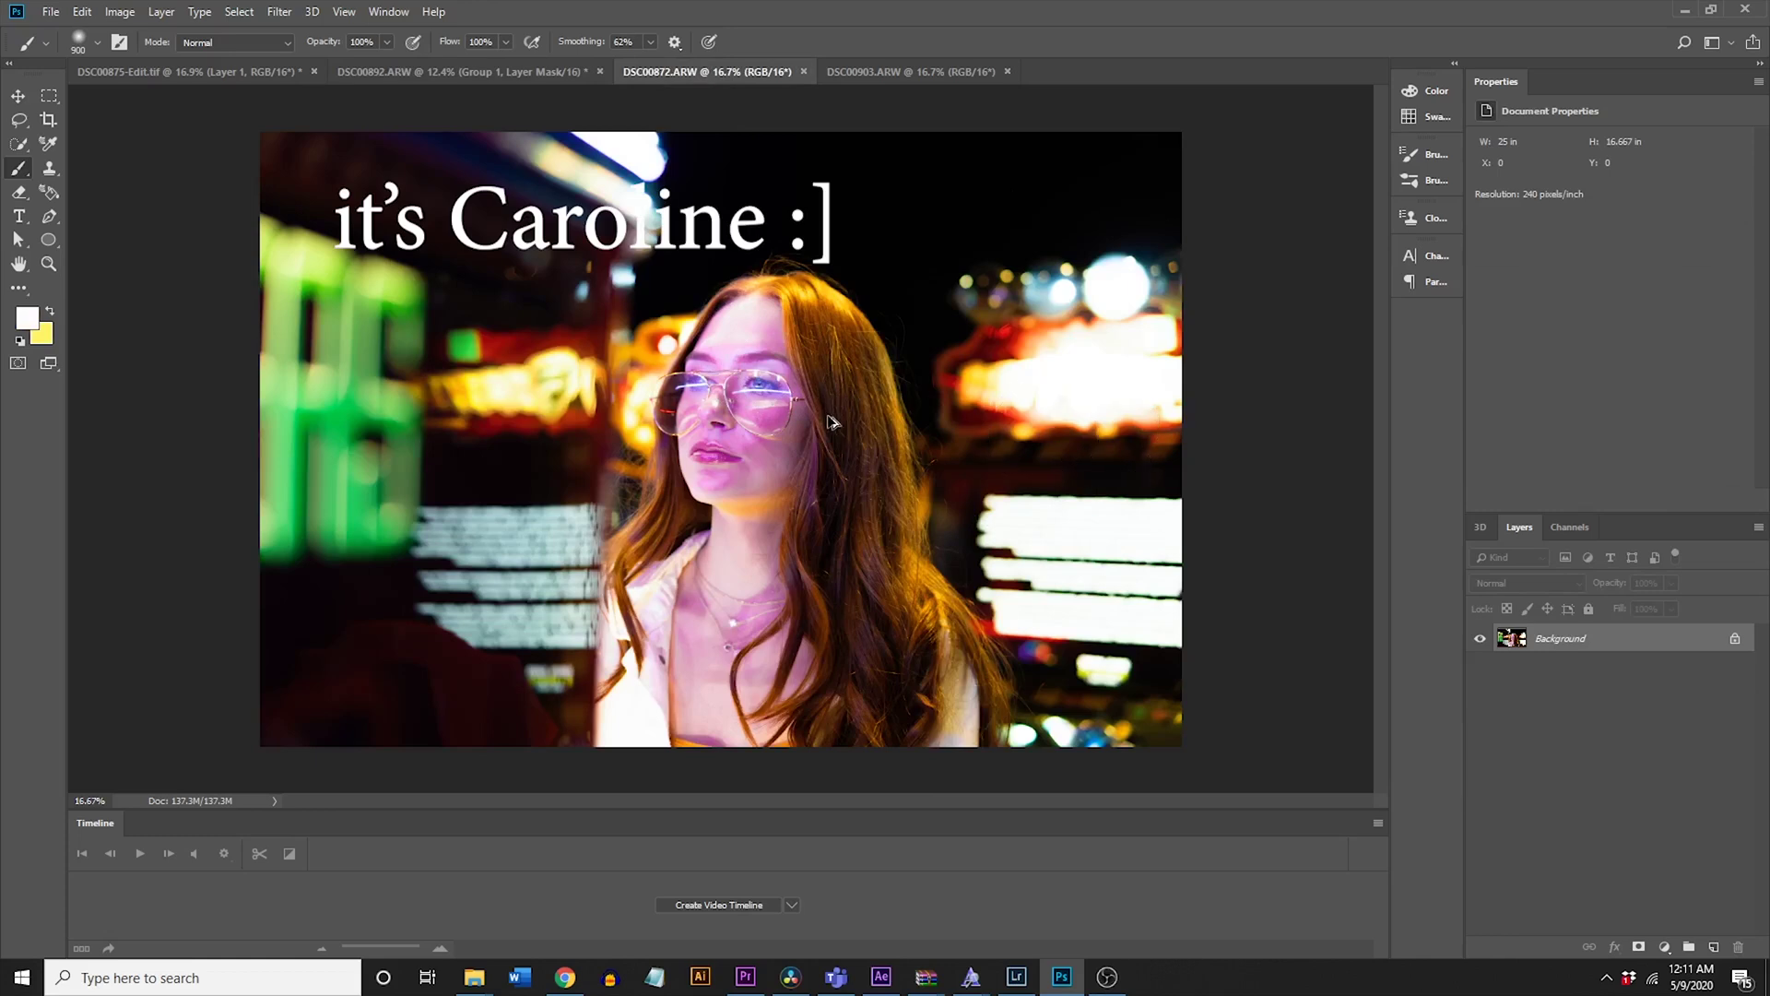
scroll(862, 403, up, 1)
scroll(1223, 623, down, 2)
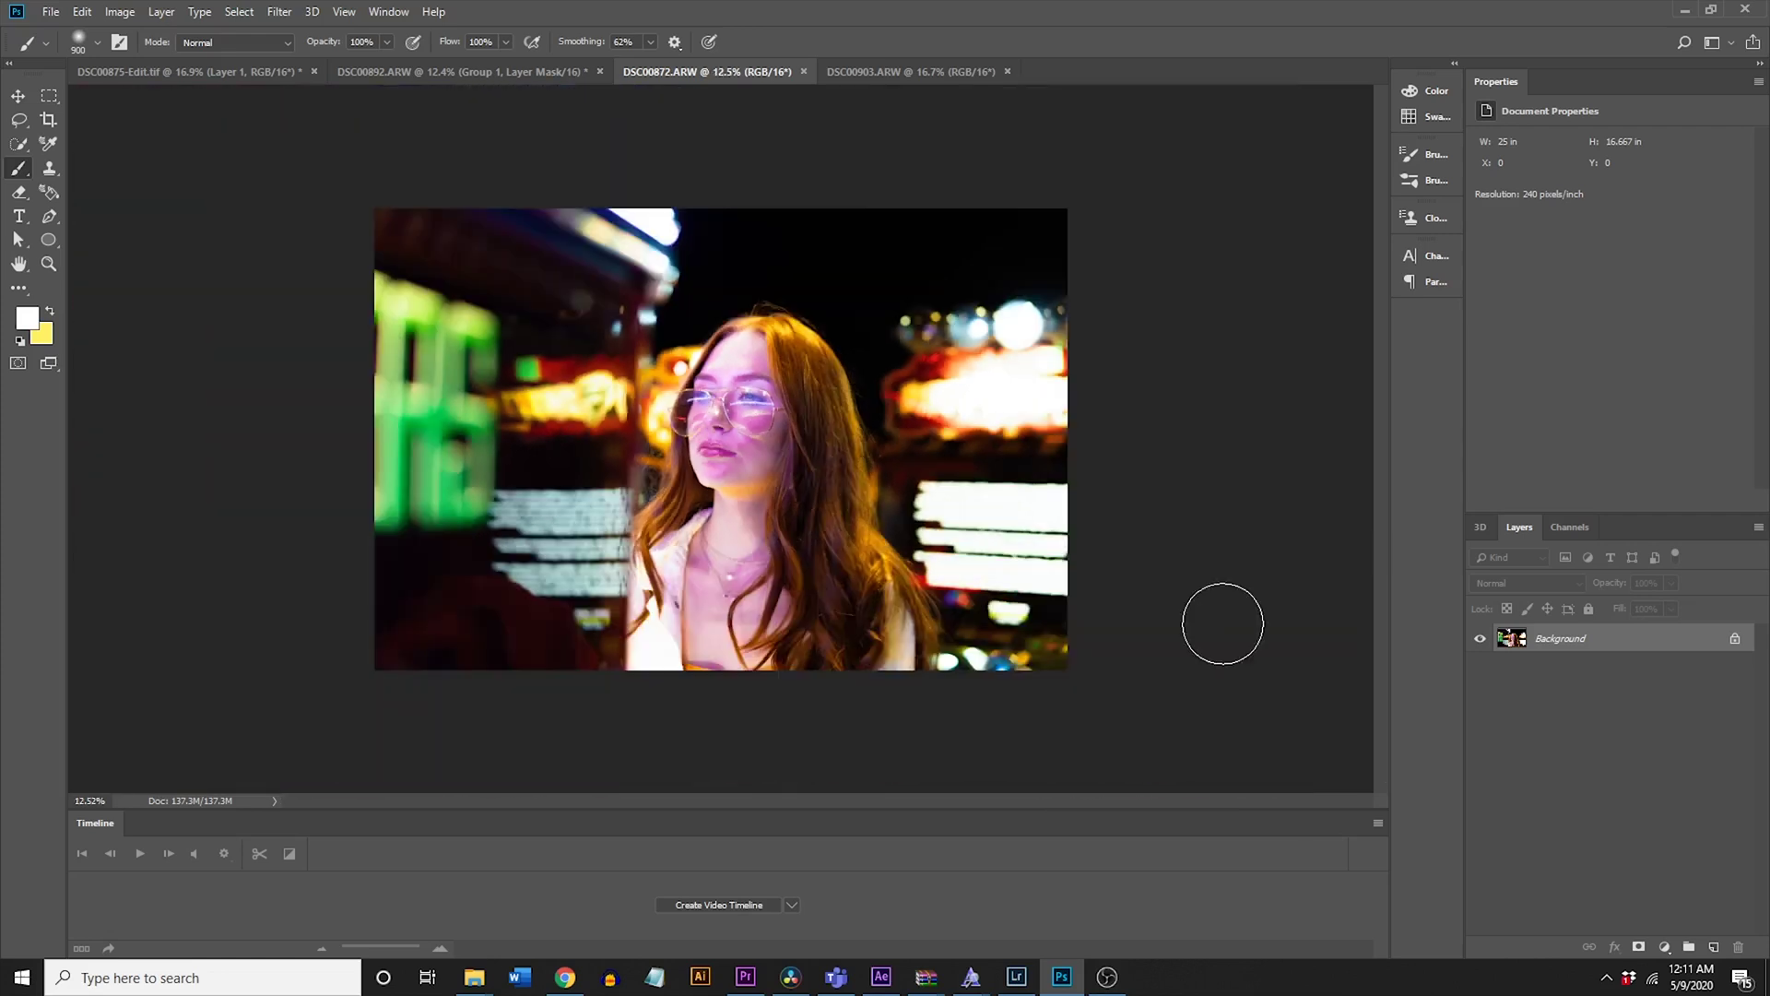
click(1733, 639)
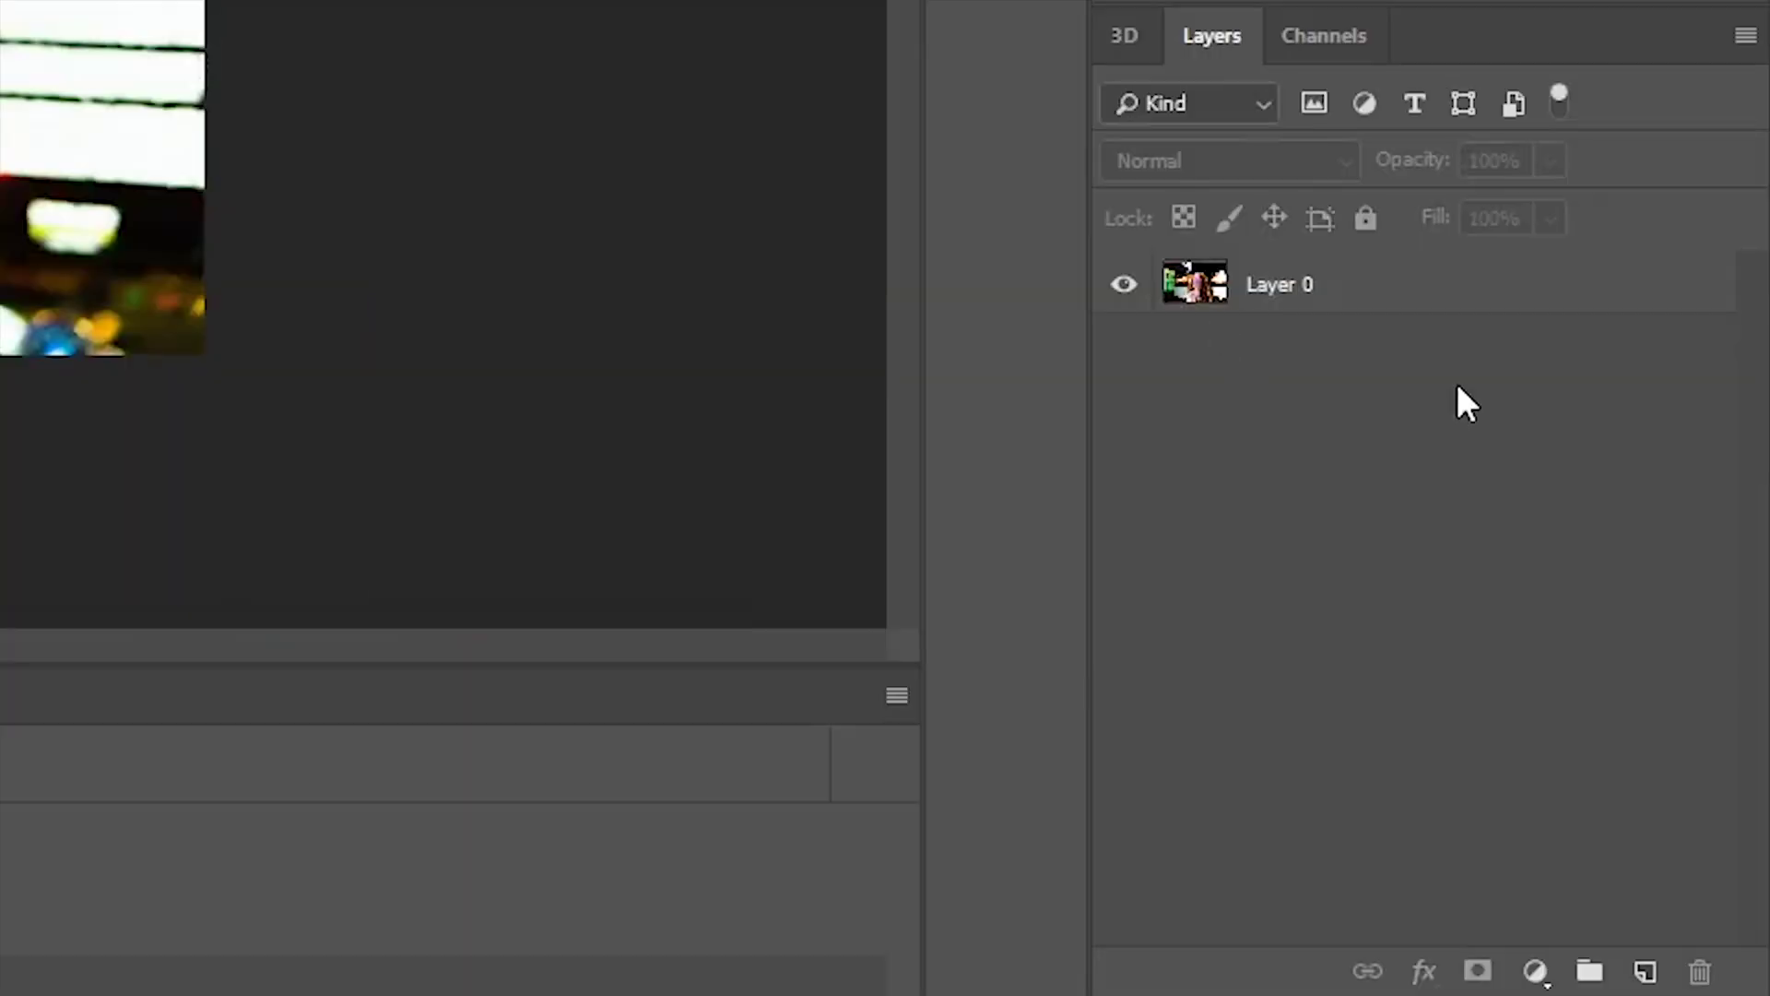
Step: Duplicate Layer 0 and add a Levels adjustment layer above the copy
click(1299, 269)
key(ctrl+j)
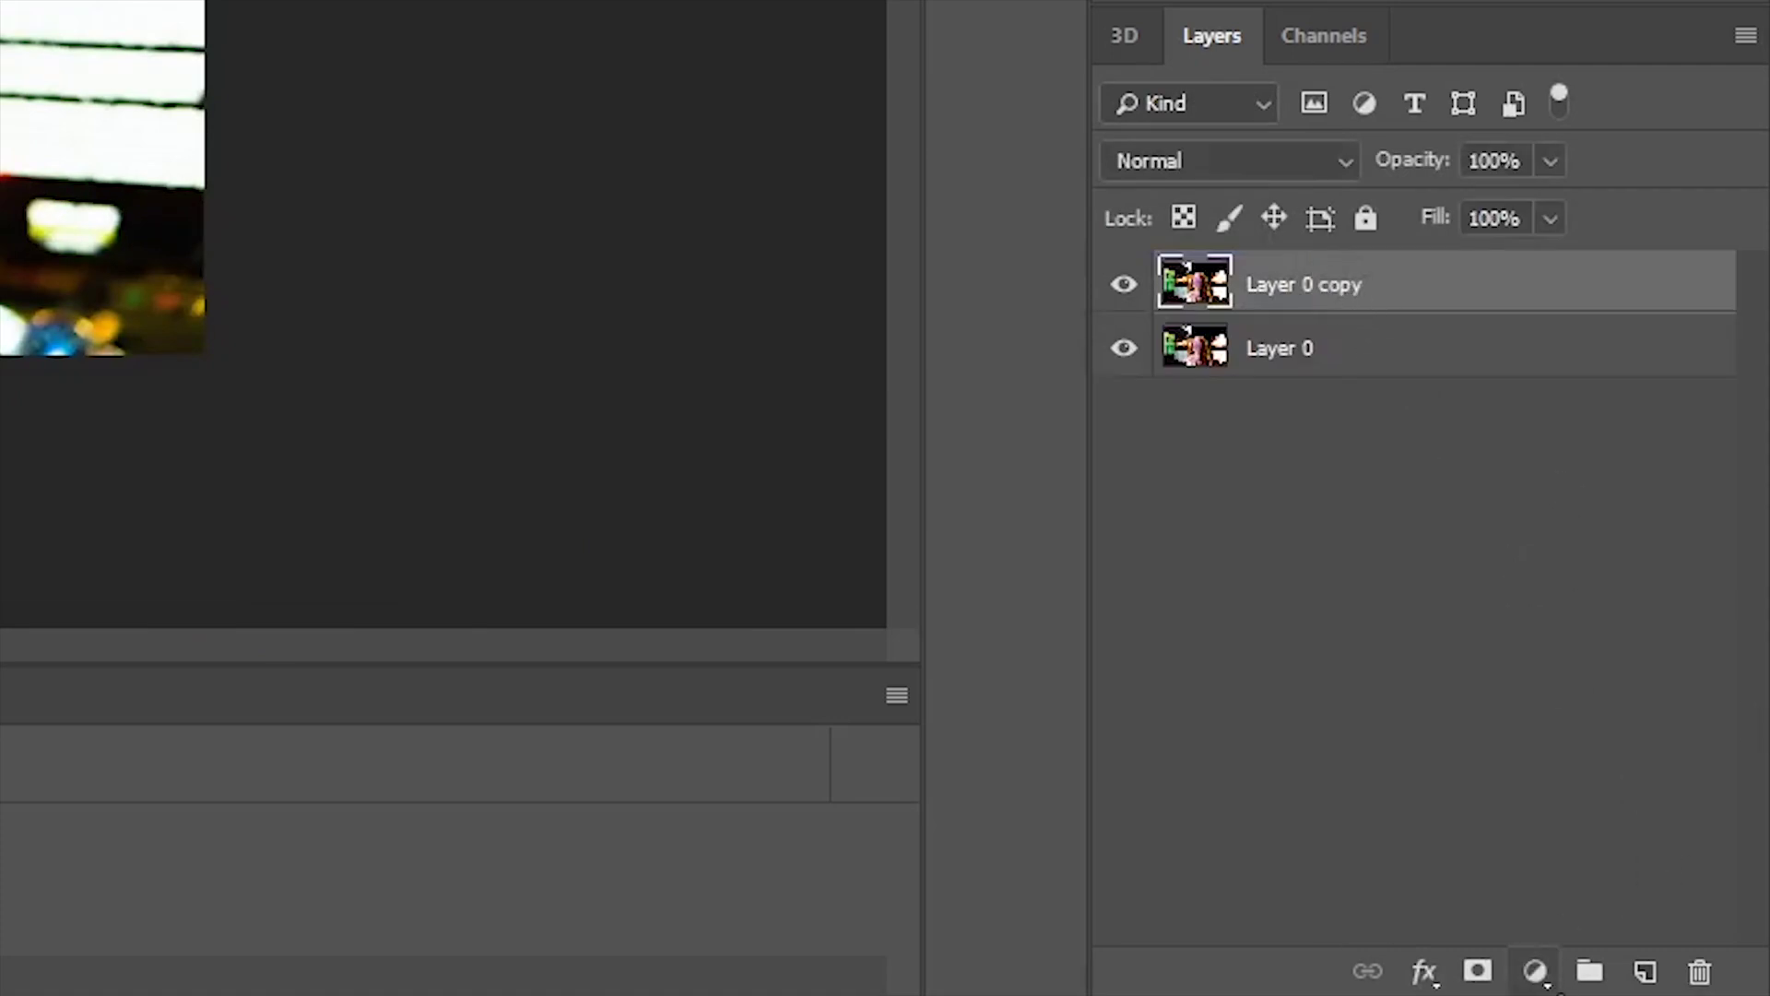
click(1541, 979)
click(1479, 434)
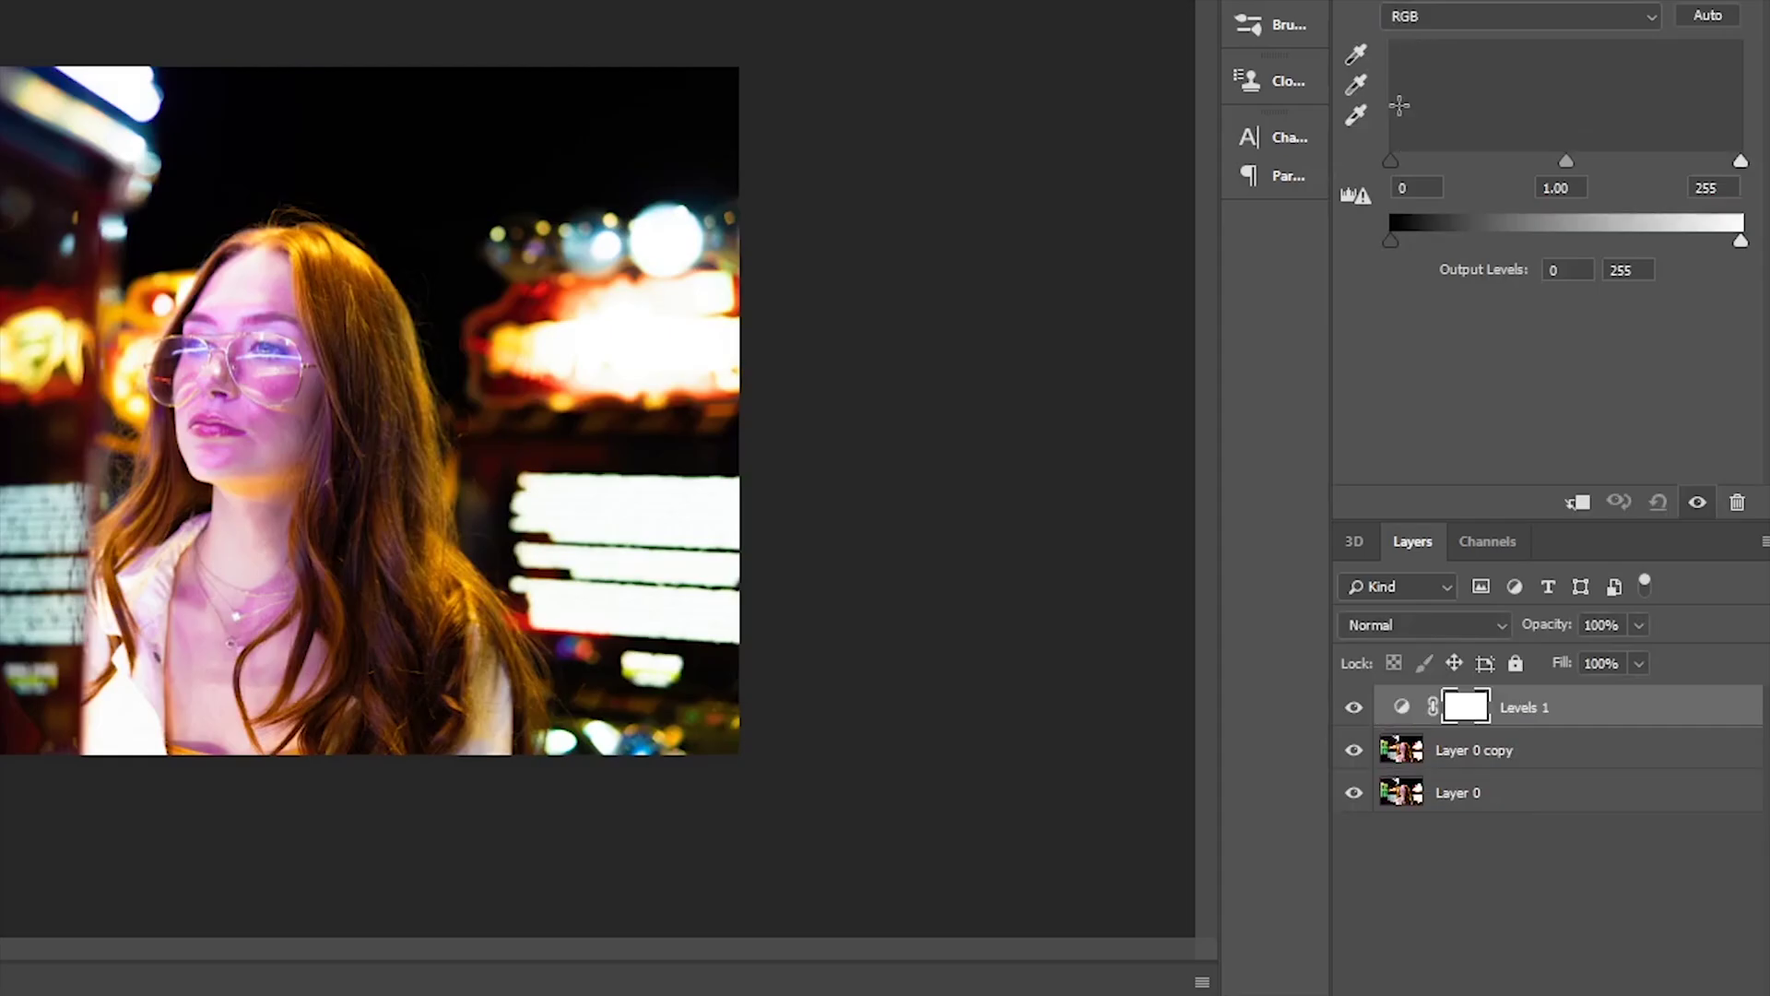
Step: Isolate the bright lights with the Levels adjustment, using a black input of about 183 and a midtone of about 1.30
drag(1388, 163, 1694, 175)
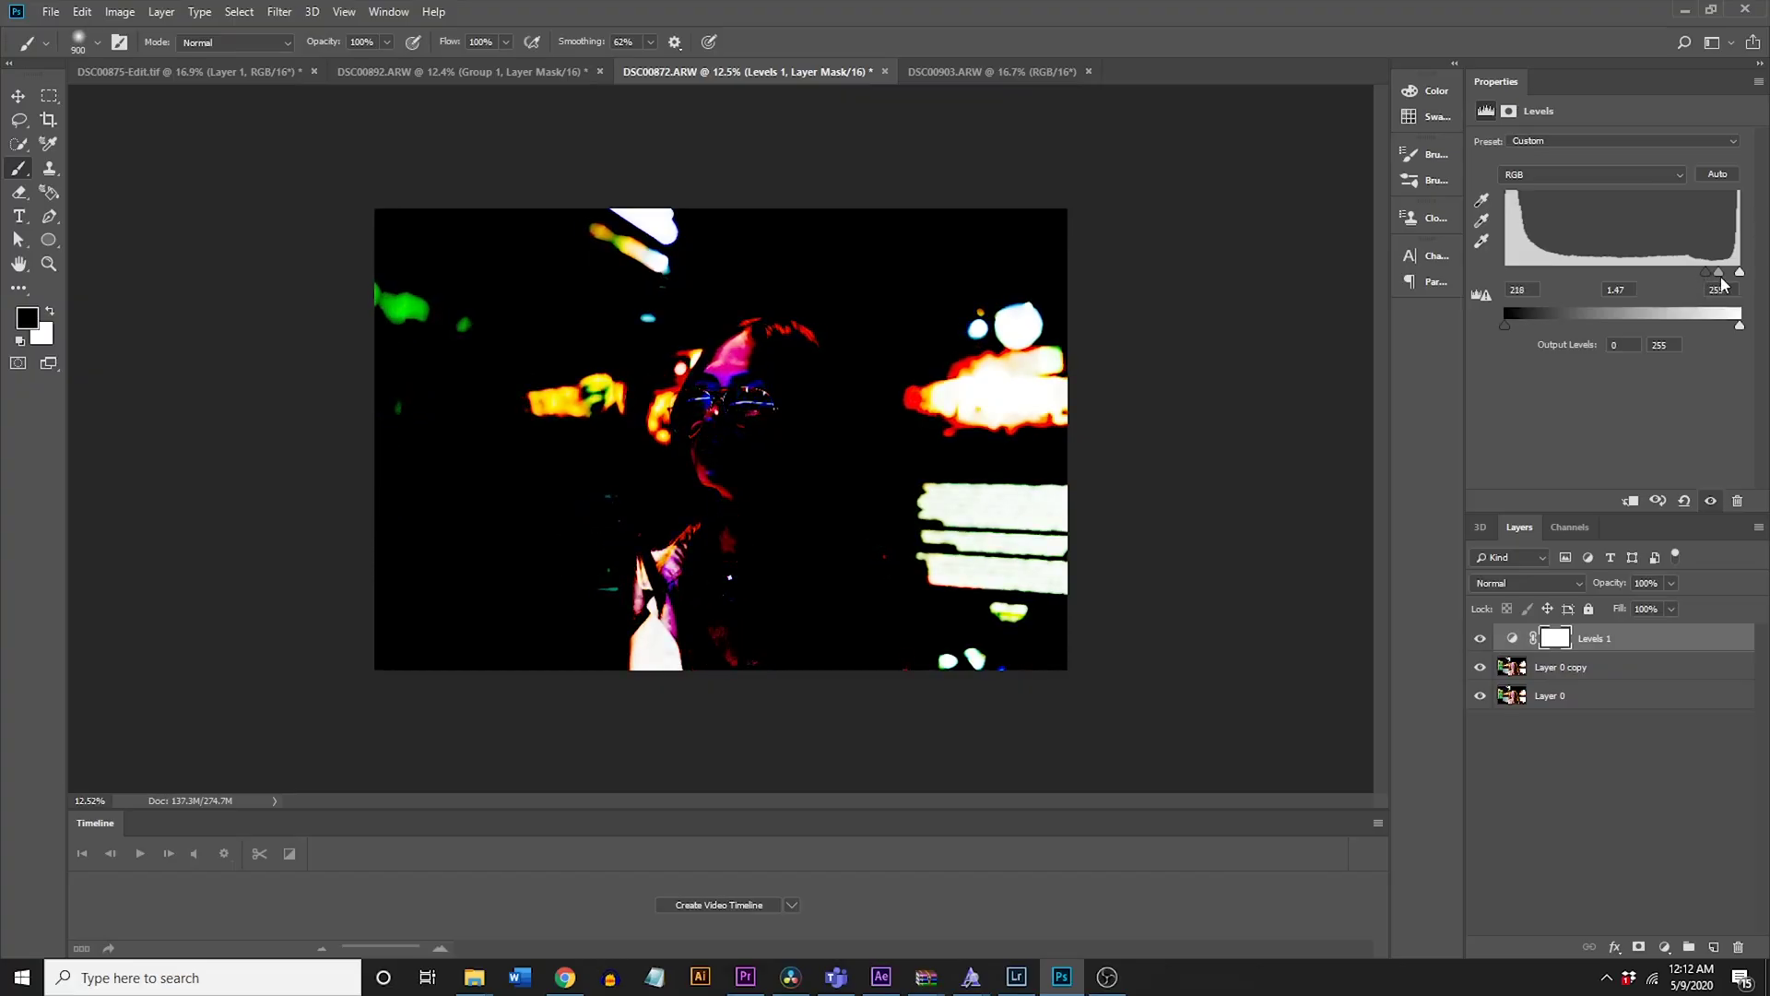
drag(1717, 275, 1705, 274)
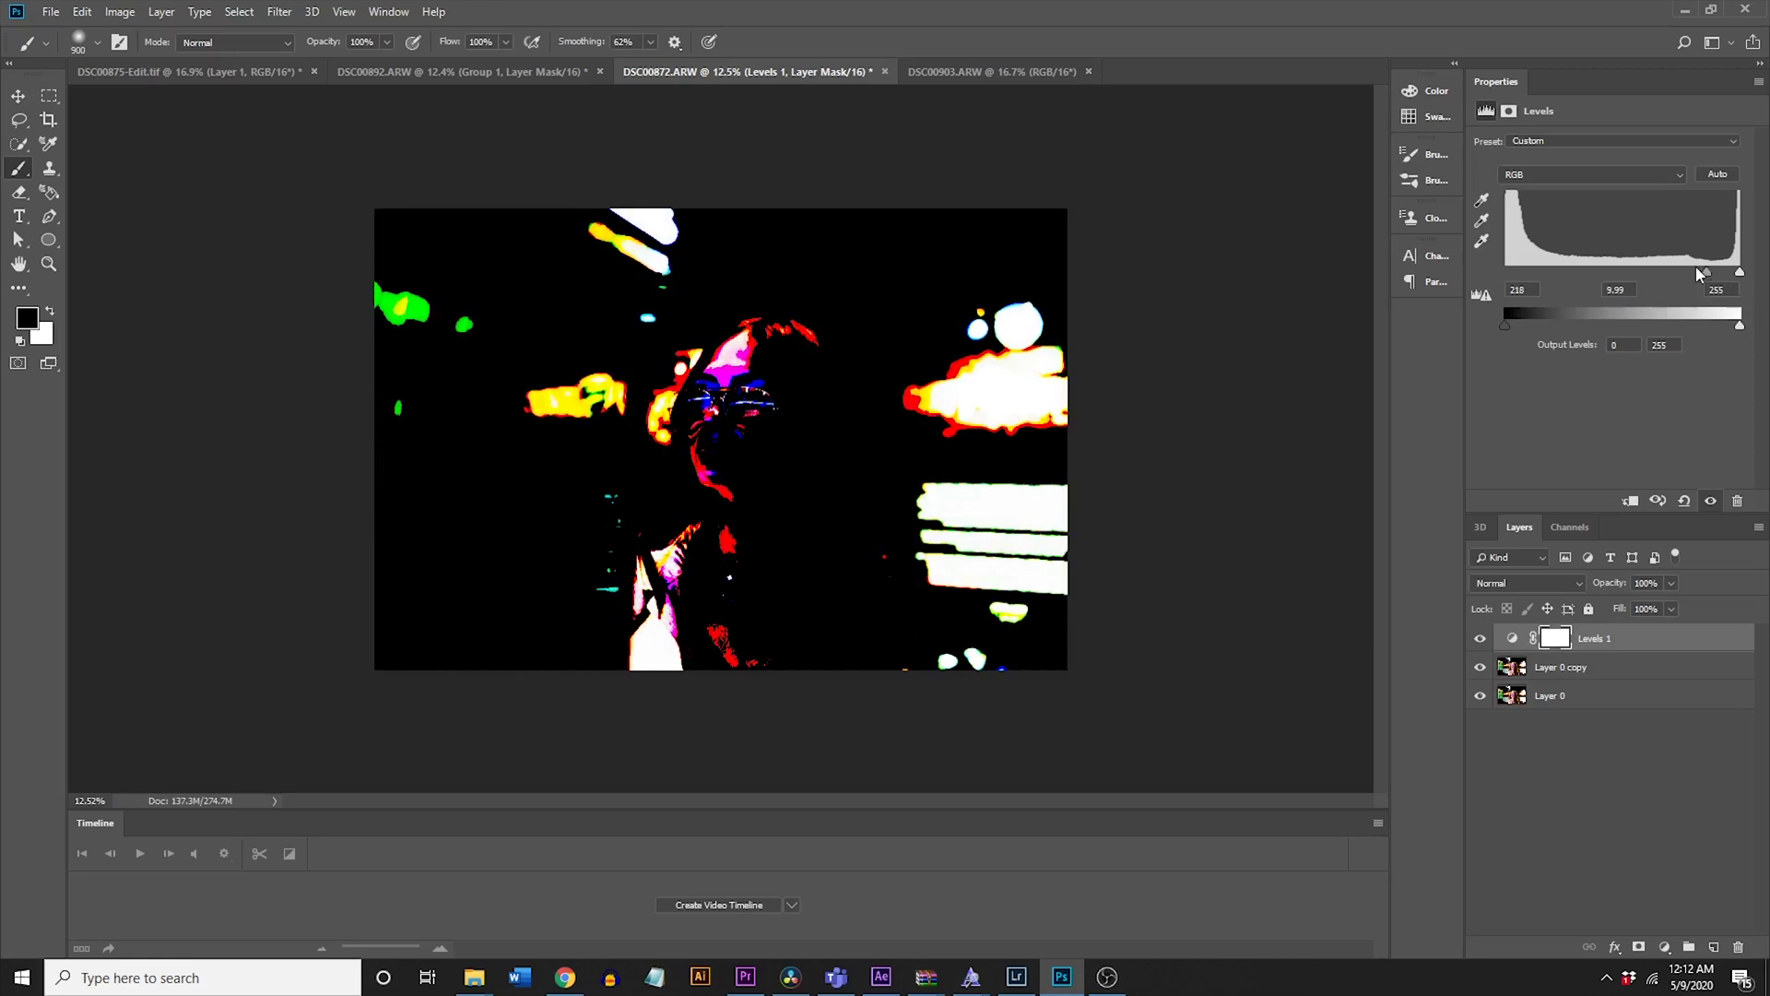
drag(1704, 273, 1708, 274)
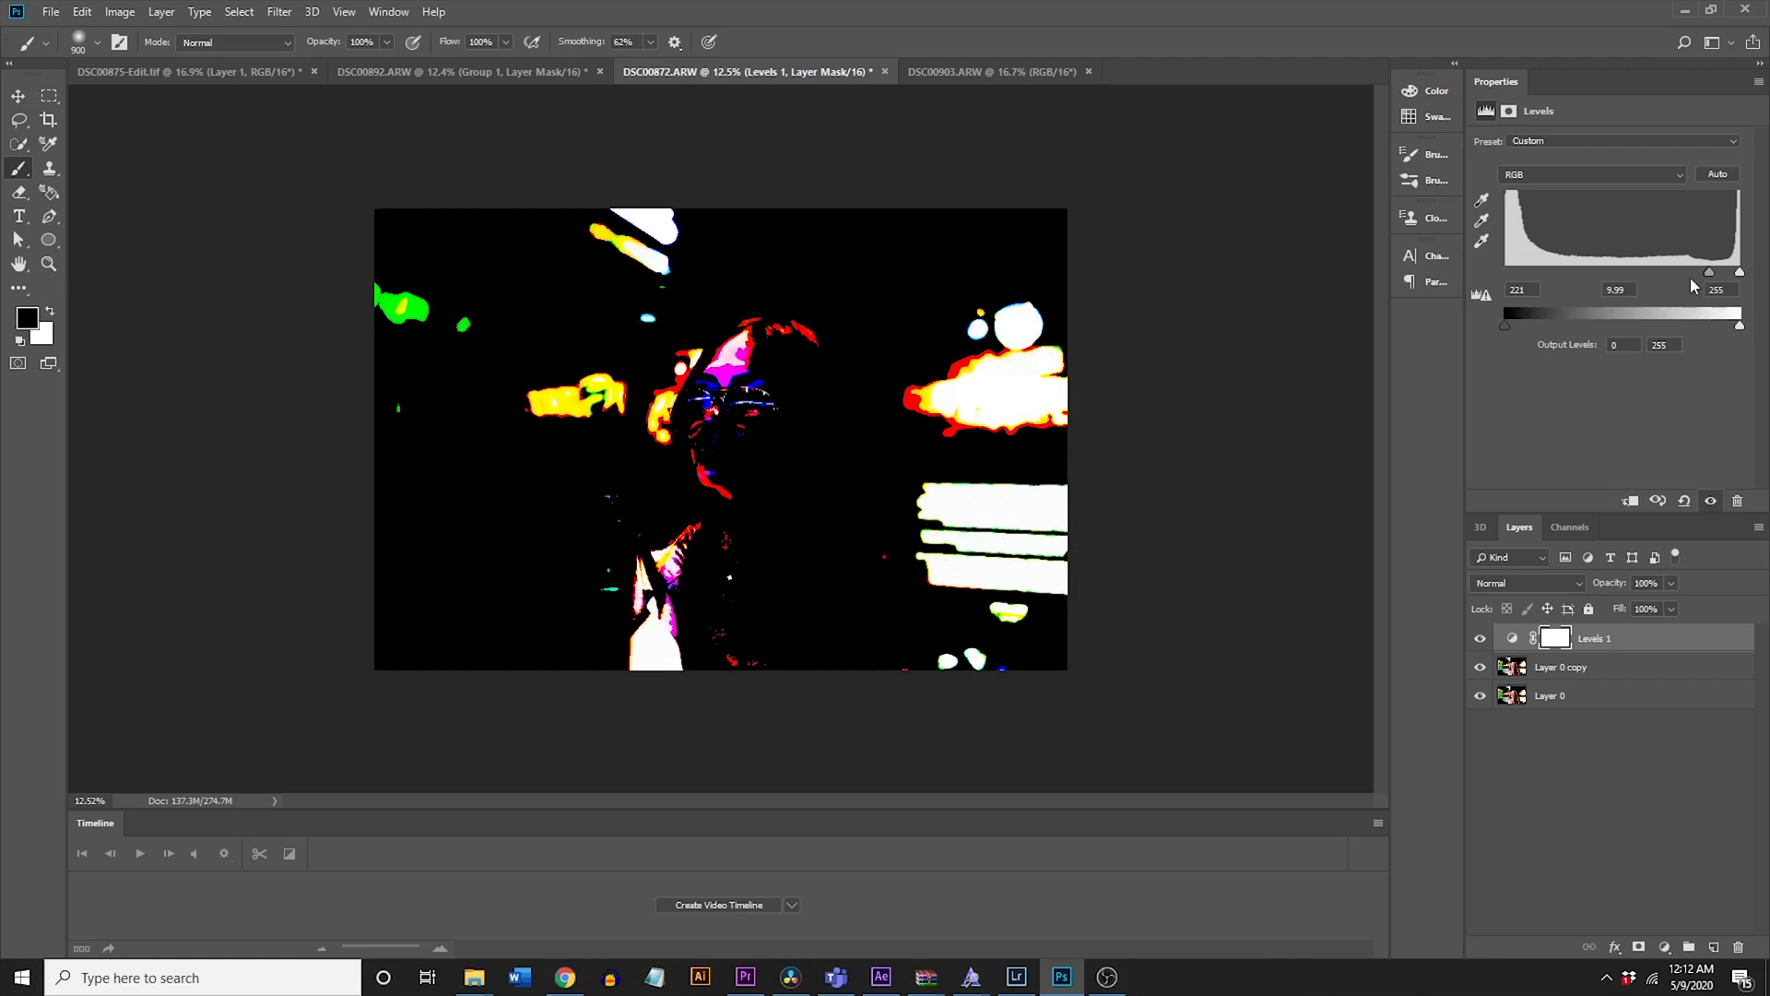
drag(1713, 279, 1674, 283)
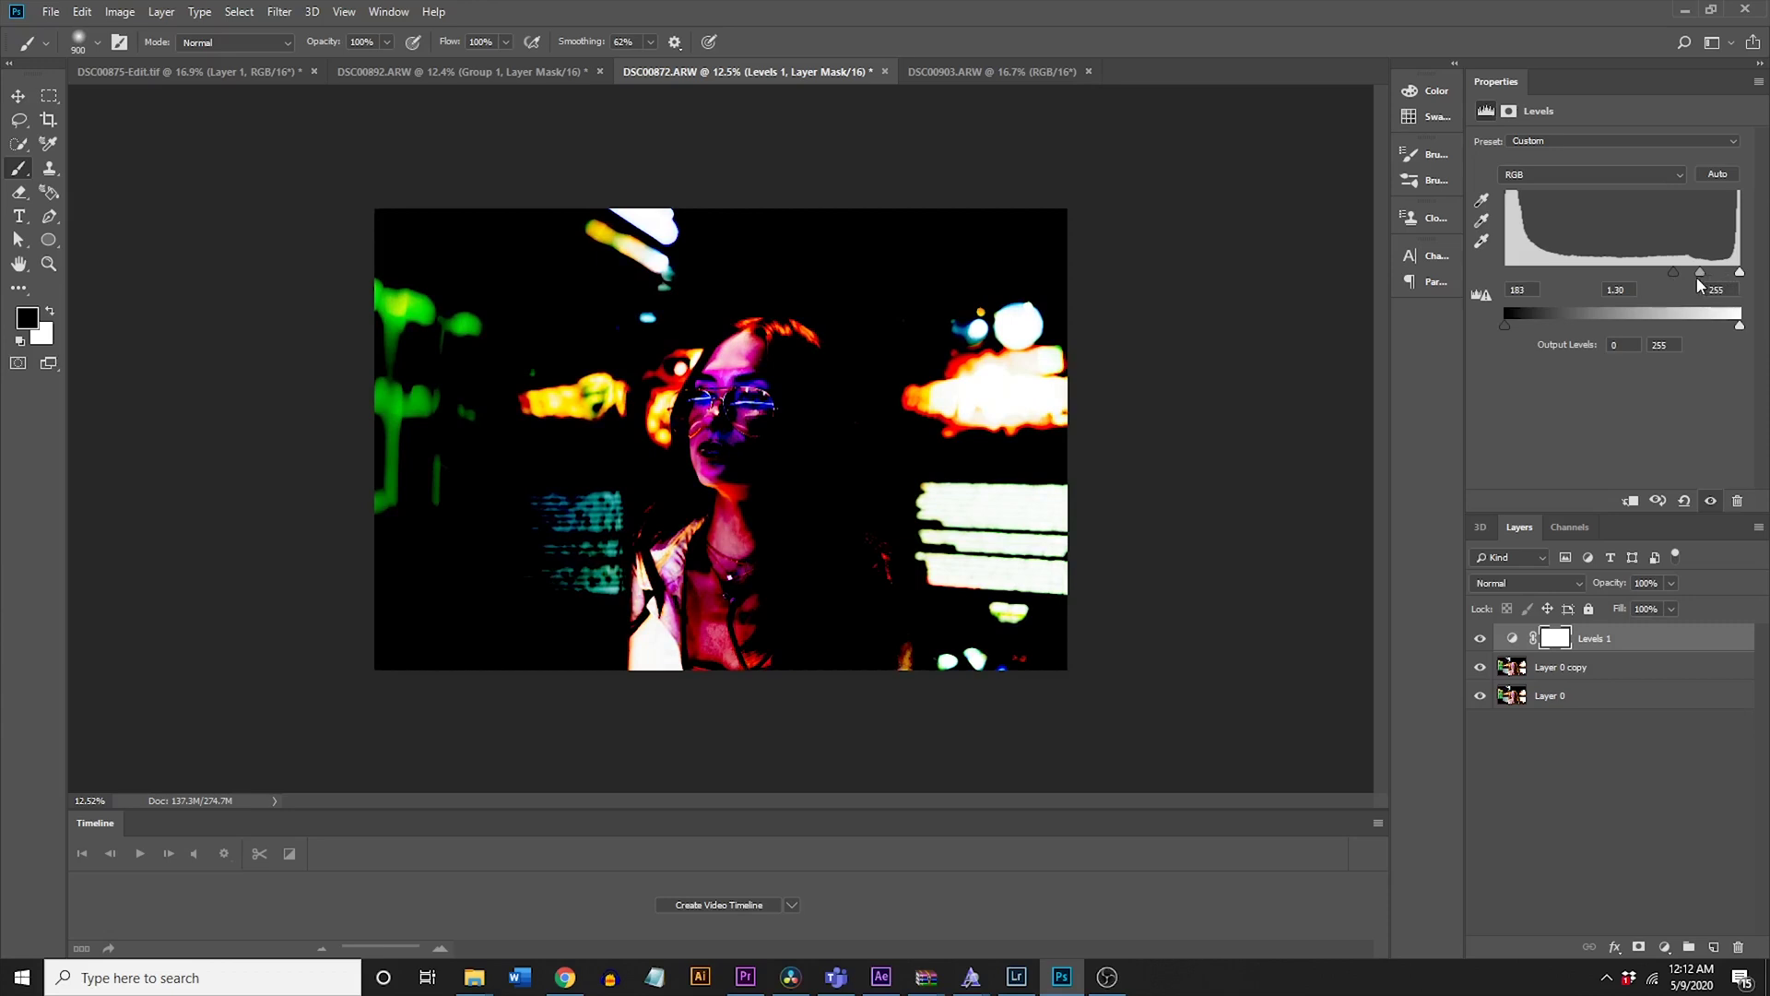
drag(1674, 273, 1672, 274)
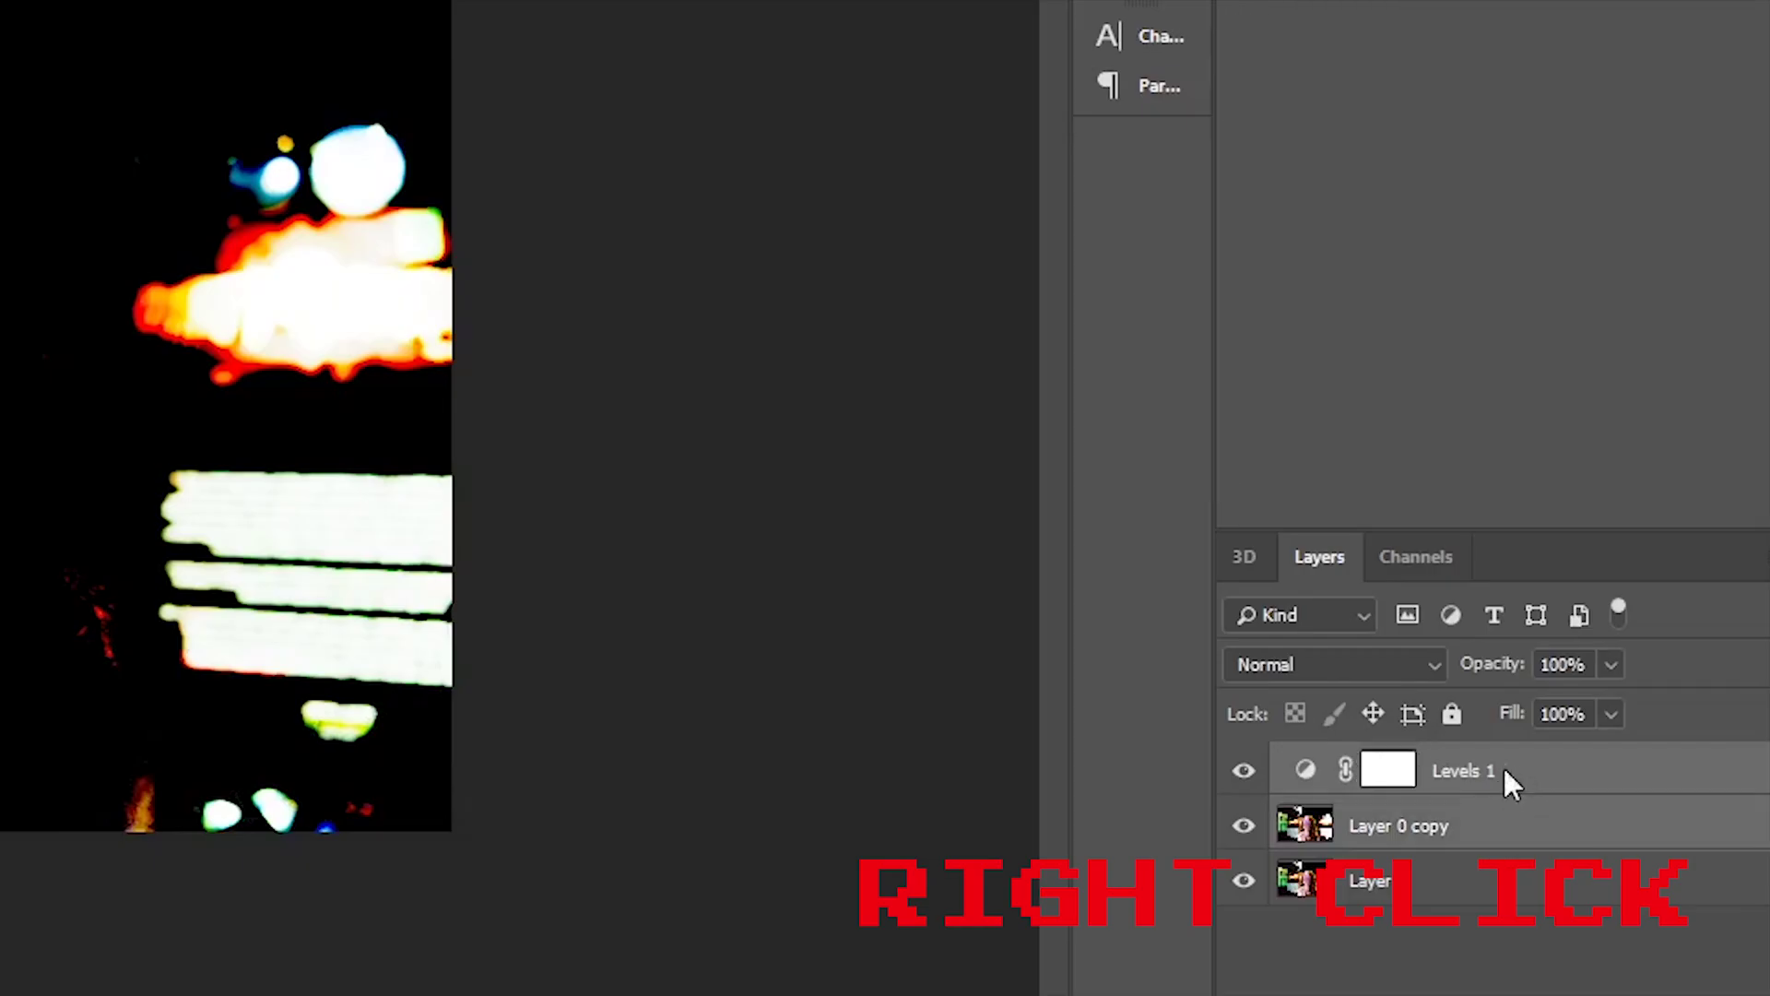
Step: Merge Levels 1 with Layer 0 copy and set the merged layer's blend mode to Screen
right_click(1613, 642)
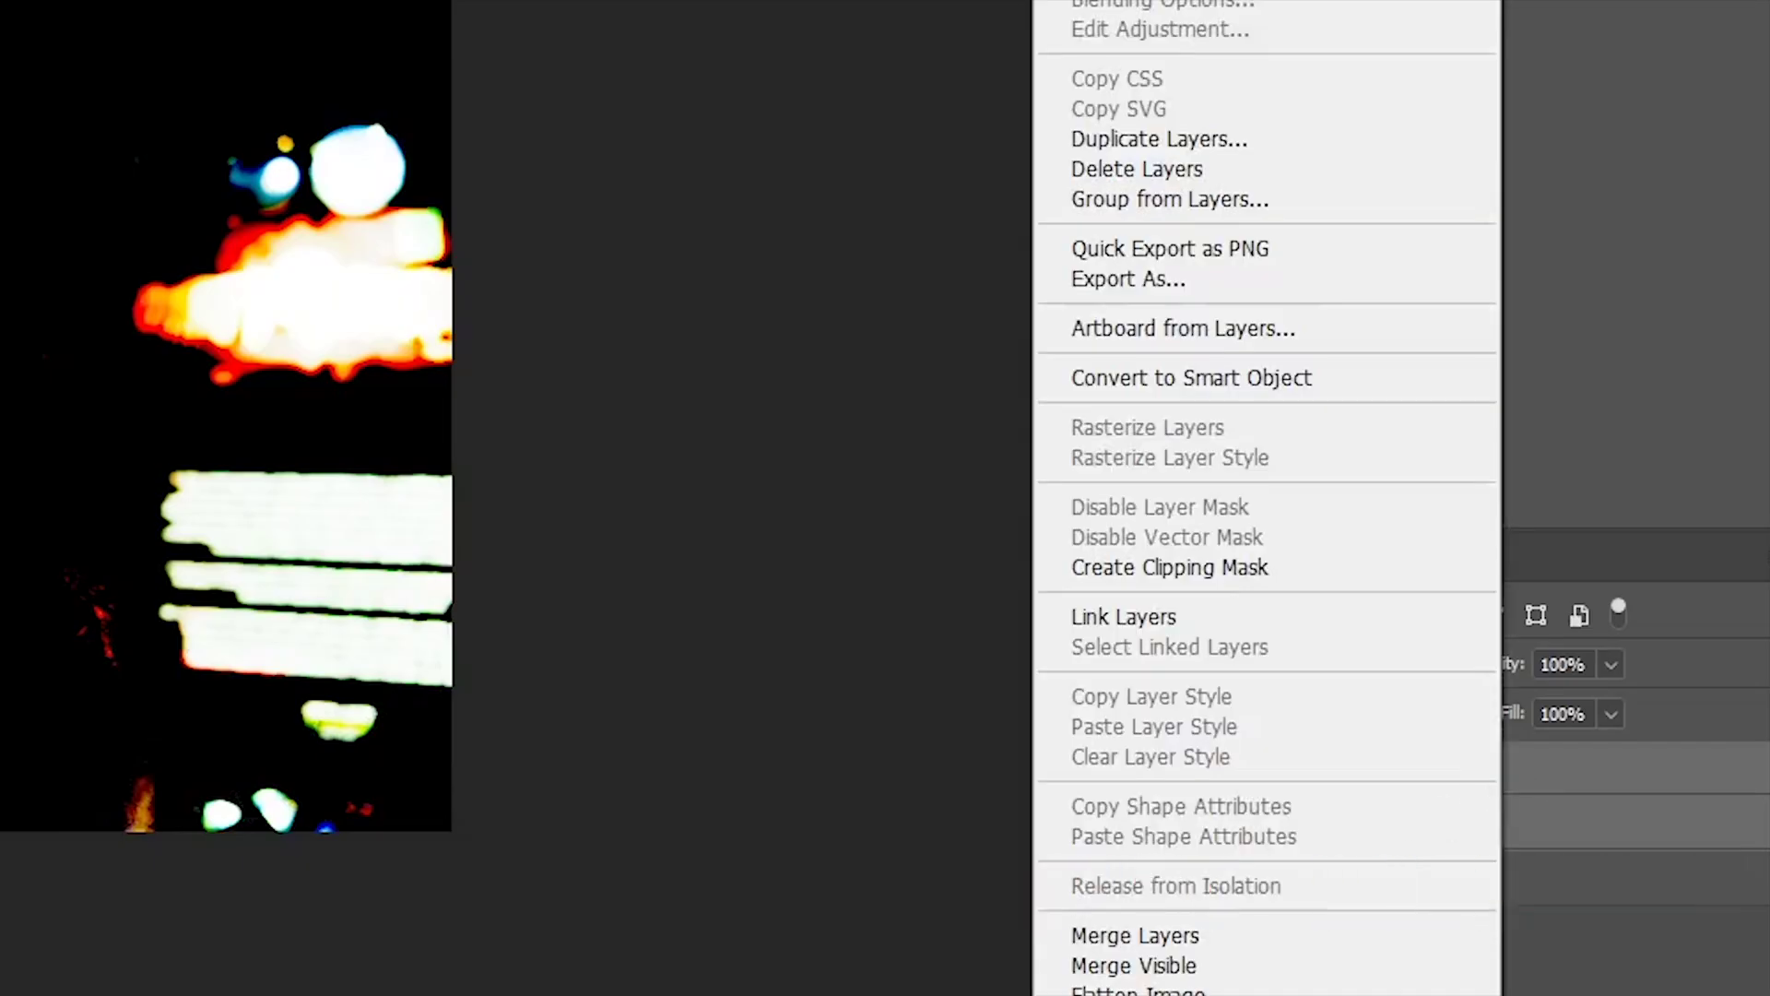
click(1162, 939)
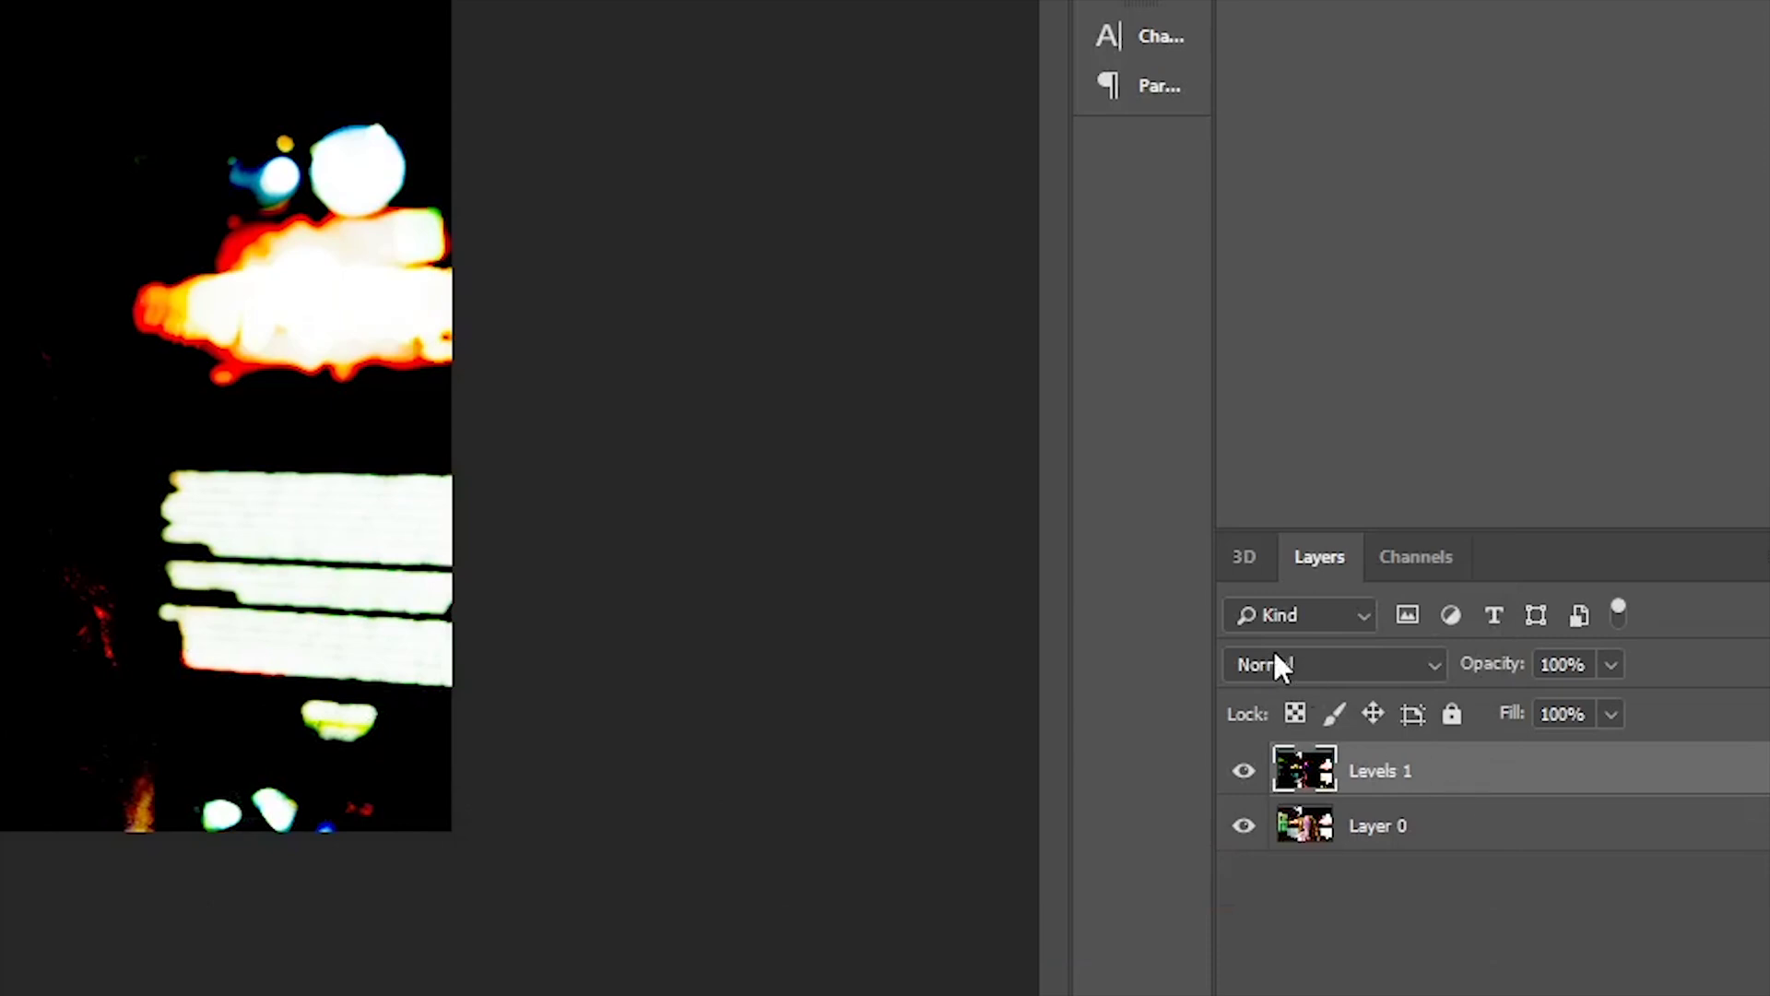
click(1240, 665)
click(1329, 66)
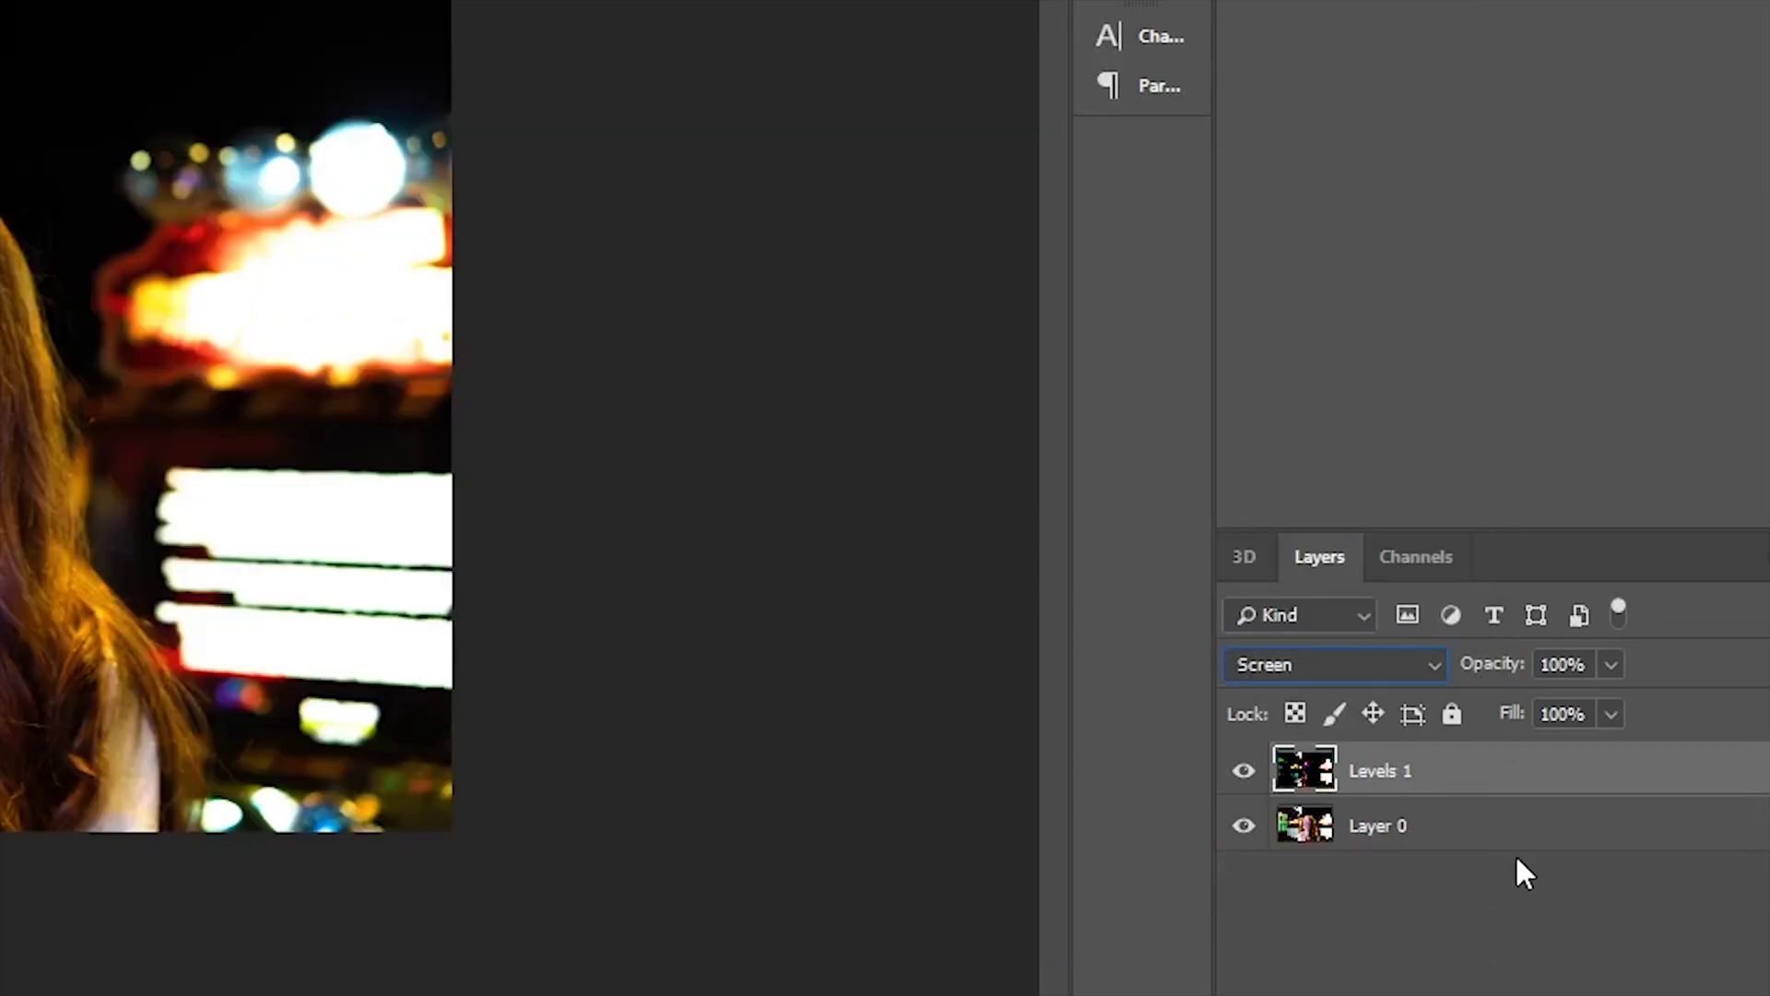
Step: Duplicate the screened Levels 1 layer twice and select the original Levels 1
drag(1409, 794, 1344, 754)
click(1447, 886)
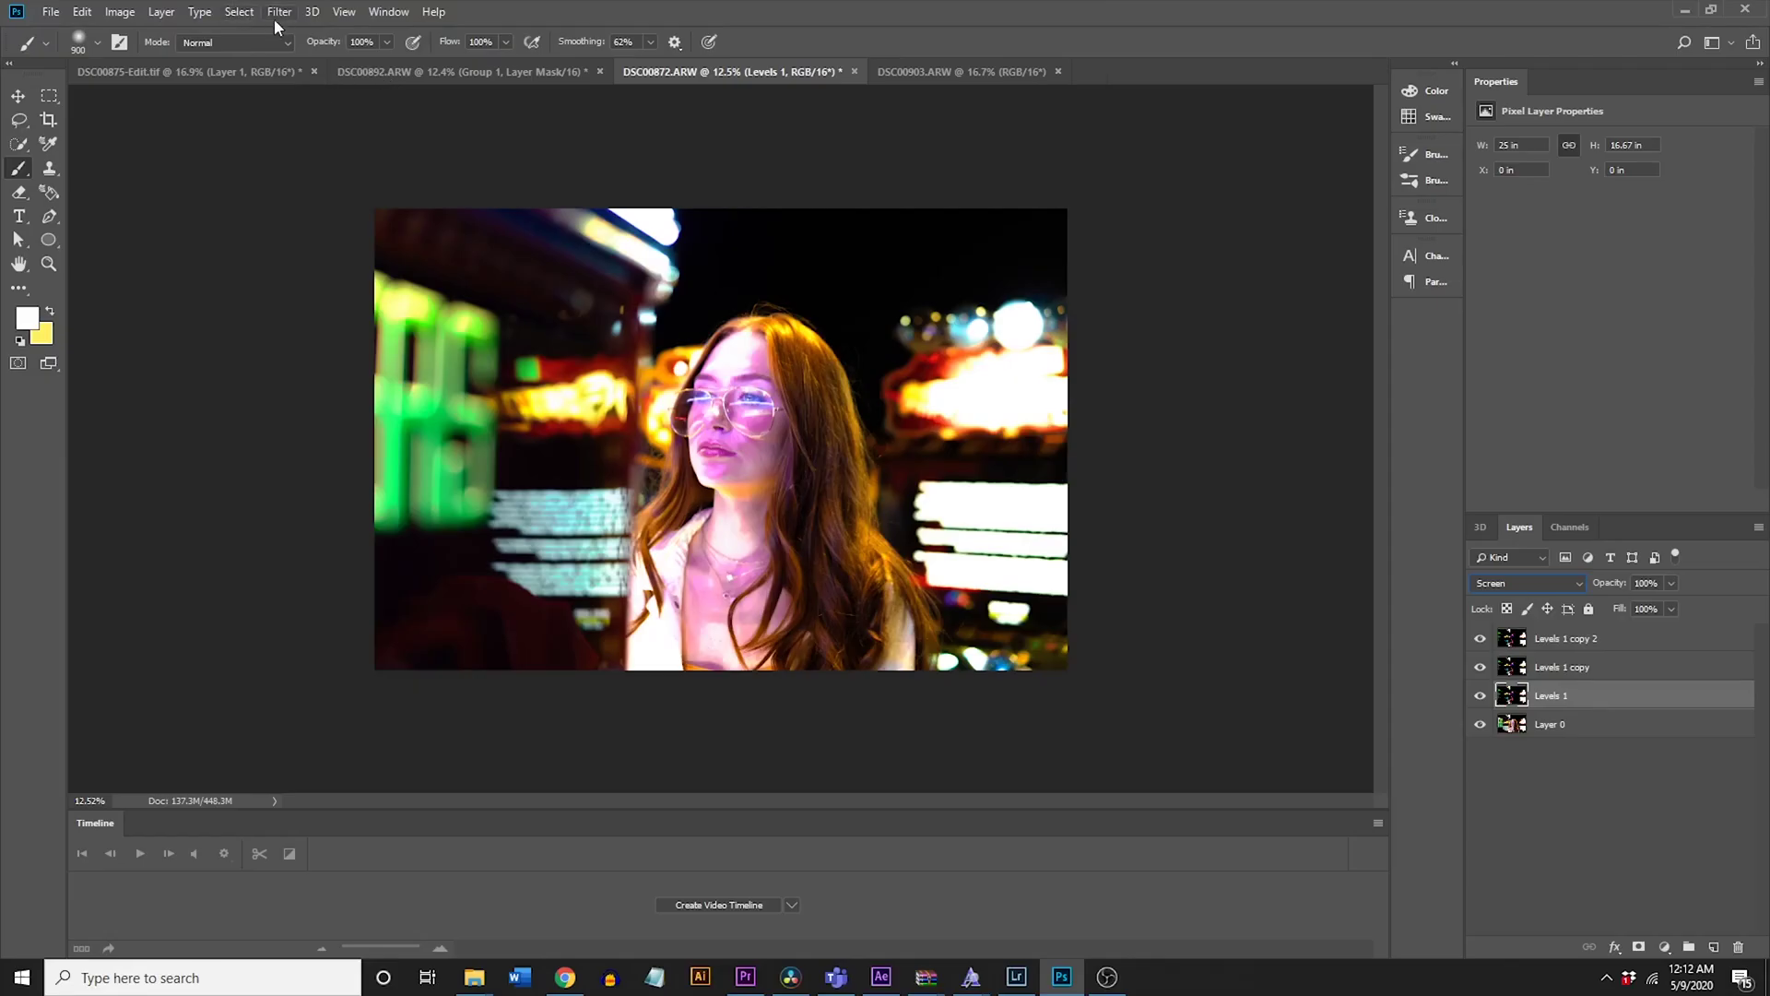
click(279, 13)
mouse_move(241, 13)
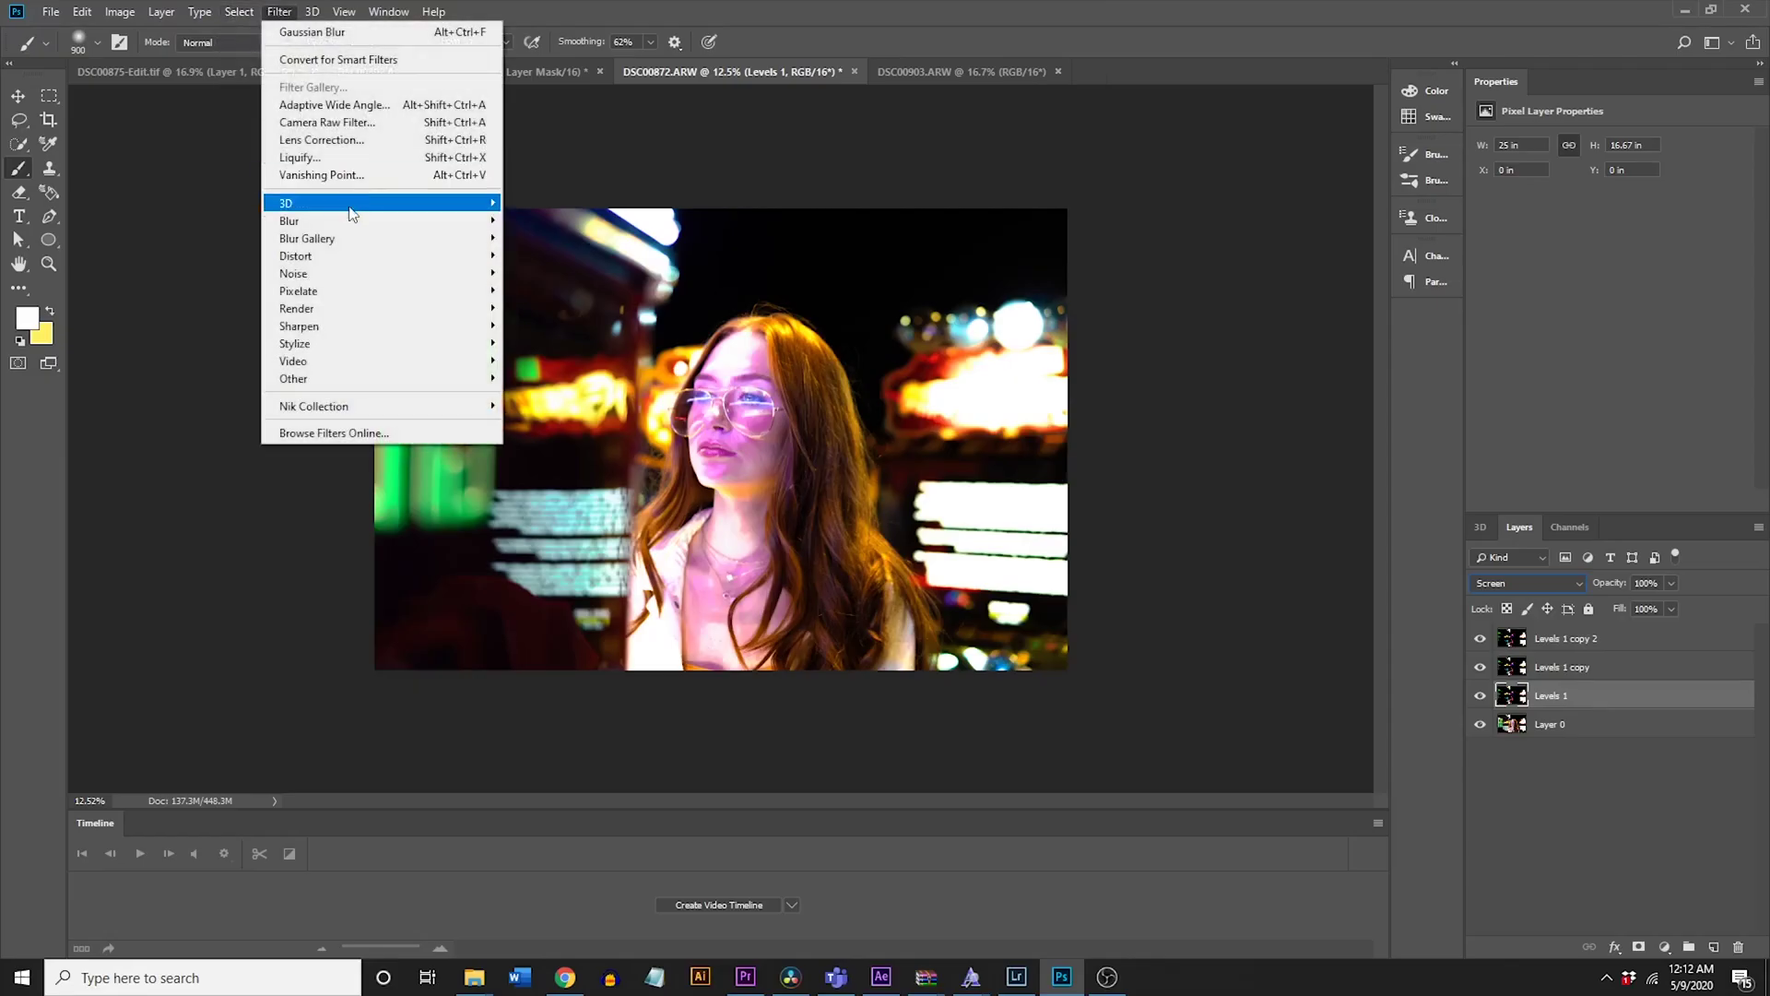
mouse_move(359, 226)
click(544, 295)
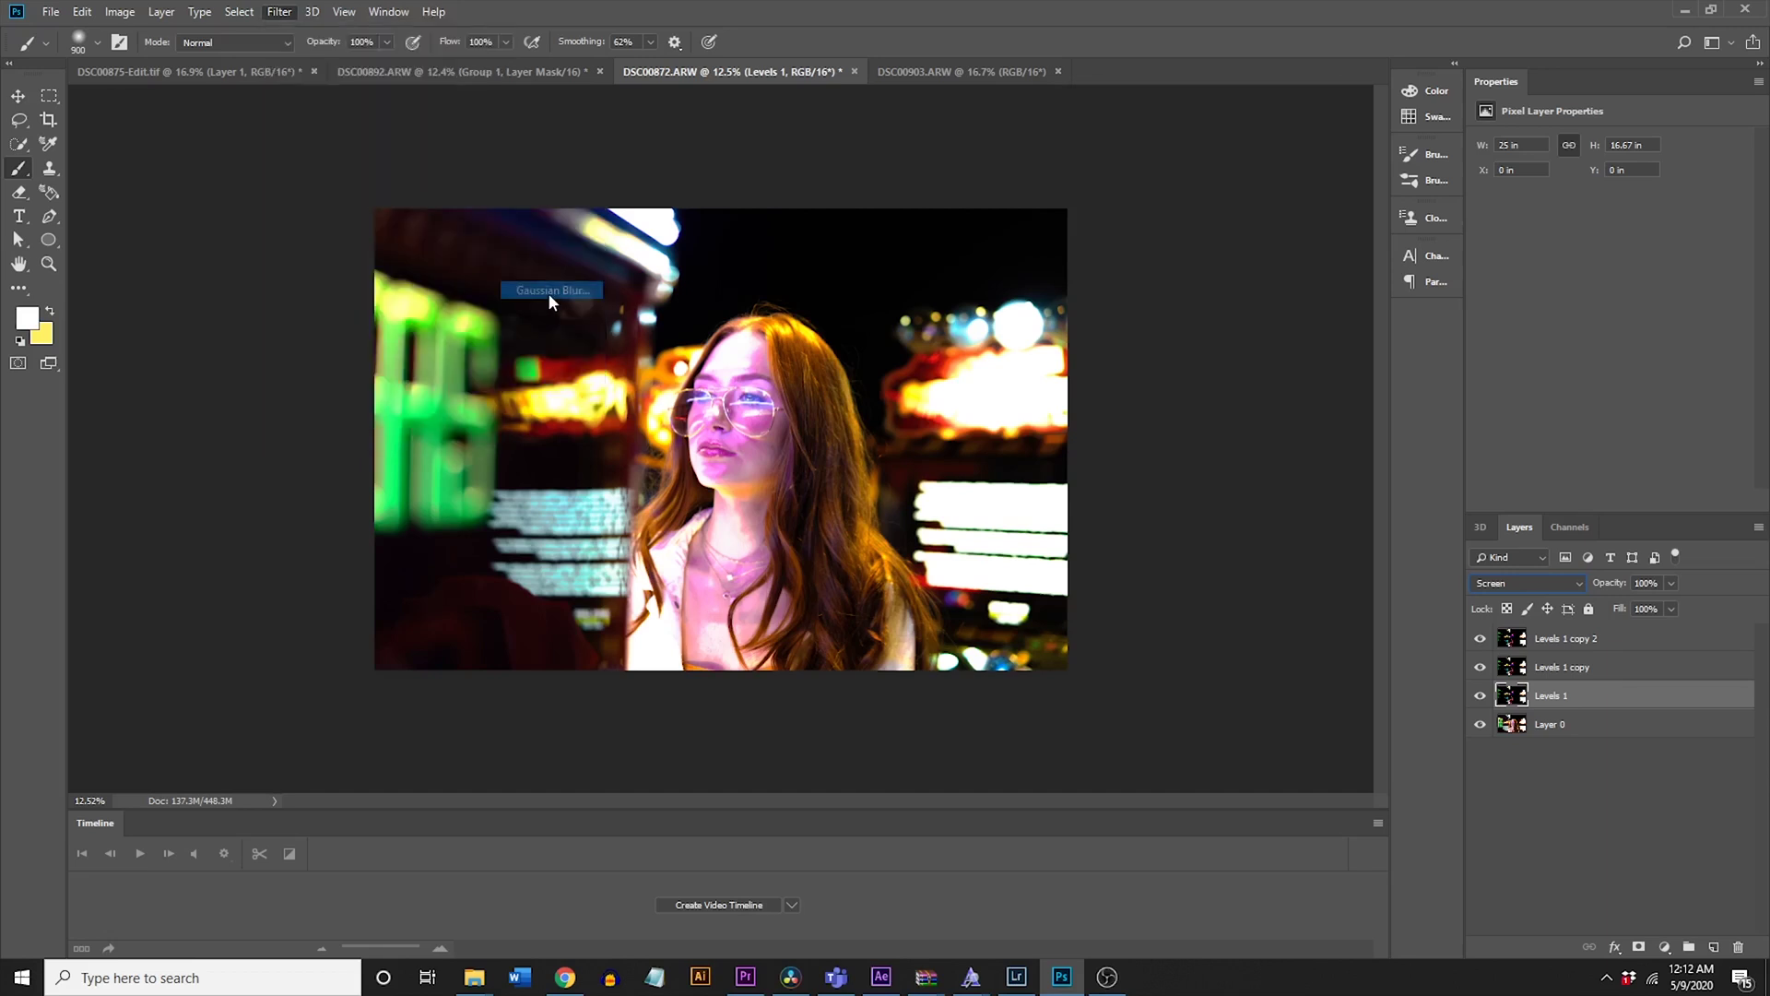
click(1407, 477)
key(b)
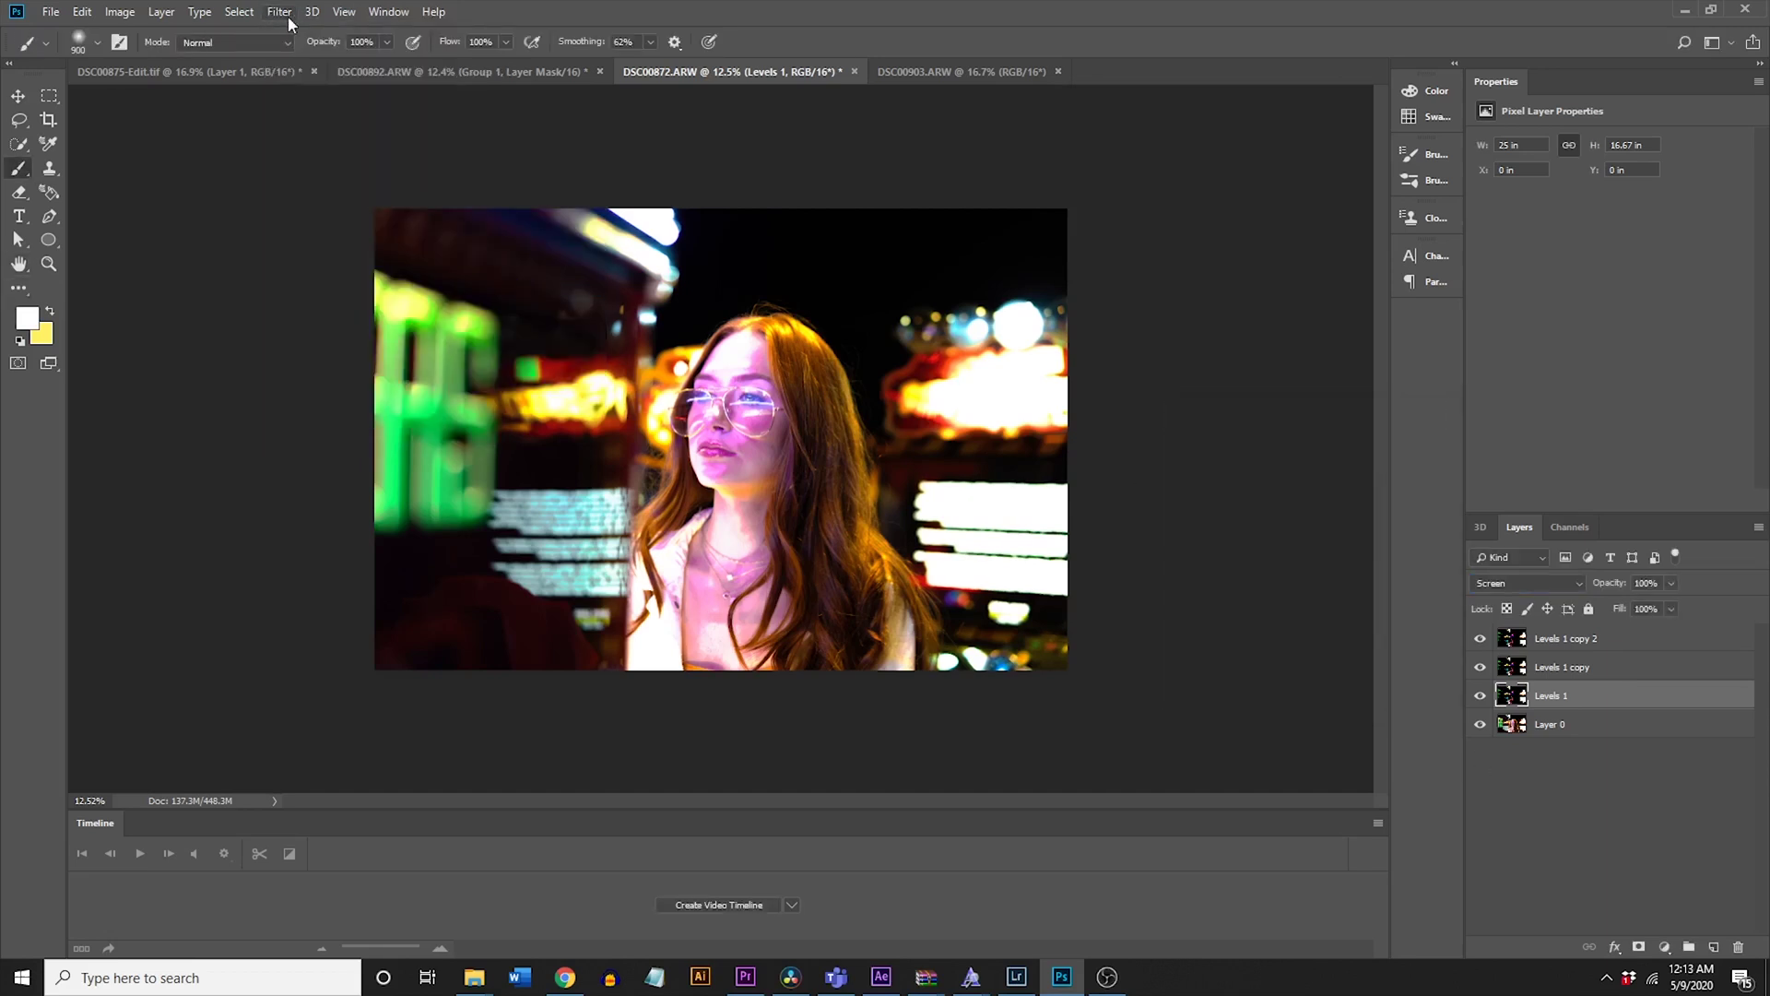
Step: Apply a Motion Blur to Levels 1 with an angle of -45° and a distance of 473 pixels
click(279, 12)
mouse_move(351, 224)
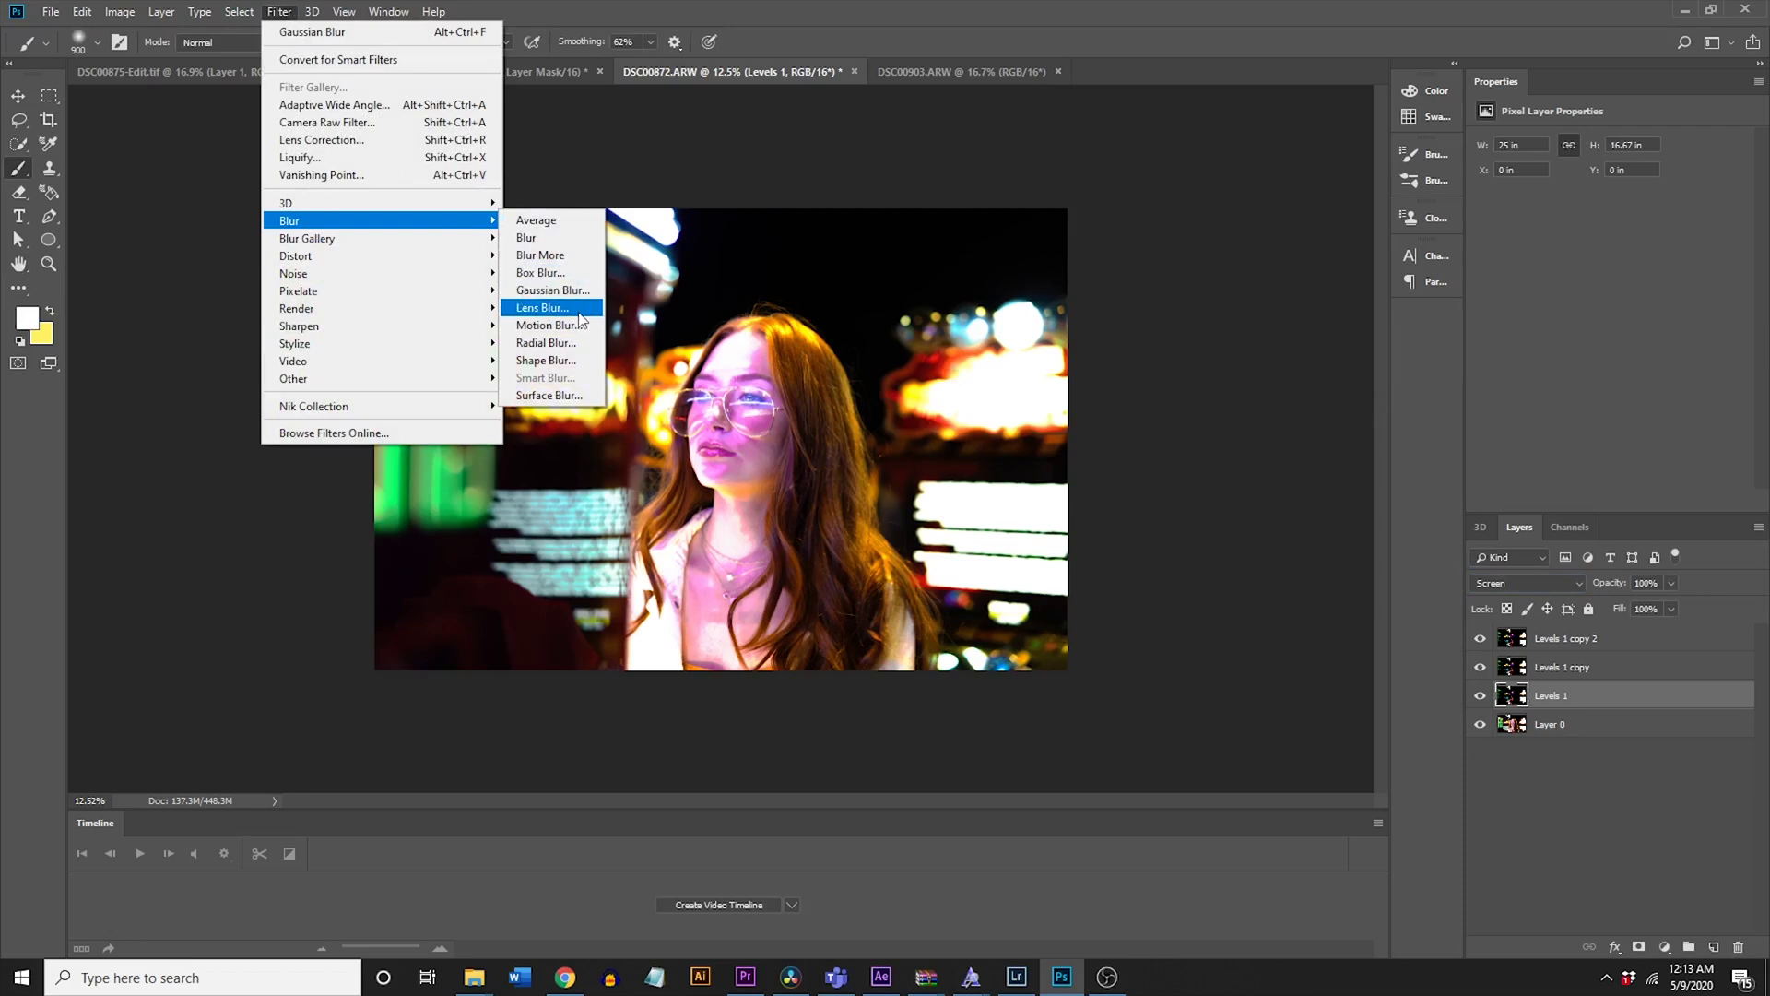
click(550, 328)
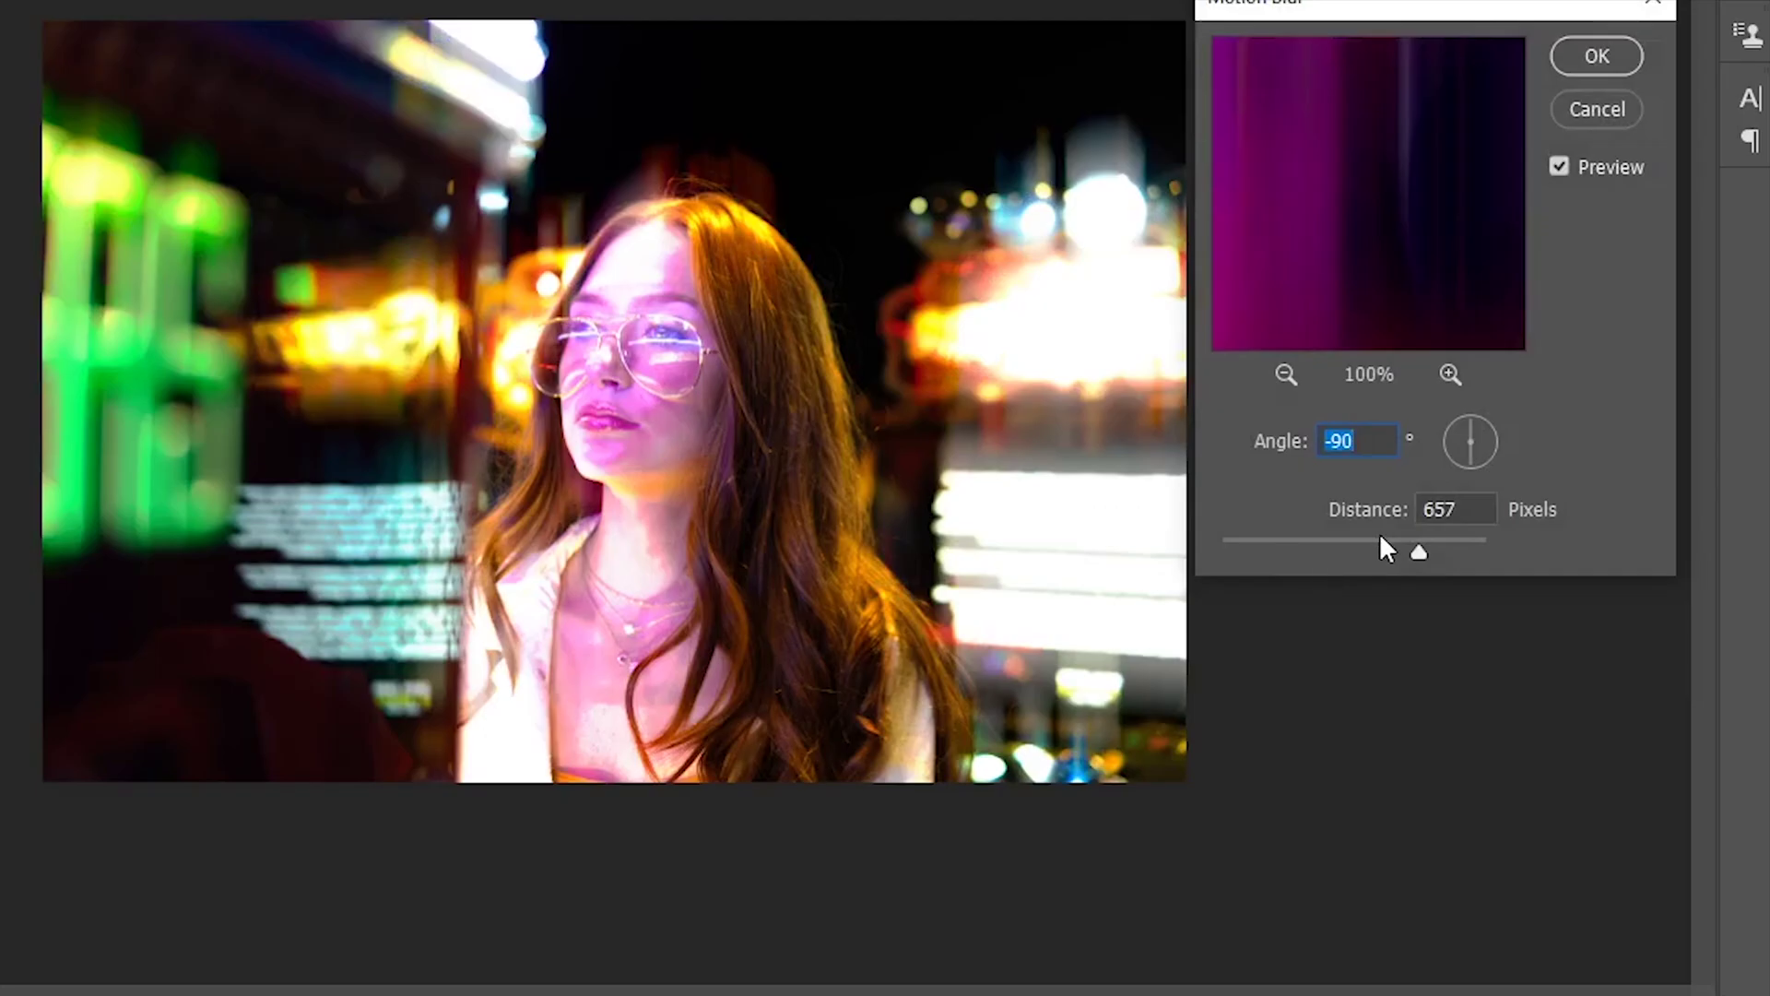
key(End)
key(BackSpace)
key(BackSpace)
key(BackSpace)
text(-45)
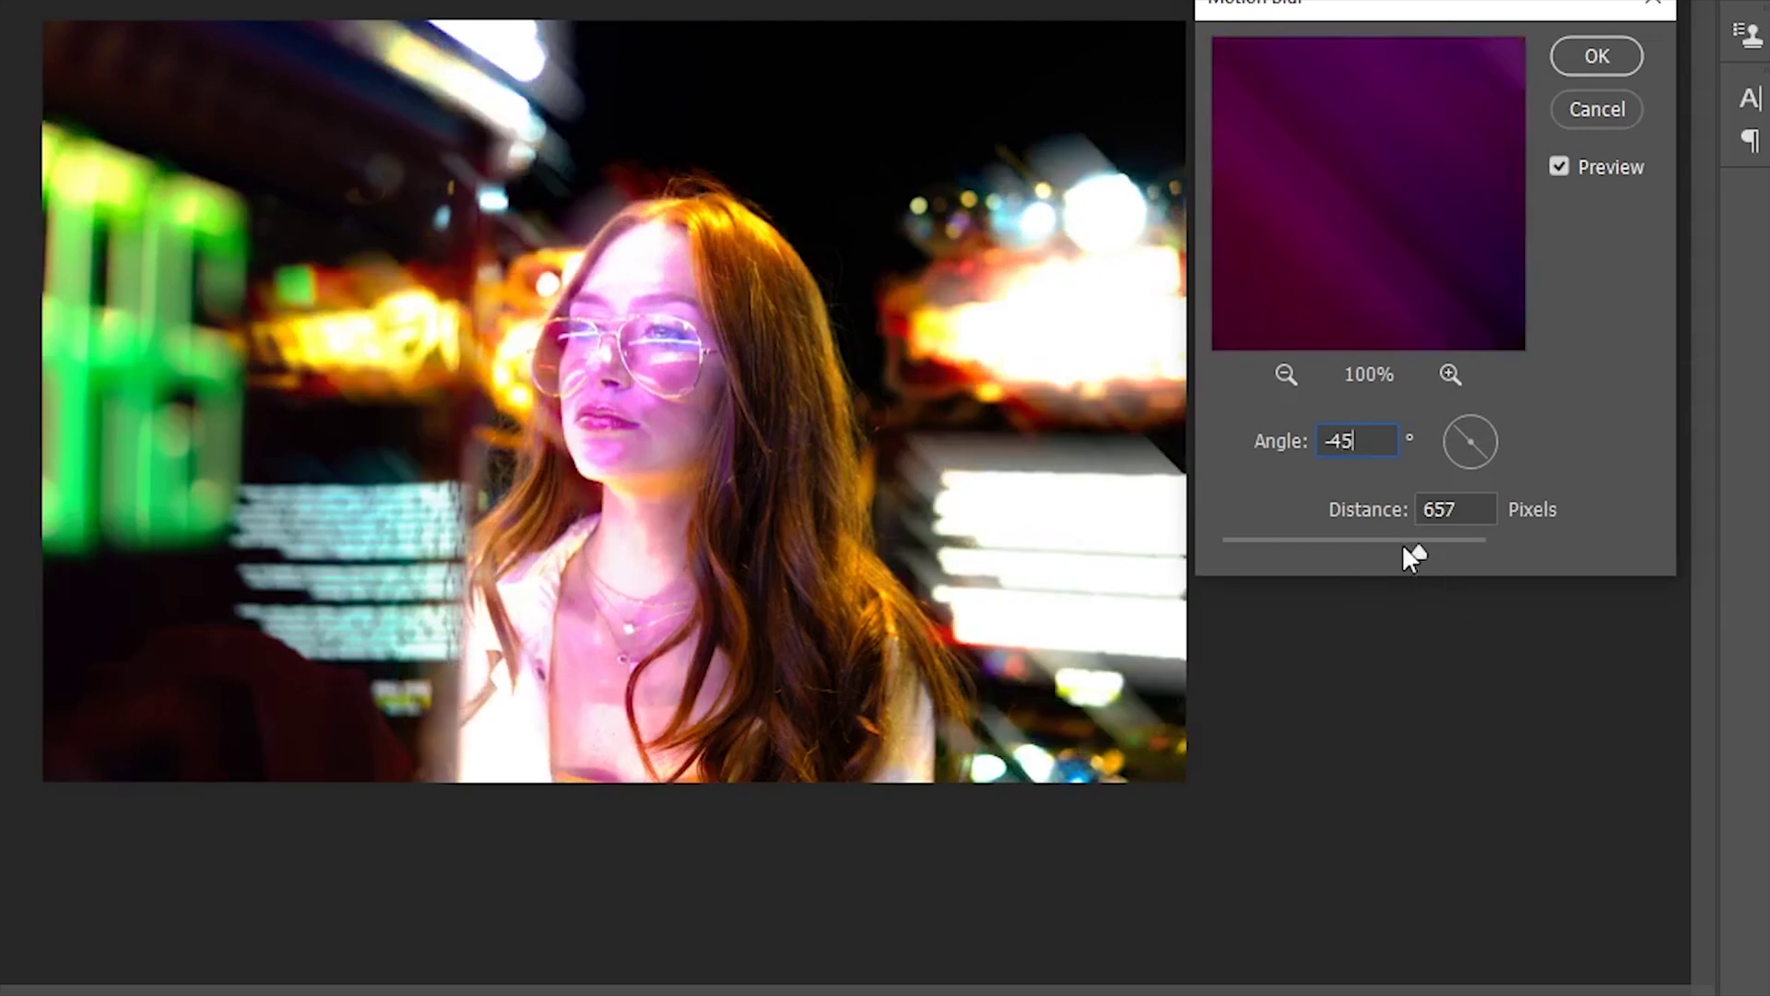
drag(1334, 551, 1403, 556)
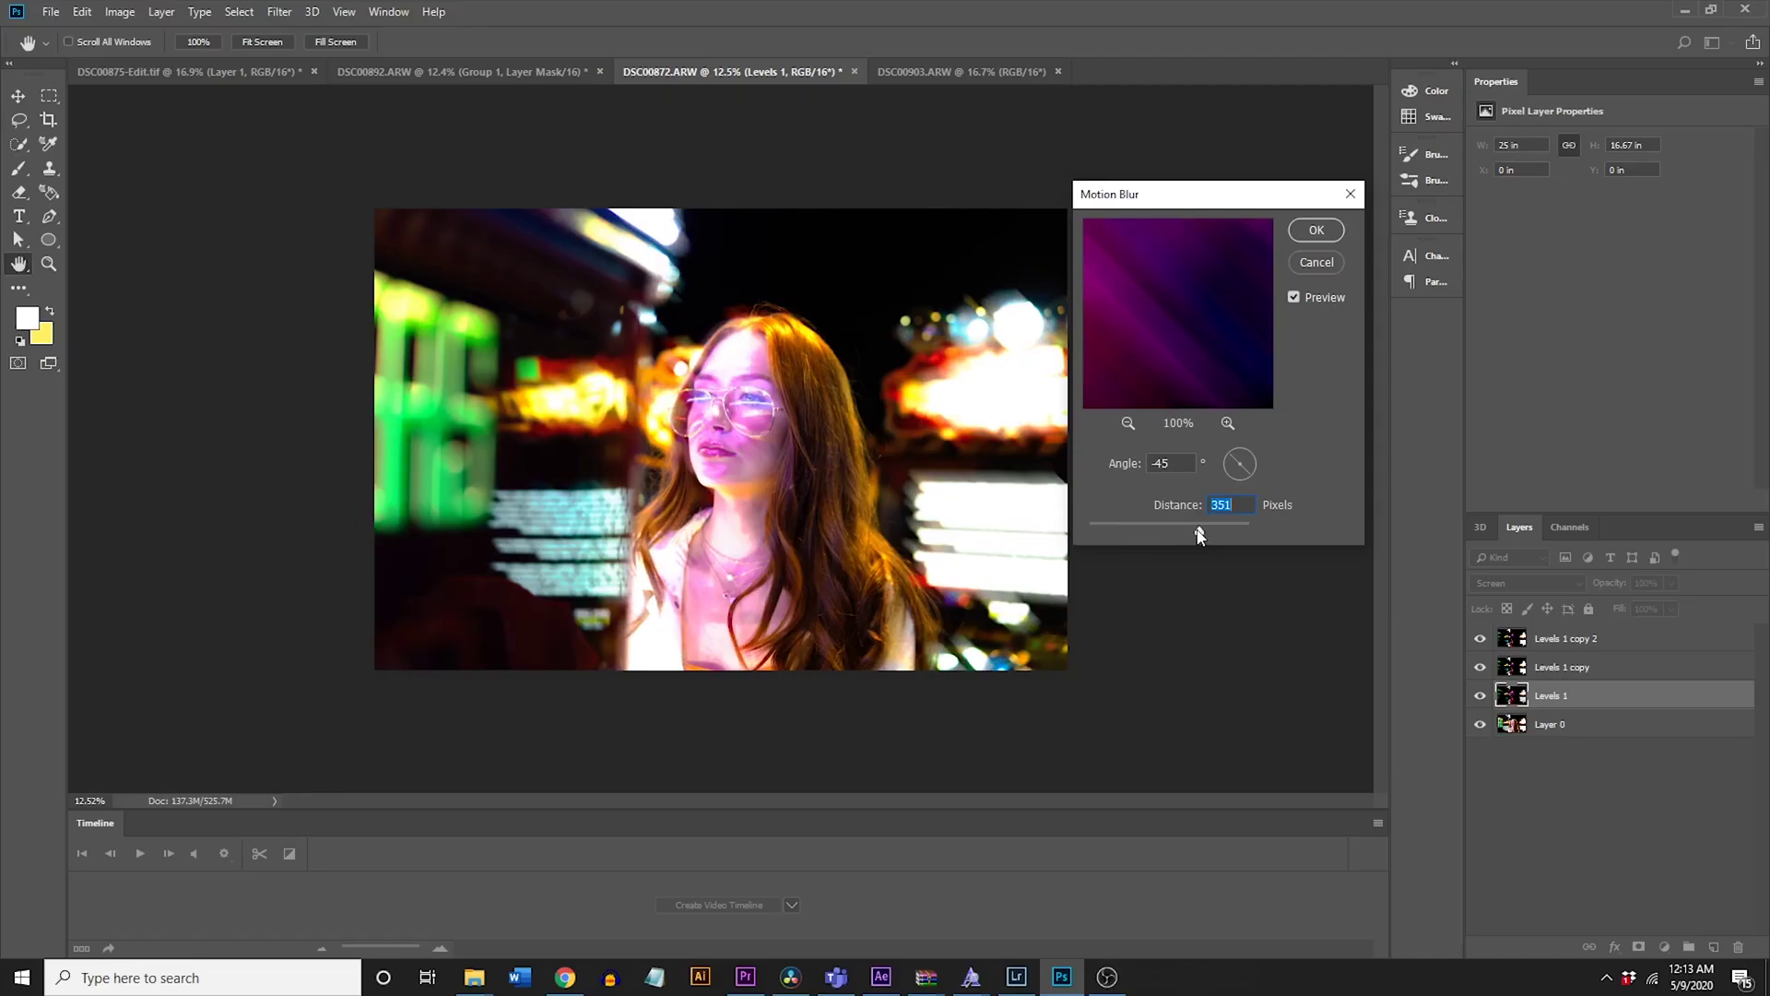
drag(1200, 535, 1204, 530)
click(1325, 232)
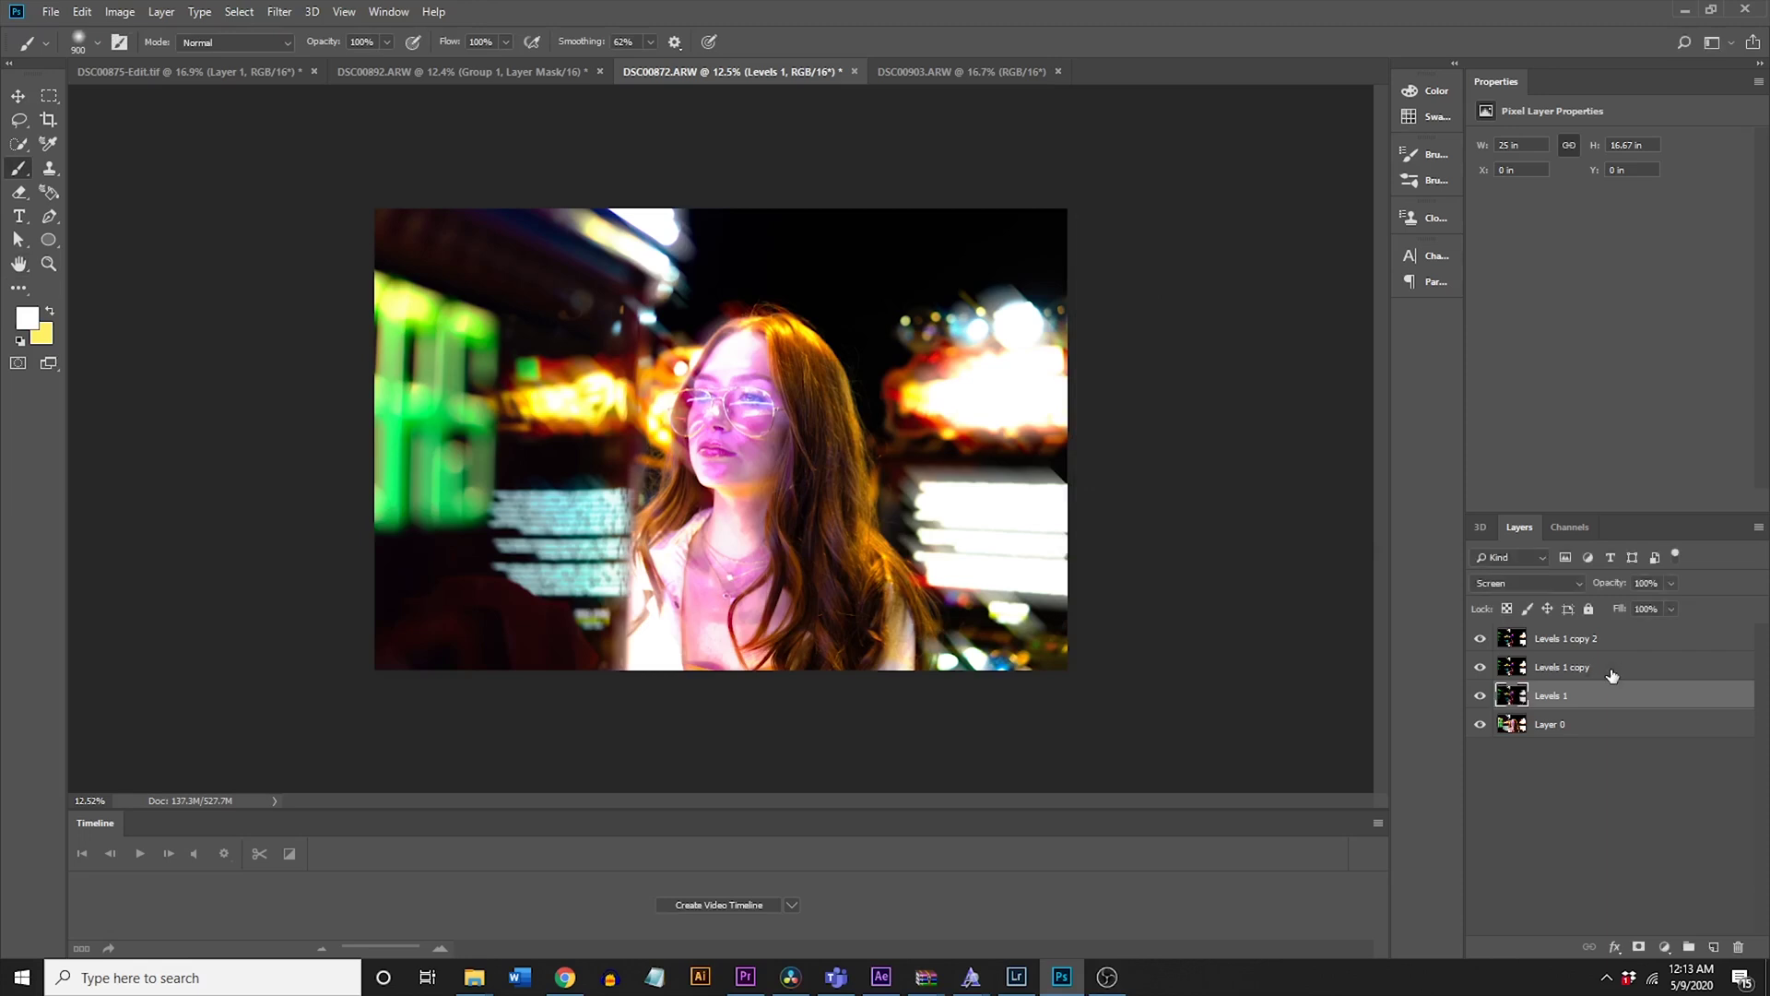
Step: Apply a Motion Blur to Levels 1 copy with an angle of 45° and a distance of 473 pixels
click(1617, 669)
click(287, 20)
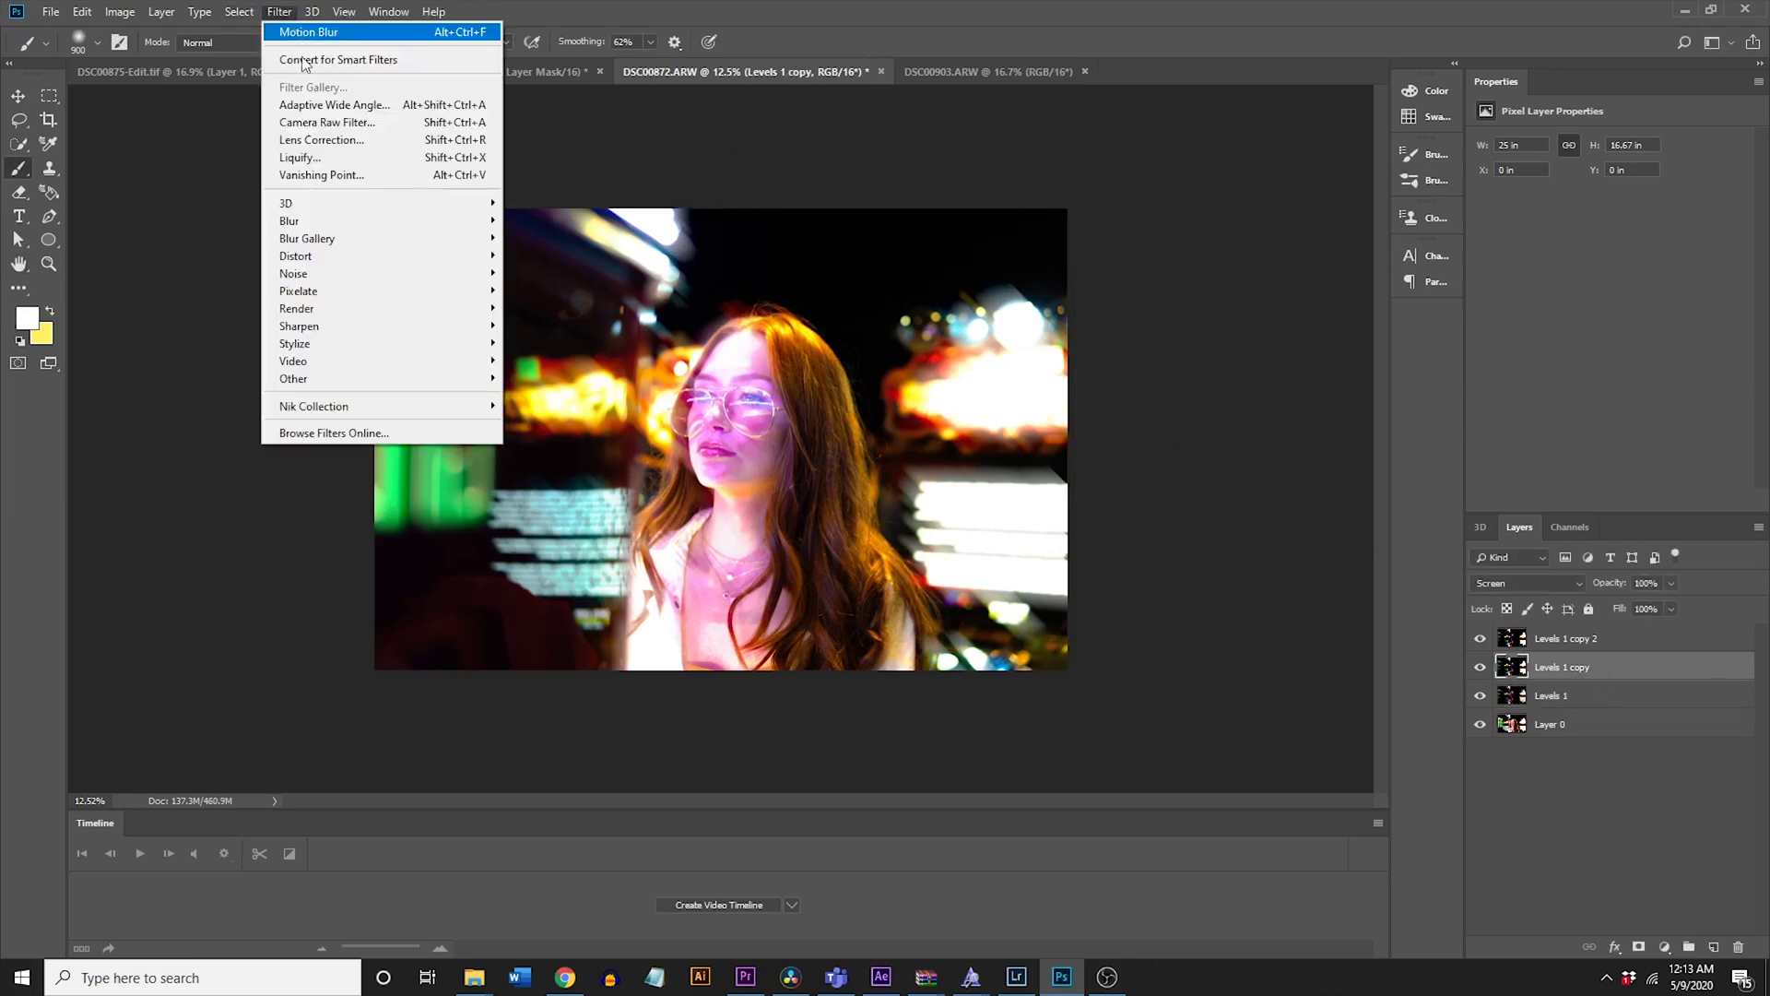
mouse_move(358, 224)
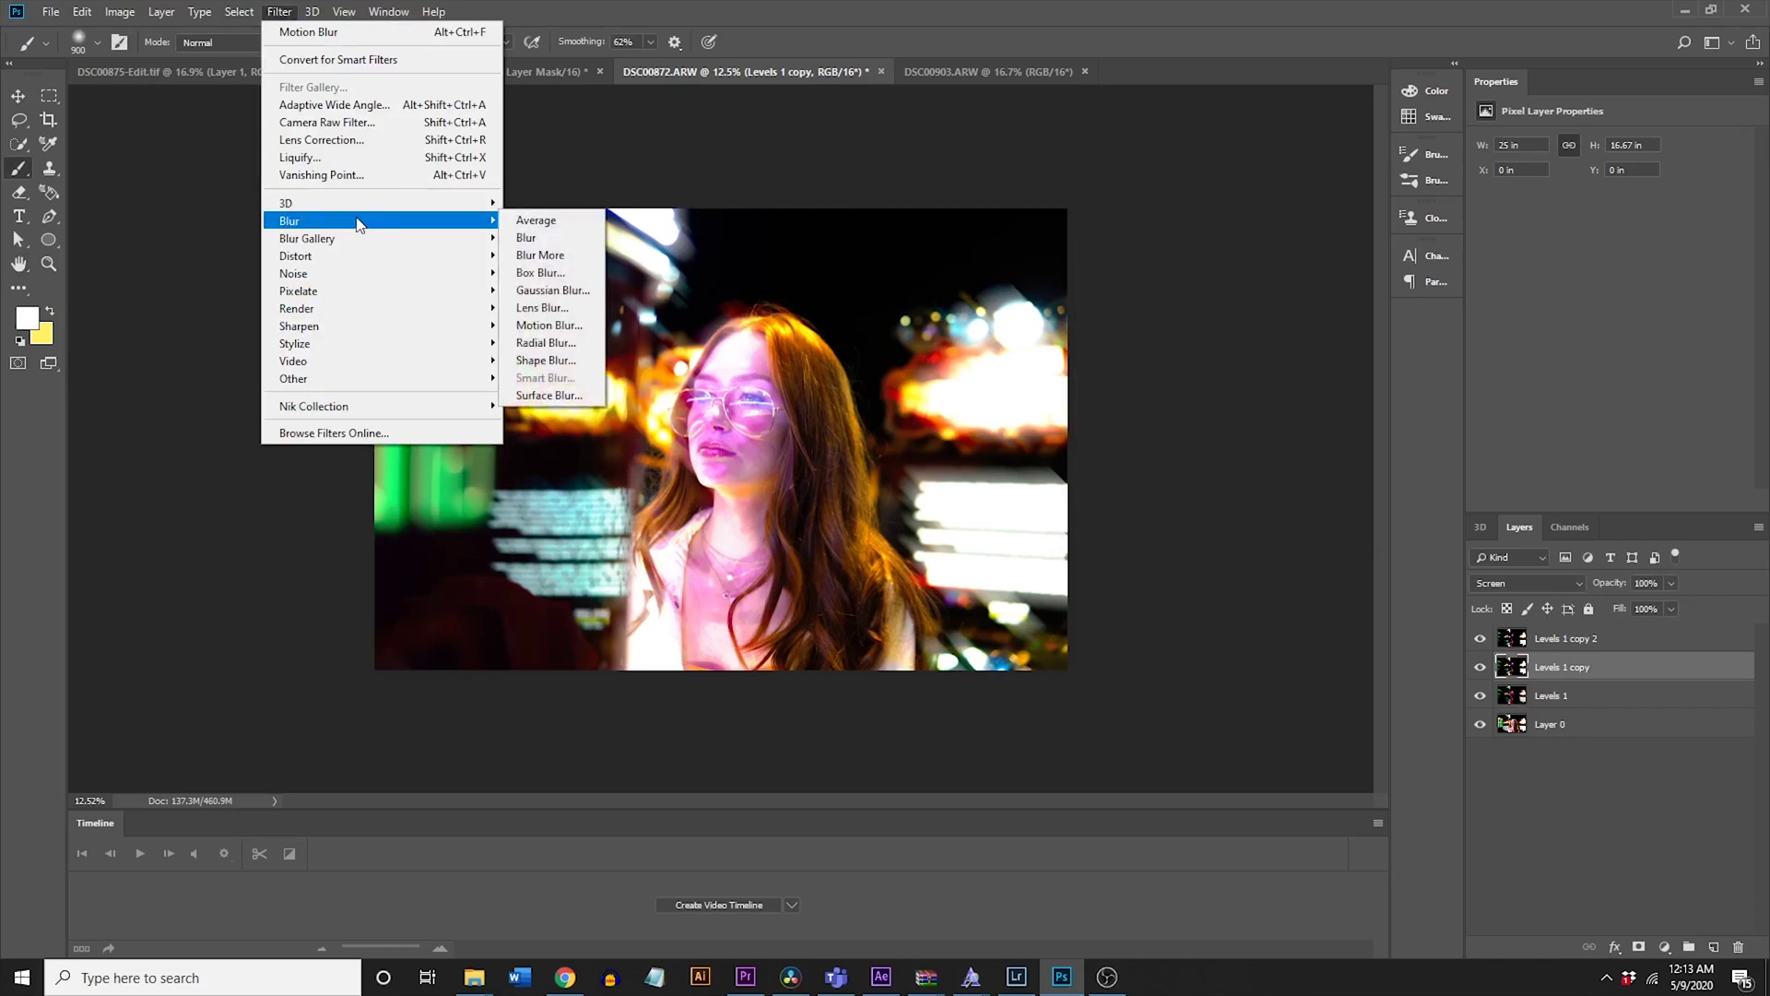
click(580, 328)
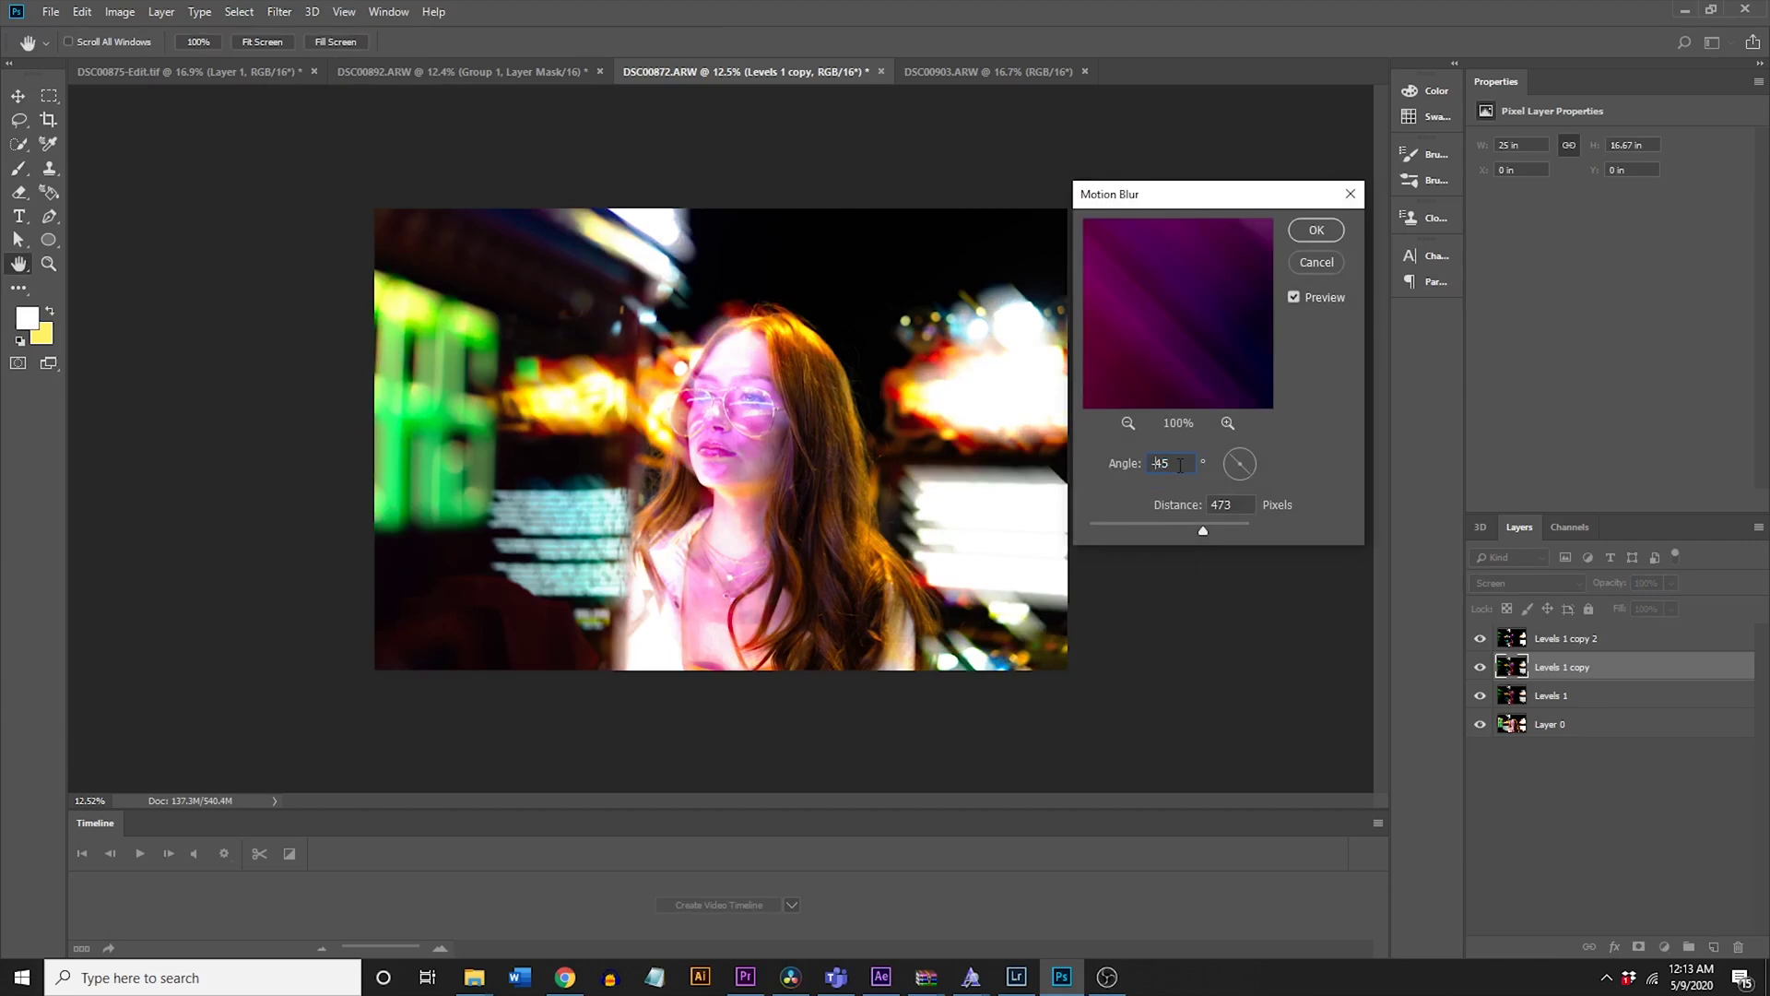
key(BackSpace)
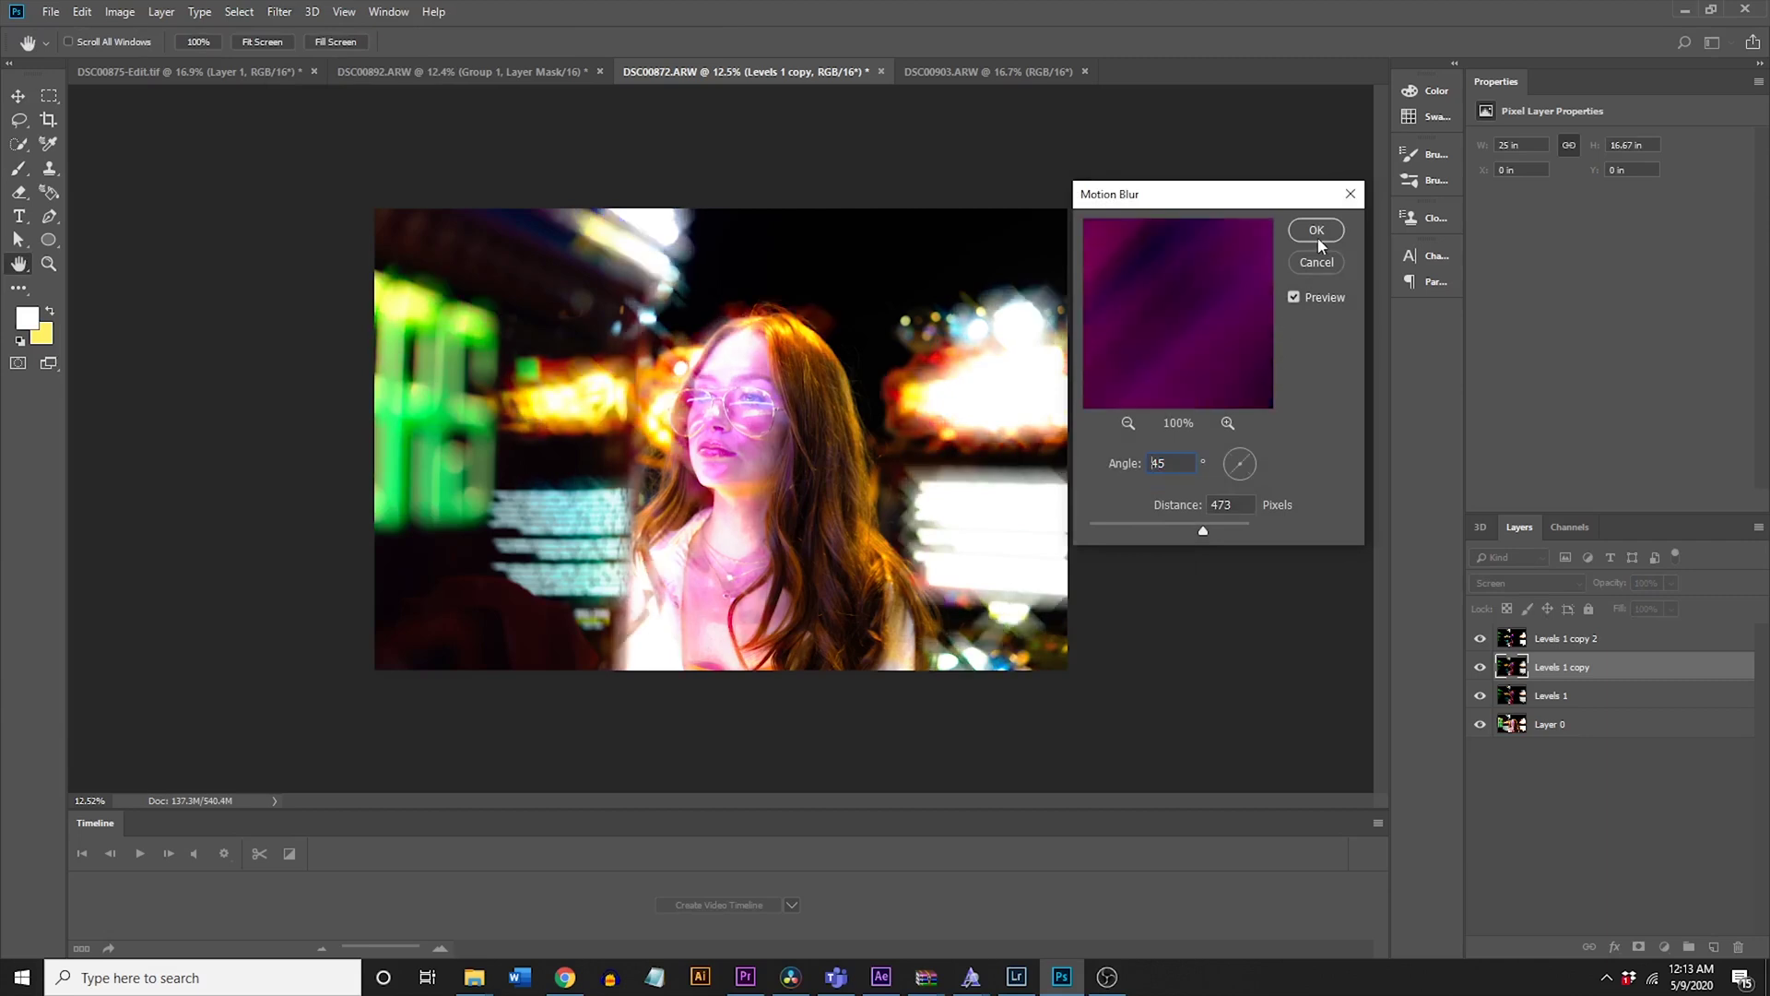
click(1316, 231)
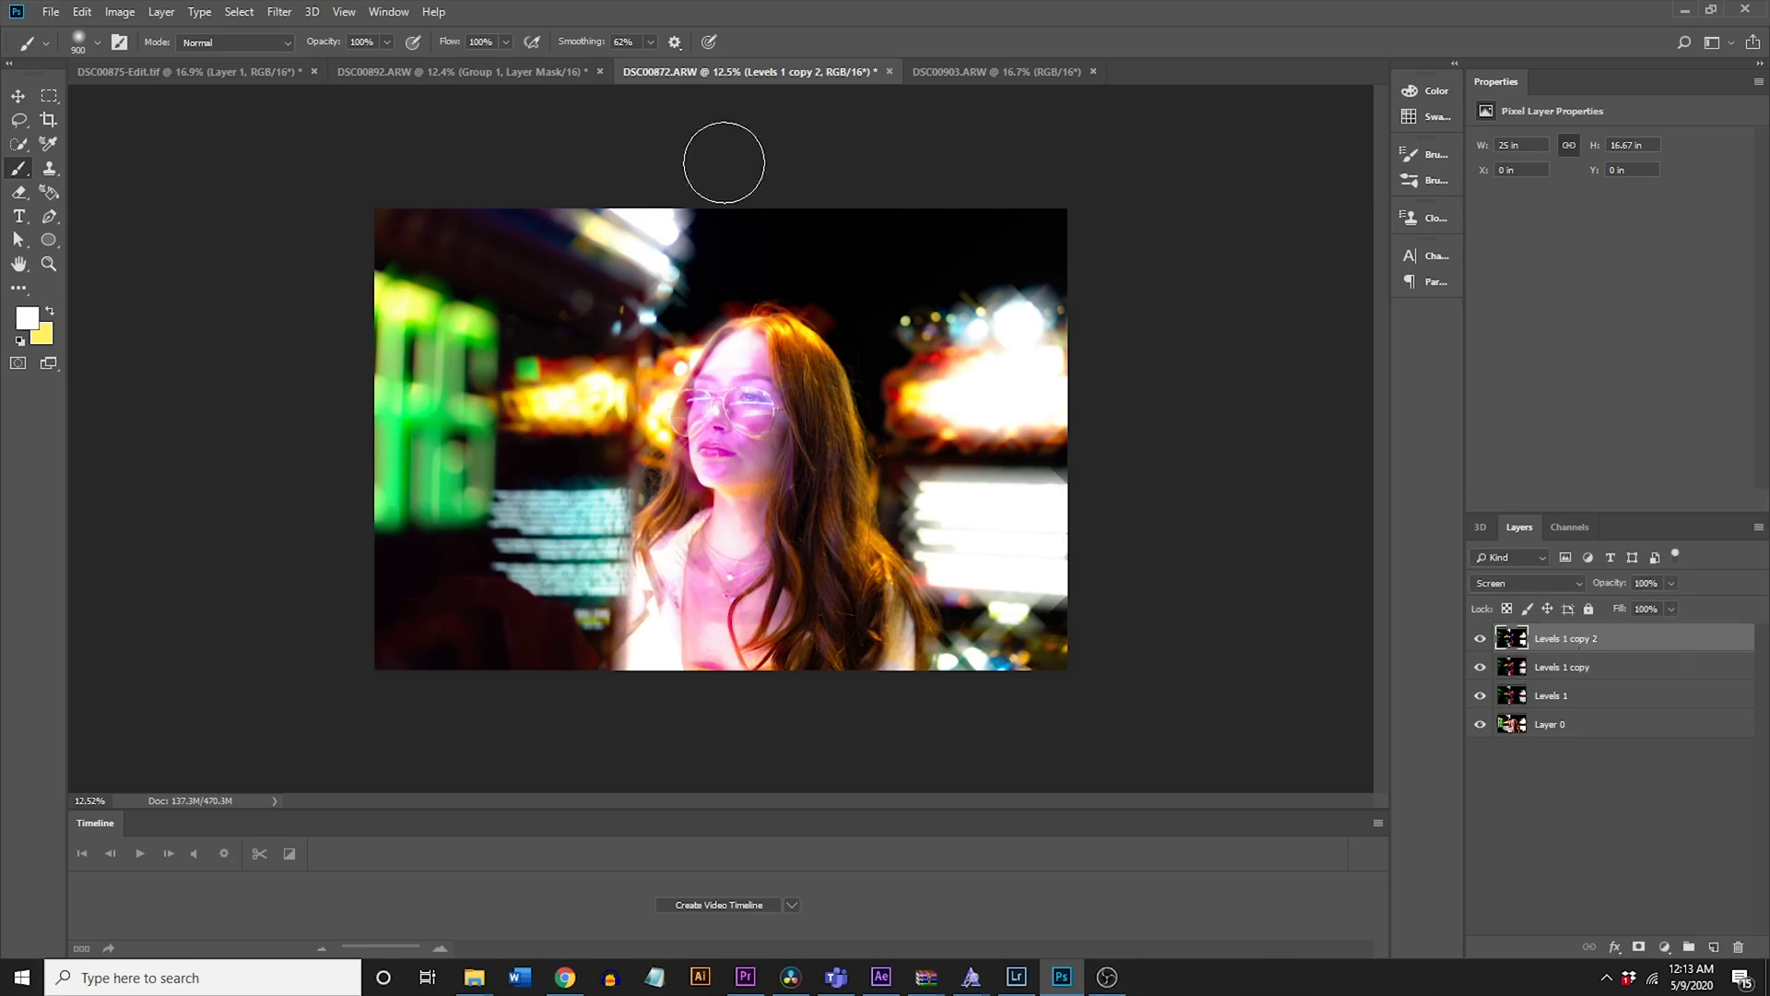
Step: Apply a Motion Blur to Levels 1 copy 2 with an angle of 90° and a distance of 473 pixels
click(281, 12)
mouse_move(343, 222)
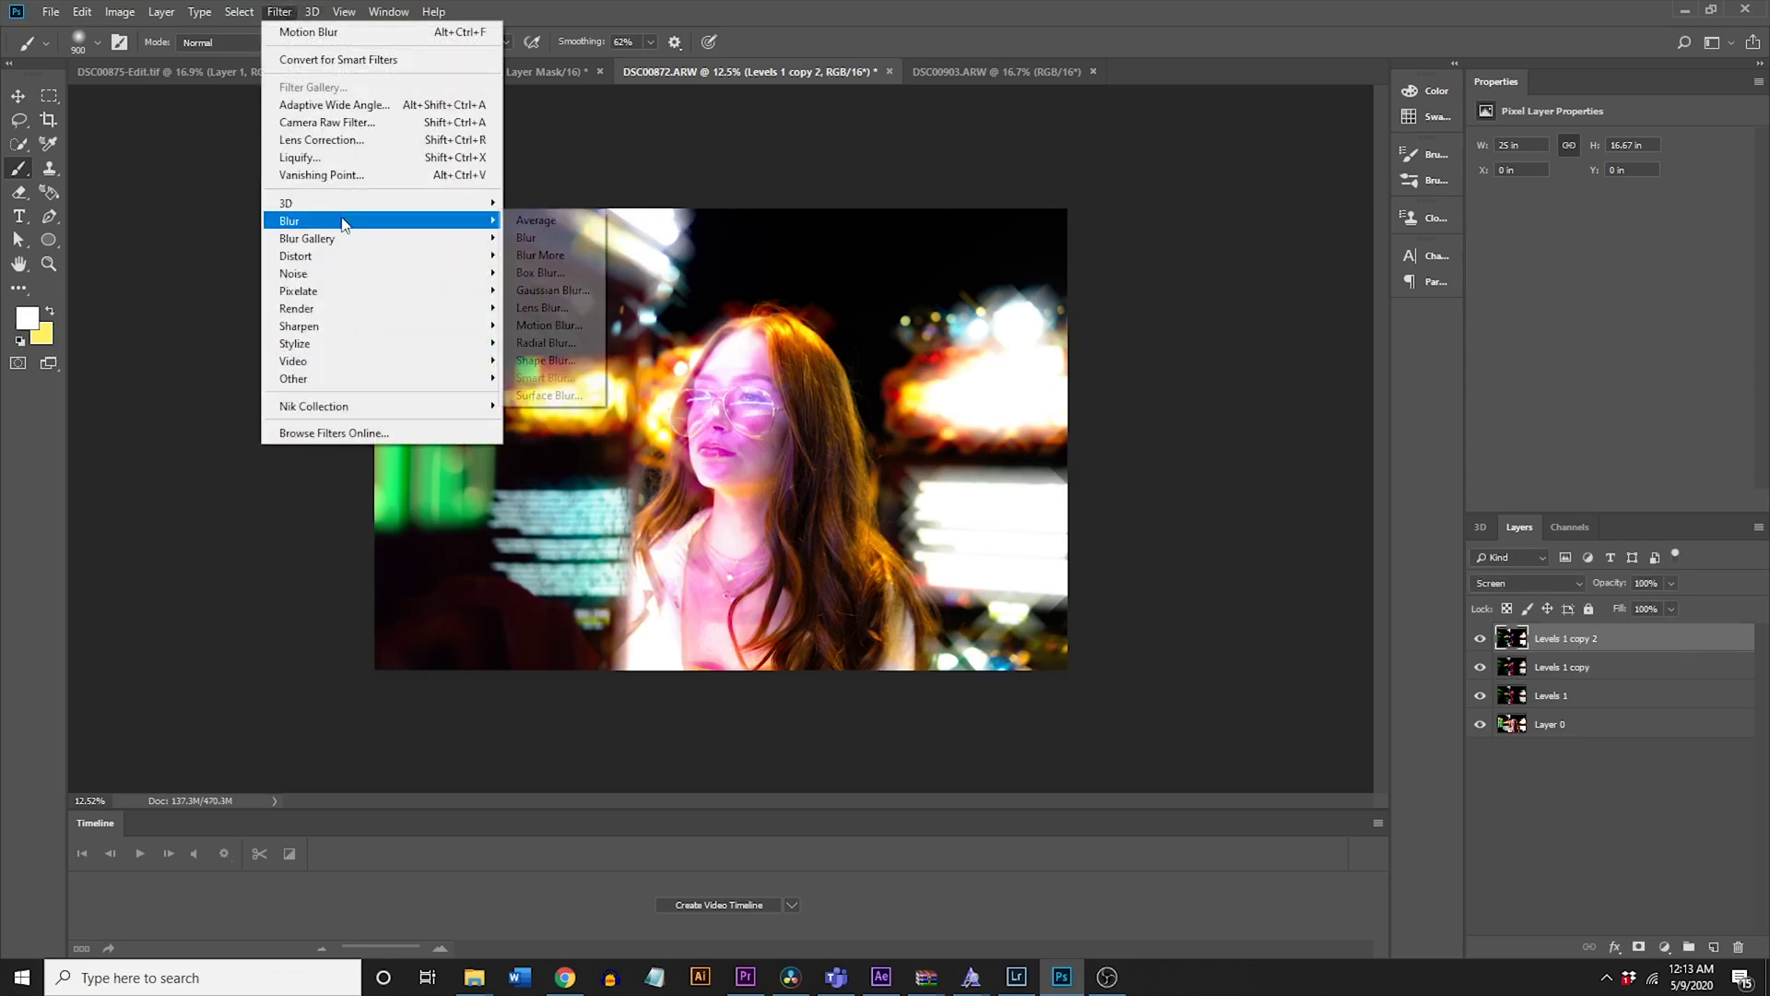
click(578, 326)
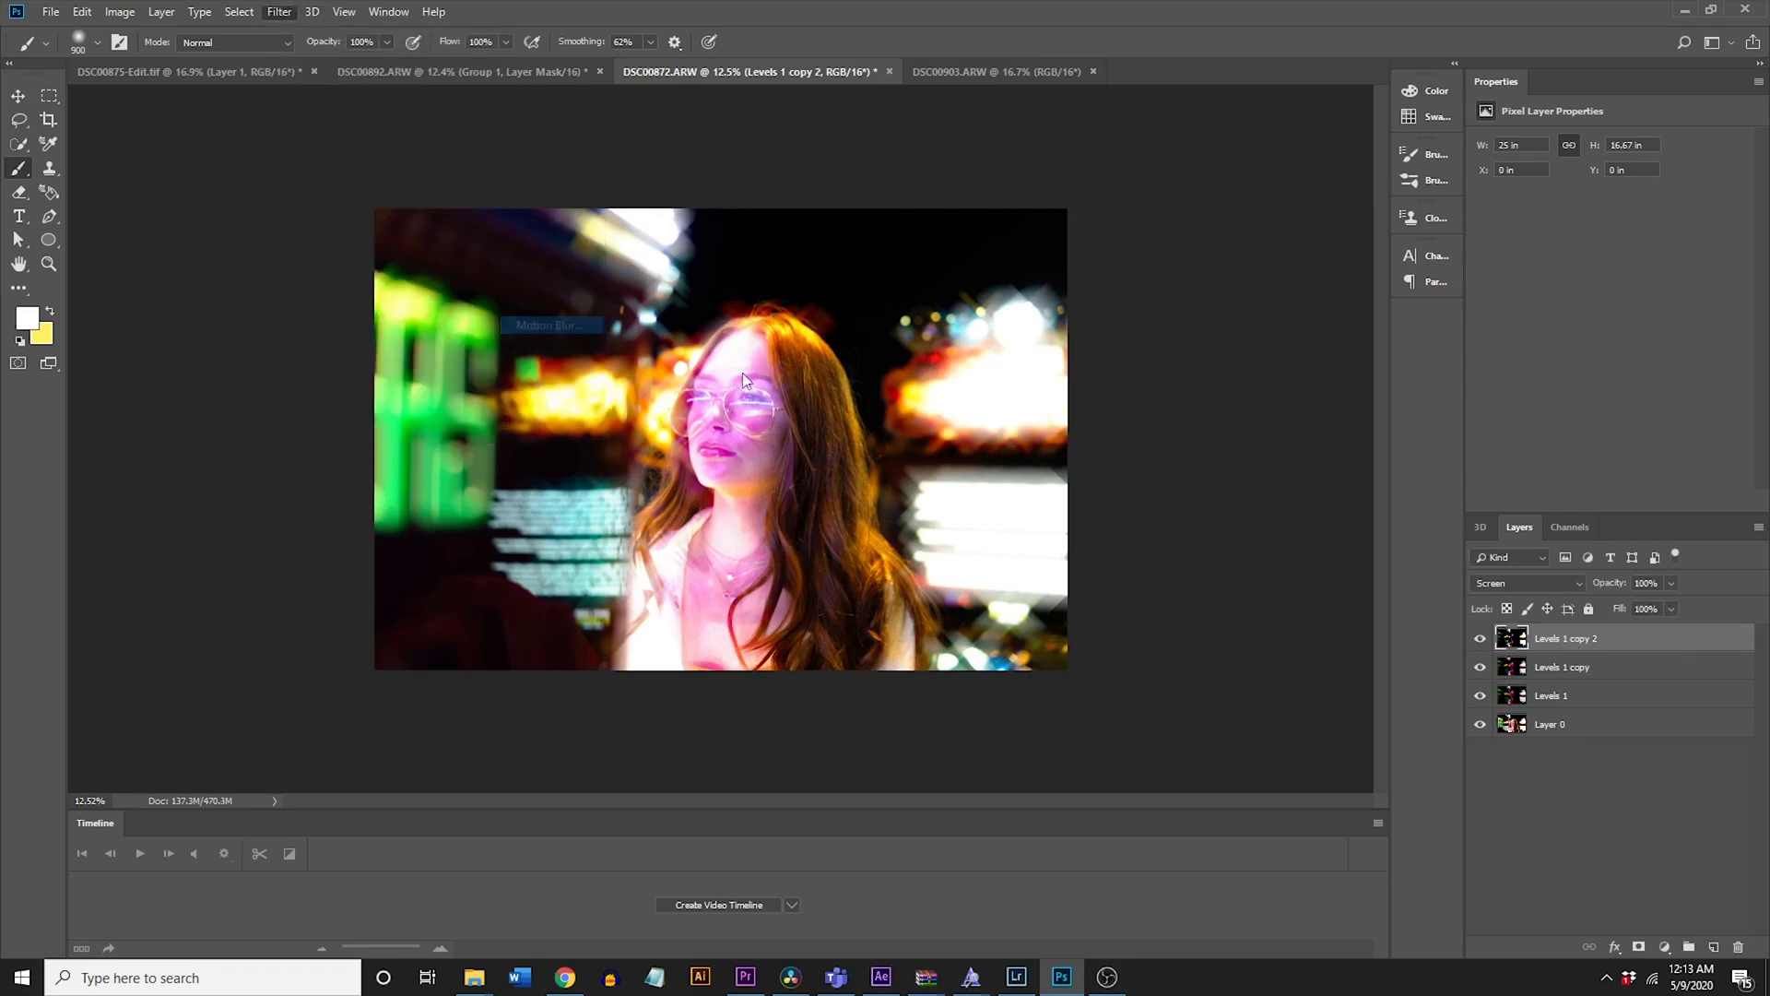
key(Left)
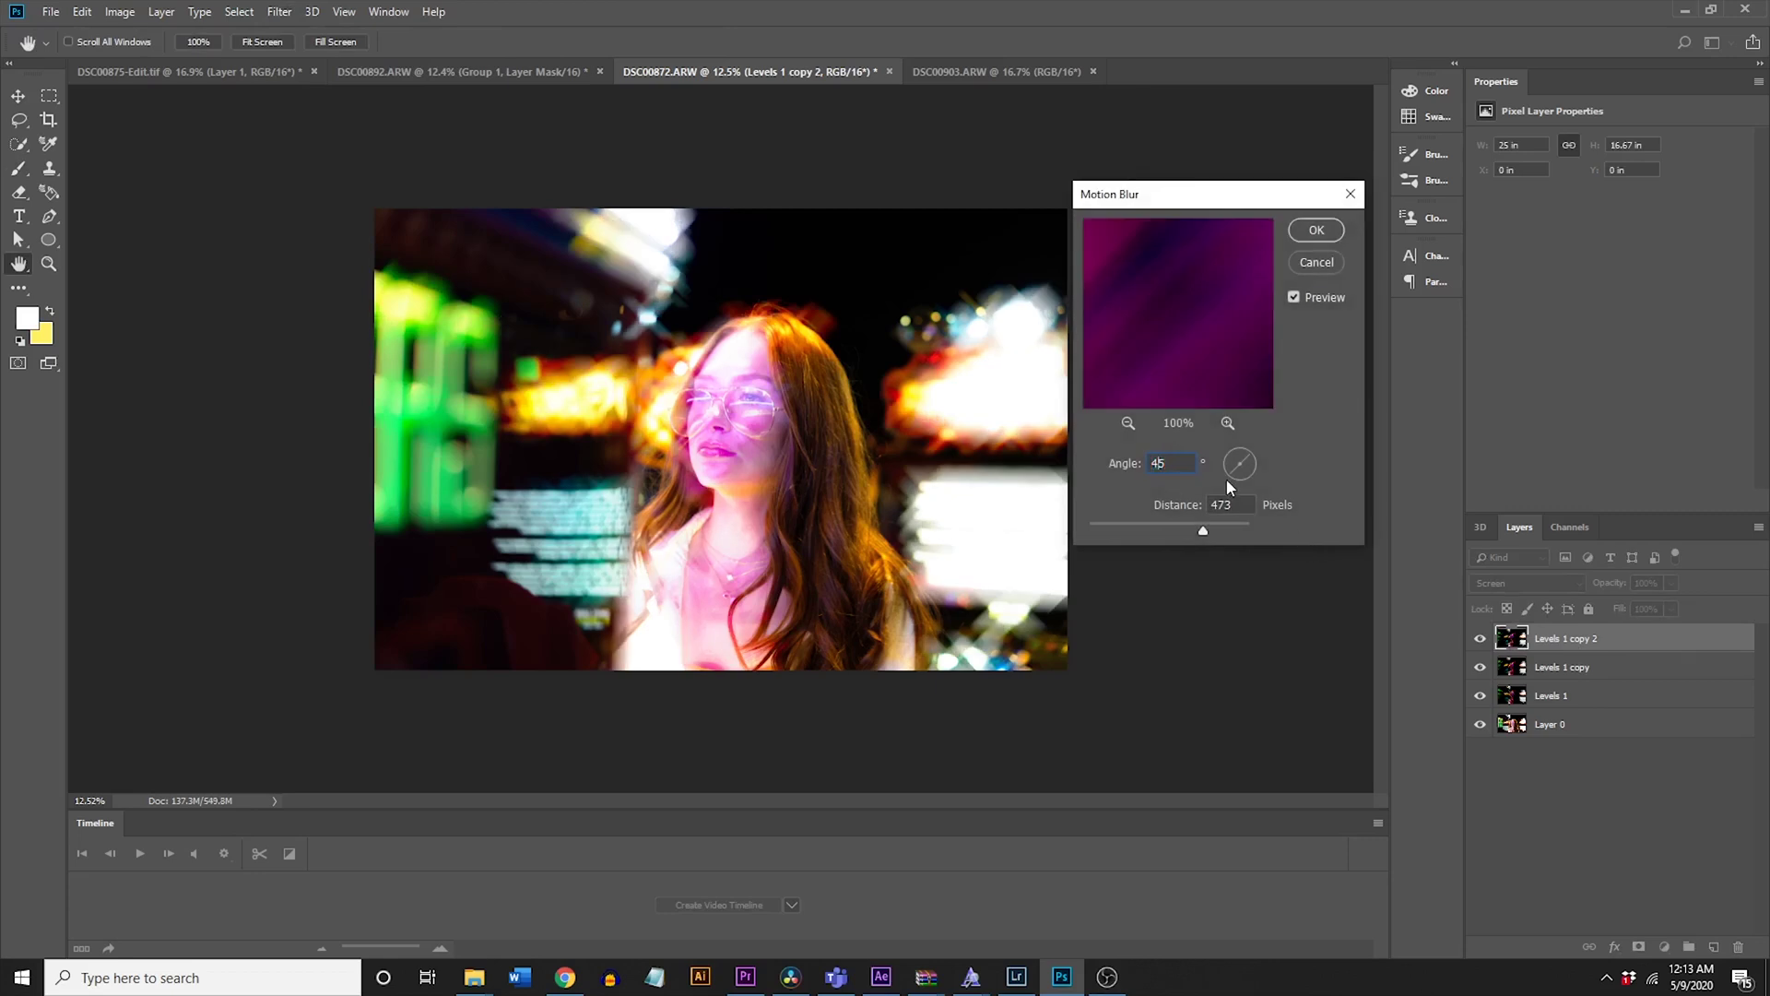
key(Delete)
key(Delete)
text(90)
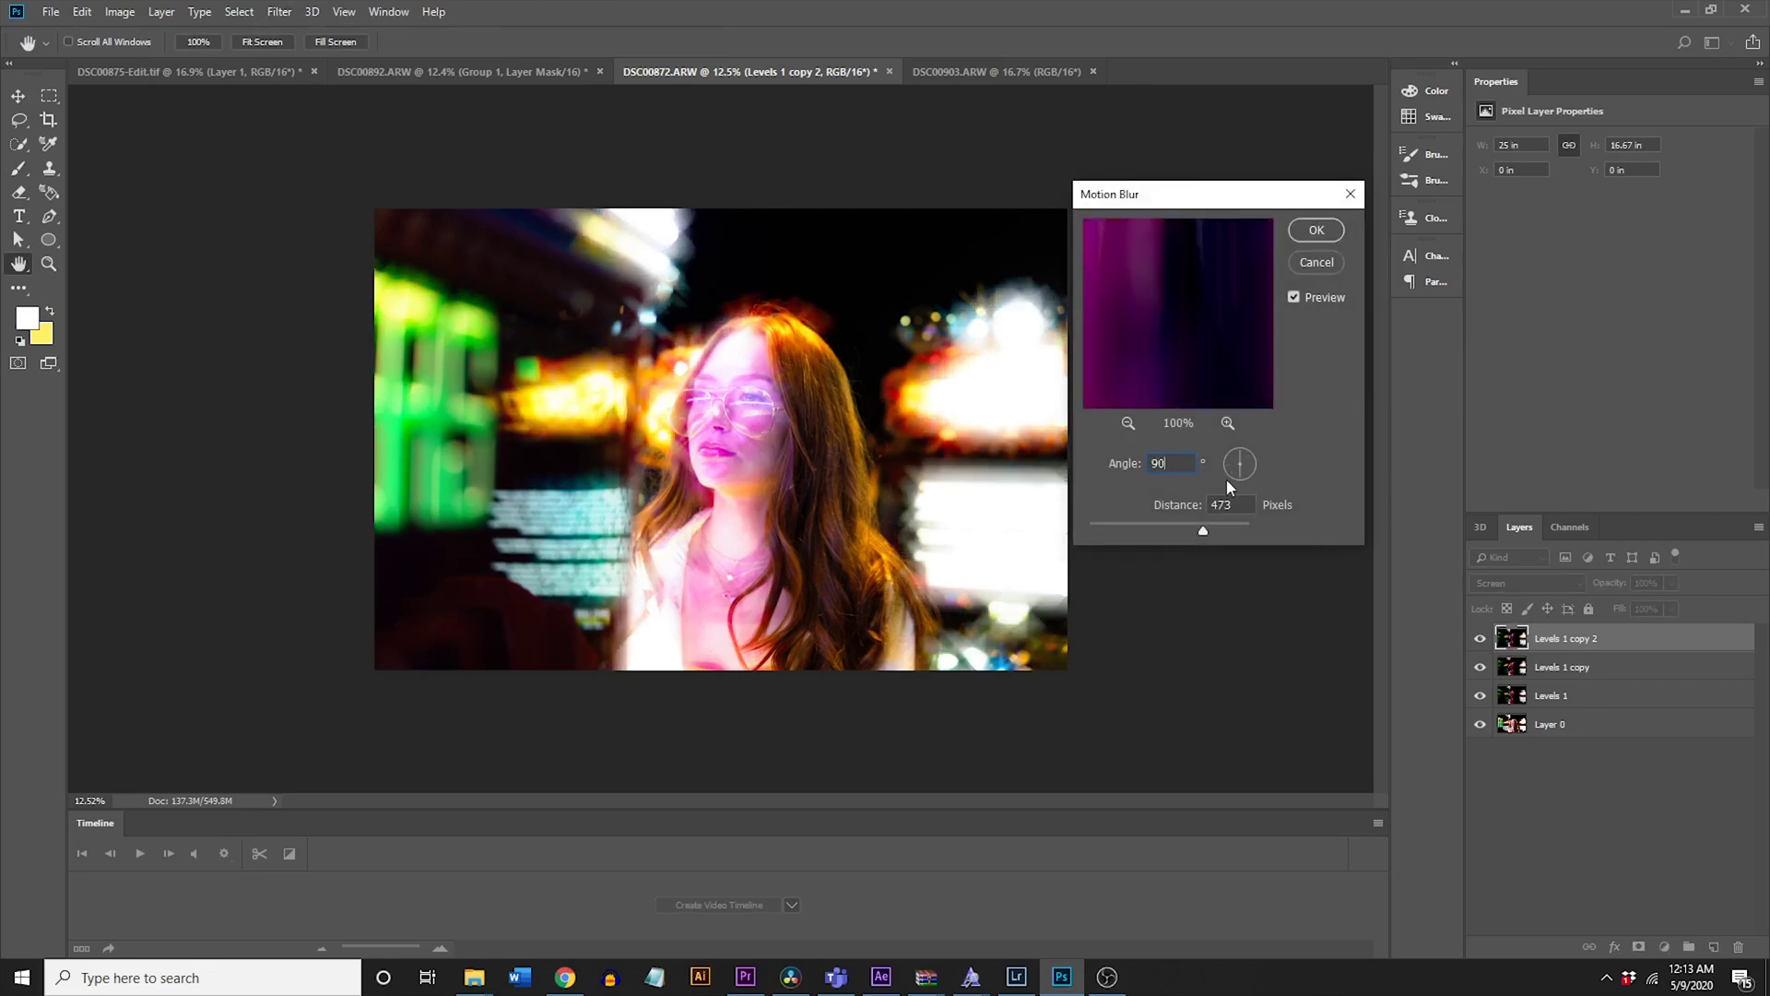
click(1318, 231)
Step: Group Levels 1 and its two copies, and set the group's opacity to 53%
click(1601, 698)
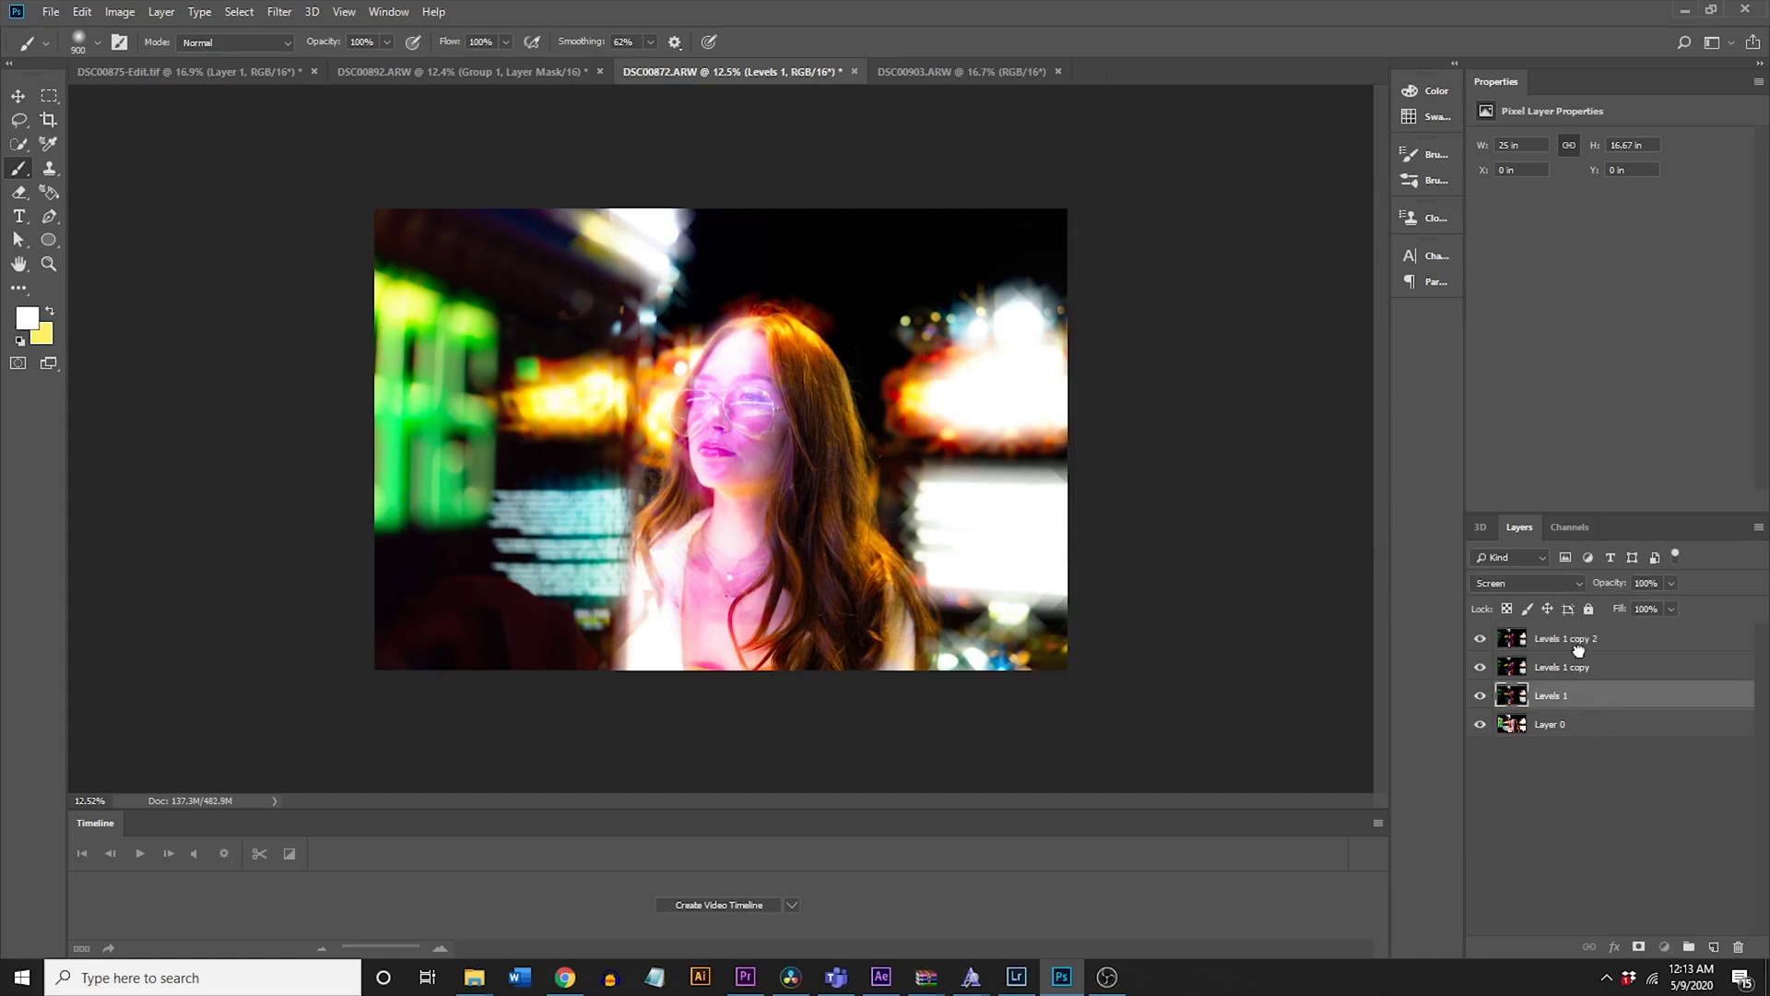
shift+click(1679, 646)
key(ctrl+g)
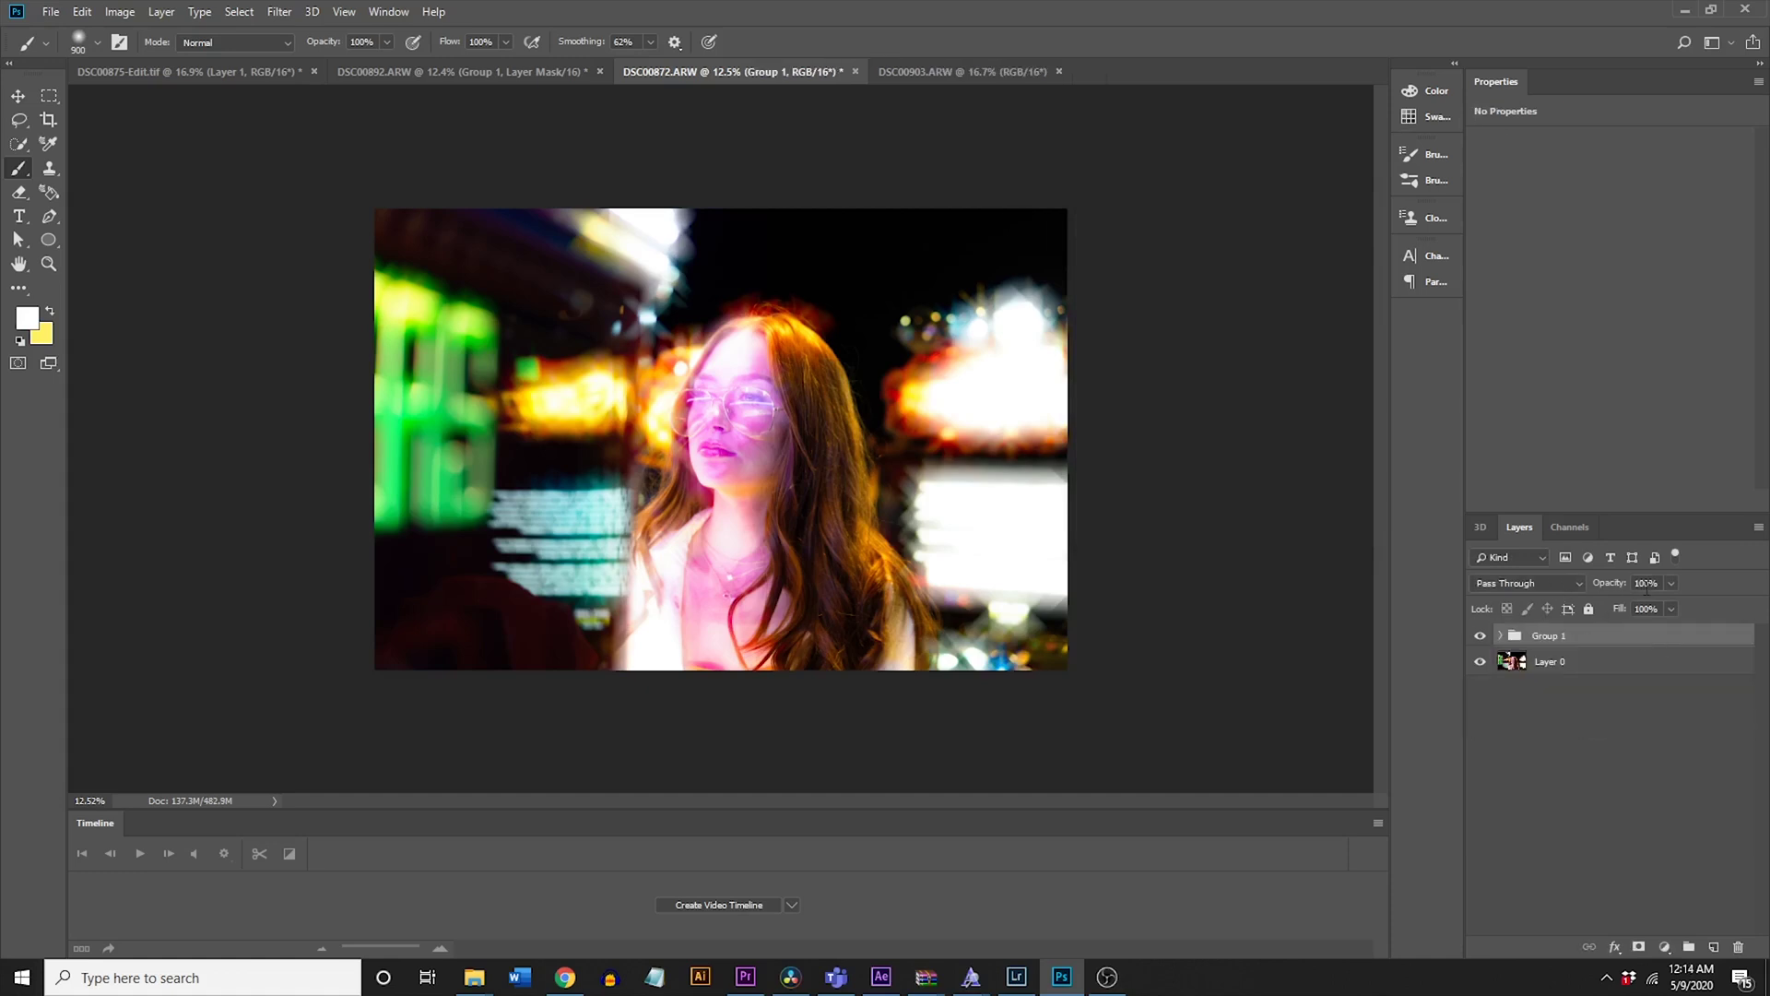
click(1670, 582)
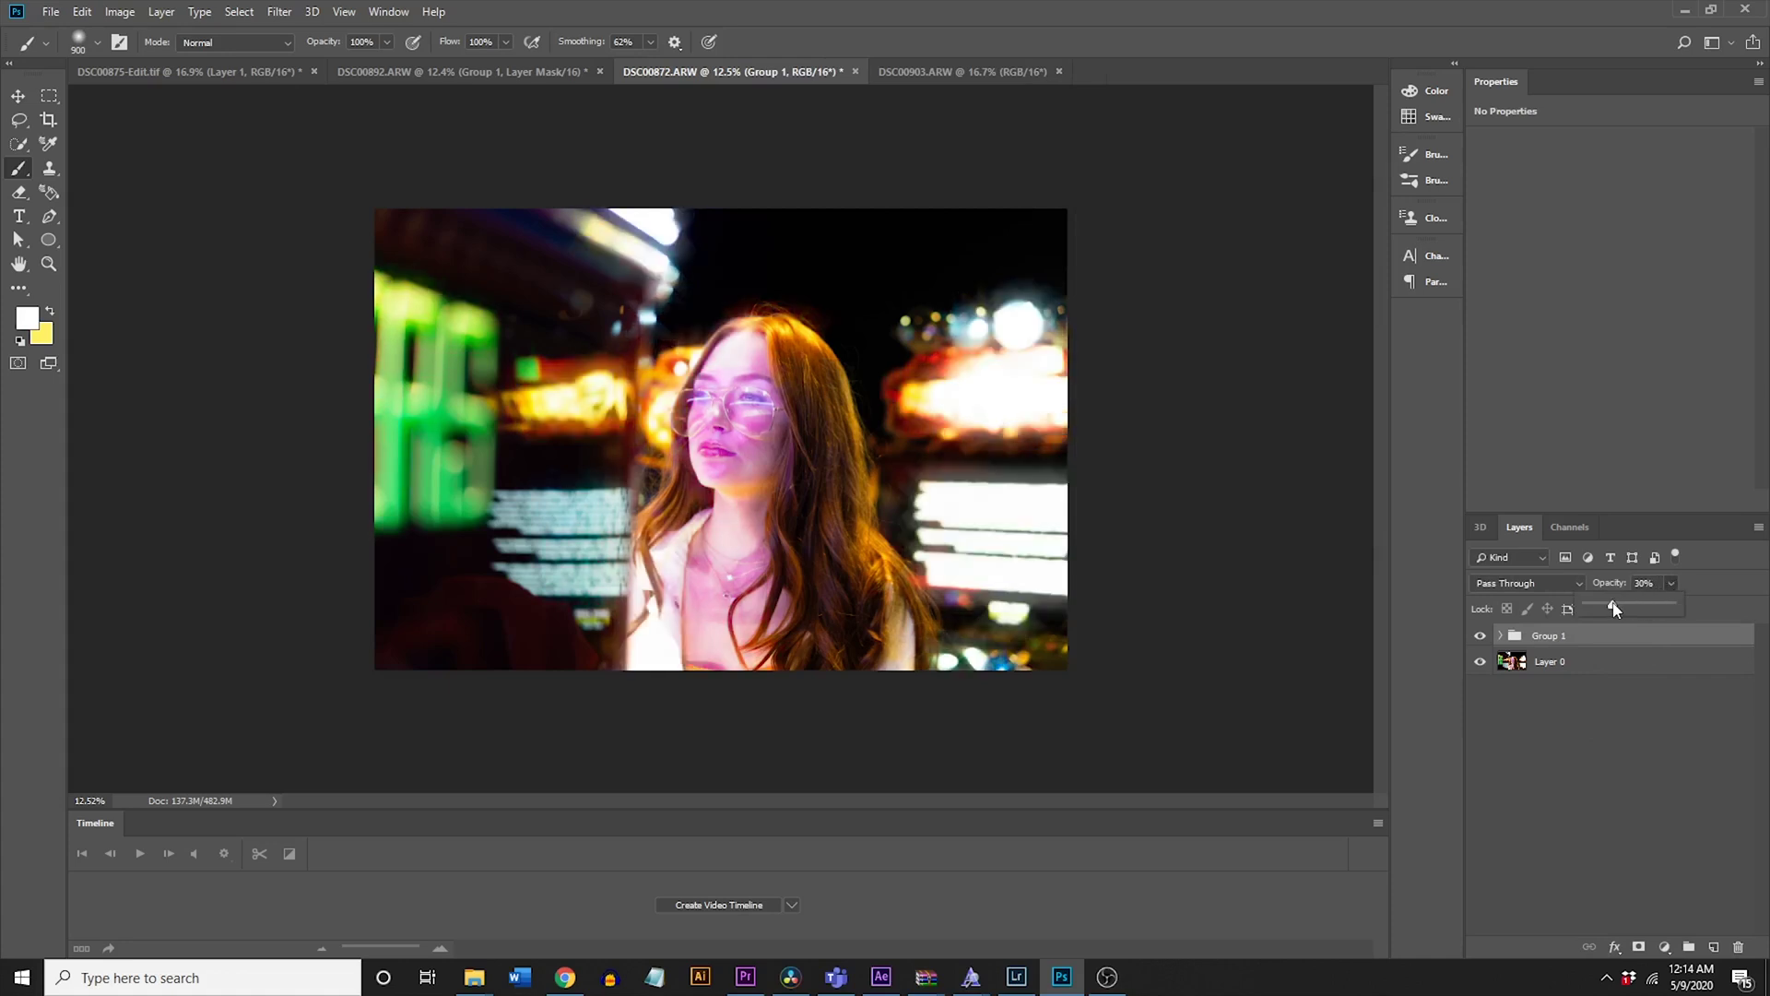
click(1628, 762)
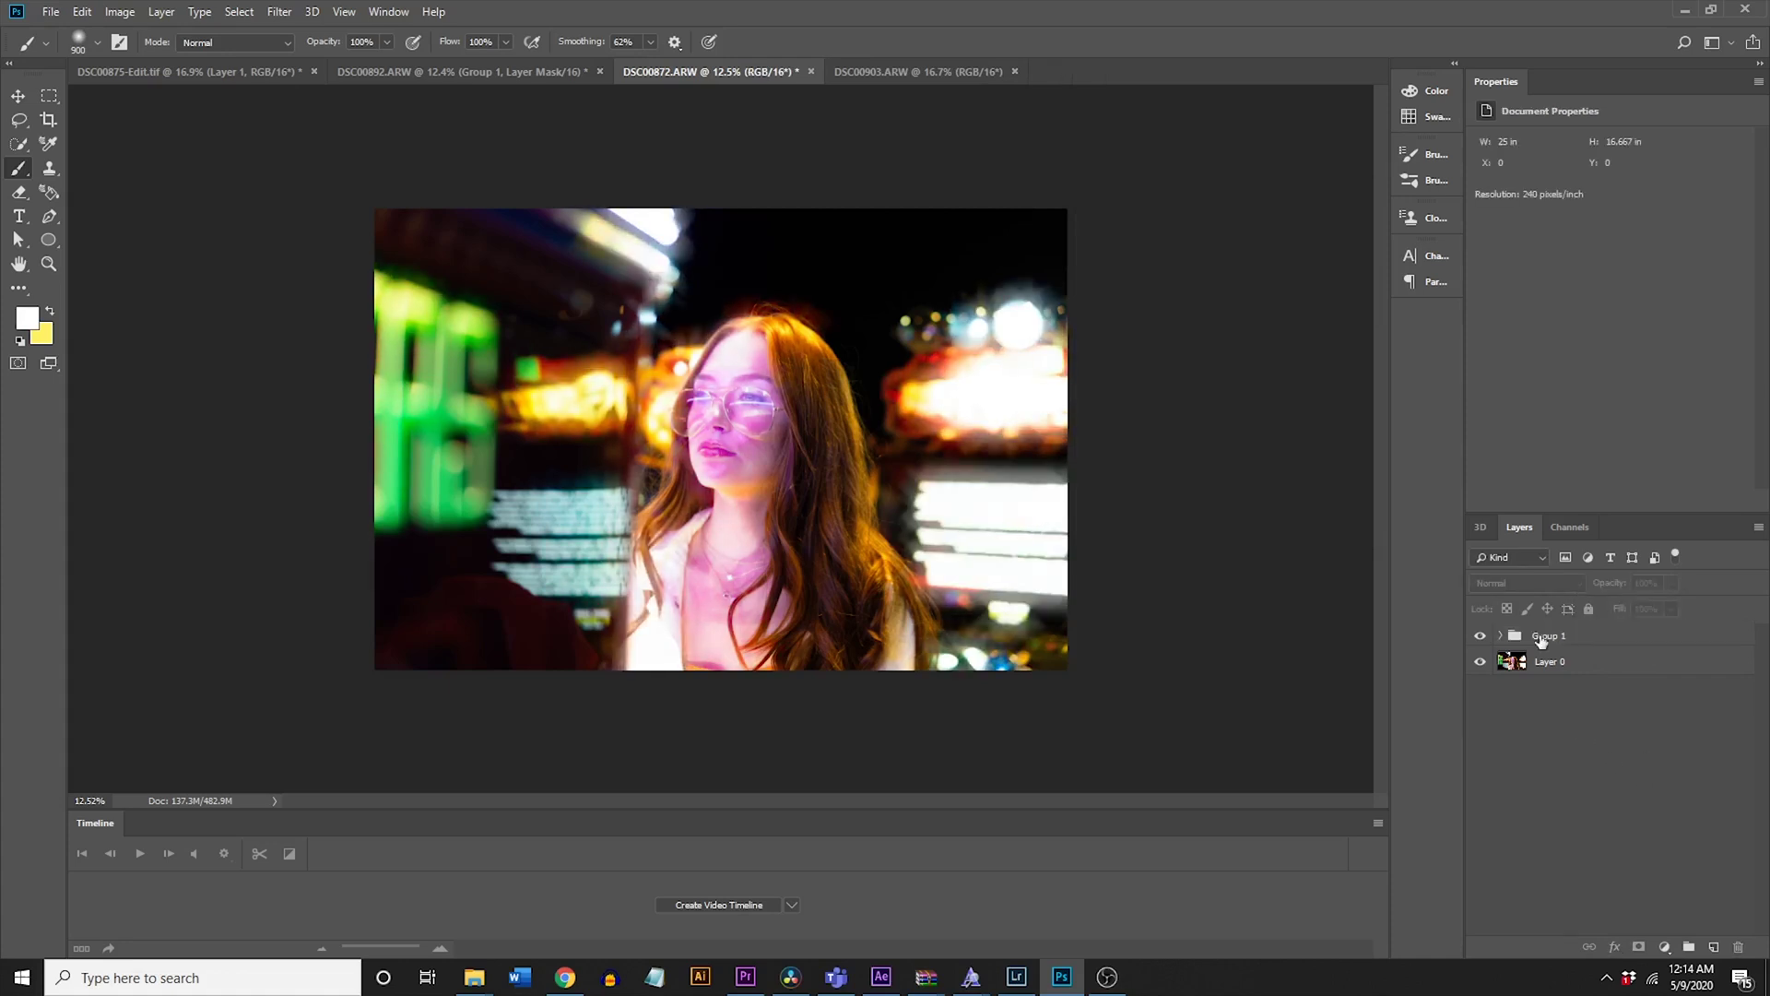
click(1592, 646)
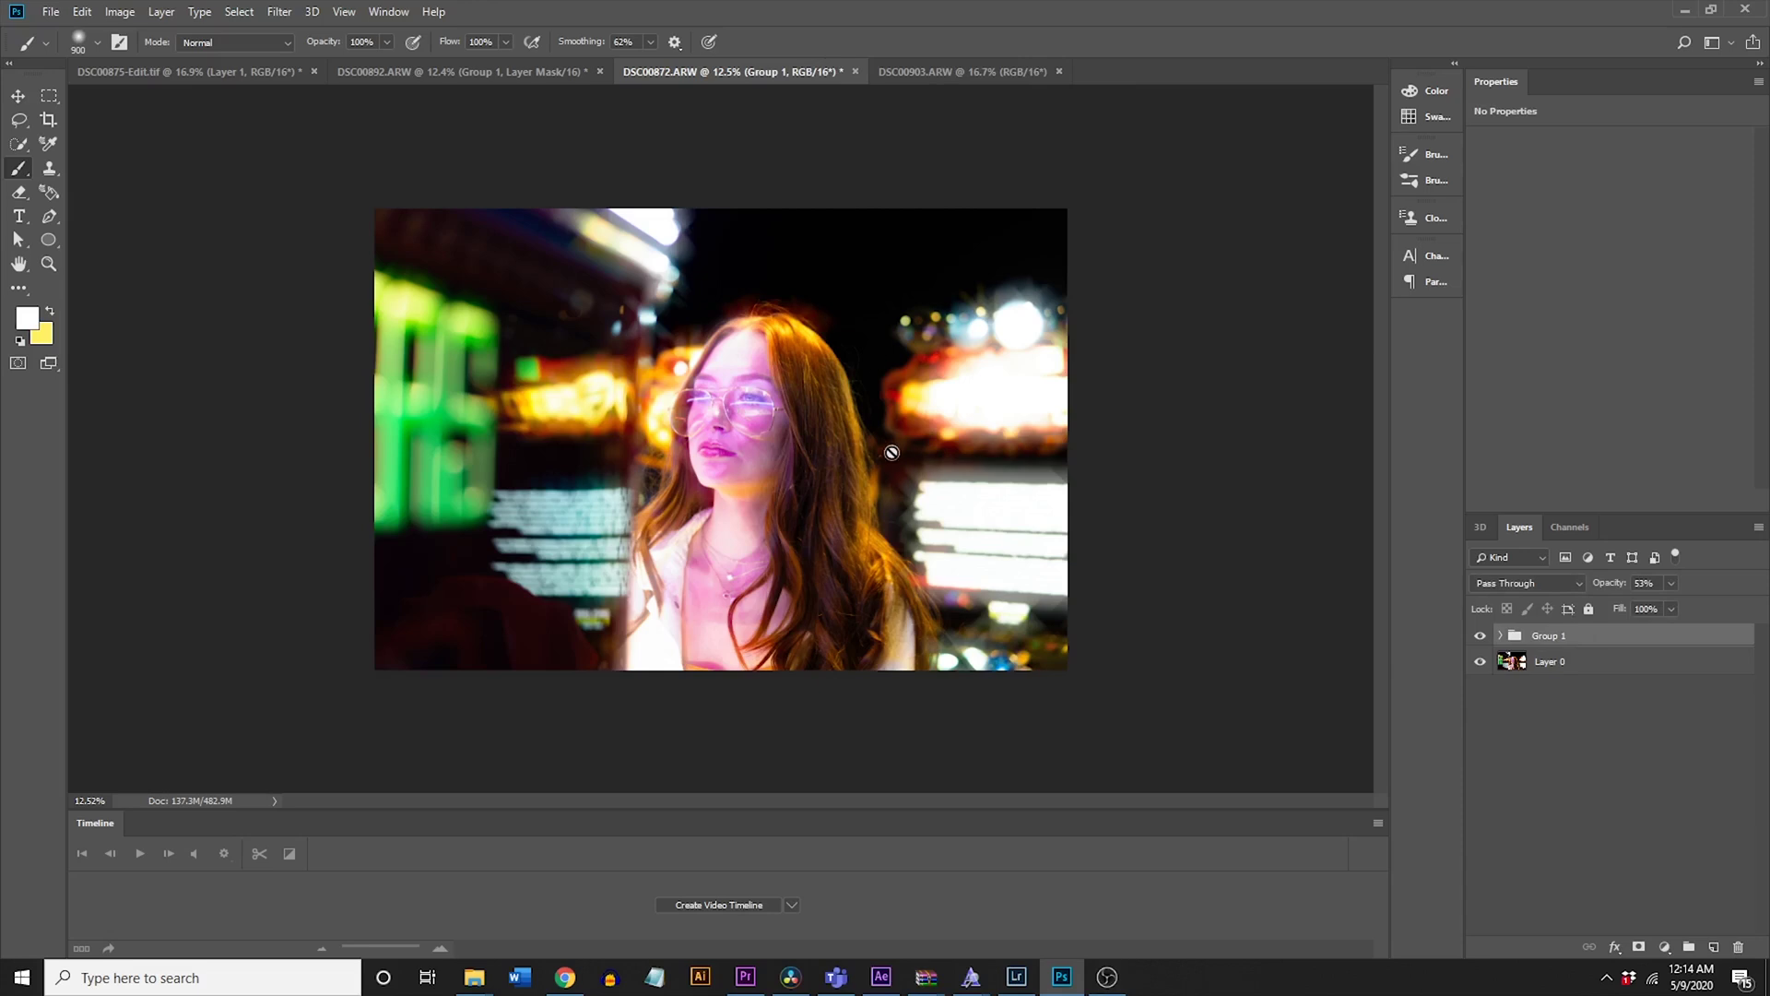
Step: Add a layer mask to Group 1 and paint black over the face with the brush at 28% opacity
click(1640, 946)
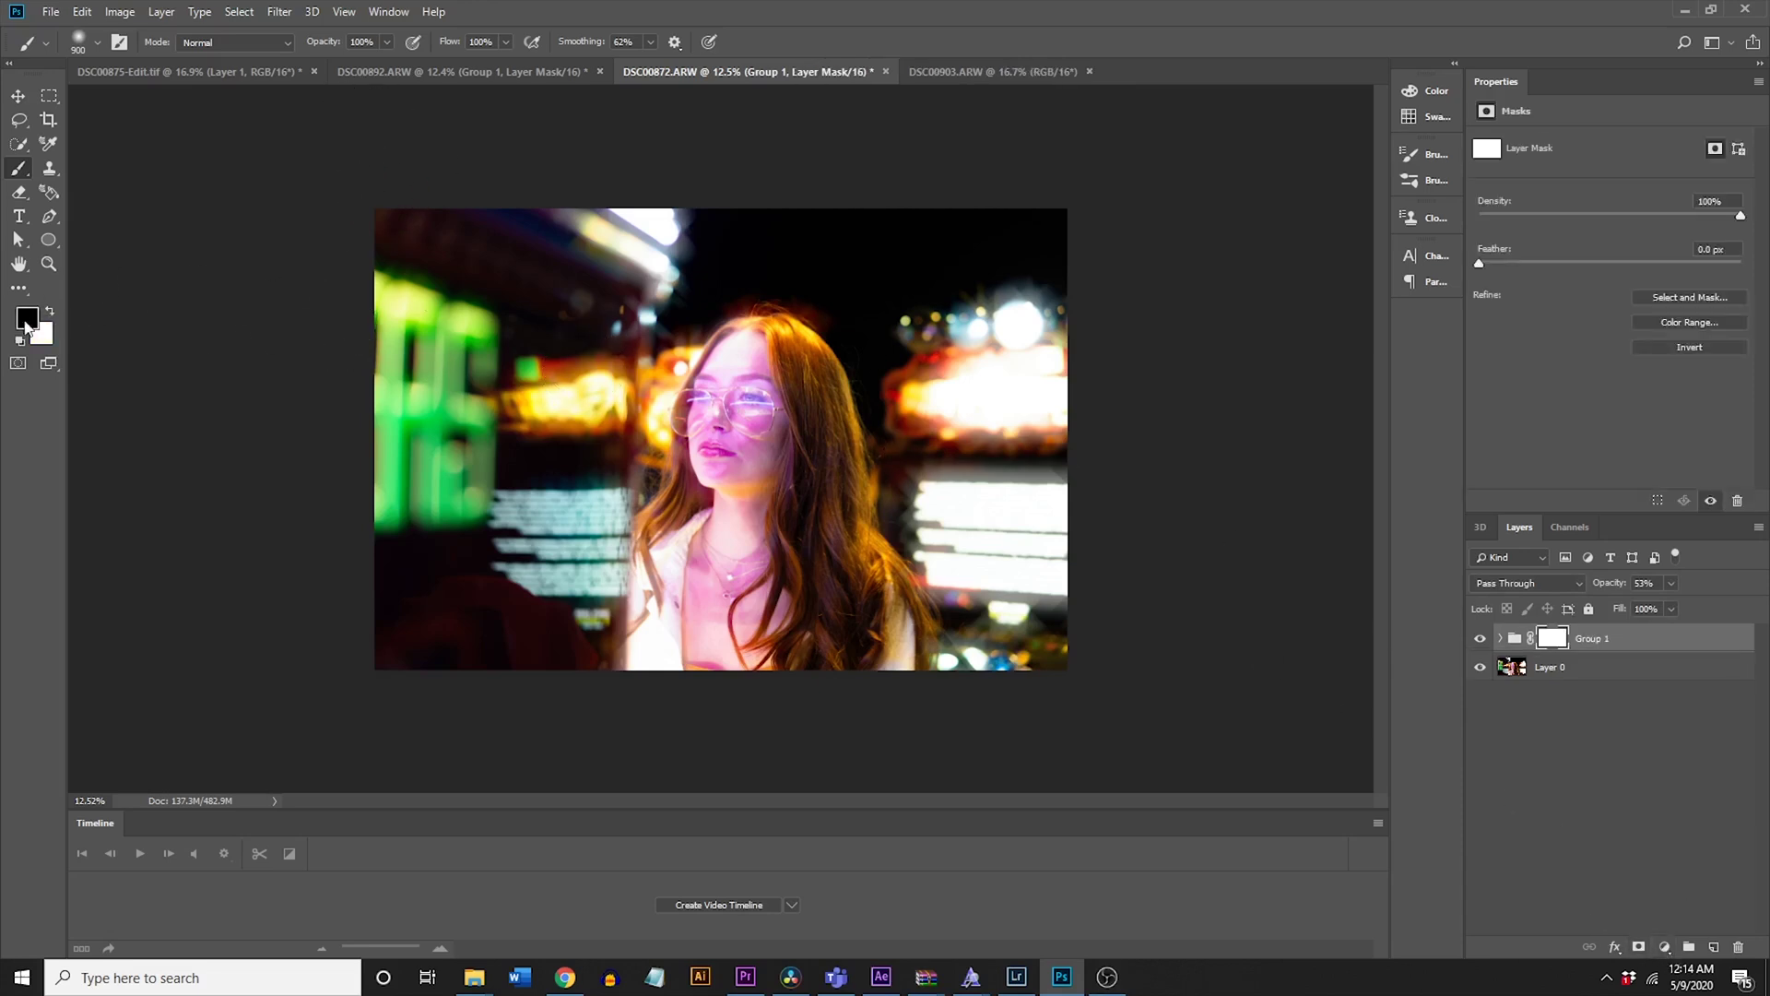
click(386, 42)
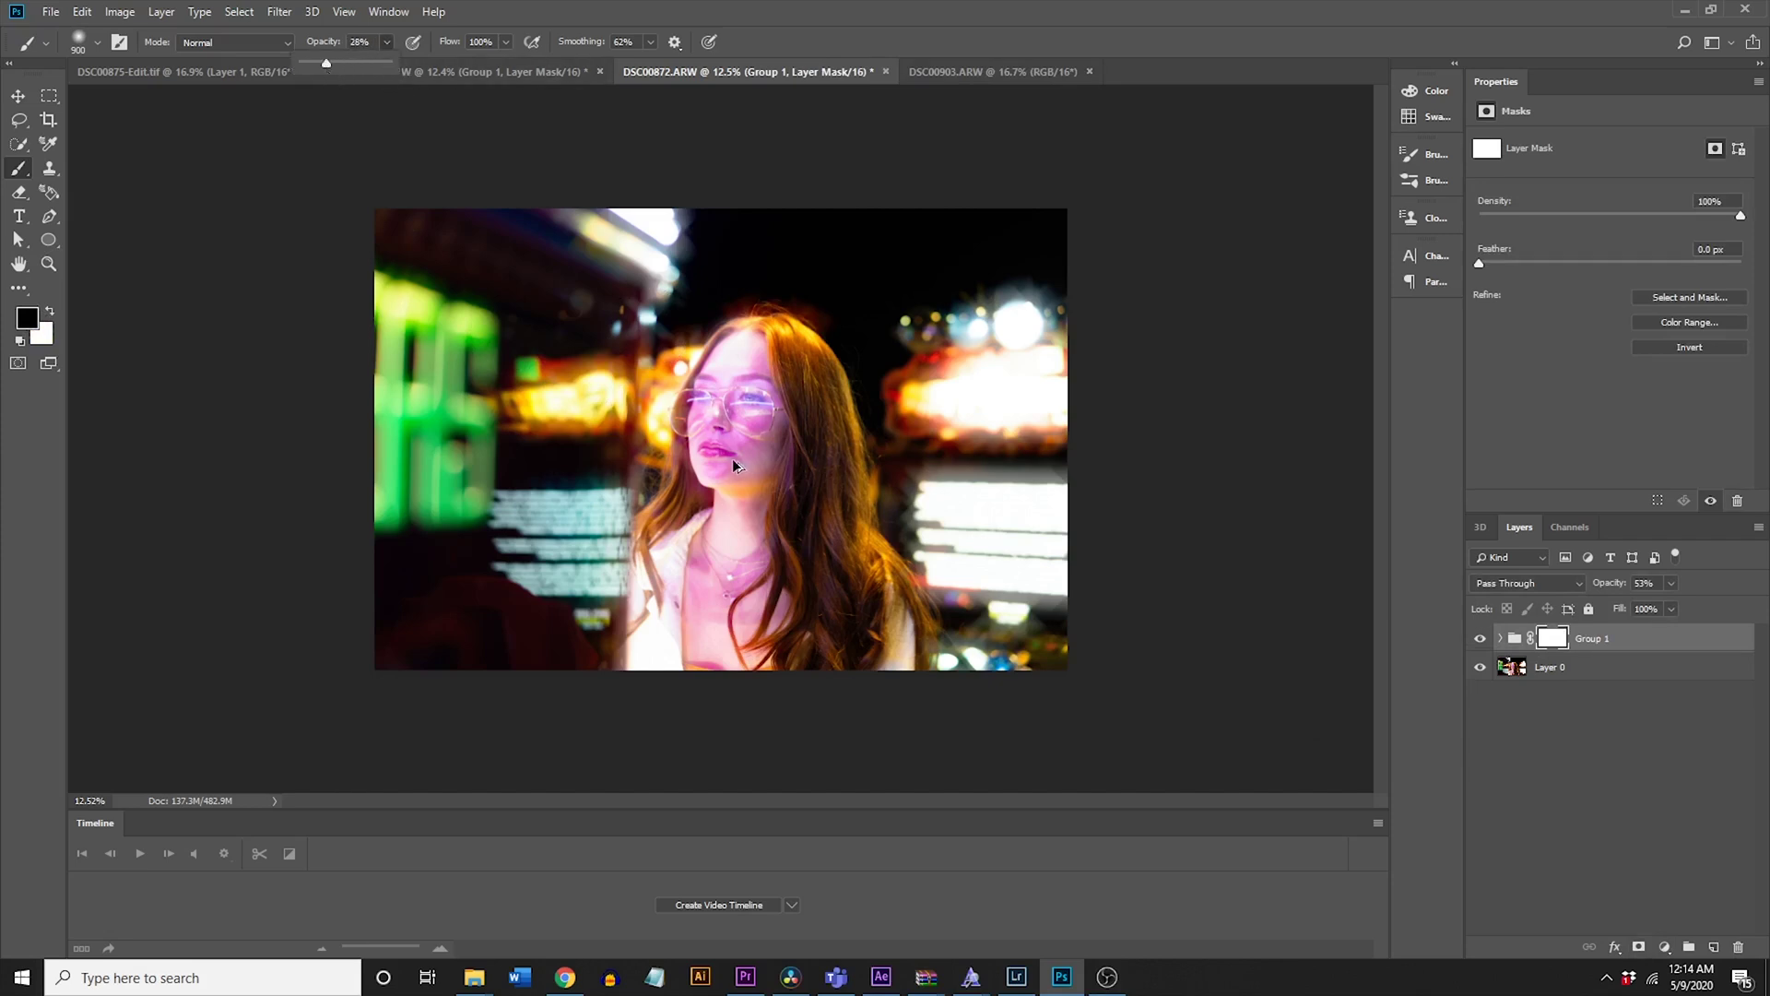
scroll(728, 424, up, 3)
click(751, 355)
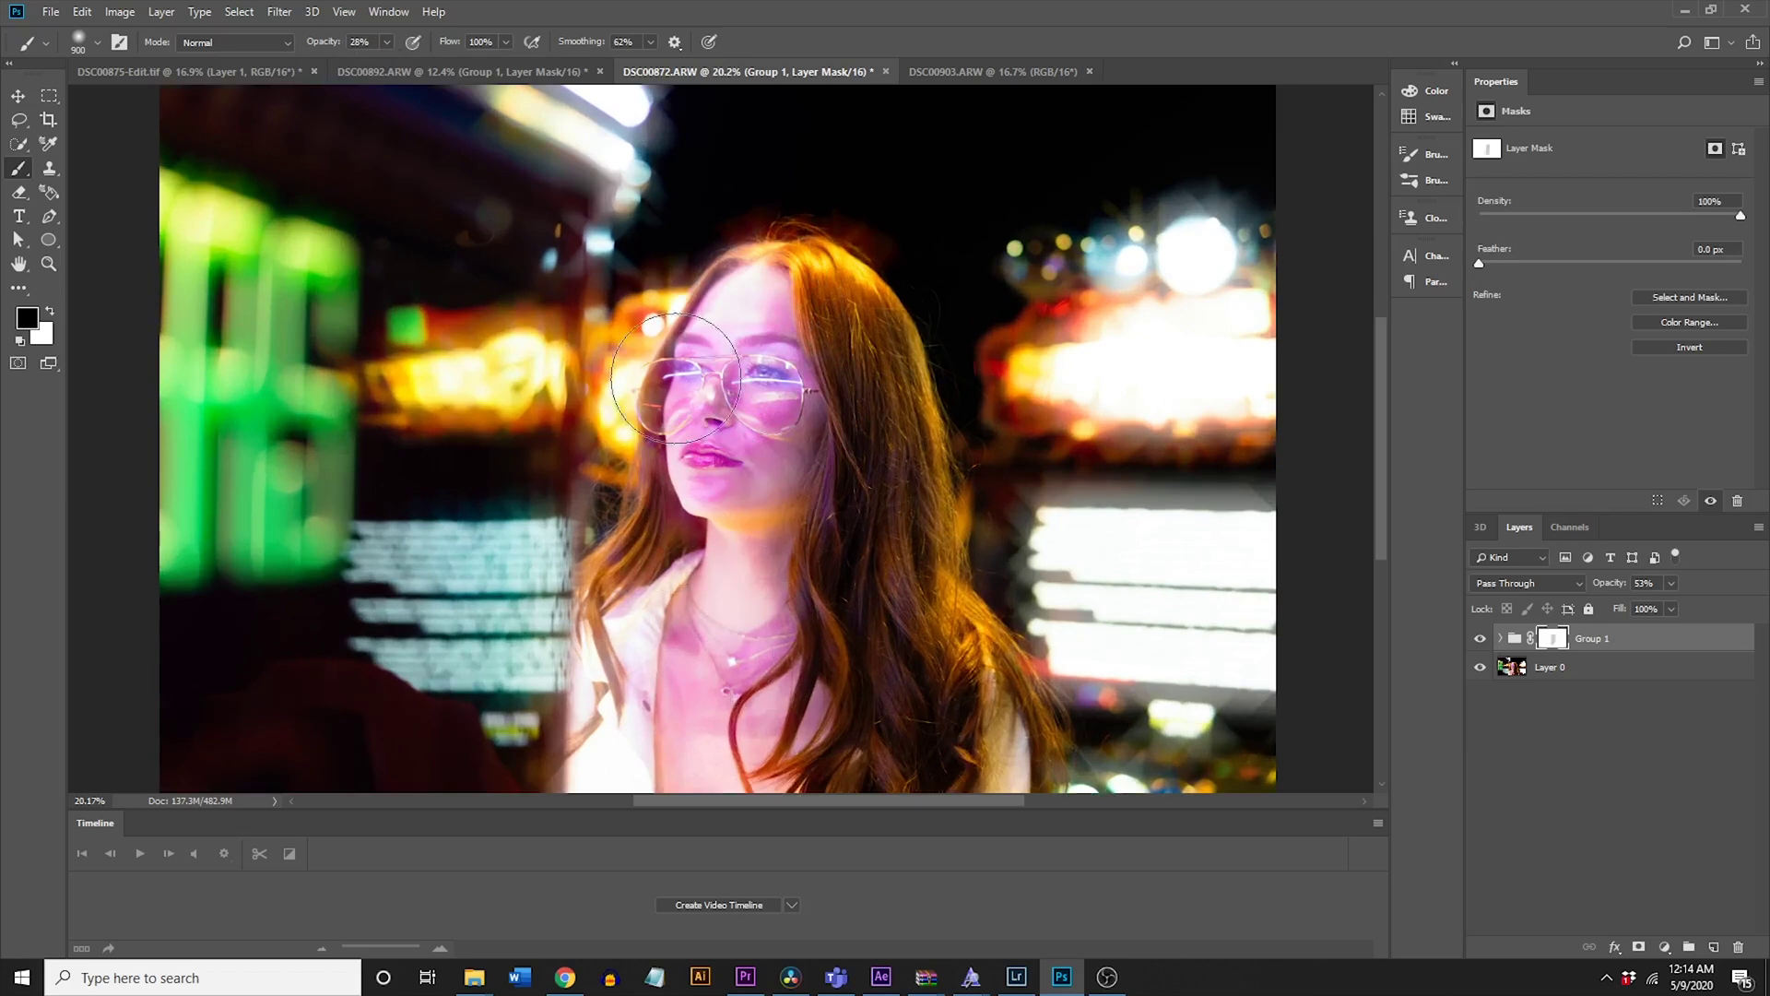
Step: Refine the Group 1 mask on the face with a 500 px brush and compare the image with the group hidden and shown
scroll(687, 387, up, 2)
key(bracketleft)
key(bracketleft)
key(bracketleft)
key(bracketleft)
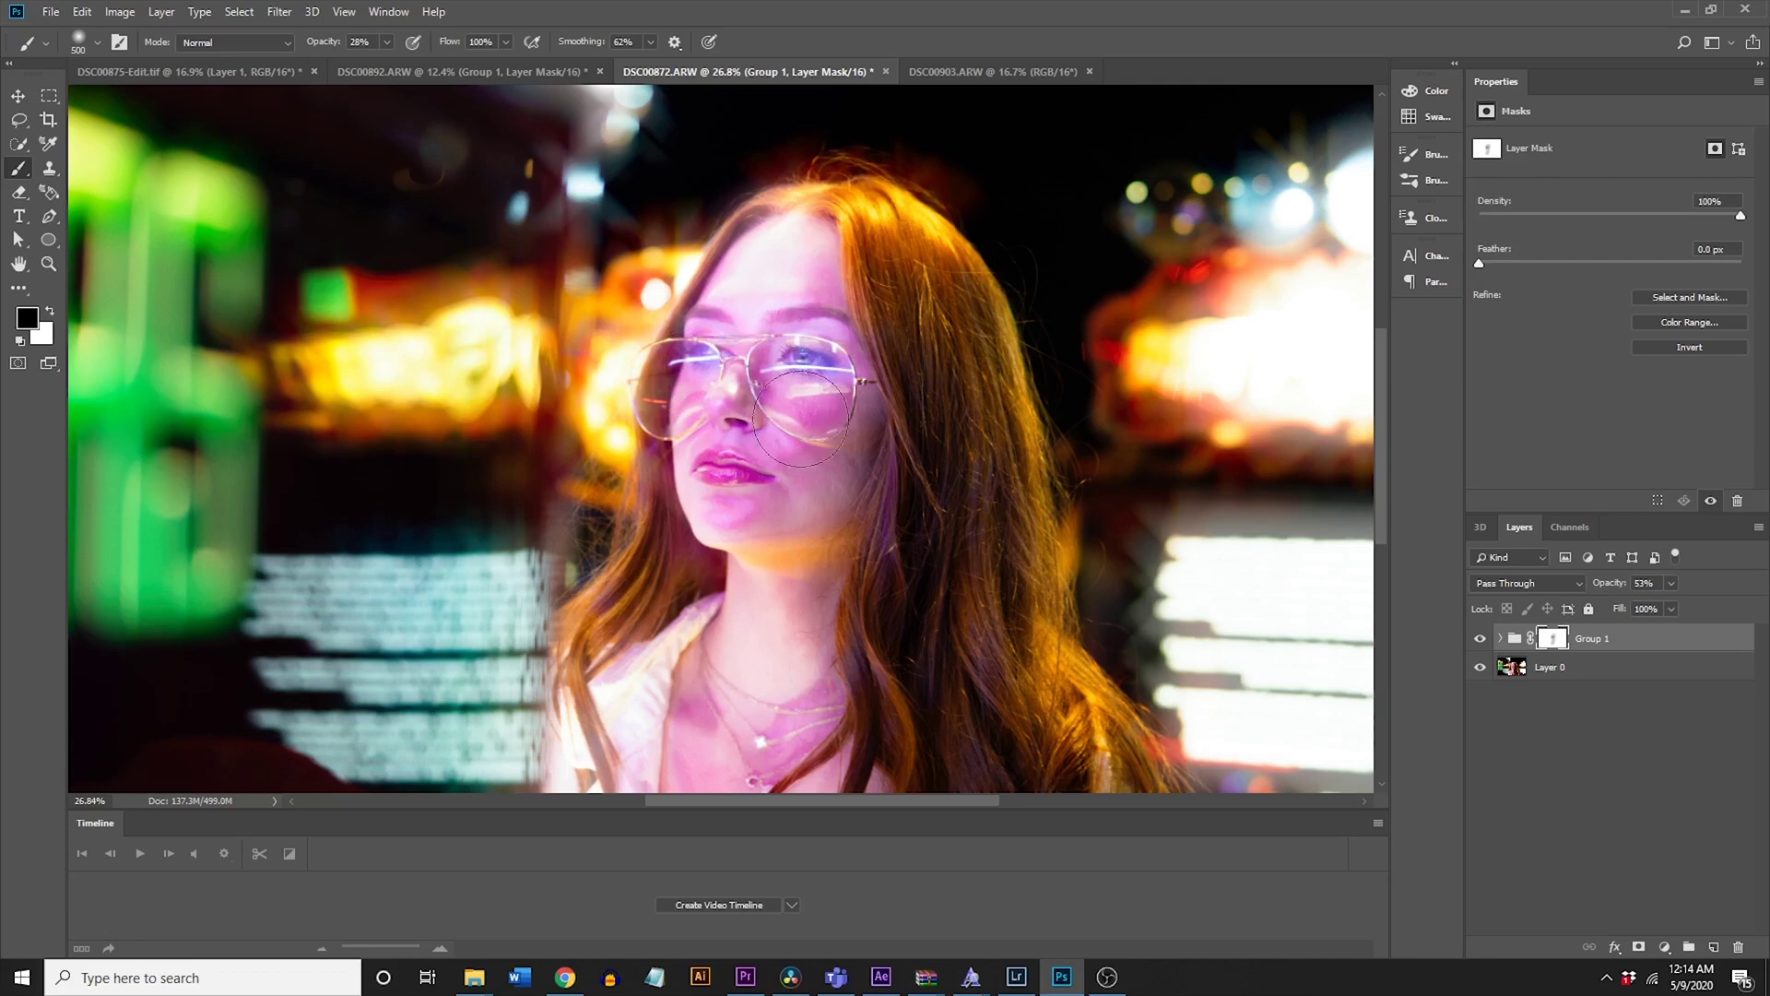
scroll(796, 401, down, 2)
click(1479, 638)
click(1480, 638)
click(1479, 638)
click(1480, 638)
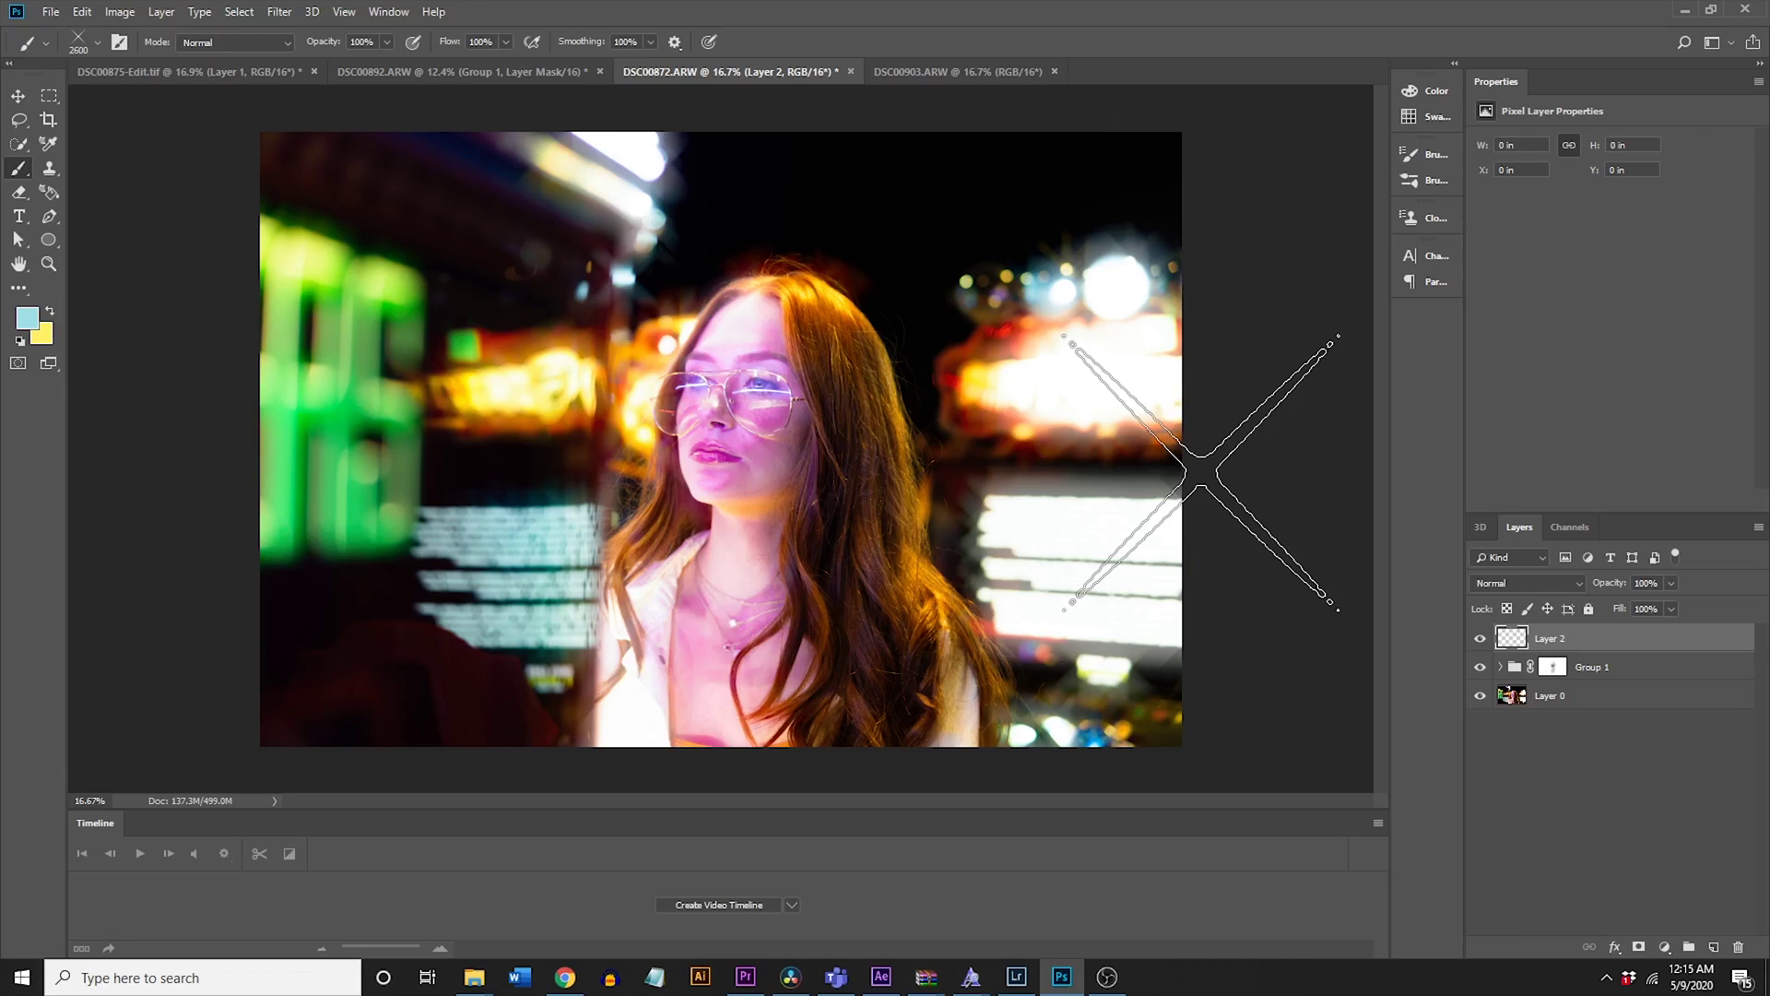
Step: Stamp a 2600 px Crosshatch 4 star on Layer 2 over the yellow sign, using a pale colour sampled from that sign
click(102, 52)
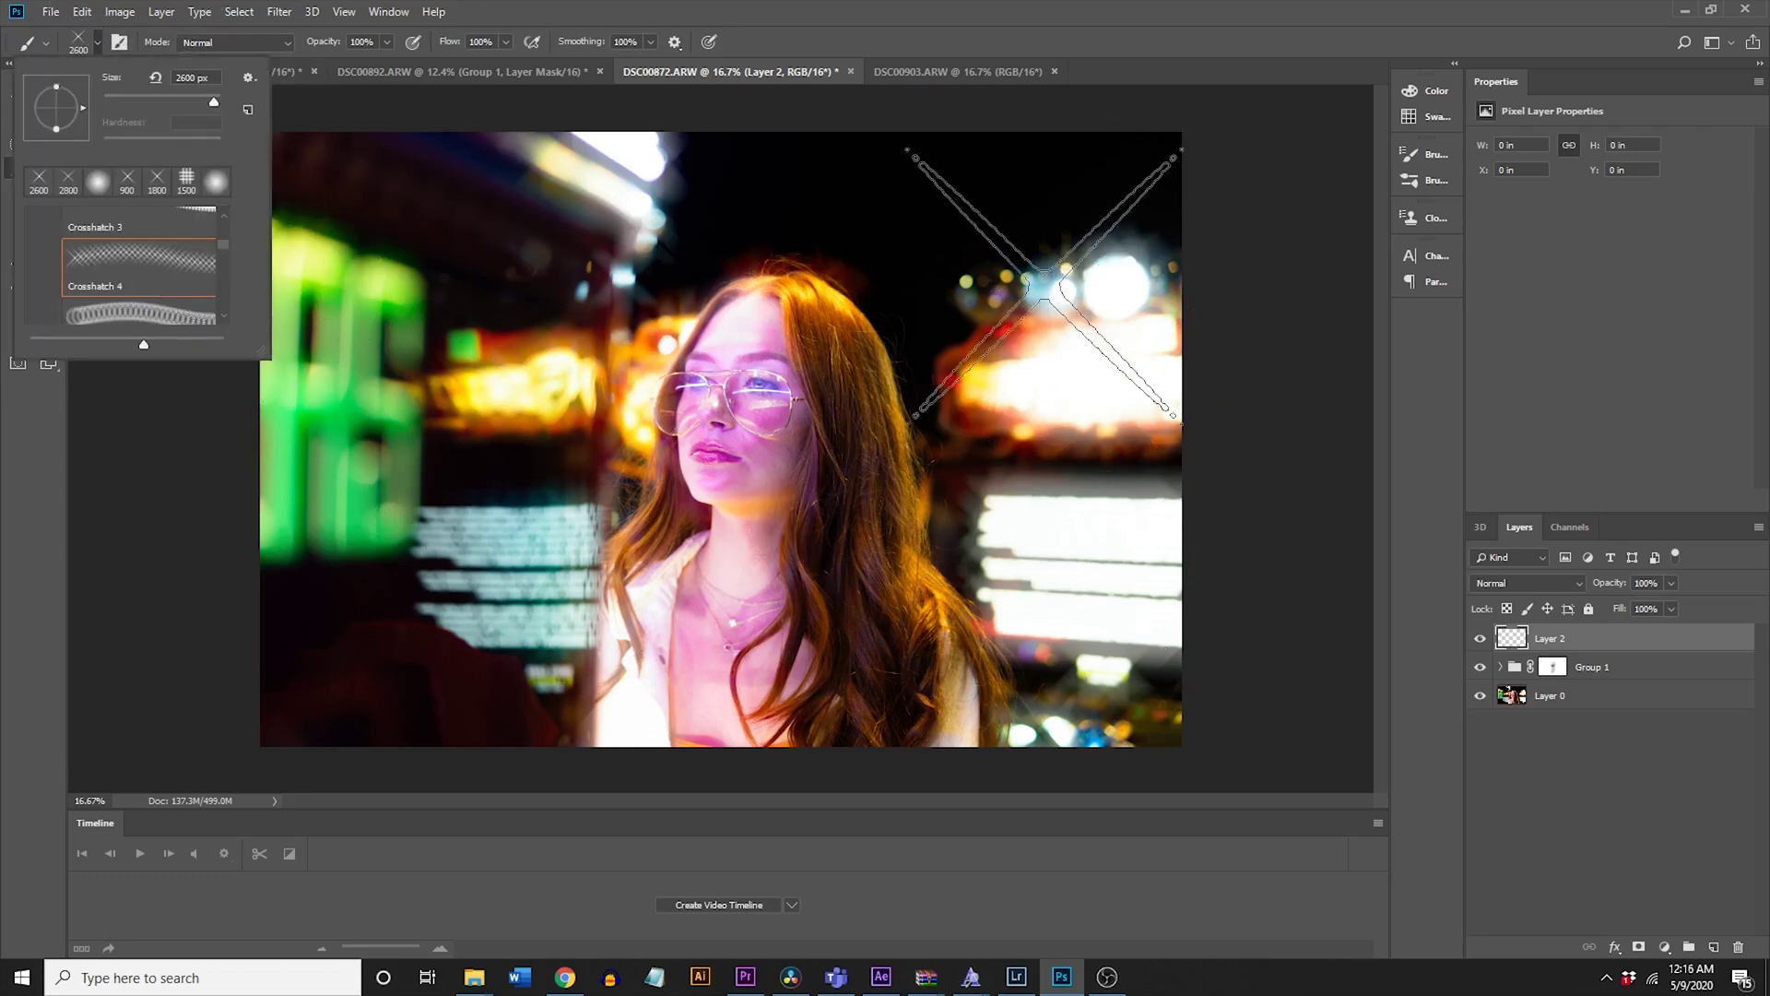
click(1069, 281)
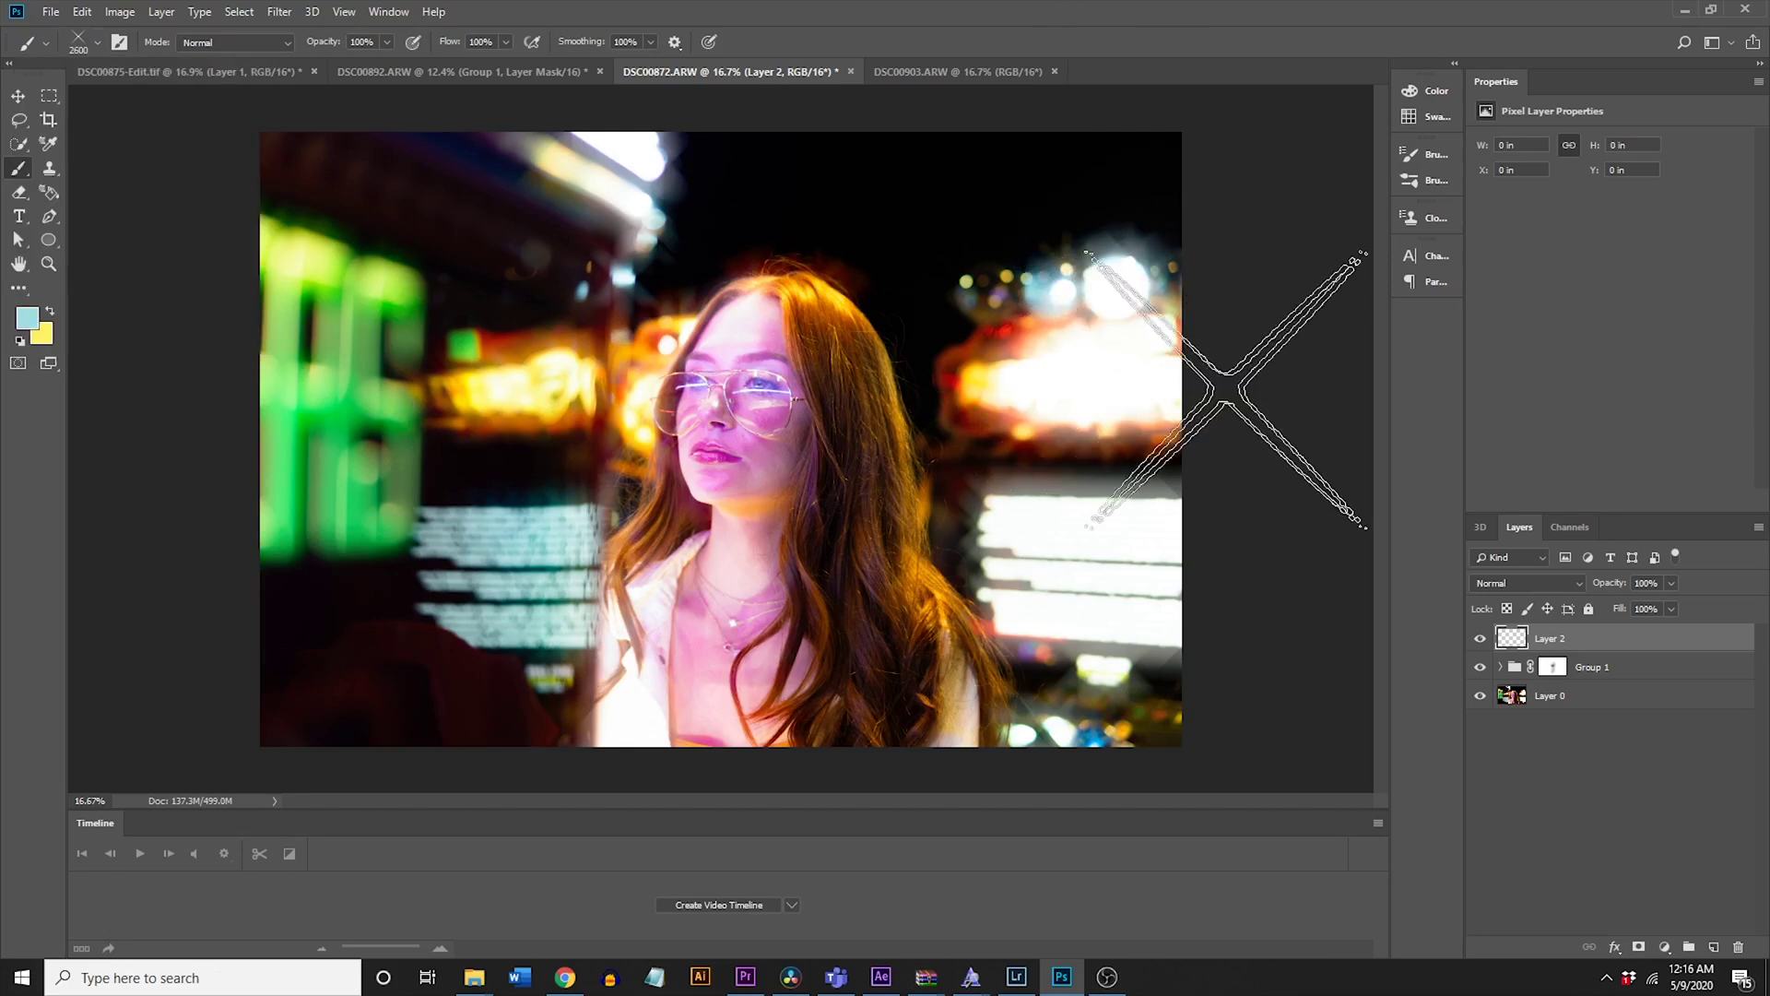
key(i)
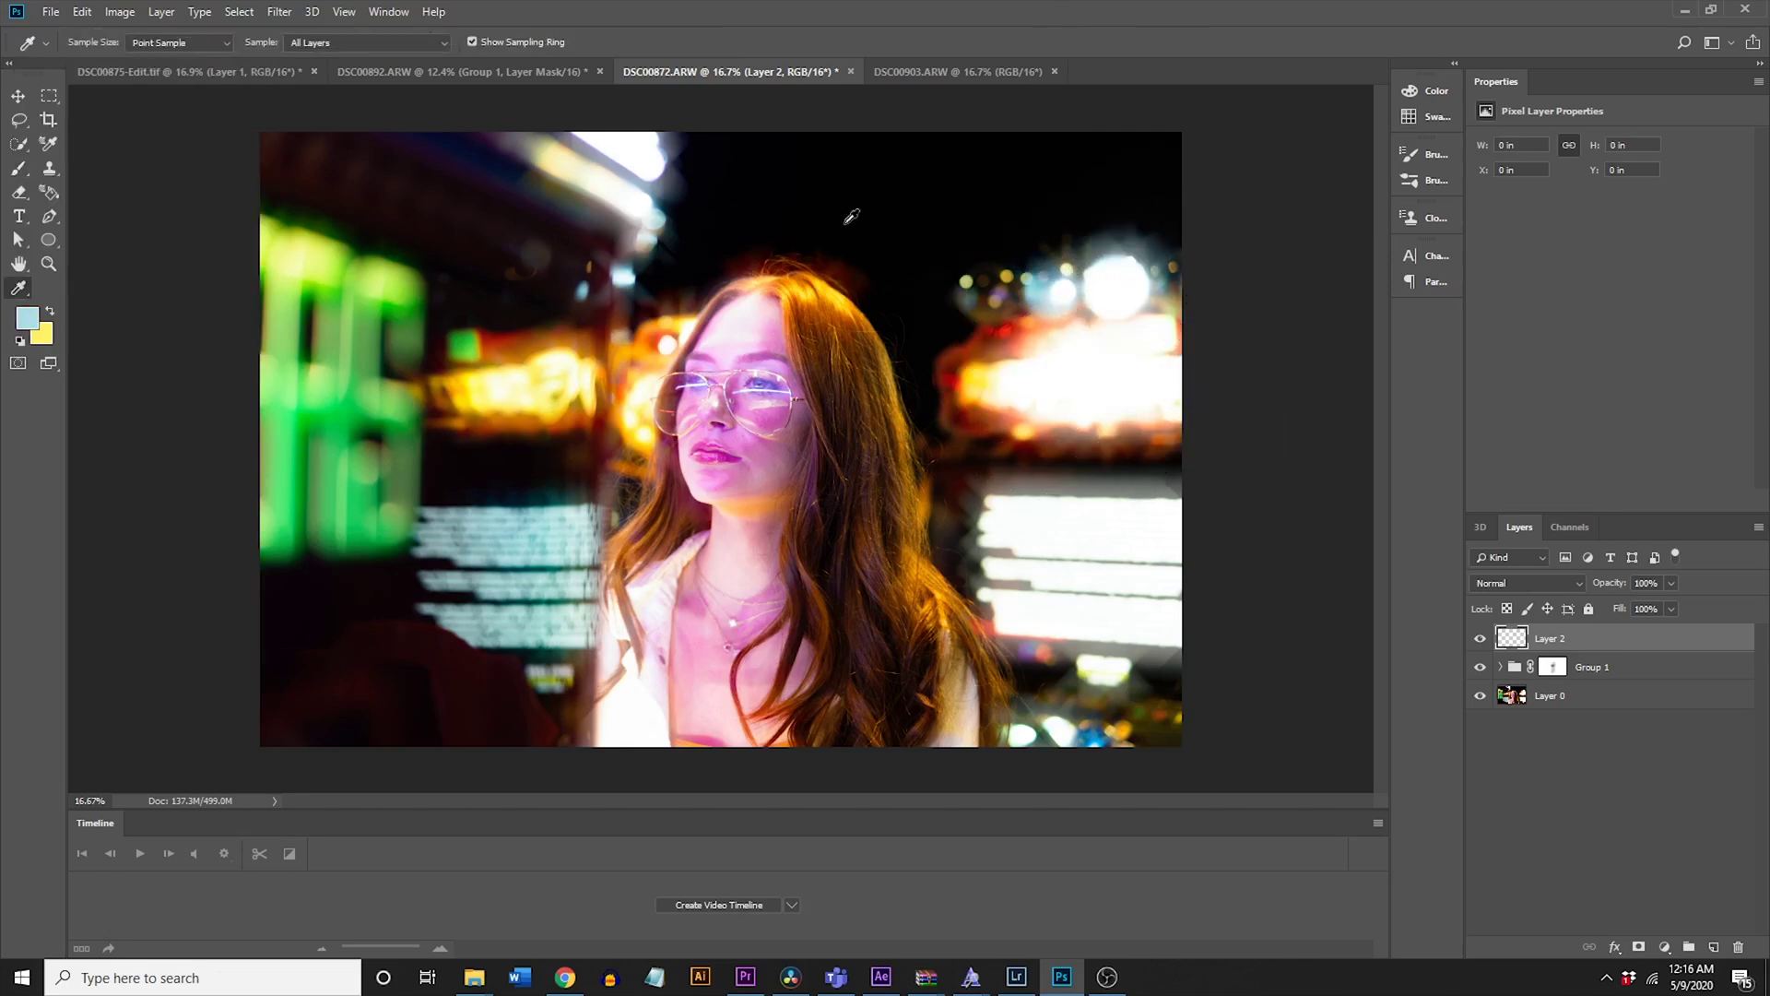
click(502, 392)
key(b)
click(502, 364)
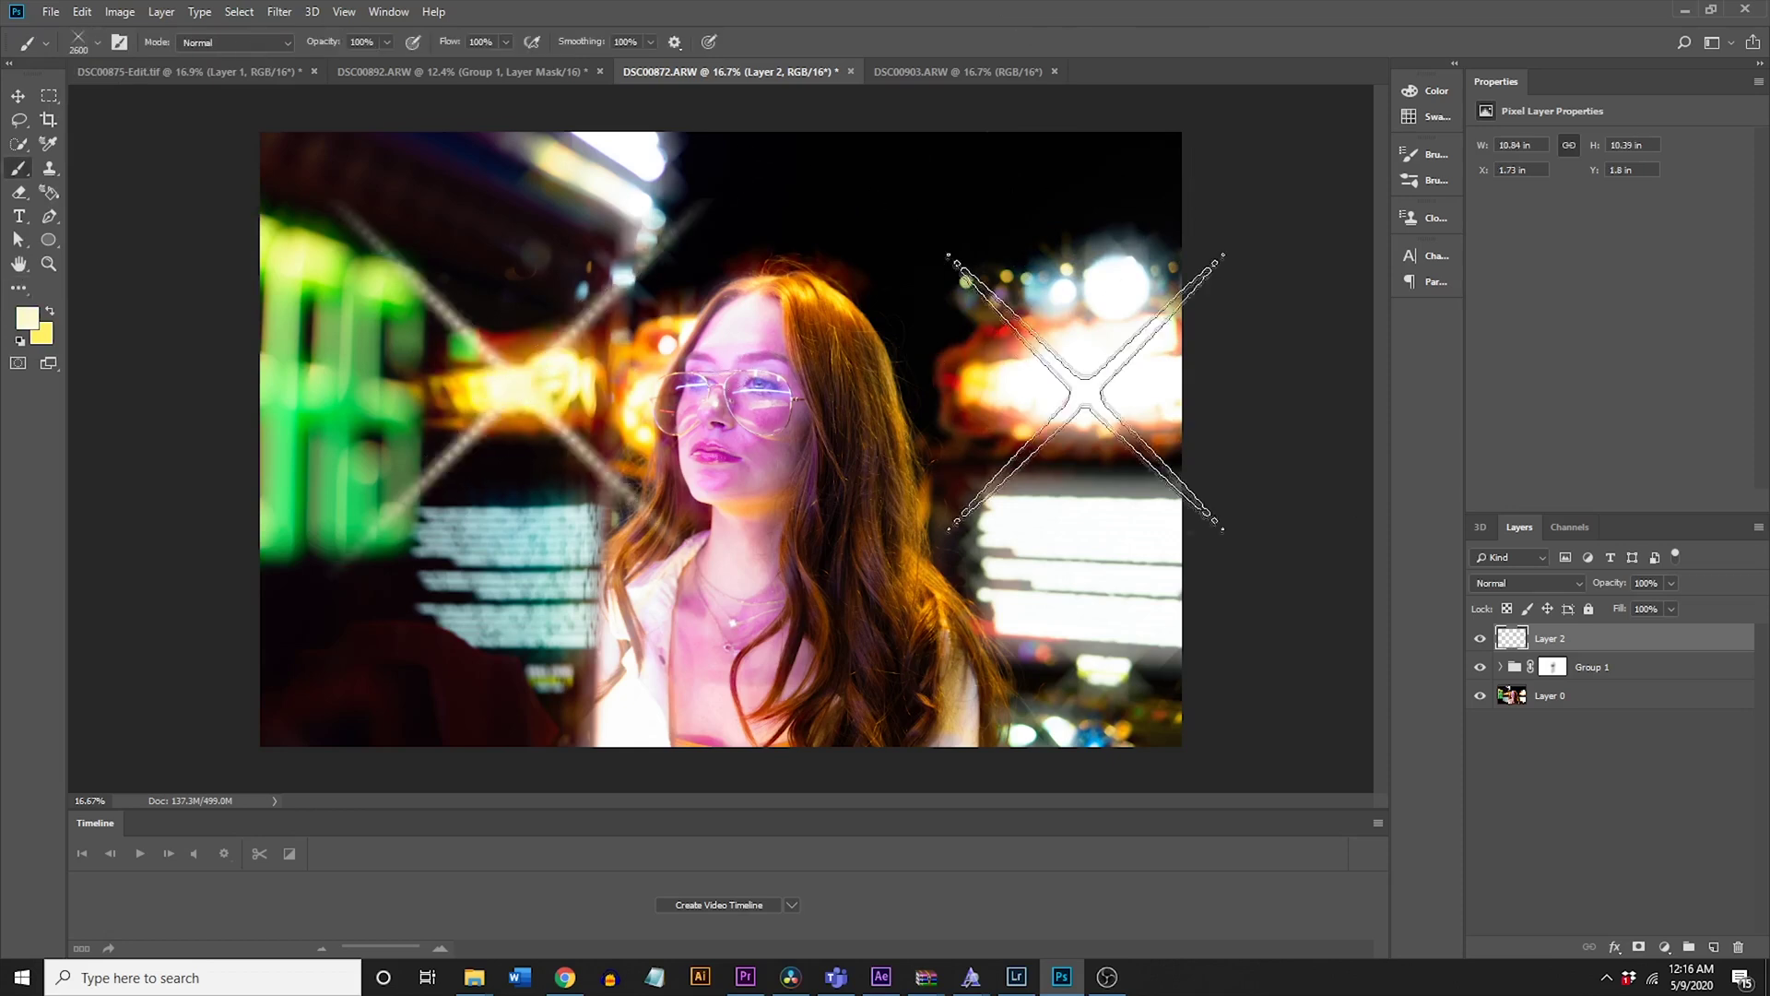
Step: Reduce the star brush to 1700 px and undo the star stamped on the yellow sign
key(bracketleft)
key(bracketleft)
key(bracketleft)
key(bracketleft)
key(bracketleft)
key(bracketleft)
key(bracketleft)
key(bracketleft)
key(bracketleft)
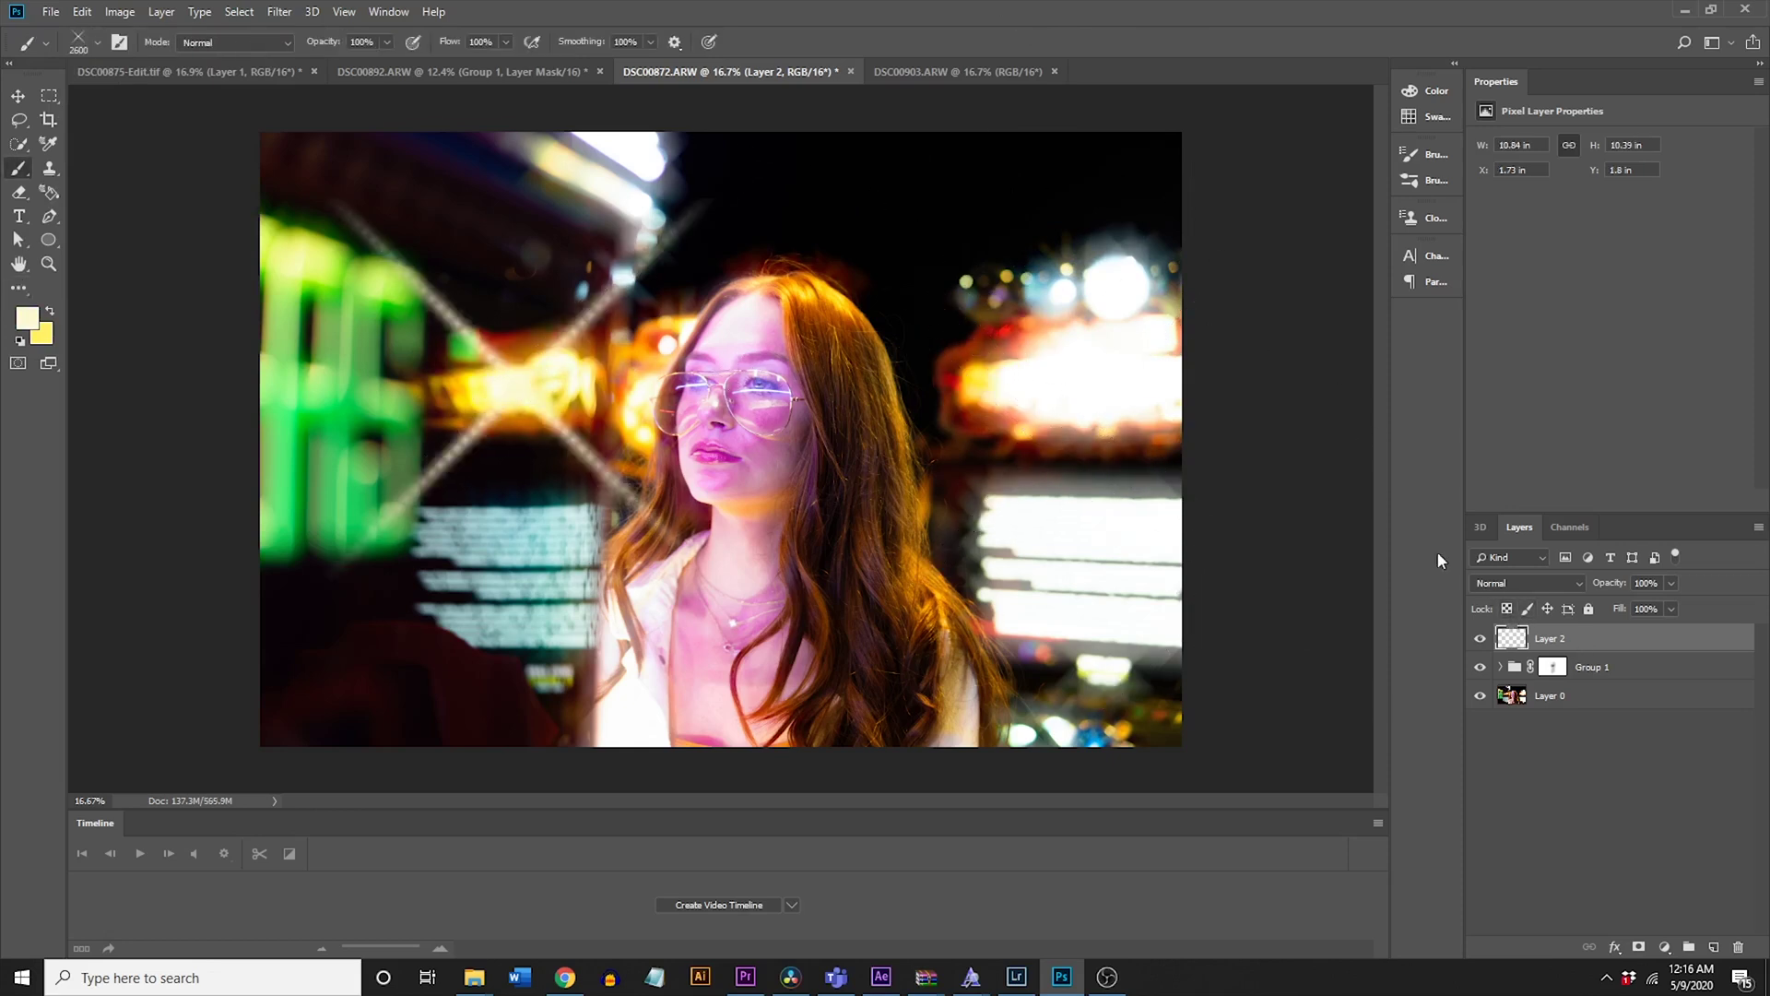
key(ctrl+z)
Step: Rotate the Crosshatch 4 brush tip so that the star's arms run vertically and horizontally
click(97, 43)
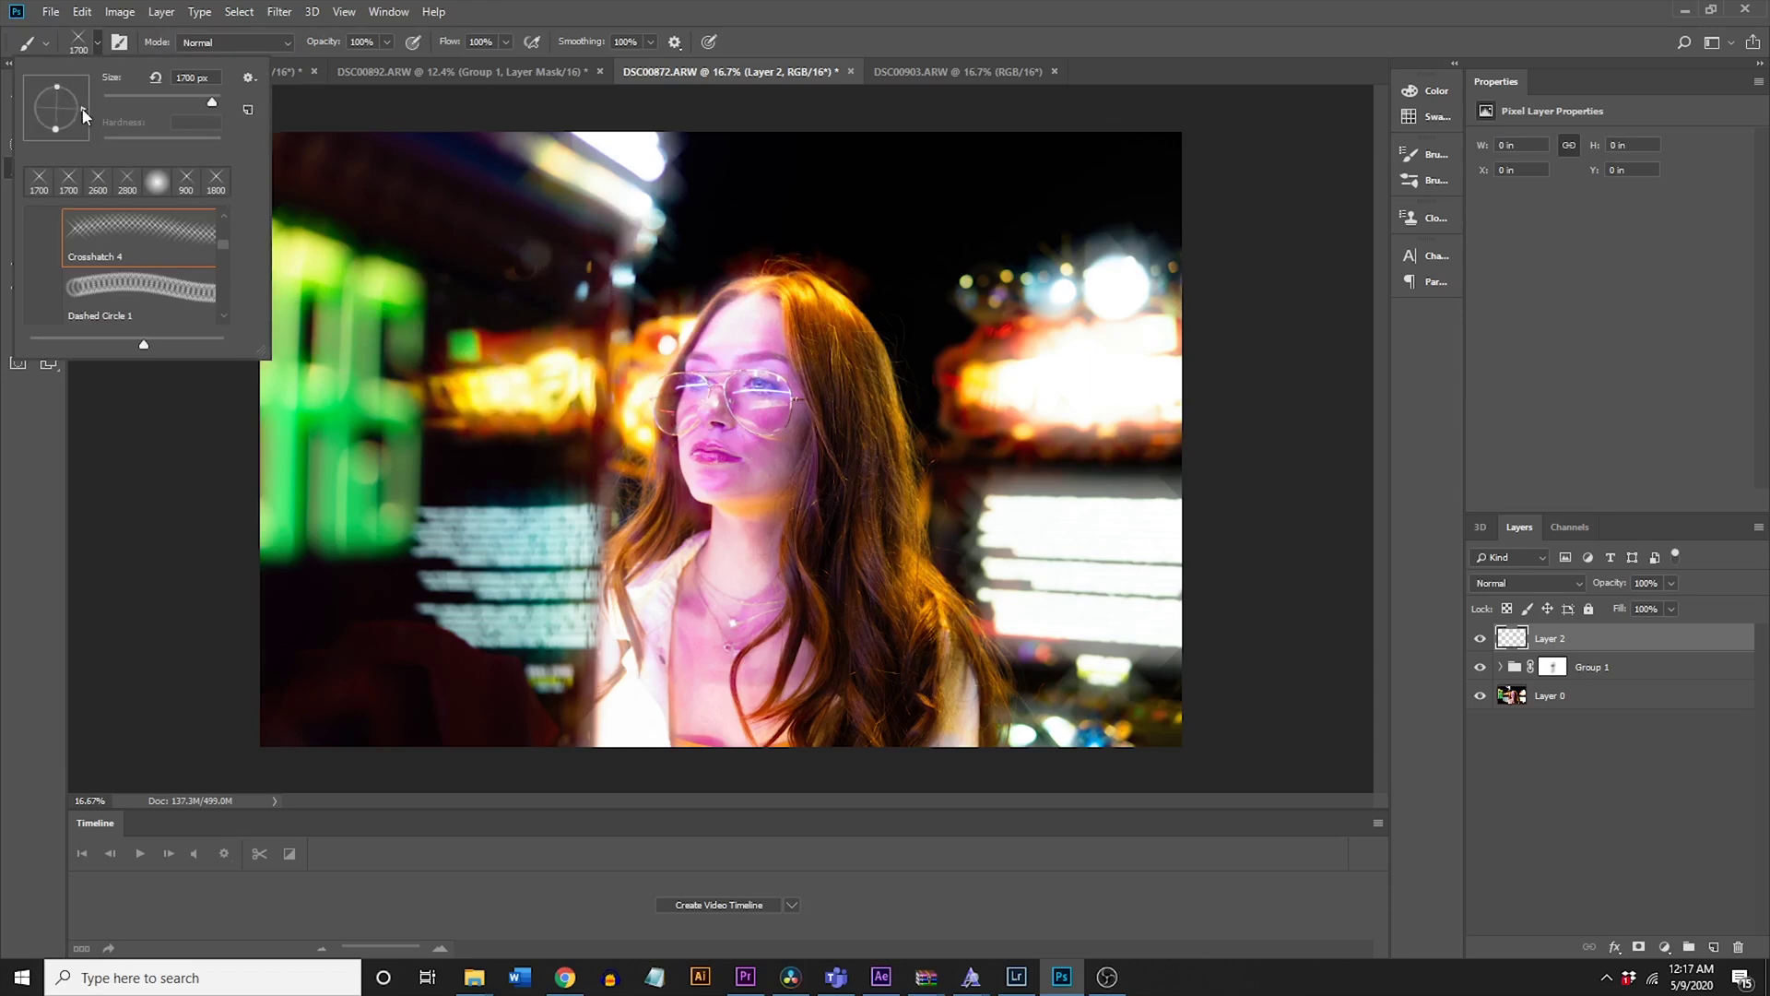
mouse_move(36, 108)
mouse_down()
mouse_move(79, 120)
mouse_move(57, 136)
mouse_up()
click(92, 138)
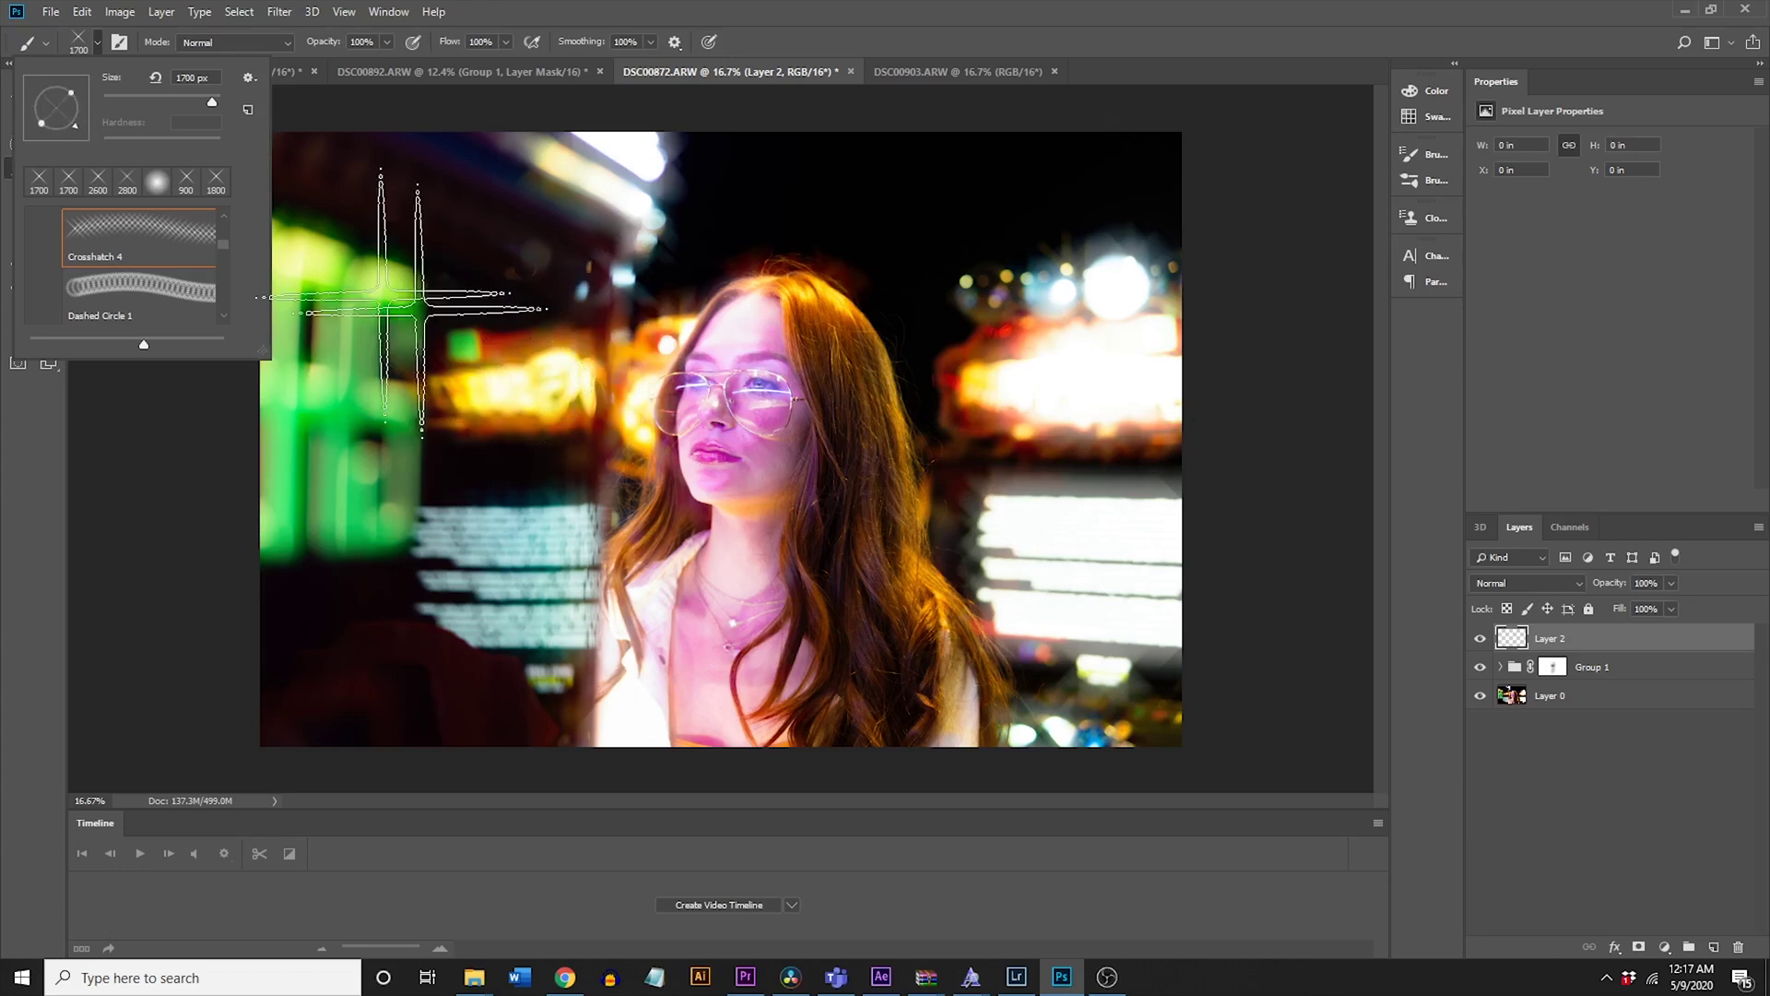
drag(57, 104, 59, 116)
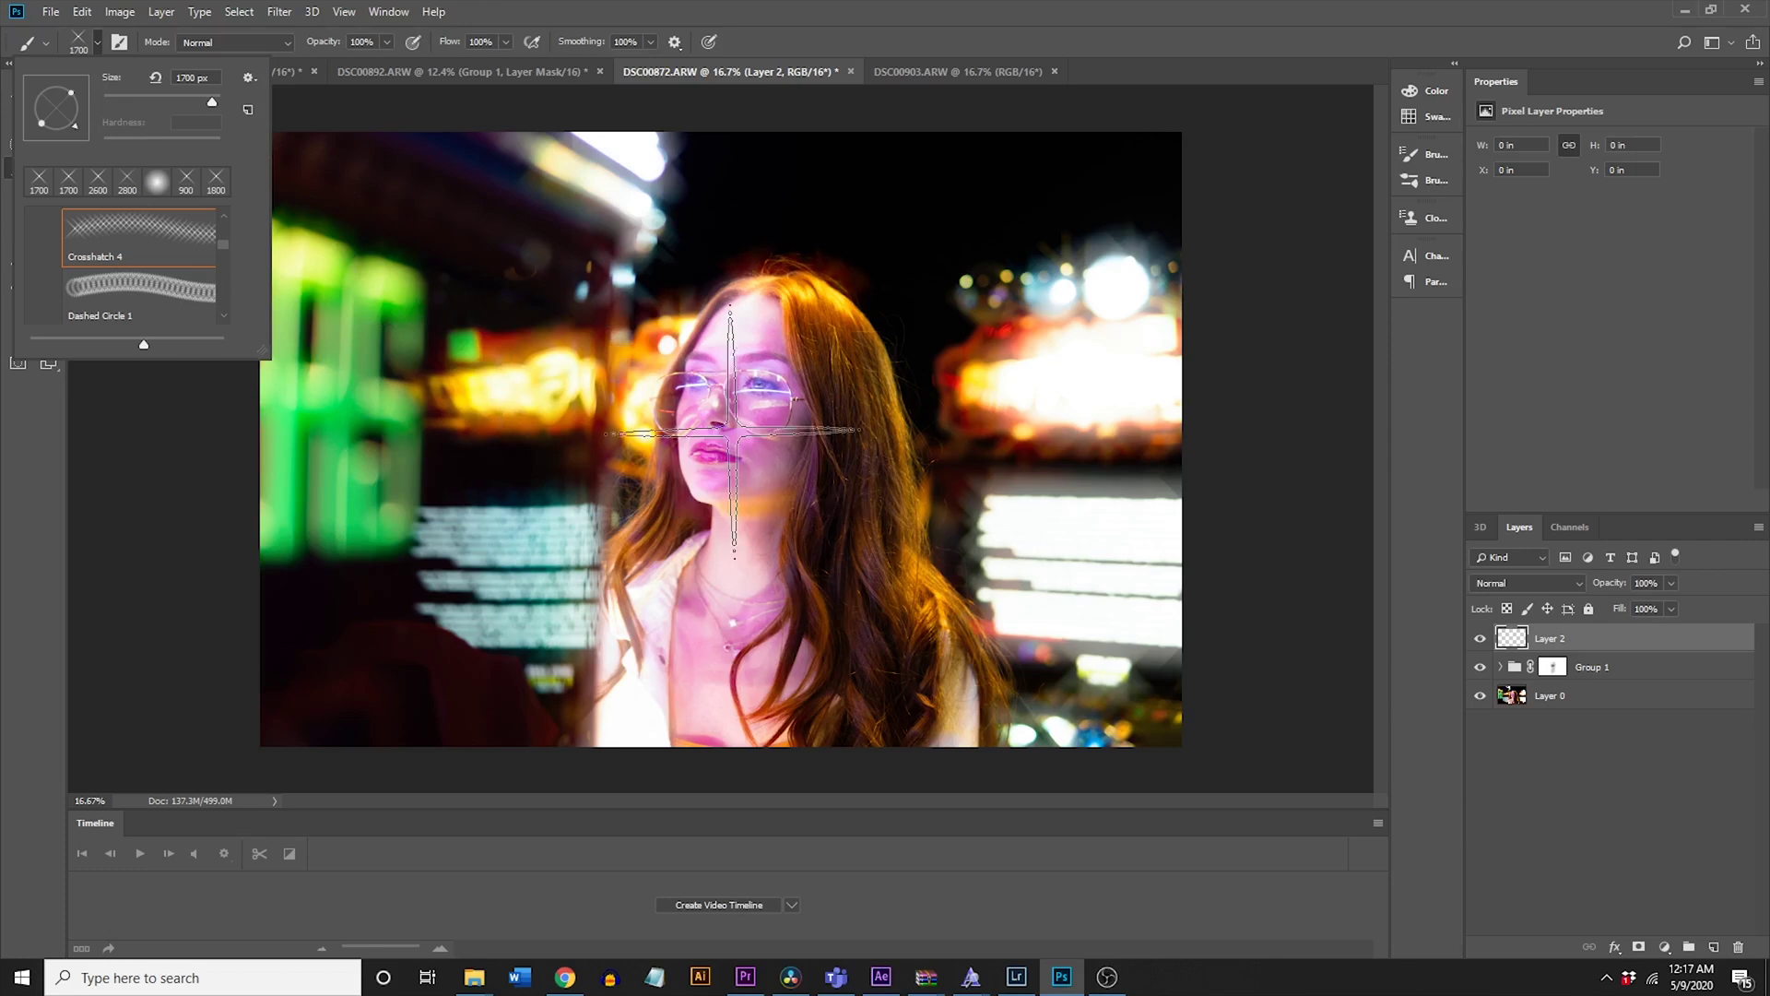
click(819, 7)
Step: Stamp upright star flares on the yellow sign and on the green sign, each in a colour sampled from its sign
key(i)
key(b)
click(519, 385)
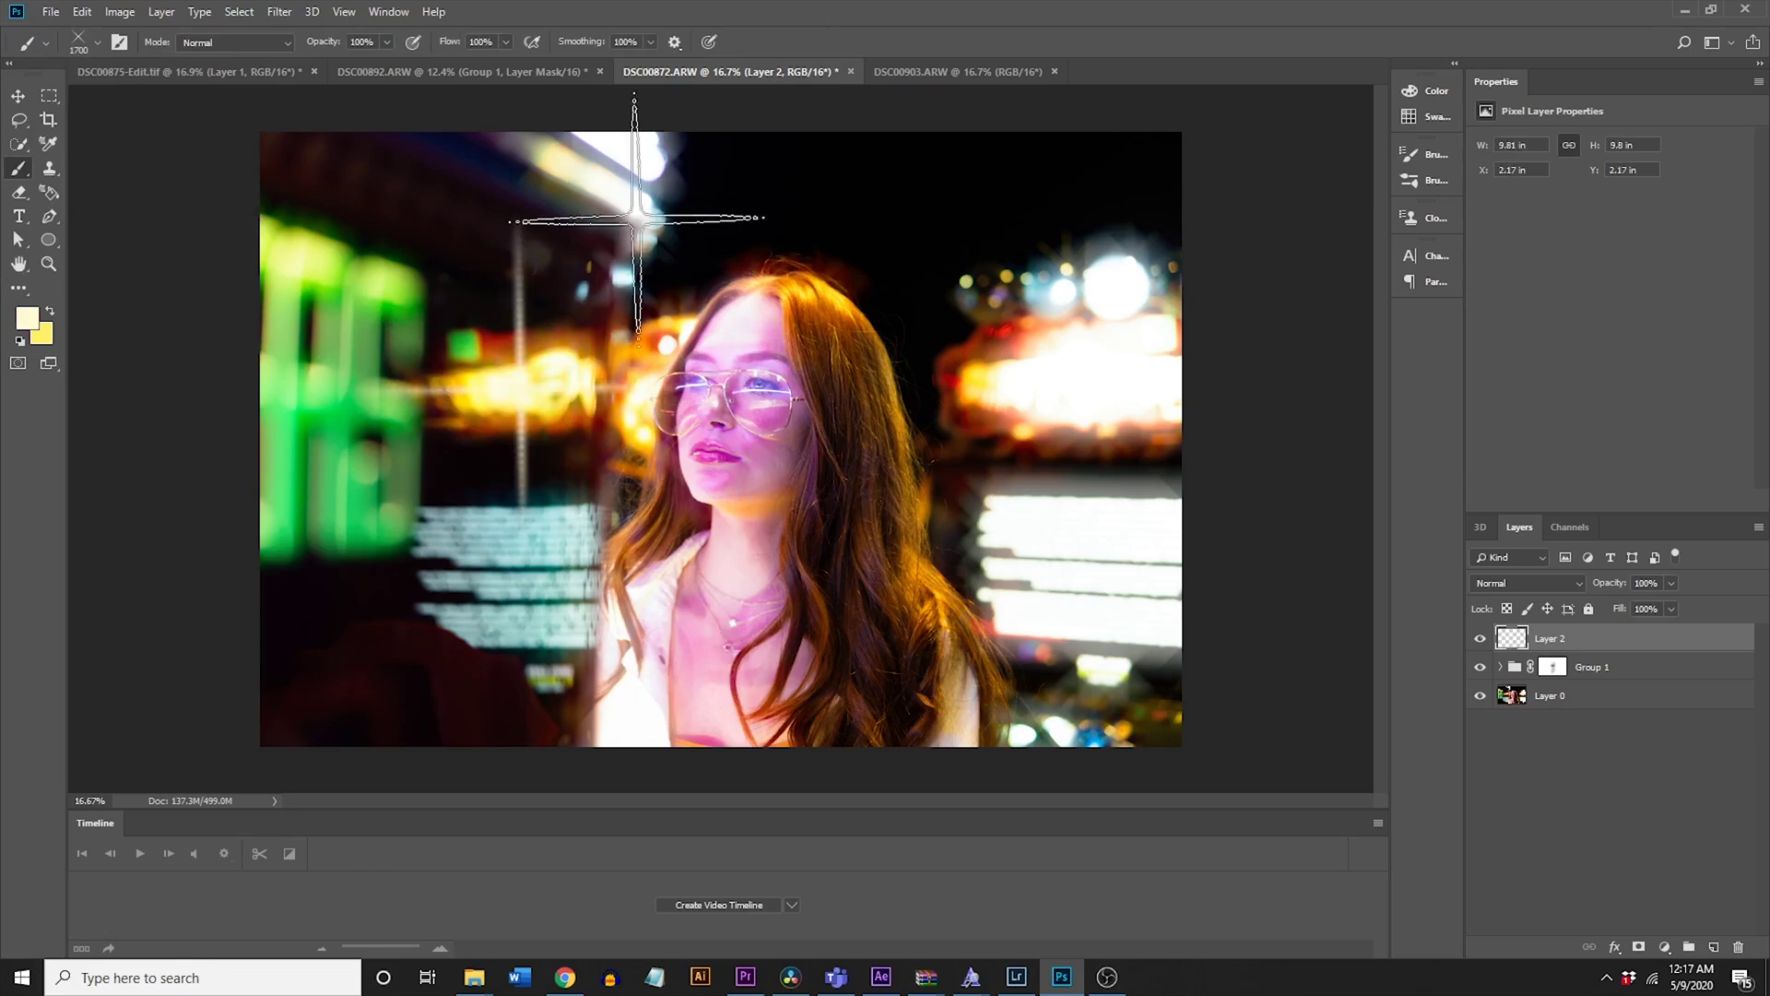
key(i)
key(b)
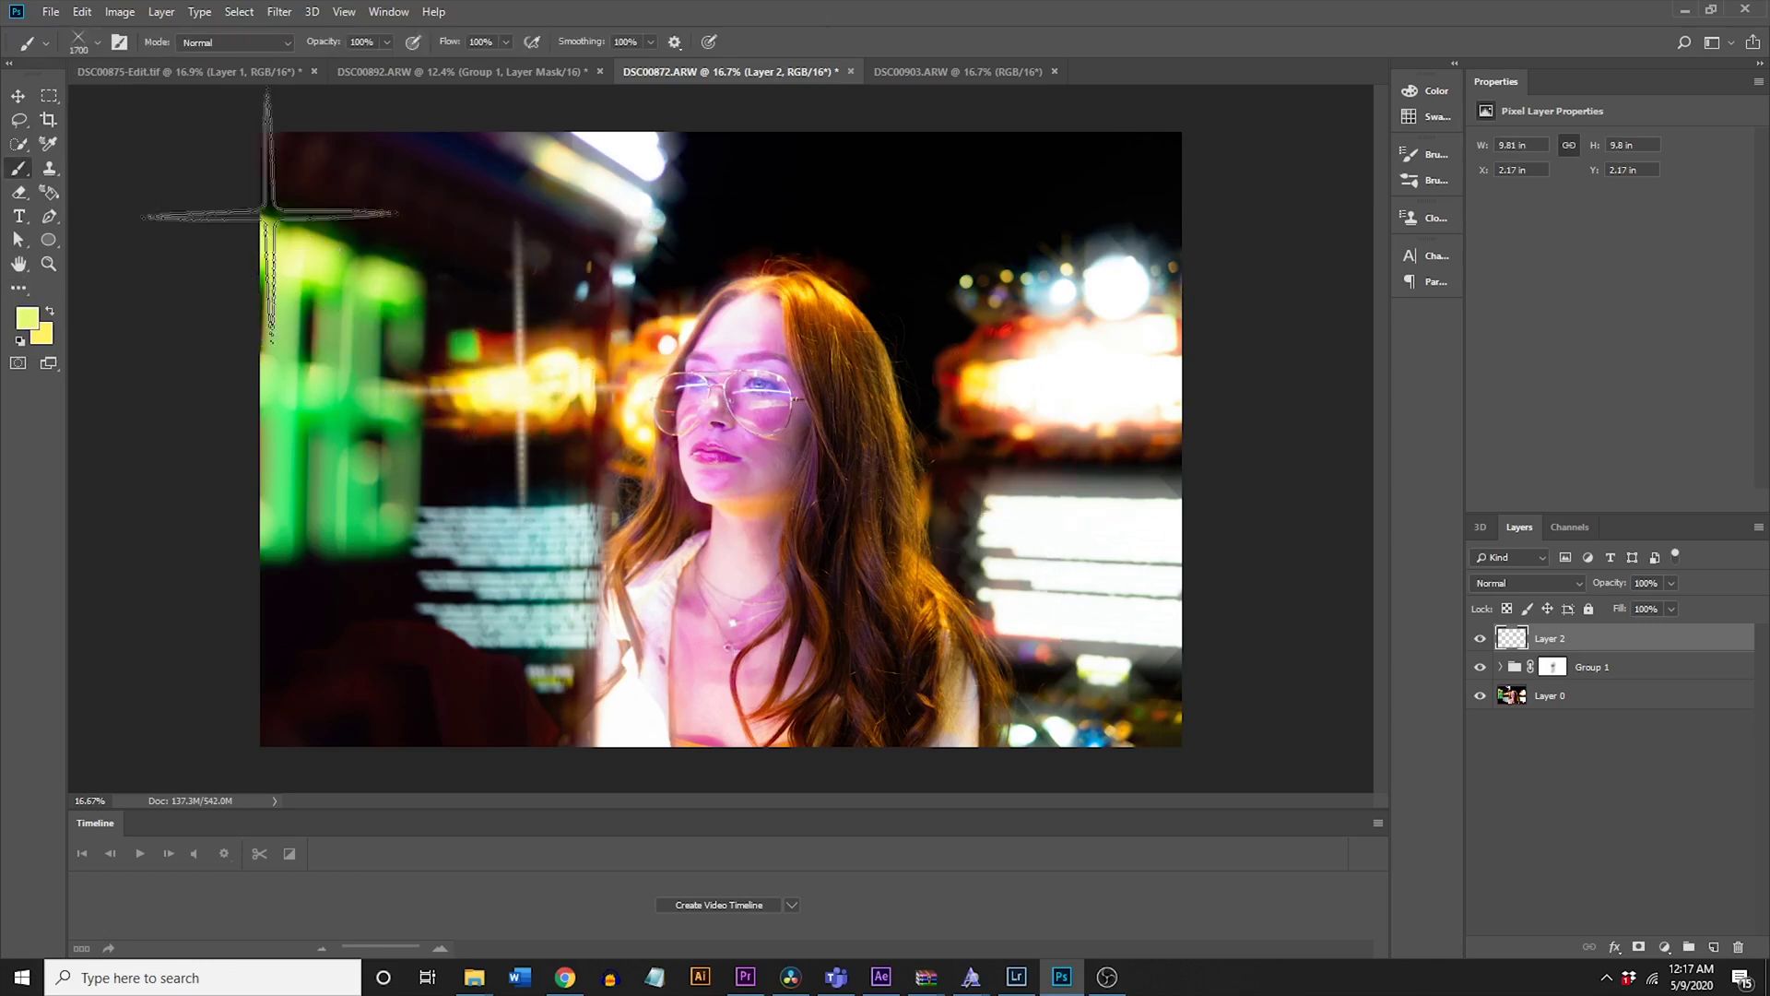
click(336, 248)
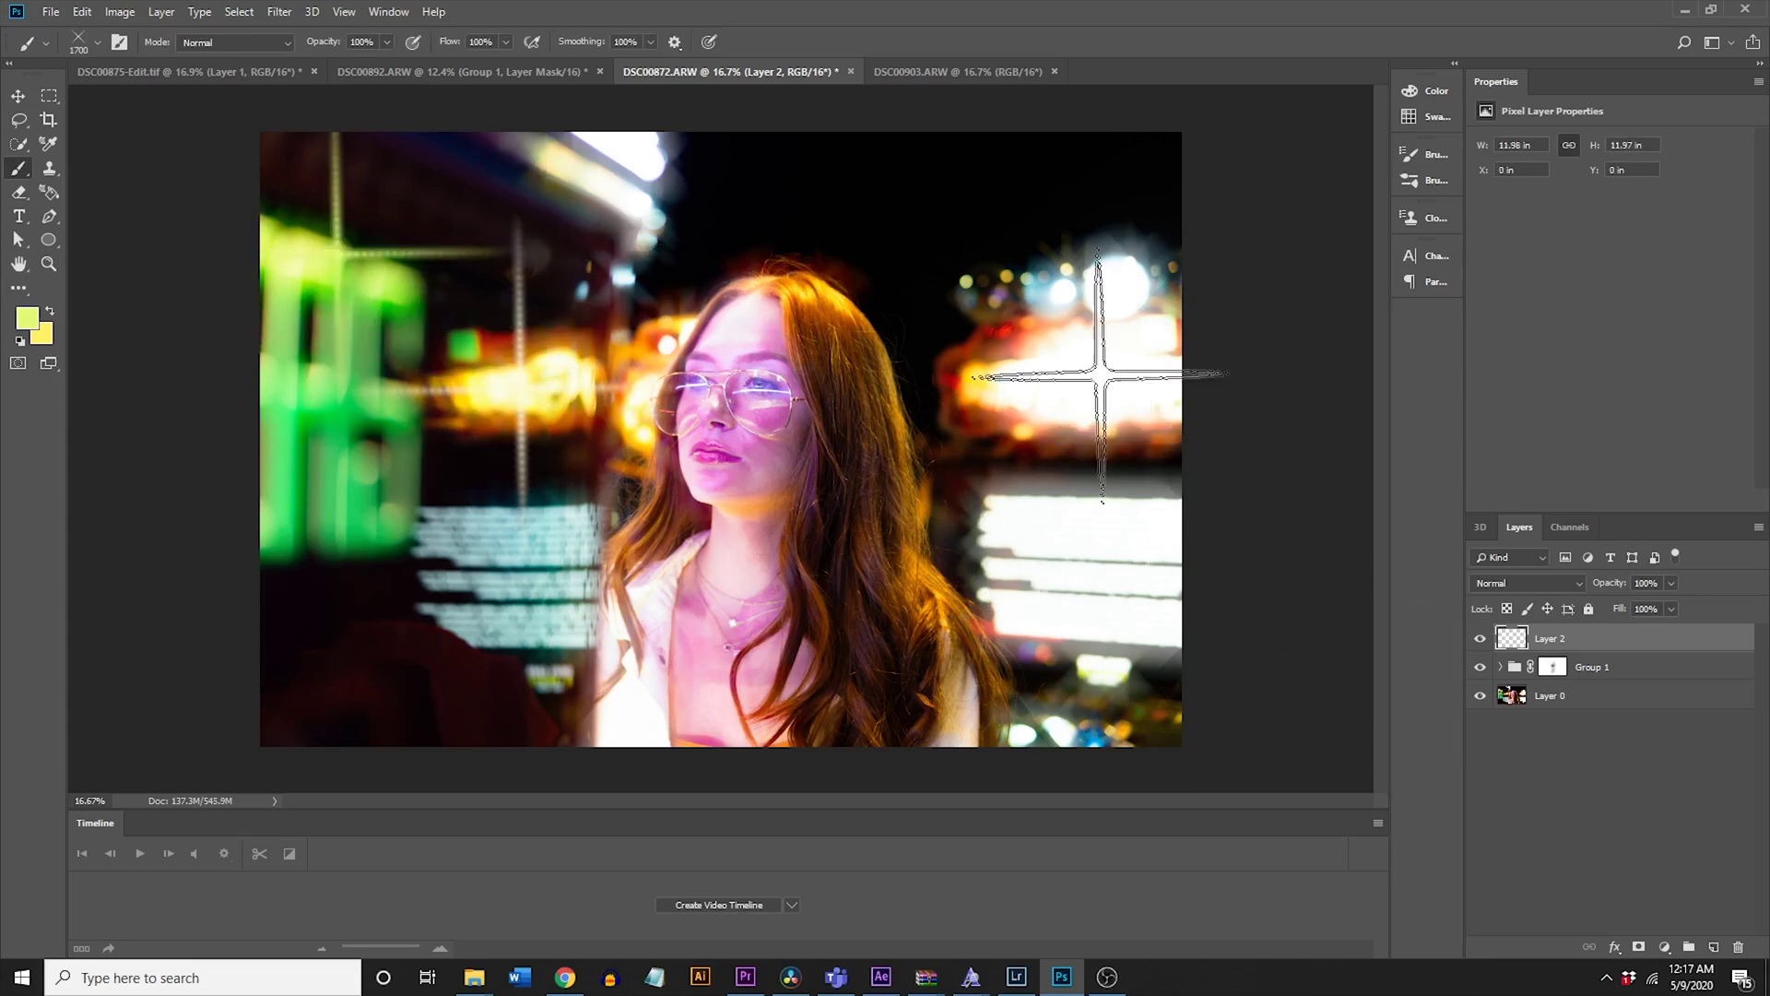
Step: Stamp white star flares on the bright marquee behind her hair and on the white panel below it, sampling each light's colour
key(i)
key(b)
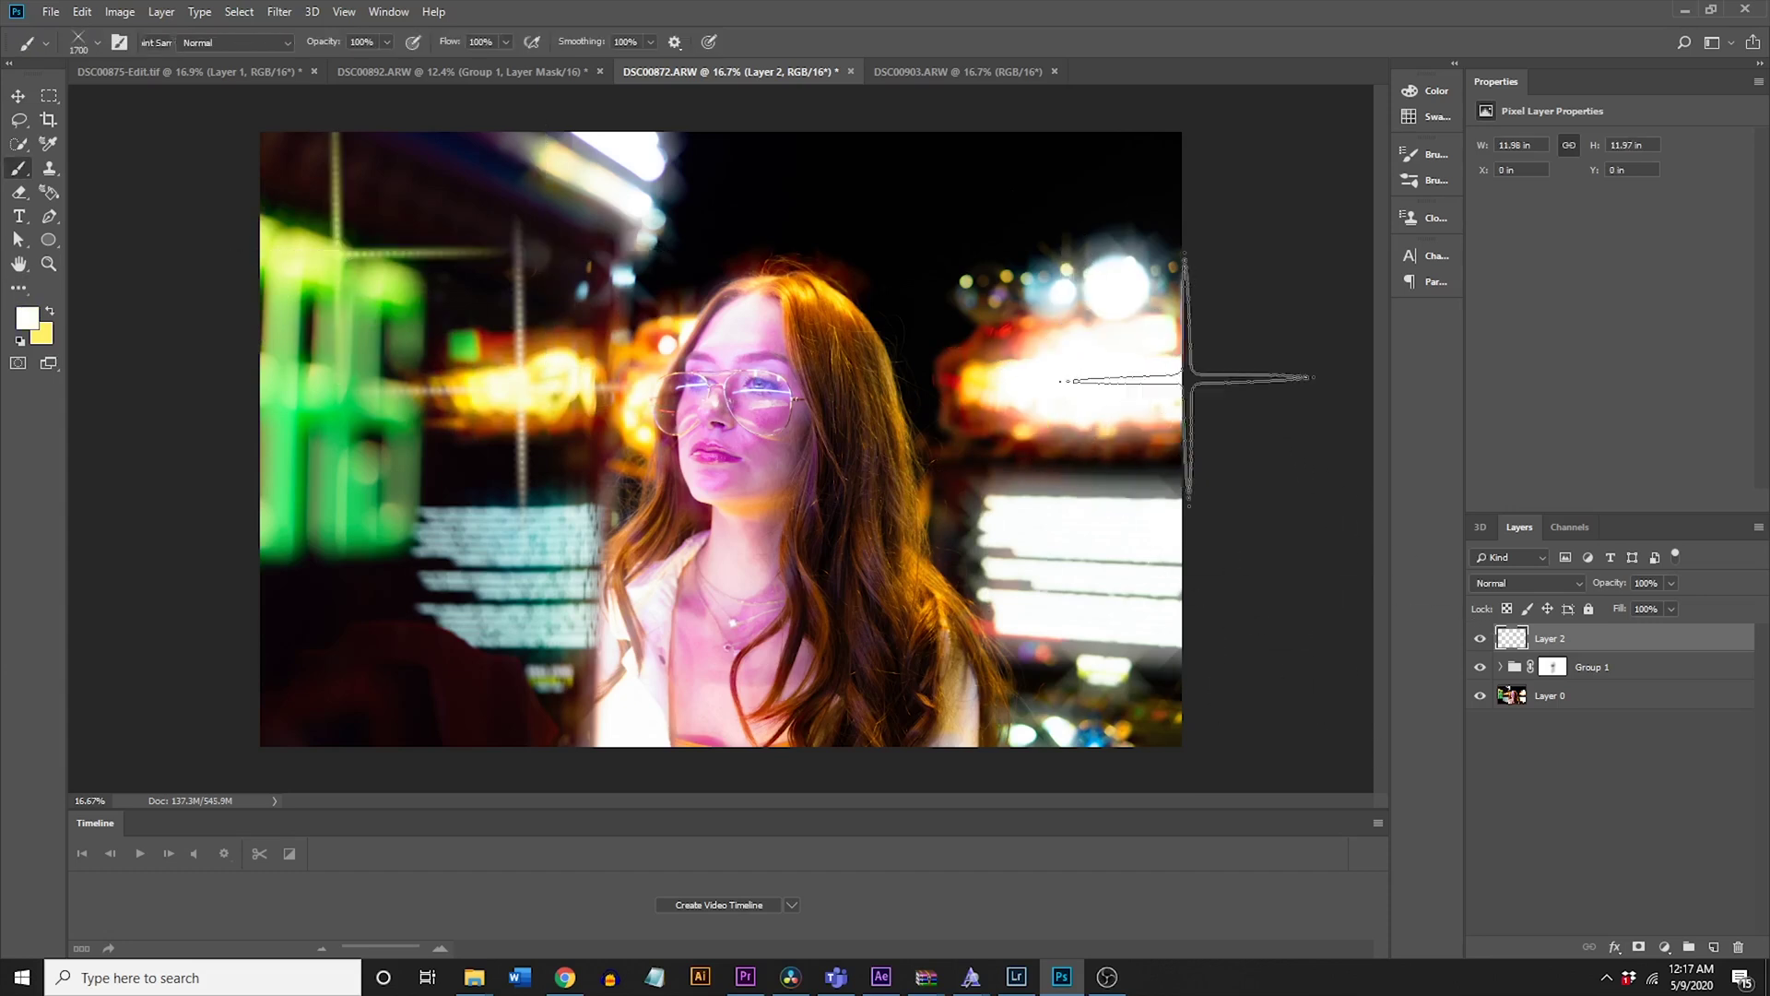
scroll(1063, 453, down, 3)
scroll(1063, 452, up, 3)
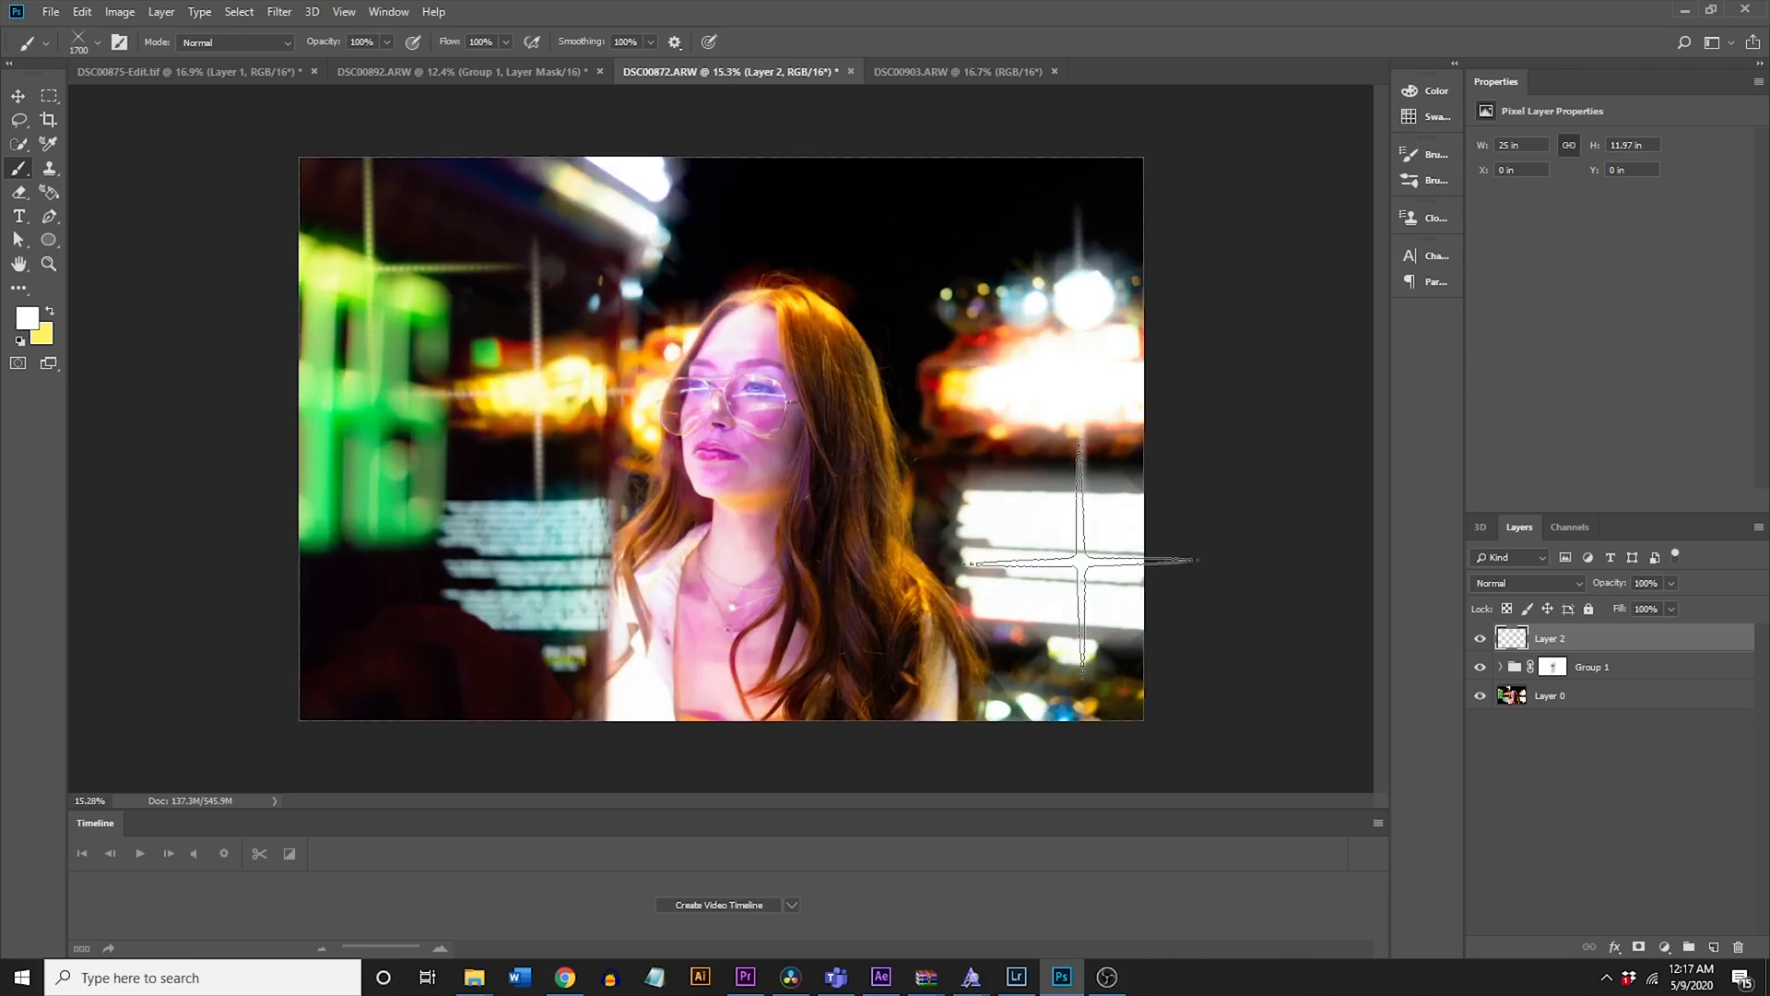
key(i)
key(b)
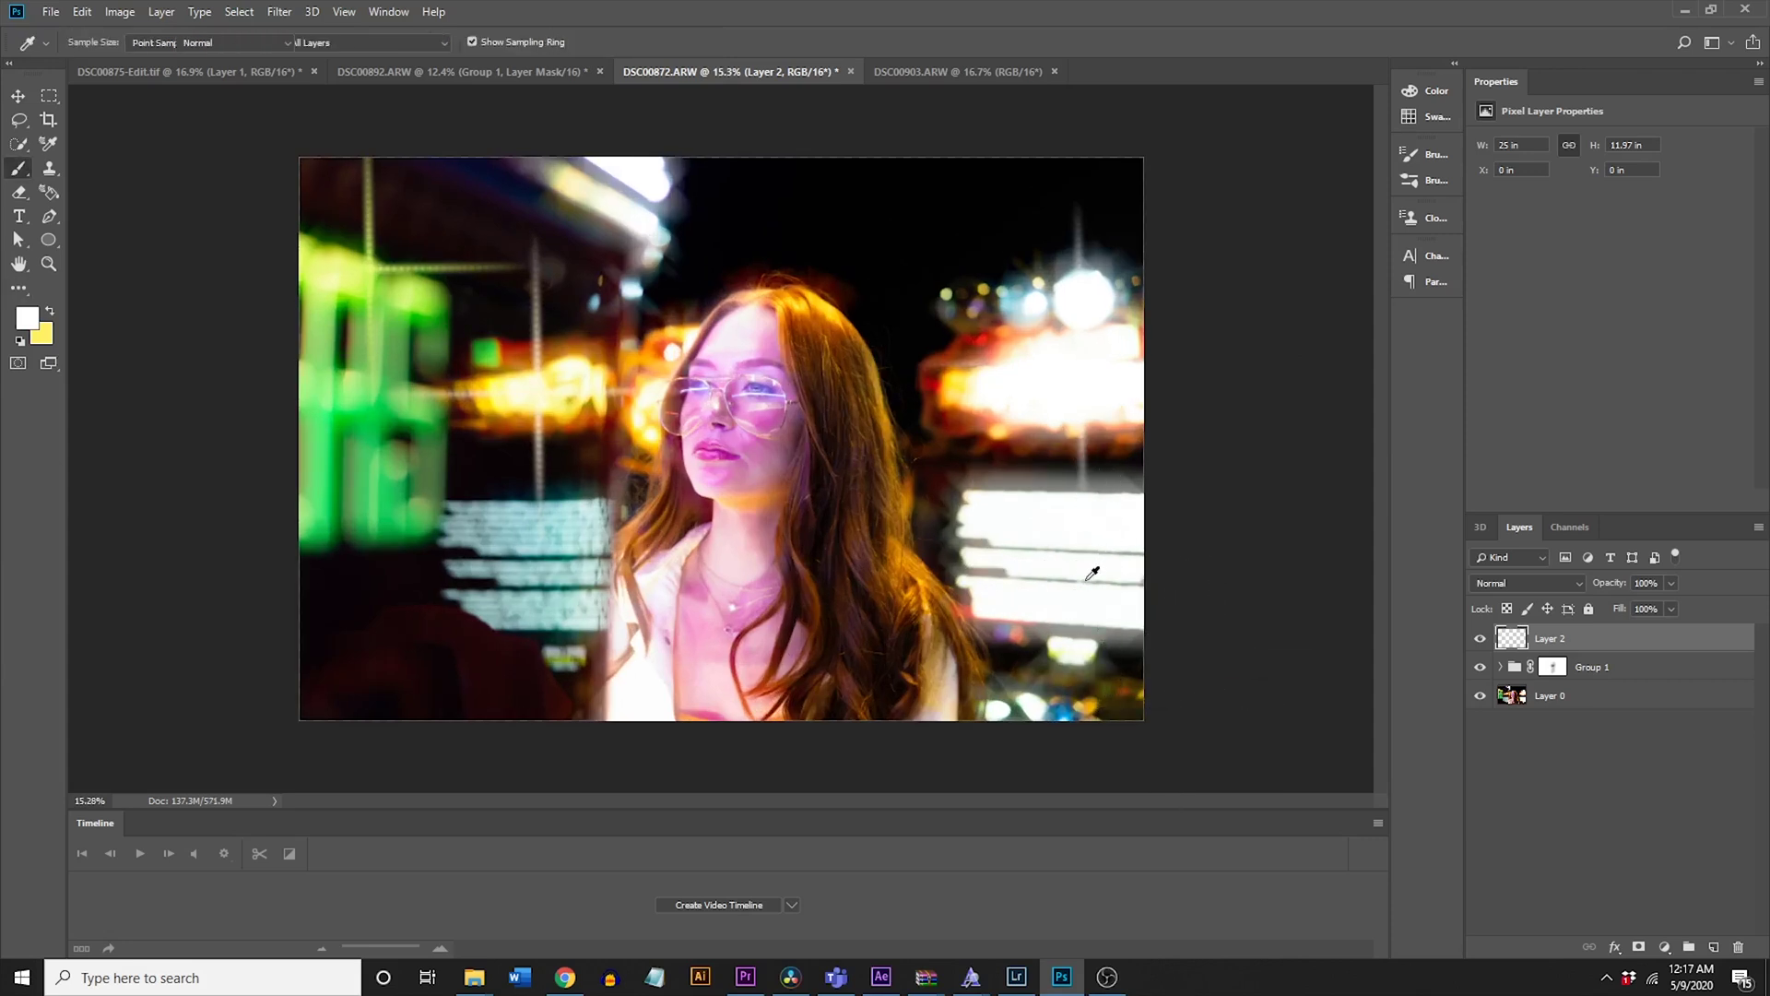
scroll(1198, 507, down, 2)
scroll(921, 512, up, 2)
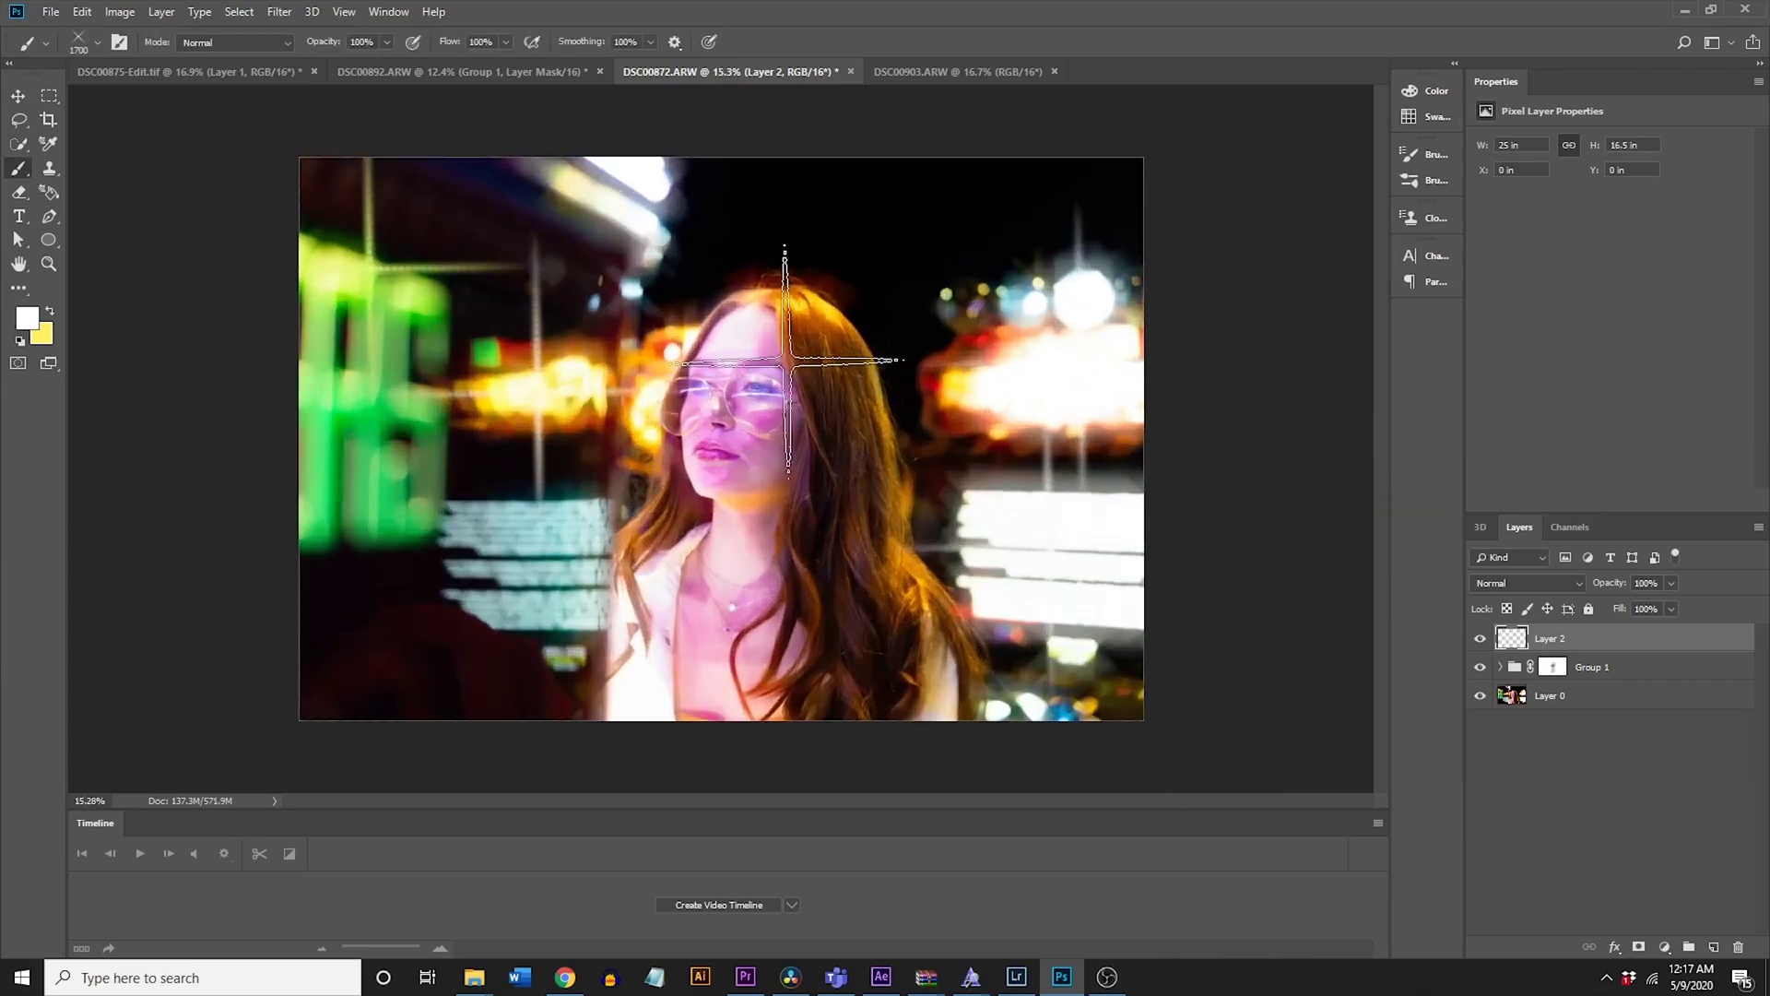
Step: Sample the orange-red of the light beside the face and stamp a star flare on that light
key(i)
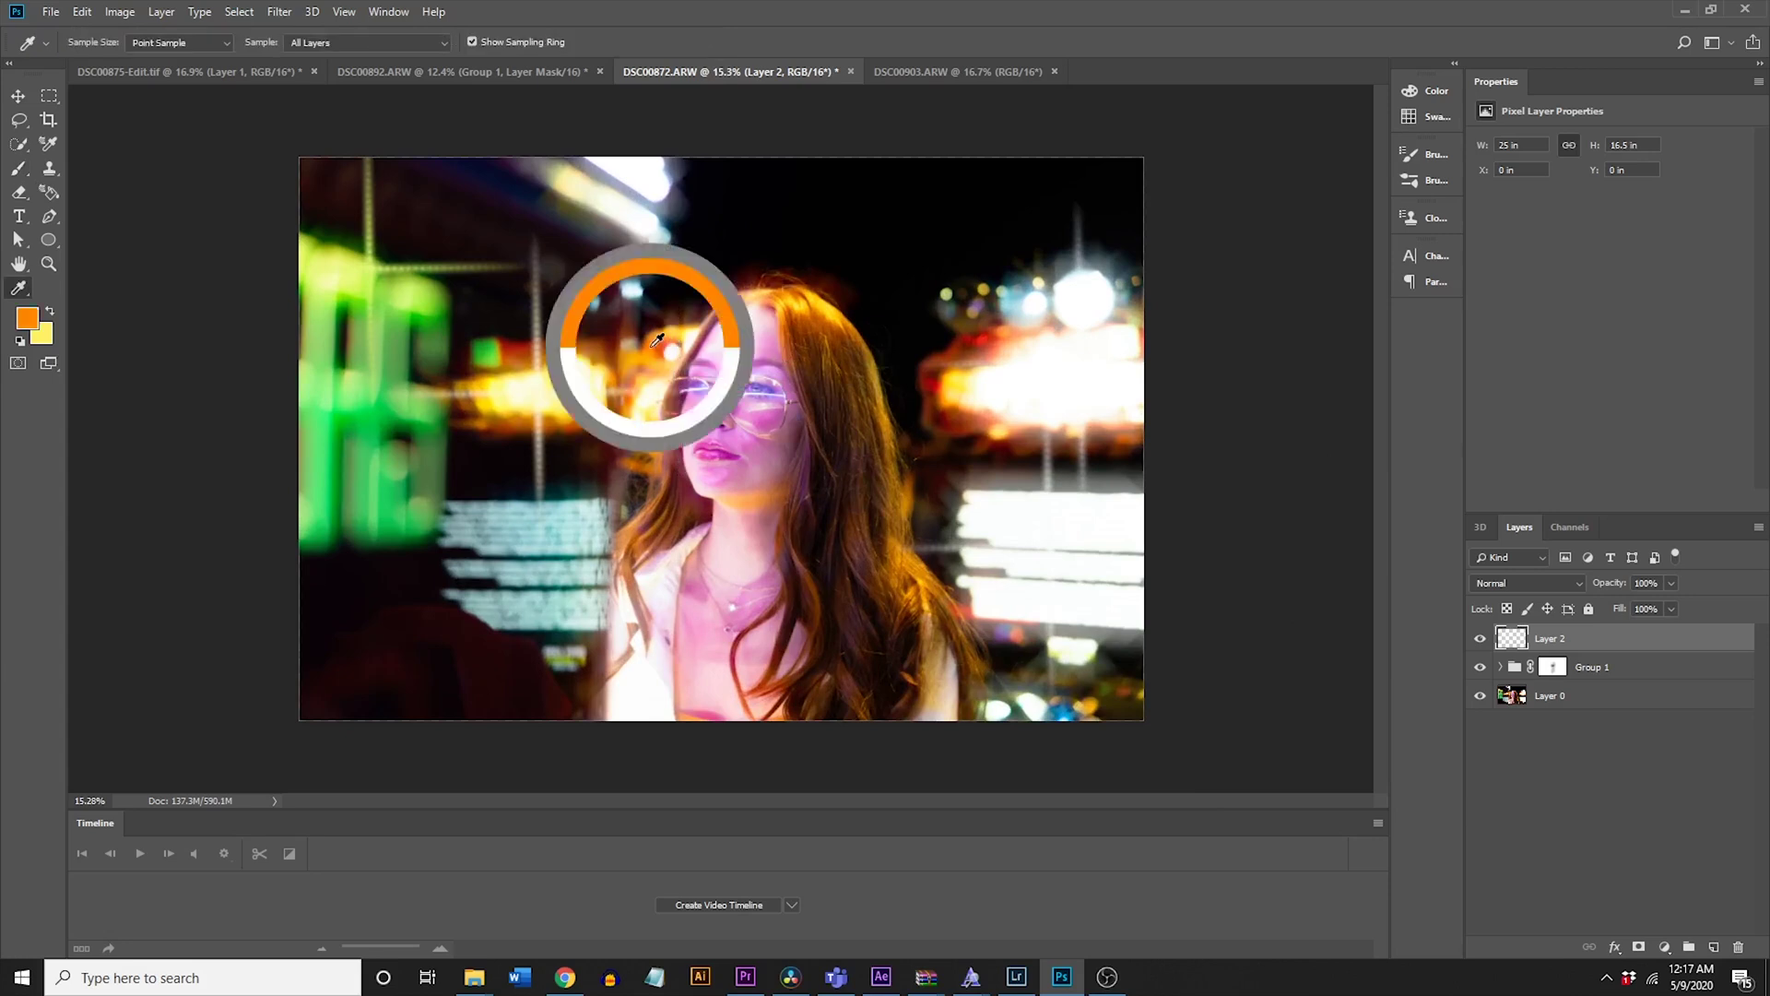
click(660, 348)
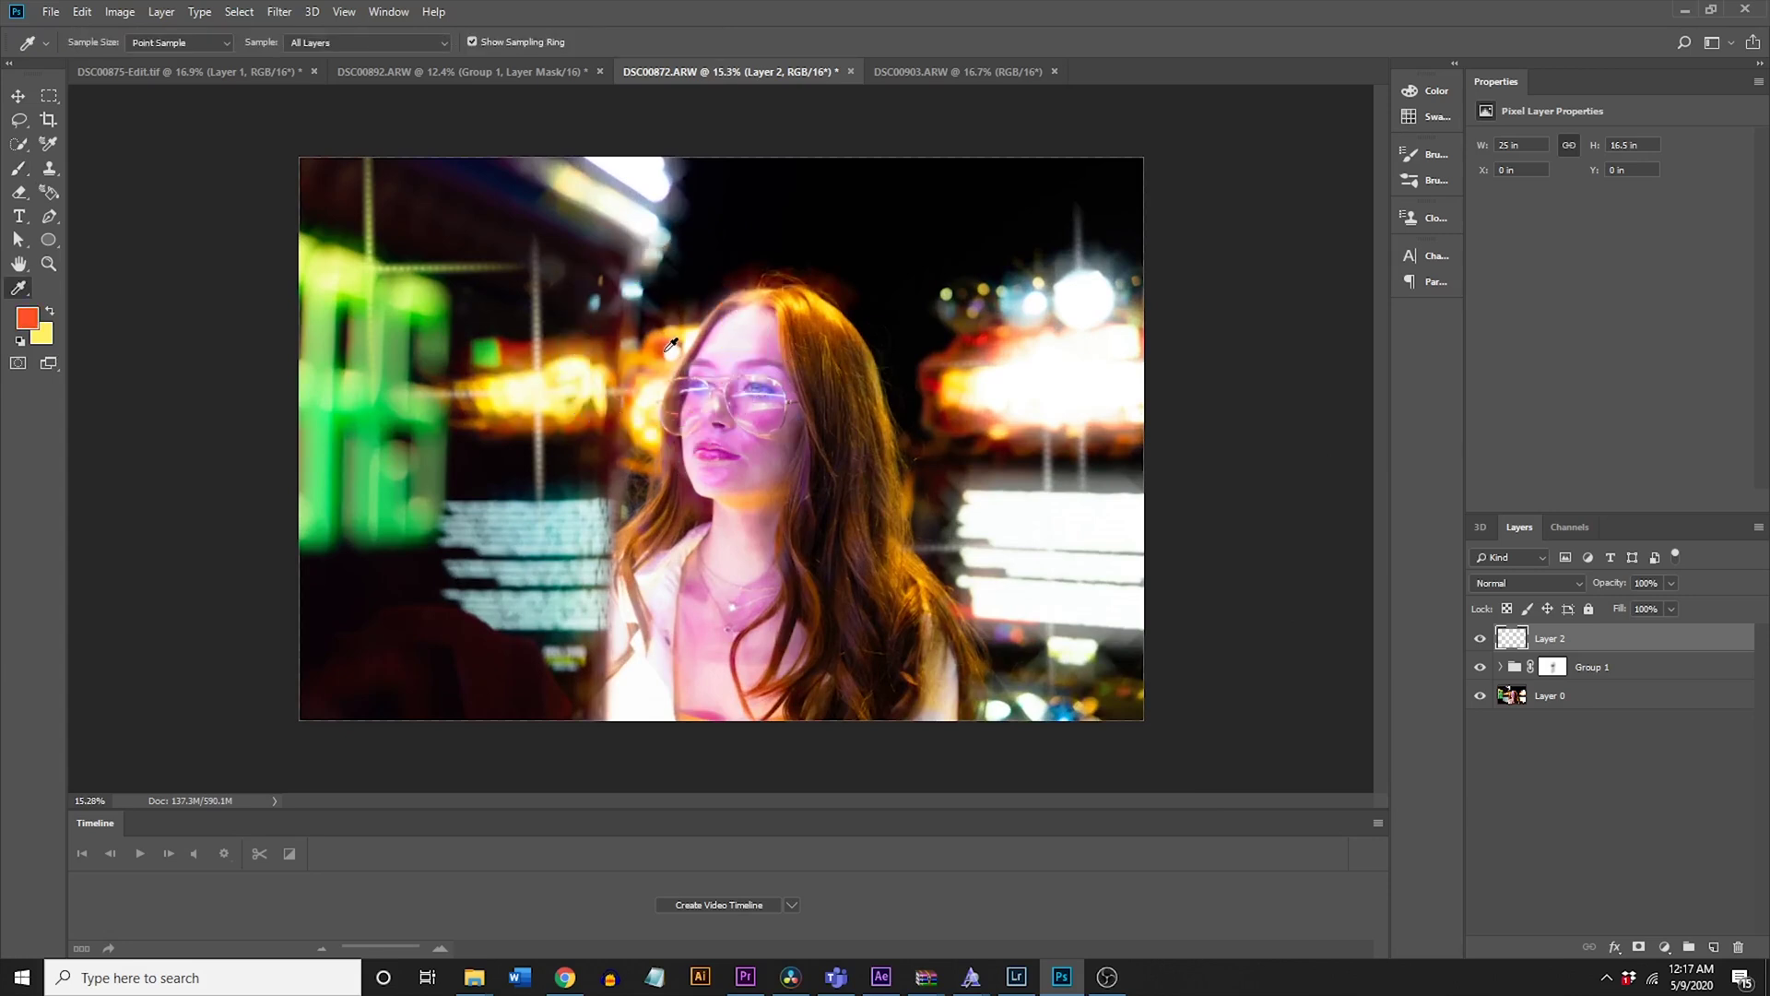
key(b)
click(668, 341)
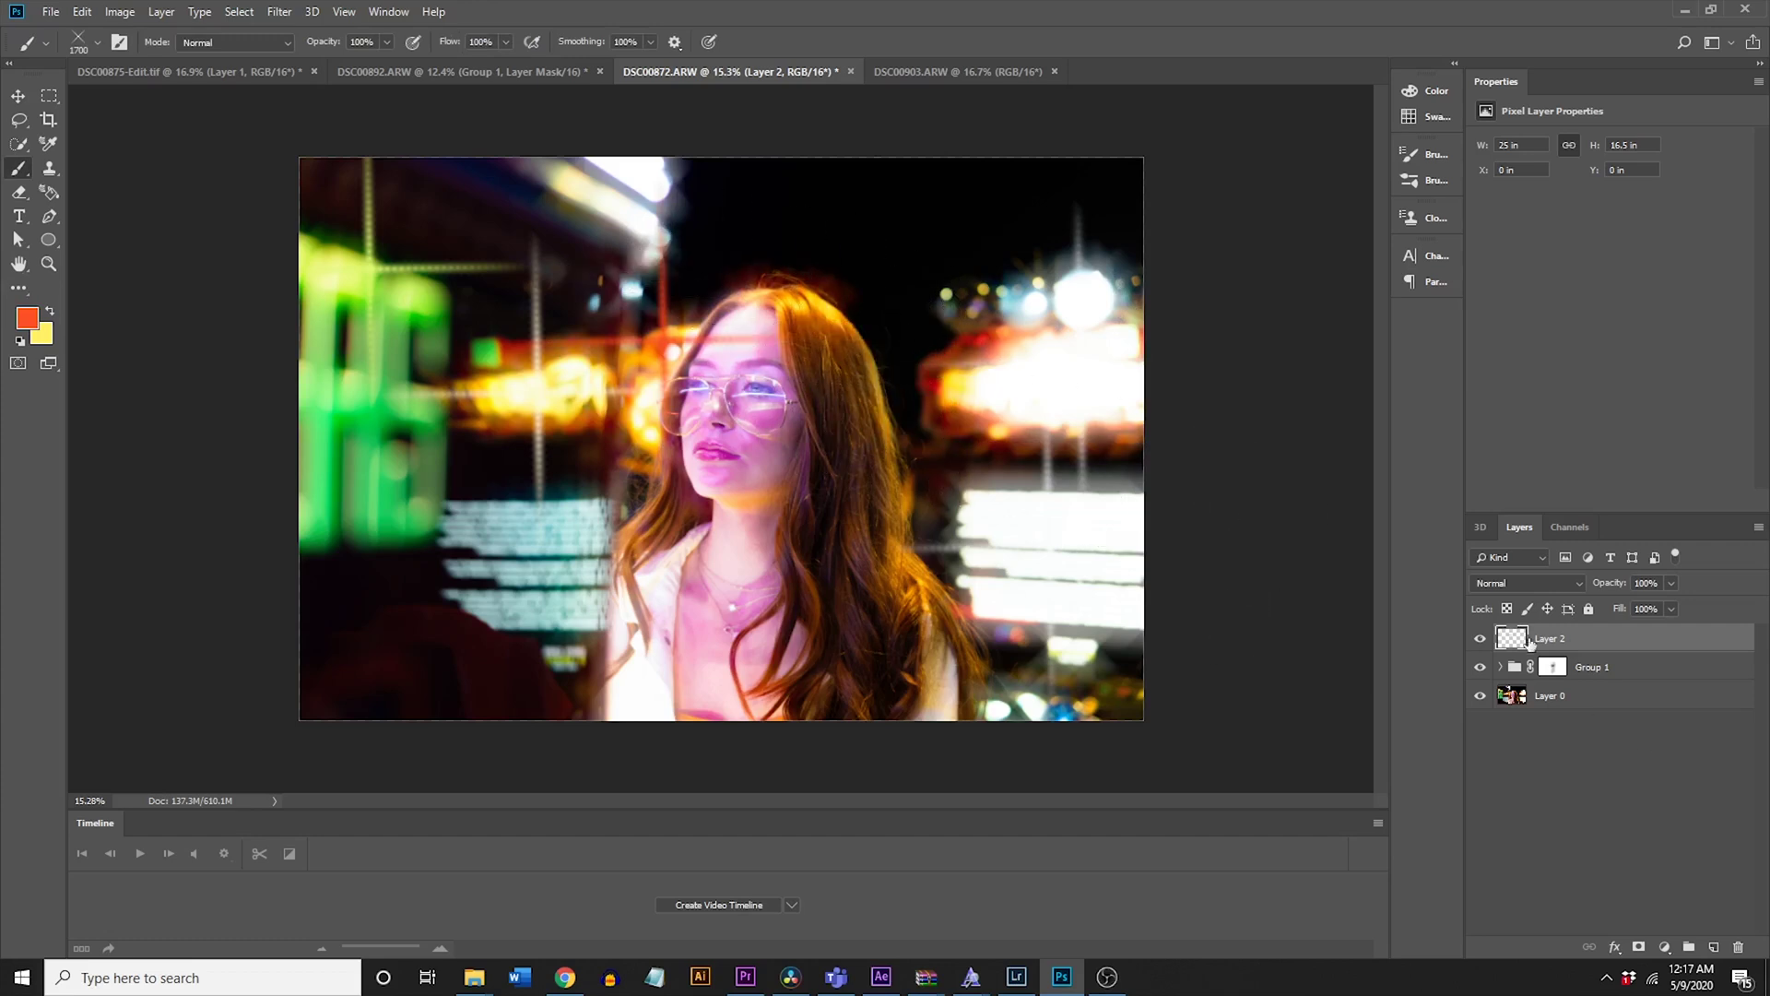
Step: Add a layer mask to Layer 2 and choose the Soft Round Pressure Opacity and Flow brush at 161 px
click(1640, 947)
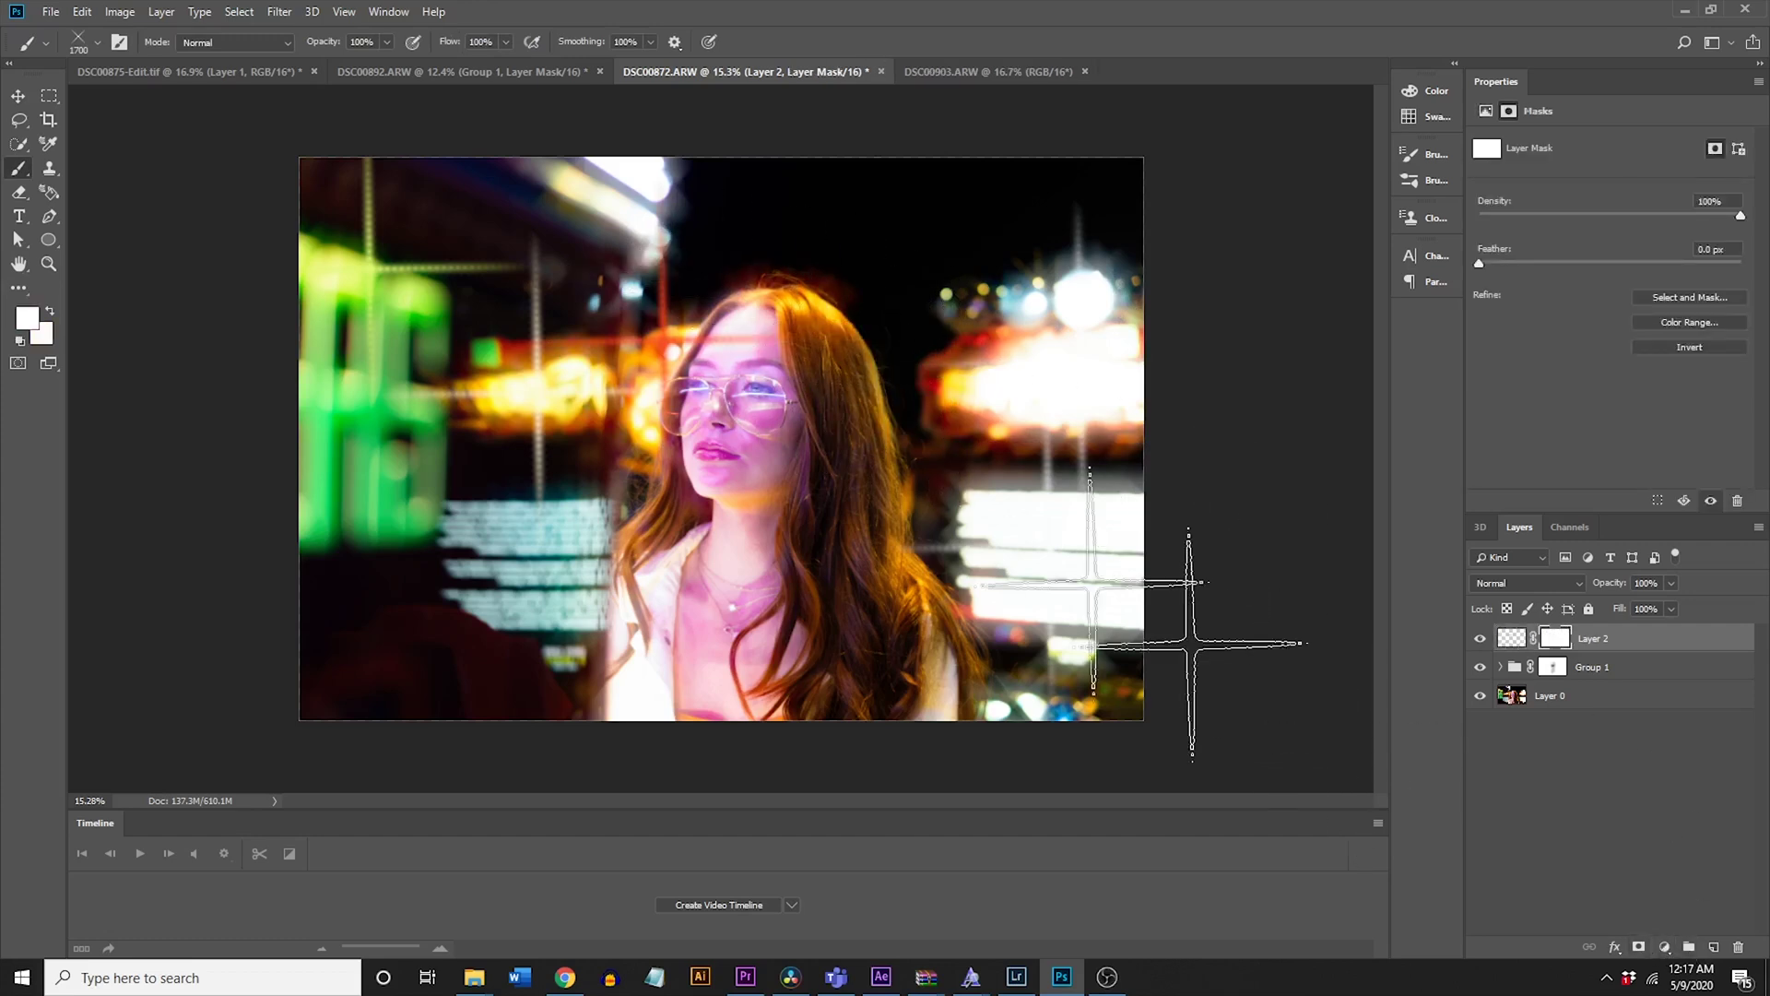
click(96, 42)
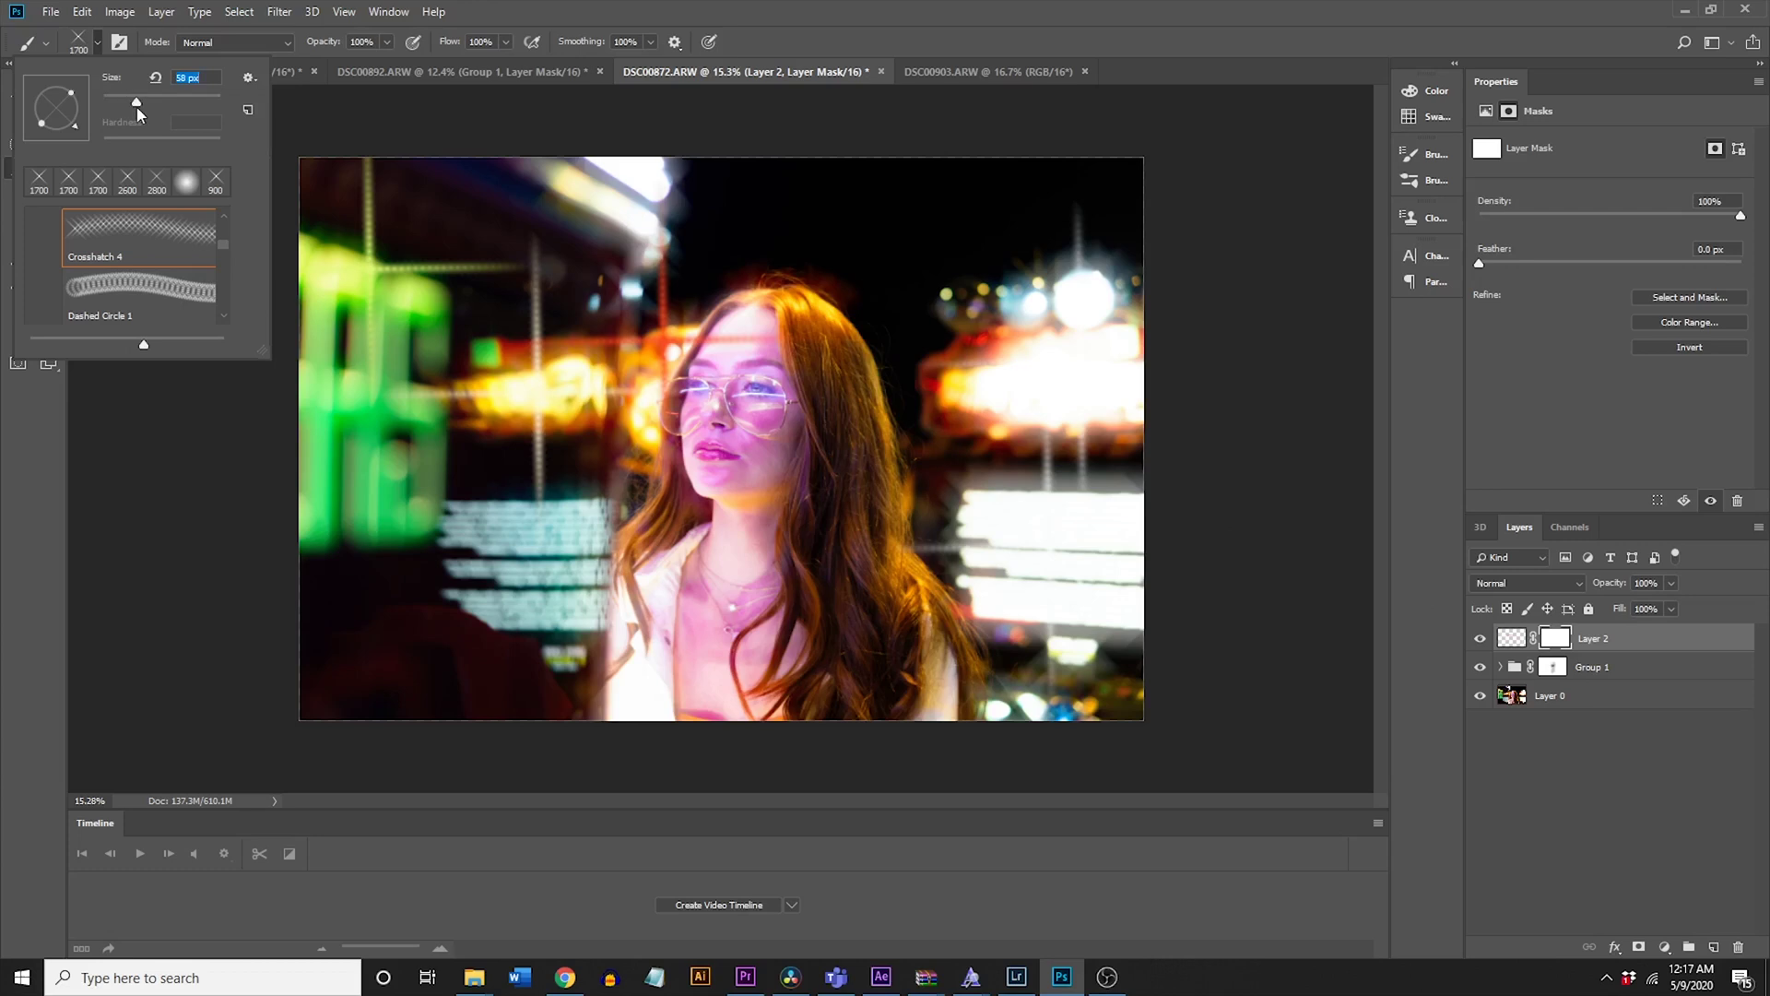
scroll(163, 264, up, 10)
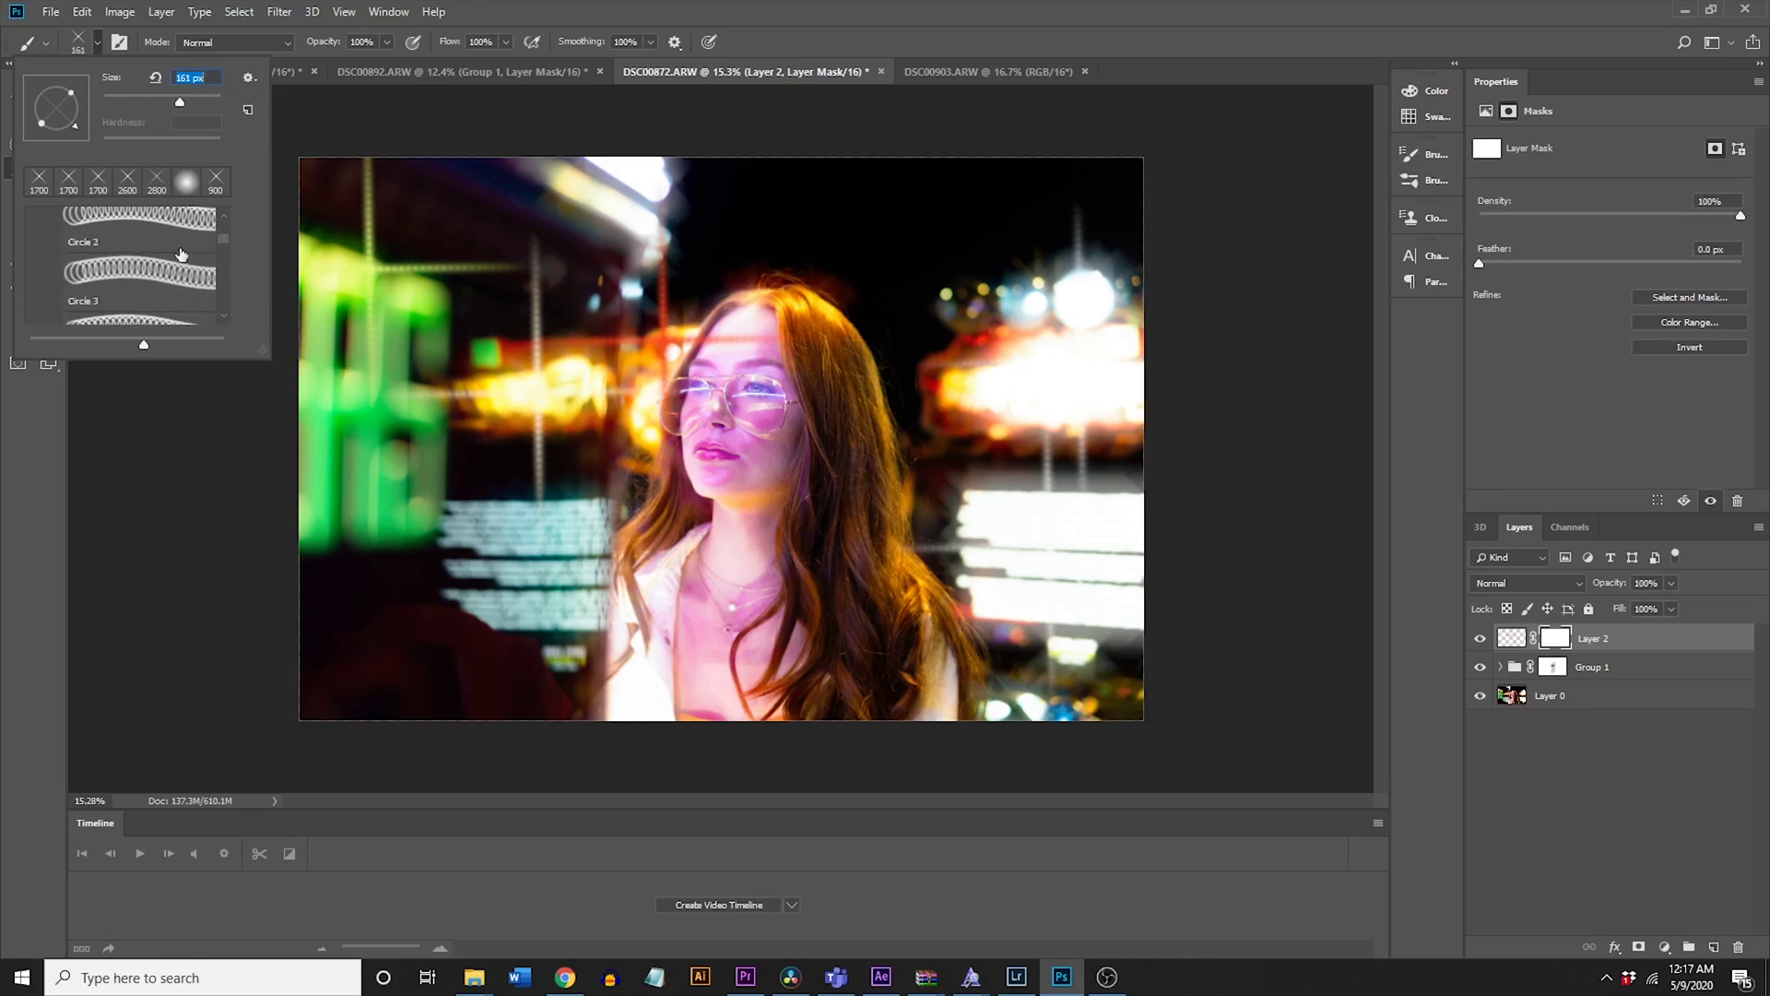
scroll(163, 265, up, 5)
click(129, 251)
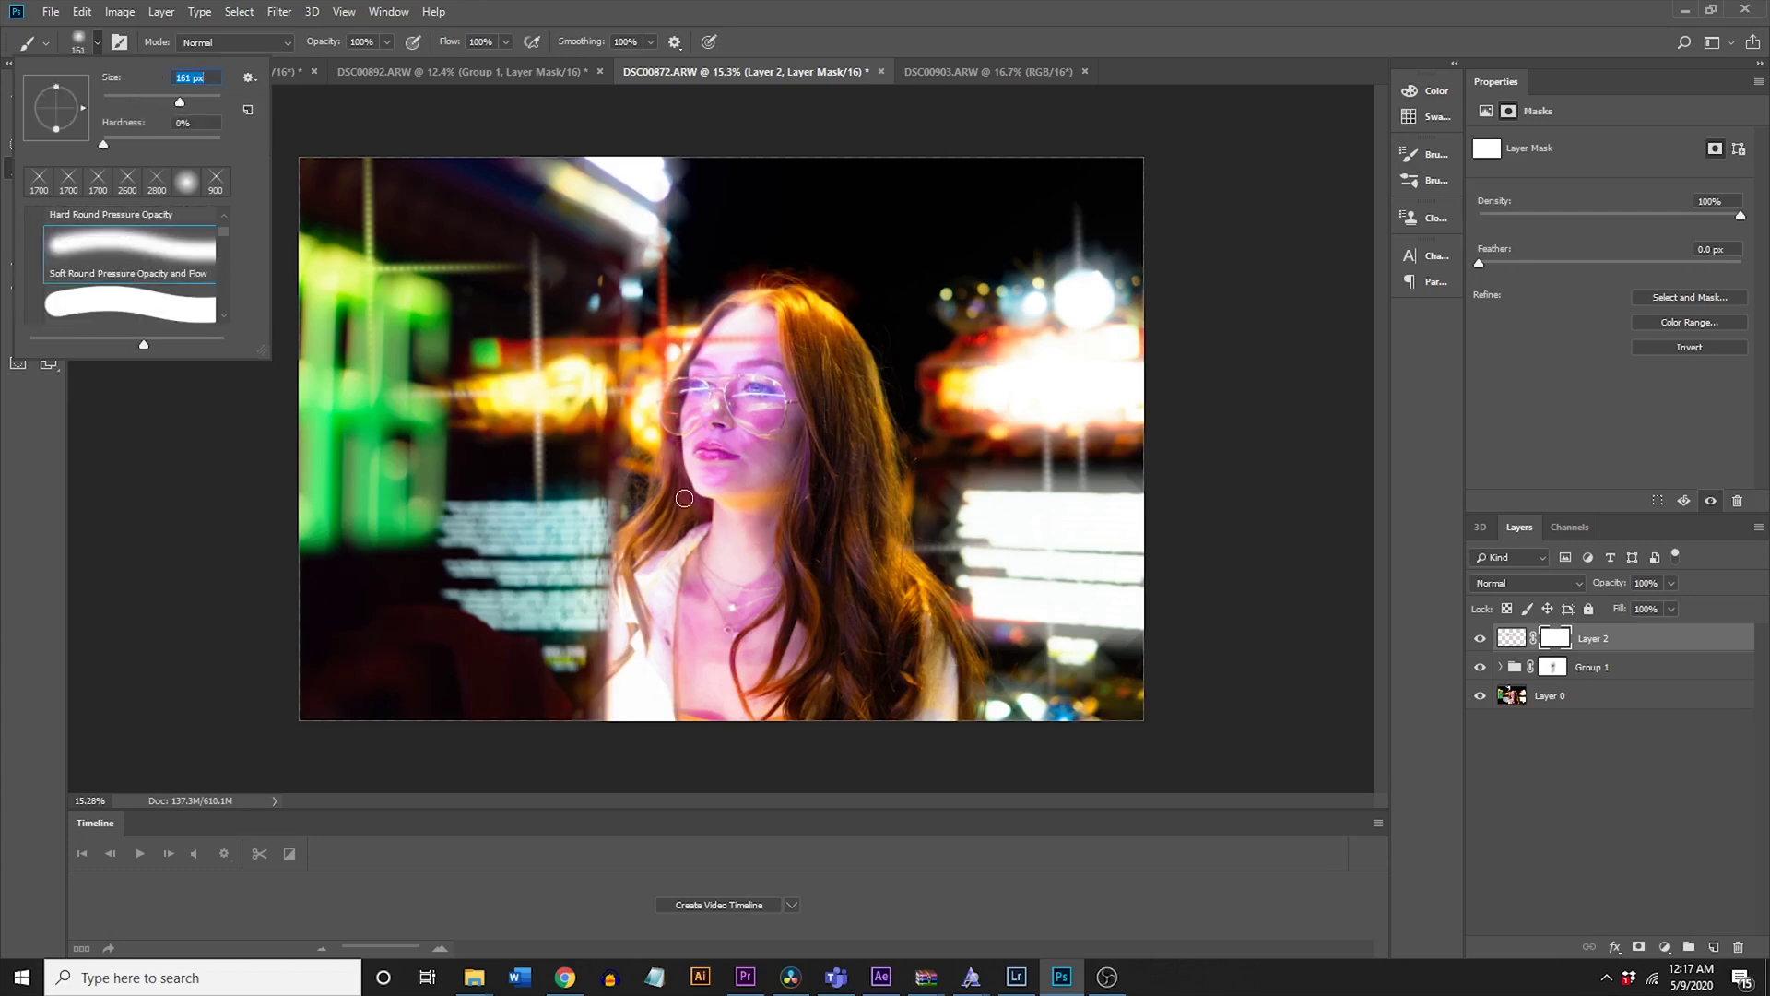
click(281, 277)
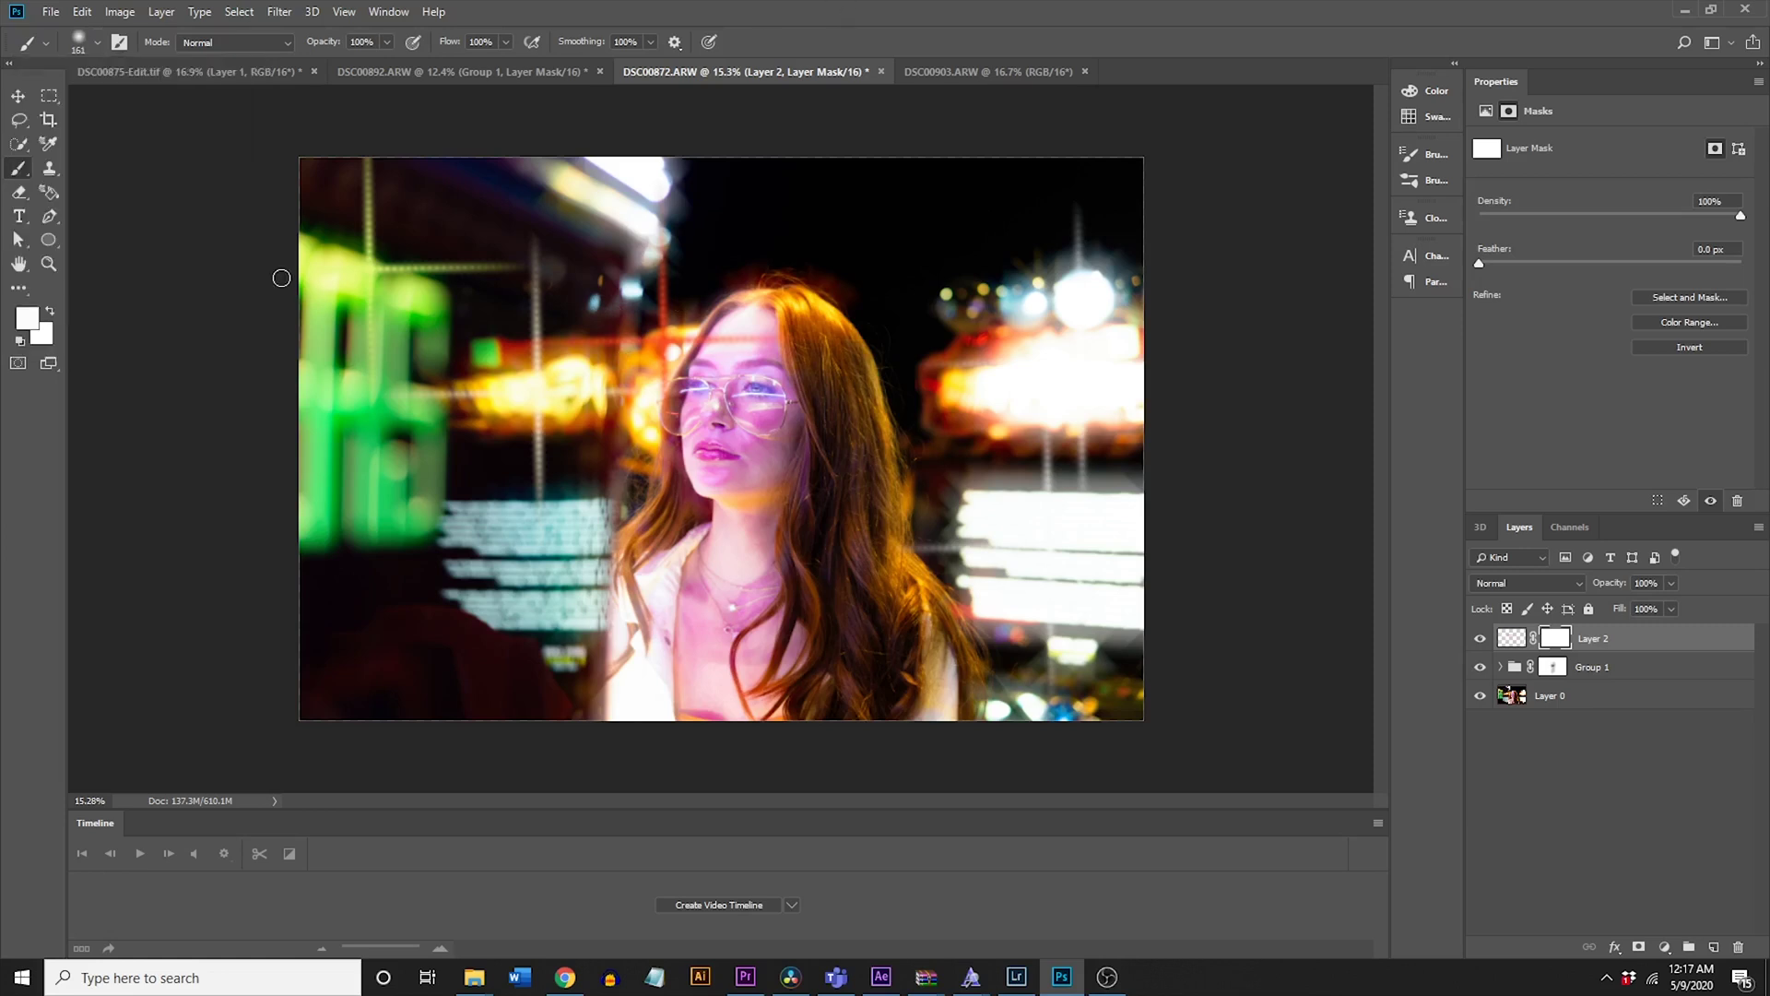
Step: Set the foreground colour to 000000, mask out the orange flare's upper arm and lower Layer 2's opacity
click(27, 318)
text(000000)
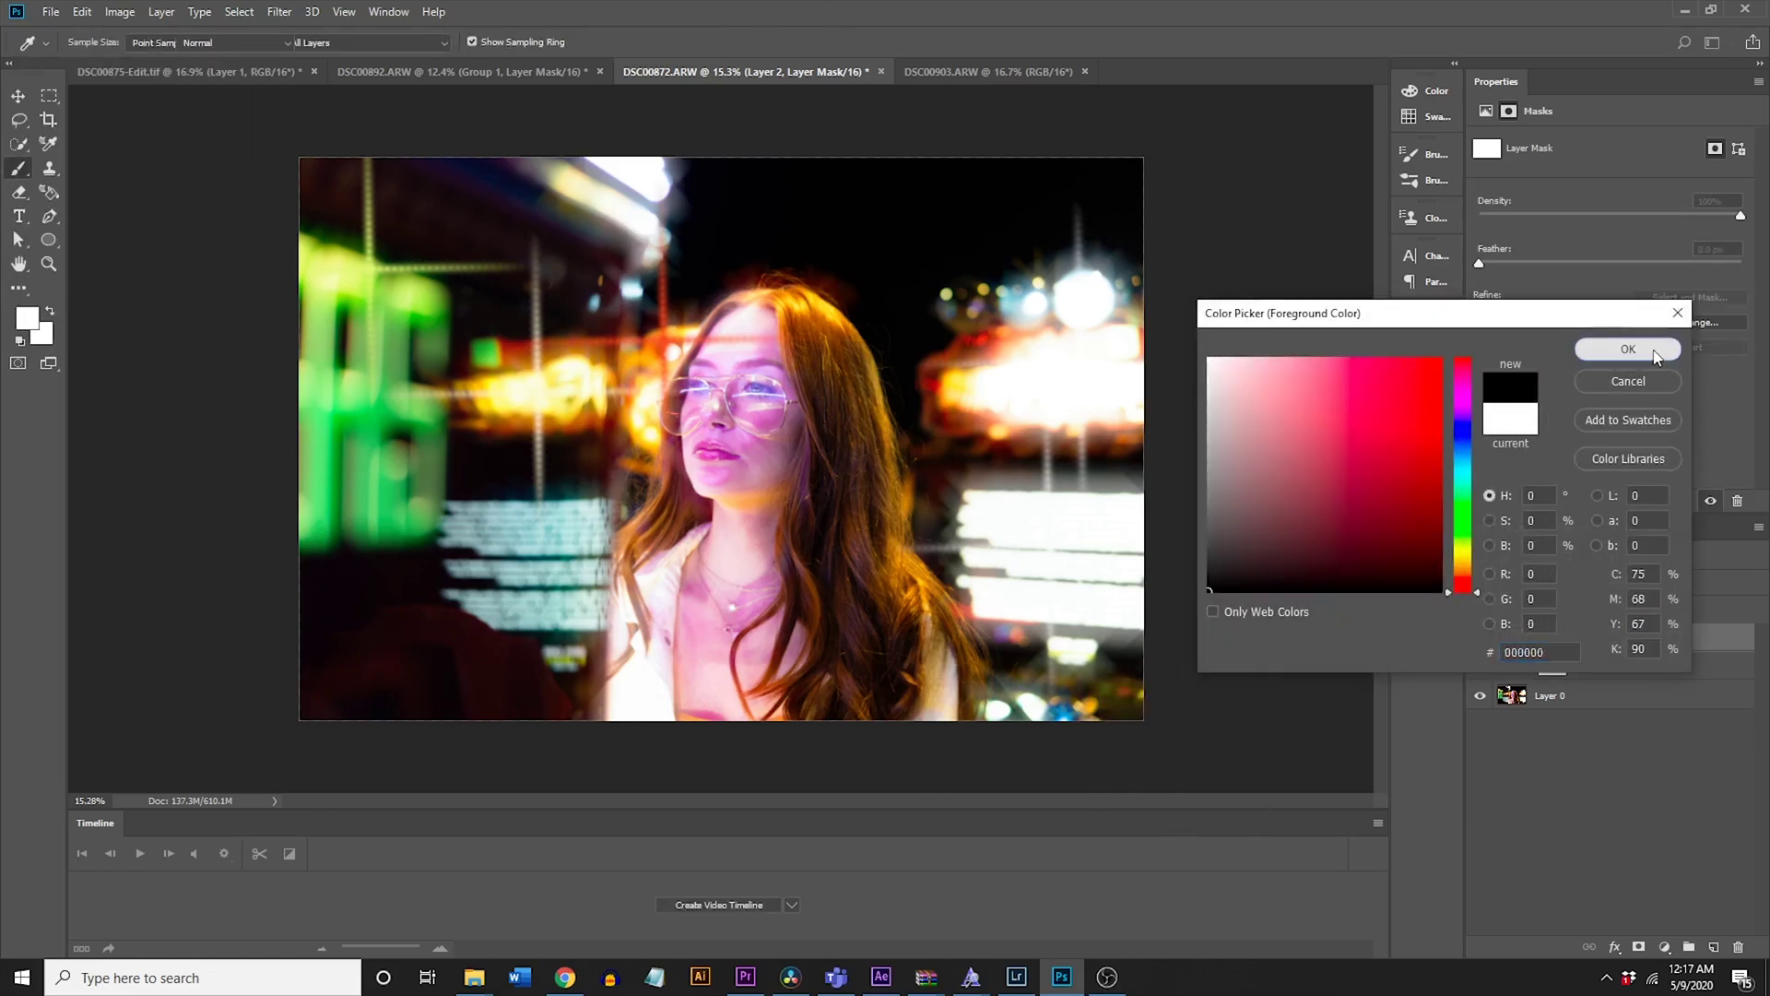
click(1664, 349)
drag(658, 318, 657, 254)
click(1671, 583)
drag(1676, 605, 1641, 611)
click(694, 329)
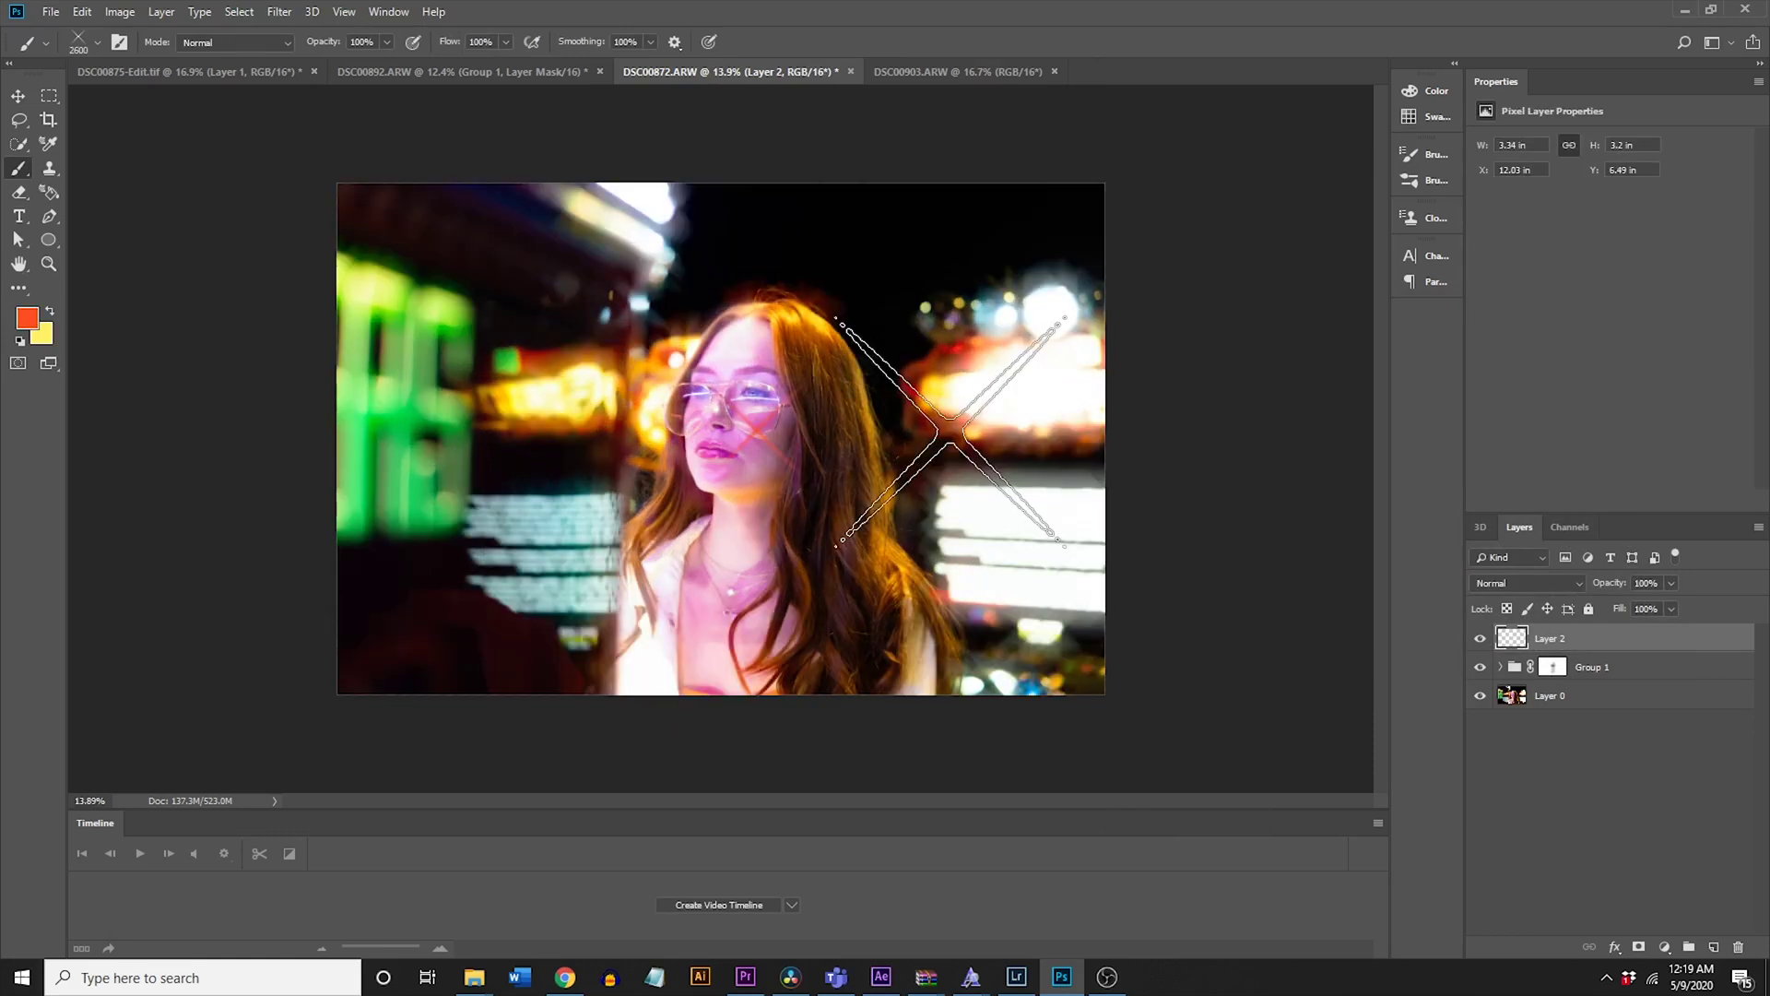
Step: Undo the last stamp, set the diagonal star brush to 500 px and stamp a small orange-red star at the hair's edge
key(ctrl+z)
key(bracketright)
key(bracketright)
key(bracketright)
key(bracketright)
key(bracketright)
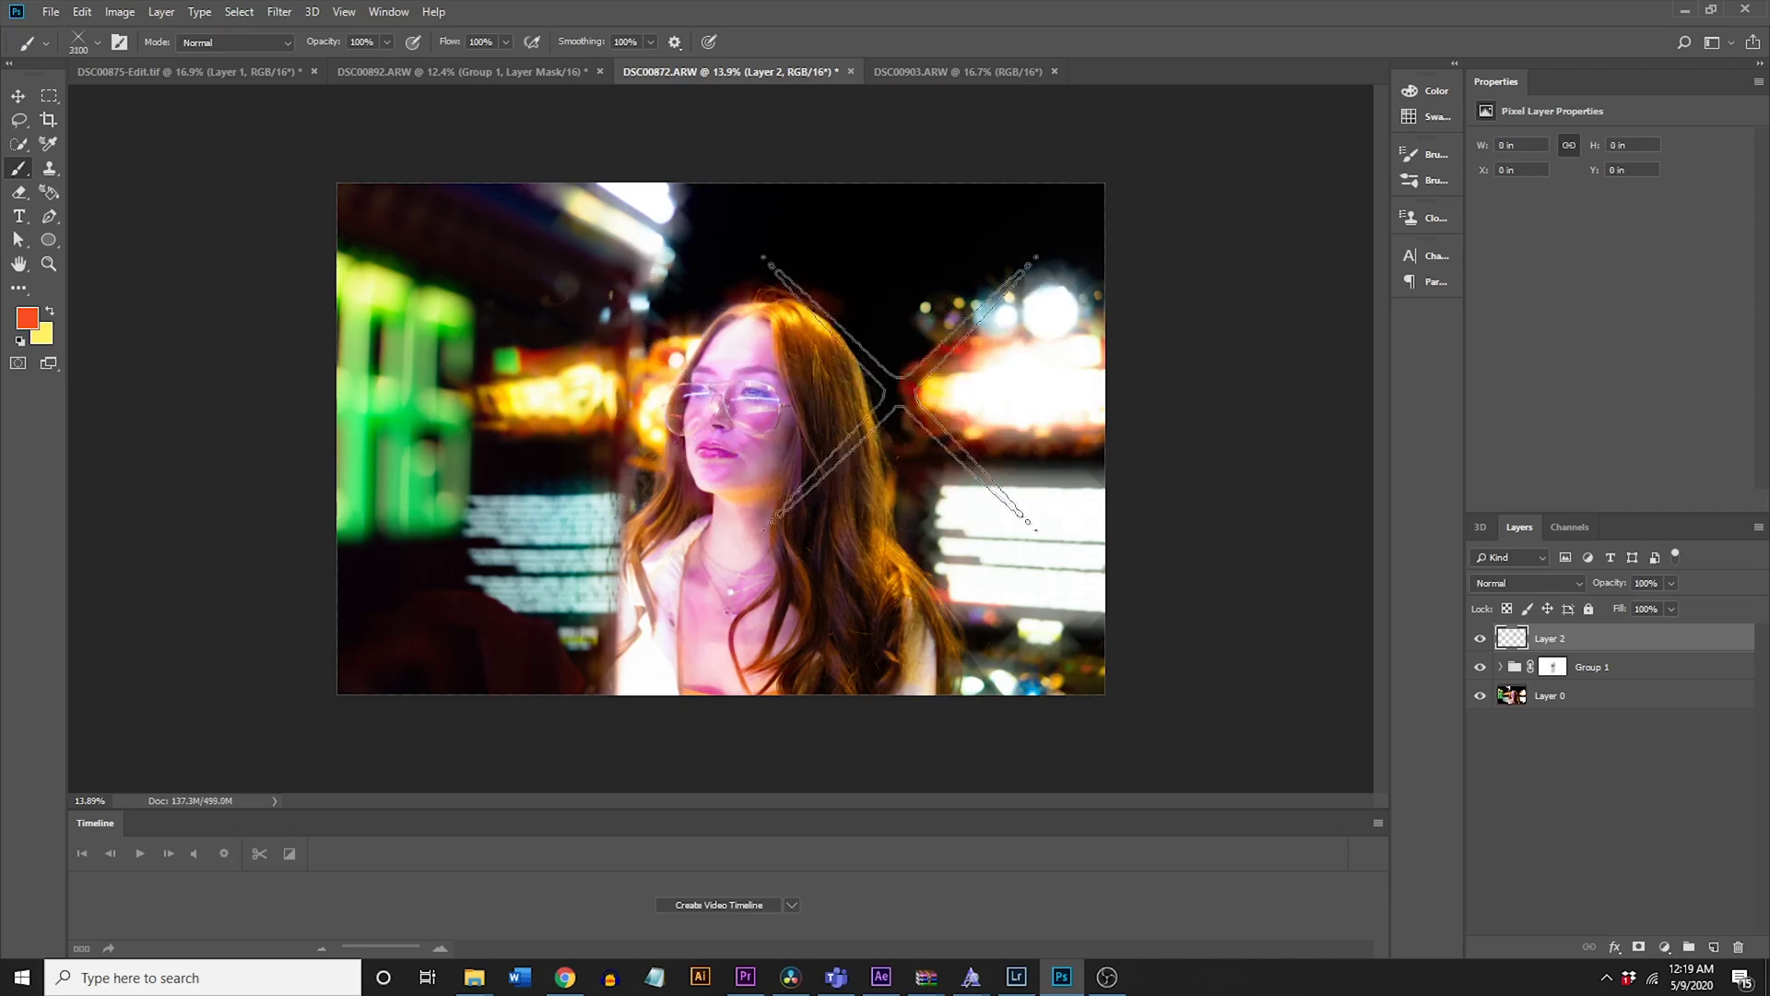
key(bracketright)
key(bracketright)
key(bracketleft)
key(bracketleft)
key(bracketleft)
key(bracketleft)
key(bracketleft)
key(bracketleft)
key(bracketleft)
key(bracketleft)
key(bracketleft)
key(bracketleft)
key(bracketleft)
key(bracketleft)
key(bracketleft)
key(bracketleft)
key(bracketleft)
key(bracketleft)
key(bracketleft)
key(bracketleft)
key(bracketleft)
key(bracketleft)
key(bracketleft)
key(bracketleft)
key(bracketleft)
key(bracketleft)
key(bracketleft)
key(bracketleft)
key(bracketleft)
key(bracketleft)
click(890, 418)
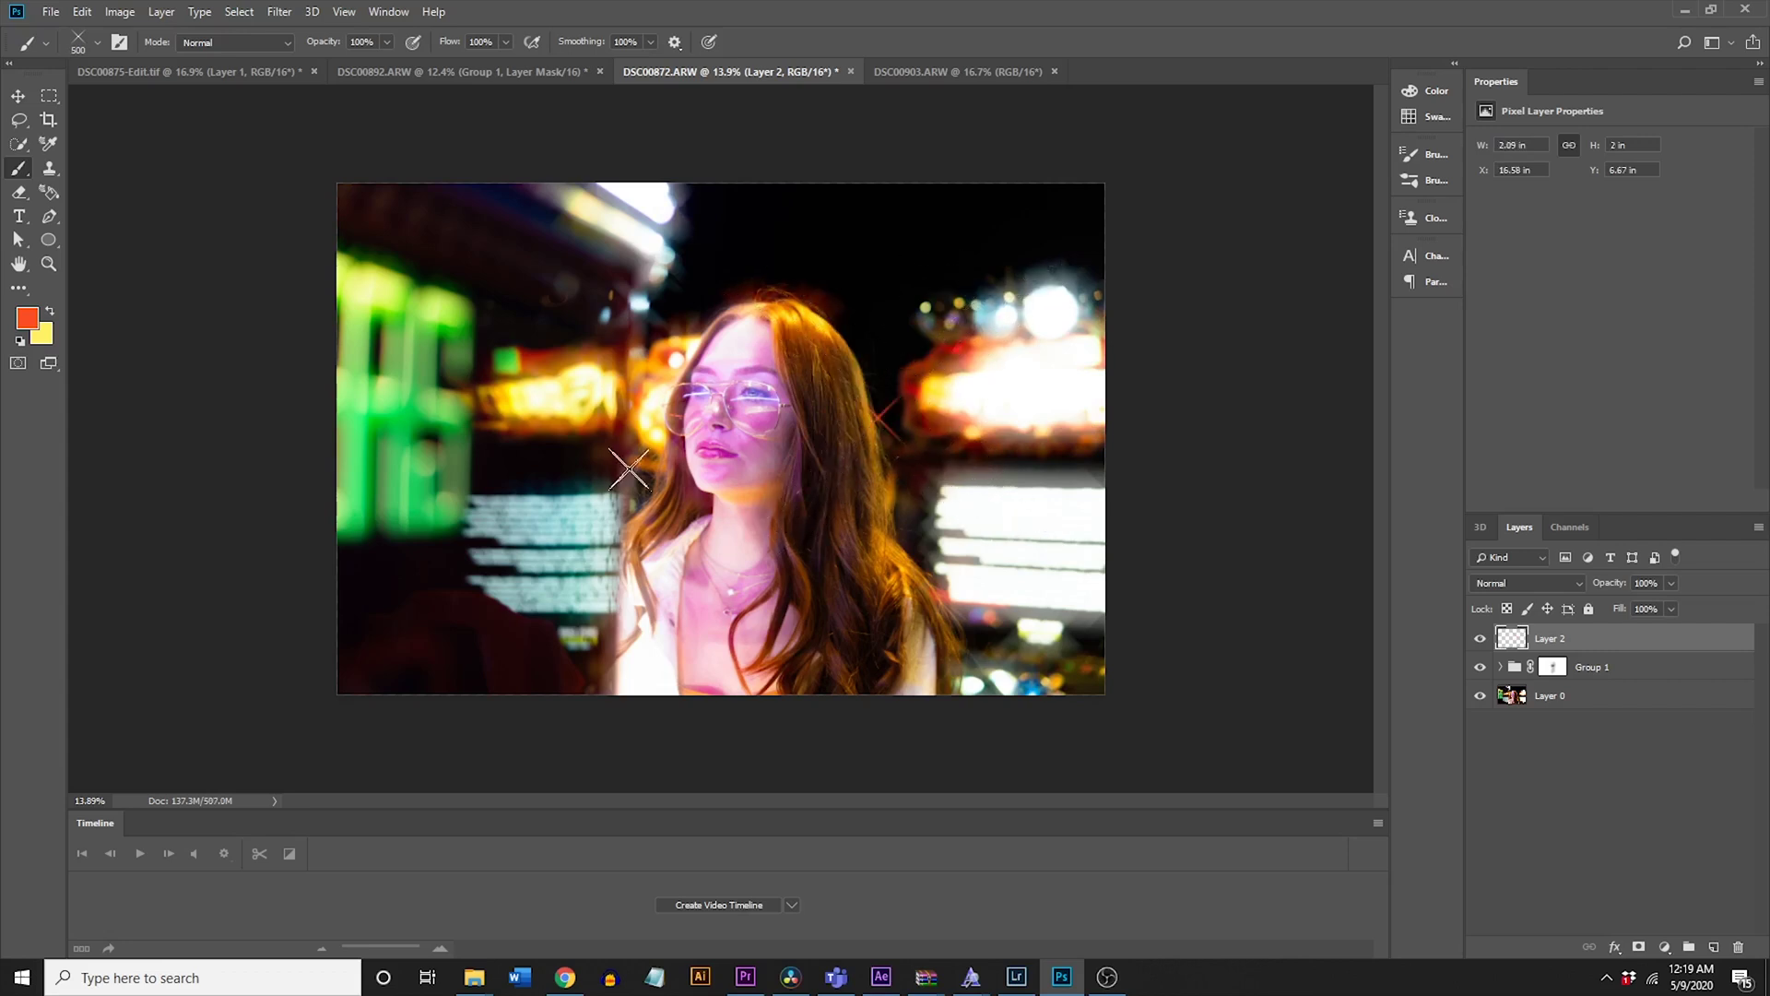
Step: Scale the small star on Layer 2 to about 327% and move it over the face and hair
click(17, 101)
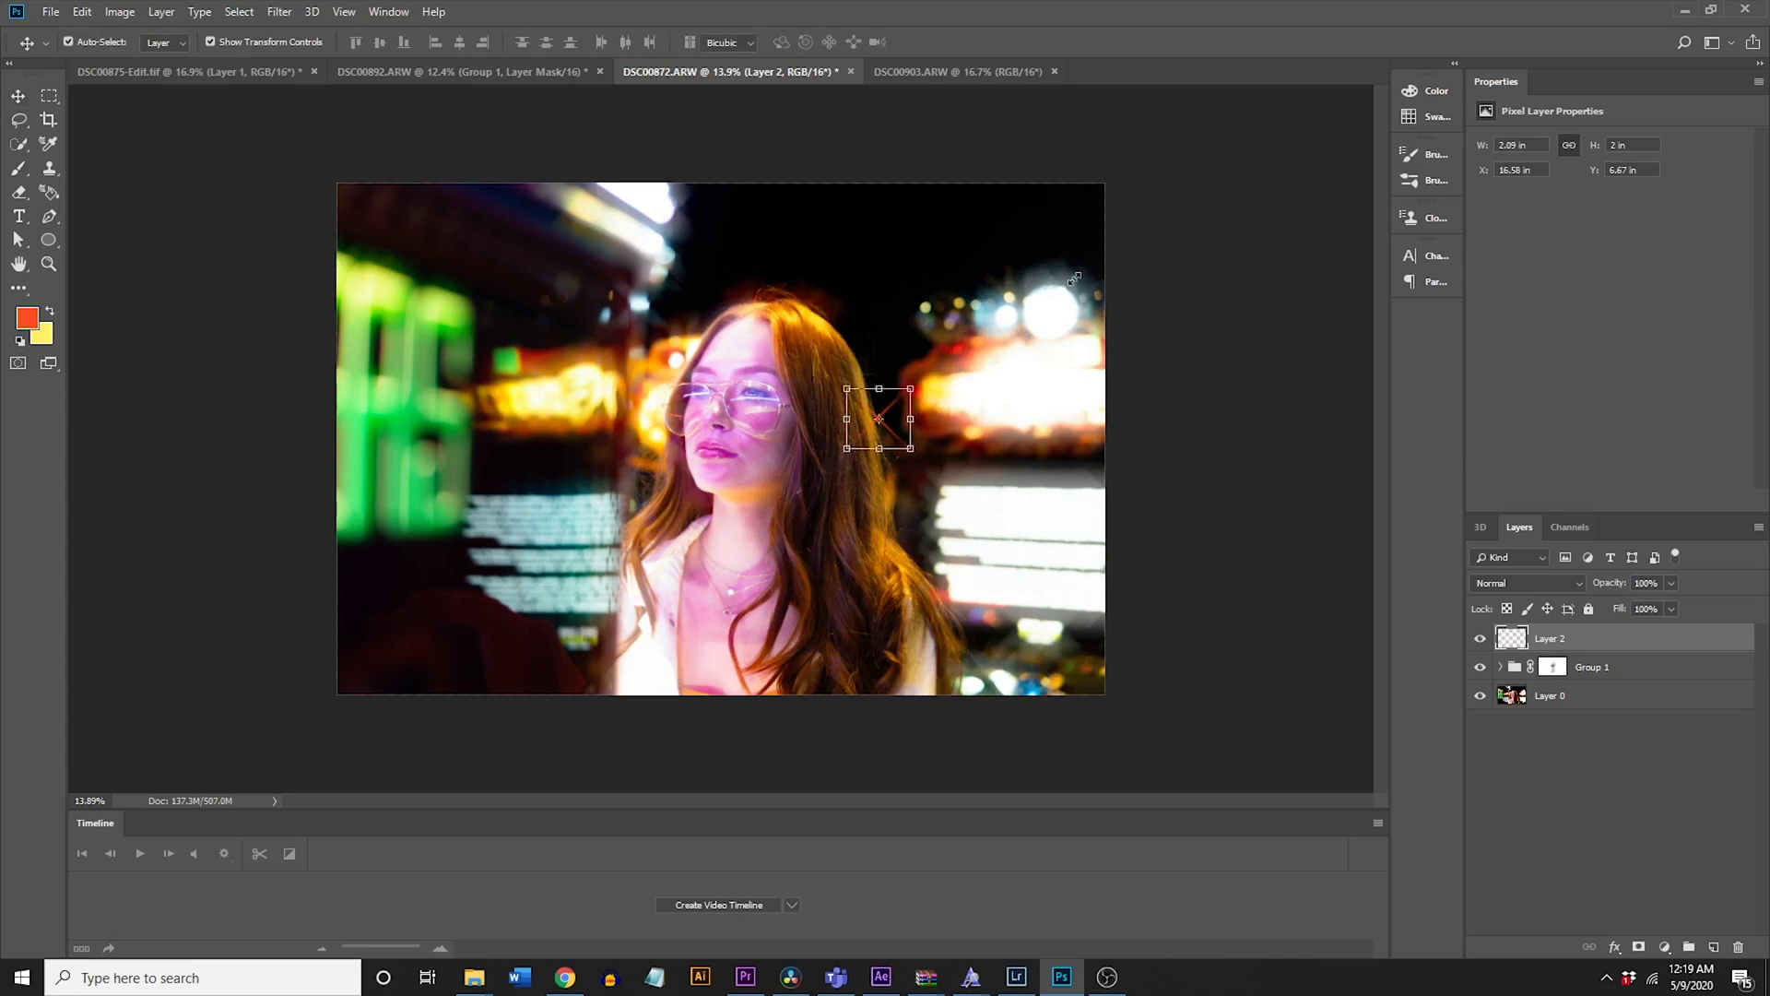
drag(910, 387, 1056, 248)
drag(968, 378, 790, 469)
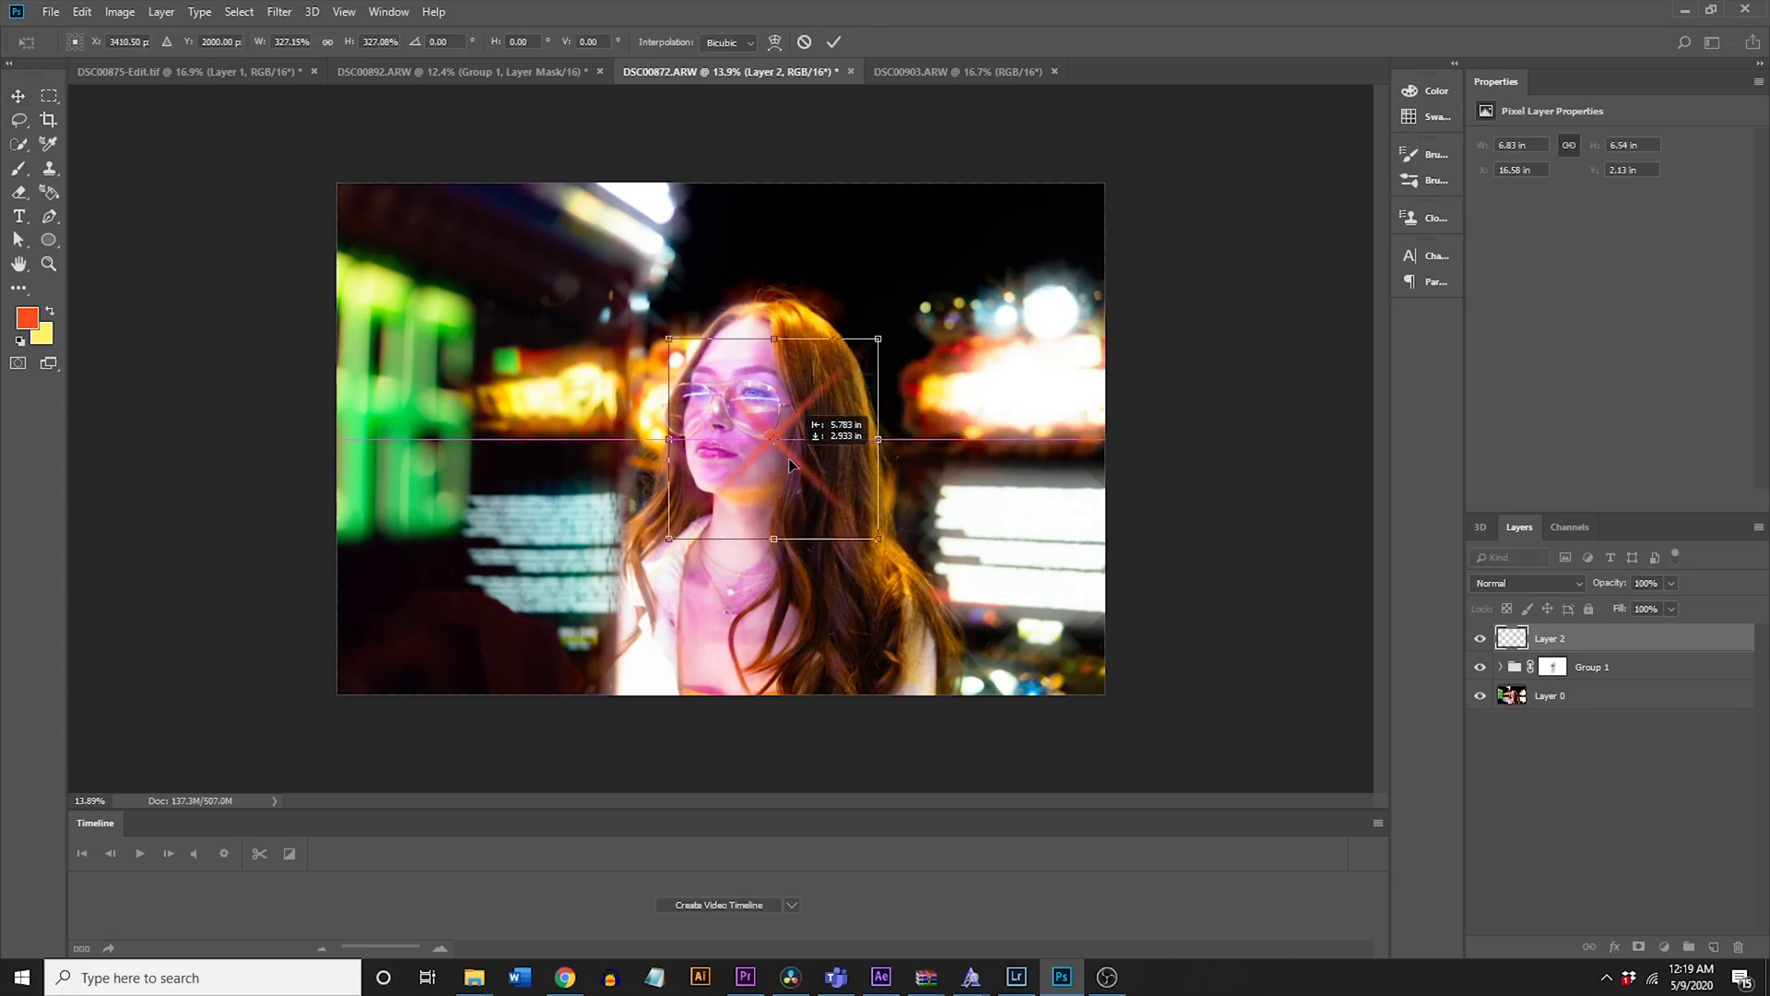
click(834, 41)
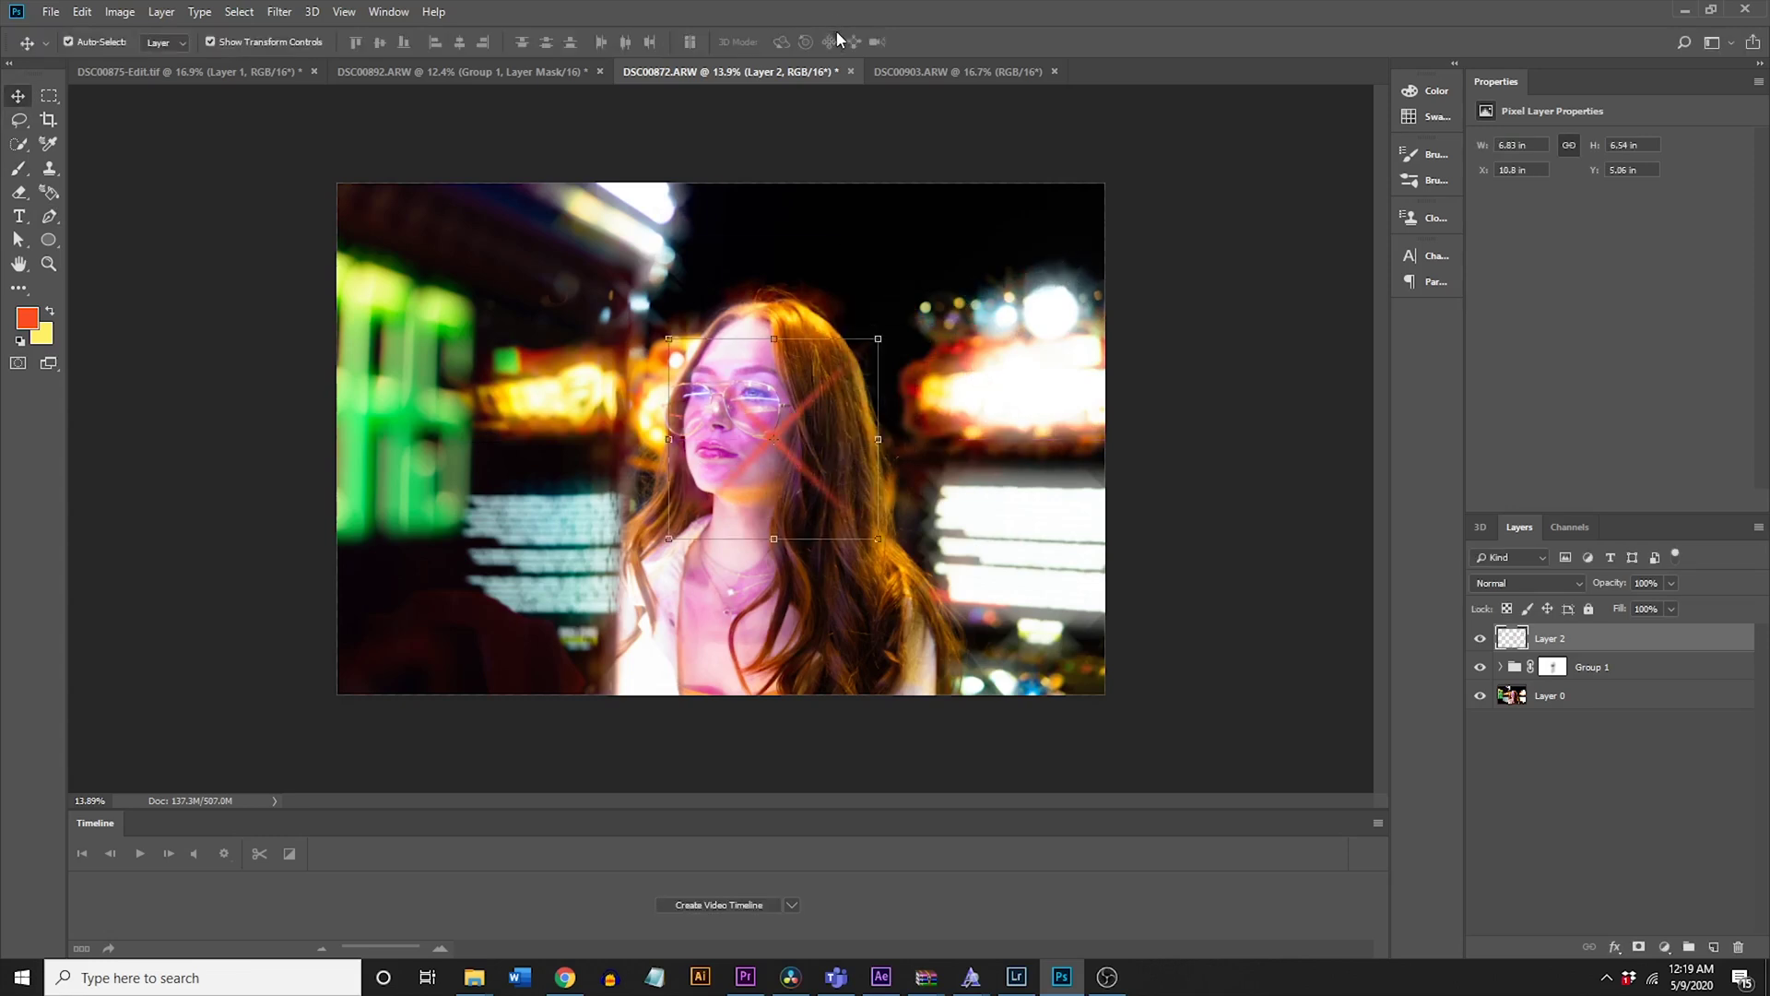
Step: Remove the small star from Layer 2 and select the Levels 1 copy 2 layer inside Group 1
click(873, 398)
key(ctrl+j)
key(ctrl)
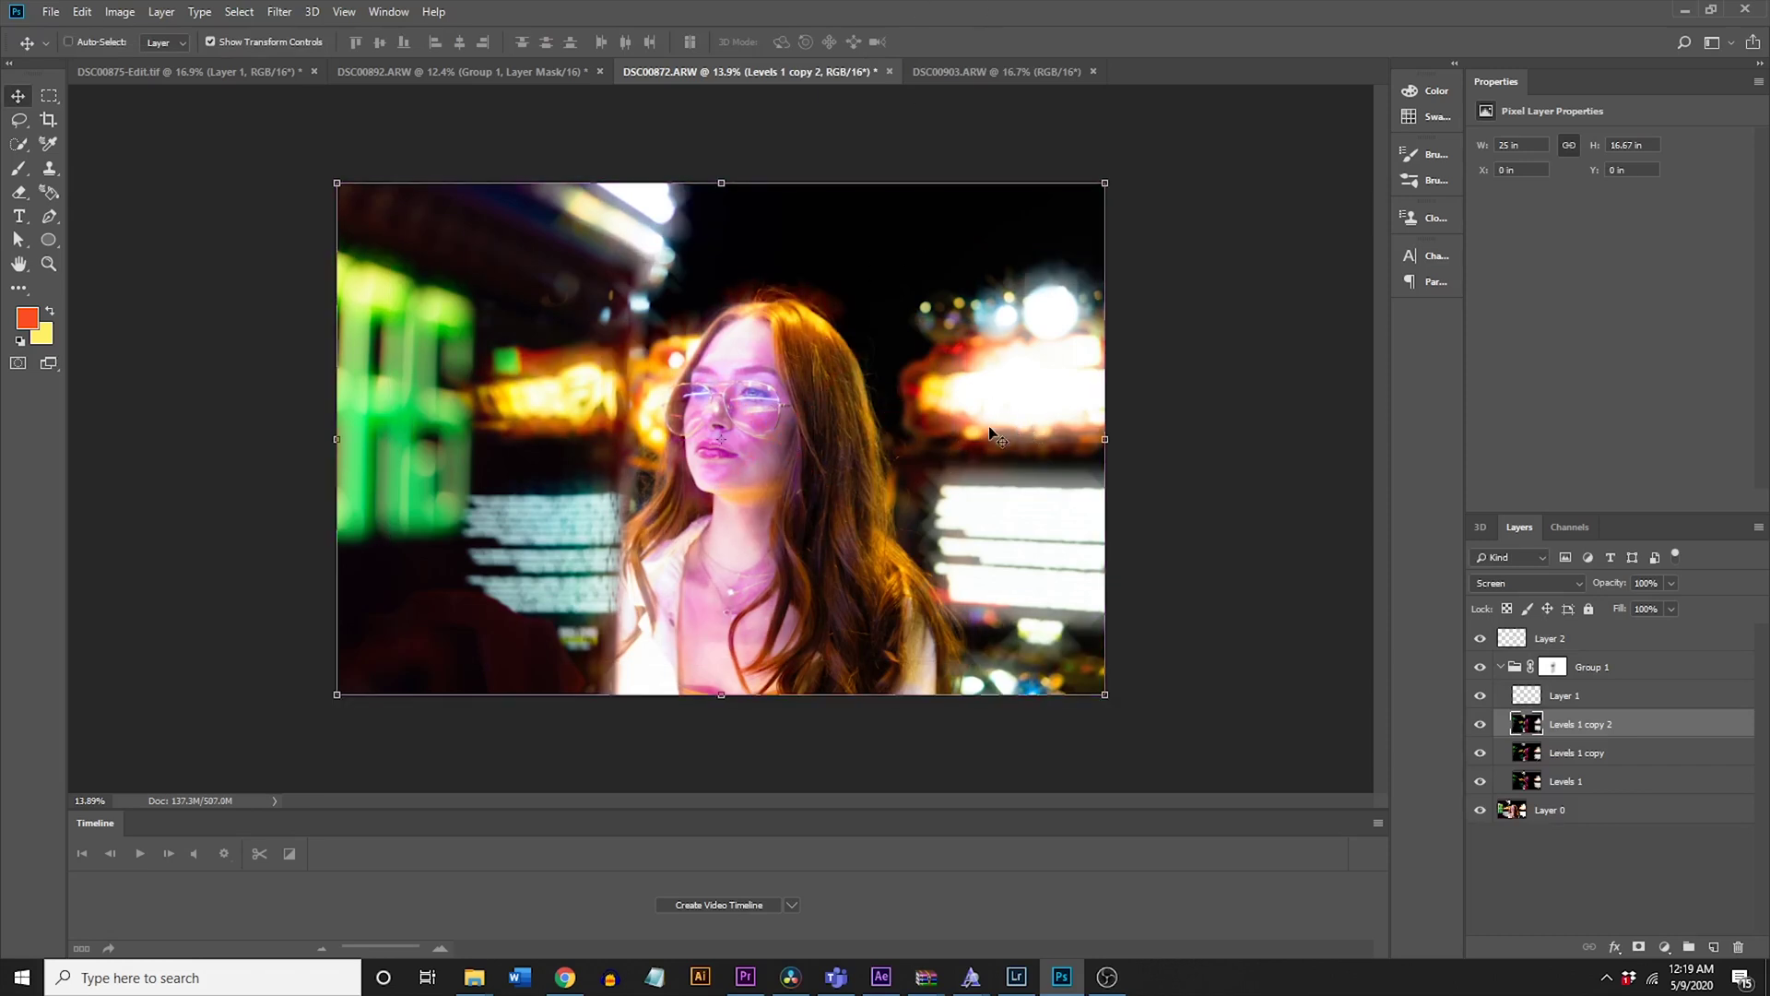
Step: Switch to the Brush tool and enlarge the diagonal star brush to 4600 px
key(b)
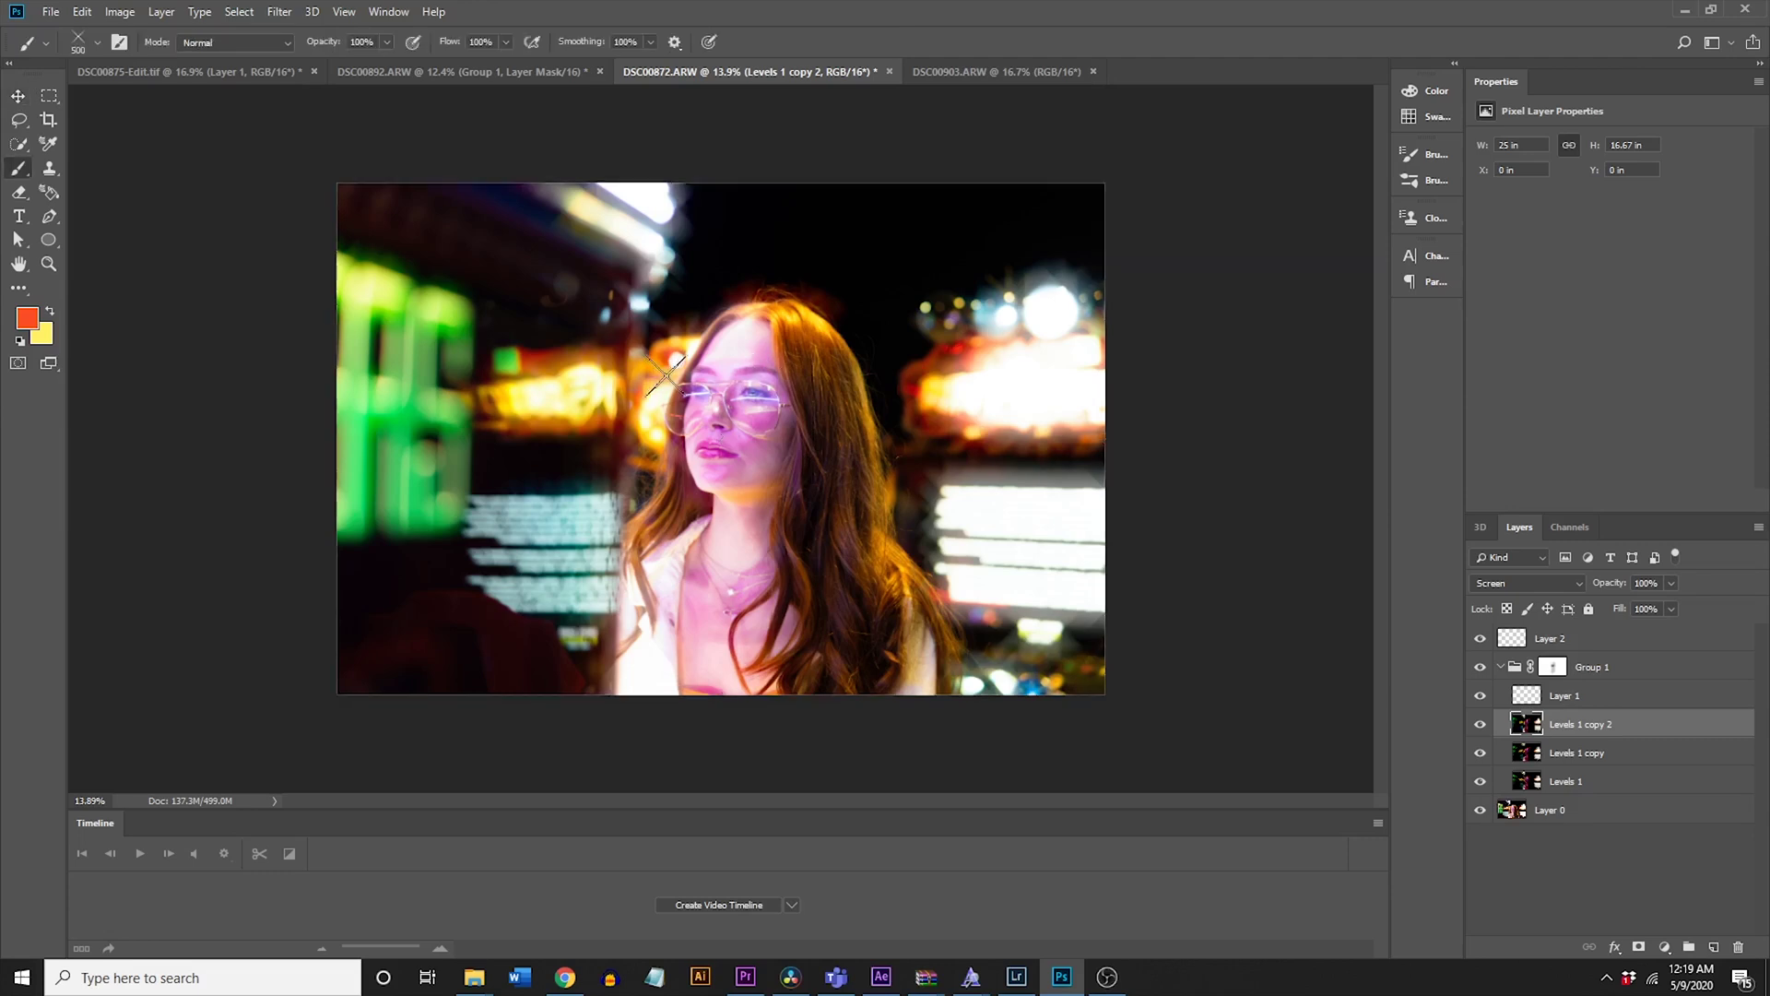
key(bracketright)
key(bracketright)
key(bracketright)
key(bracketright)
key(bracketright)
key(bracketright)
key(bracketright)
key(bracketright)
key(bracketright)
key(bracketright)
key(bracketright)
key(bracketright)
key(bracketright)
key(bracketright)
key(bracketright)
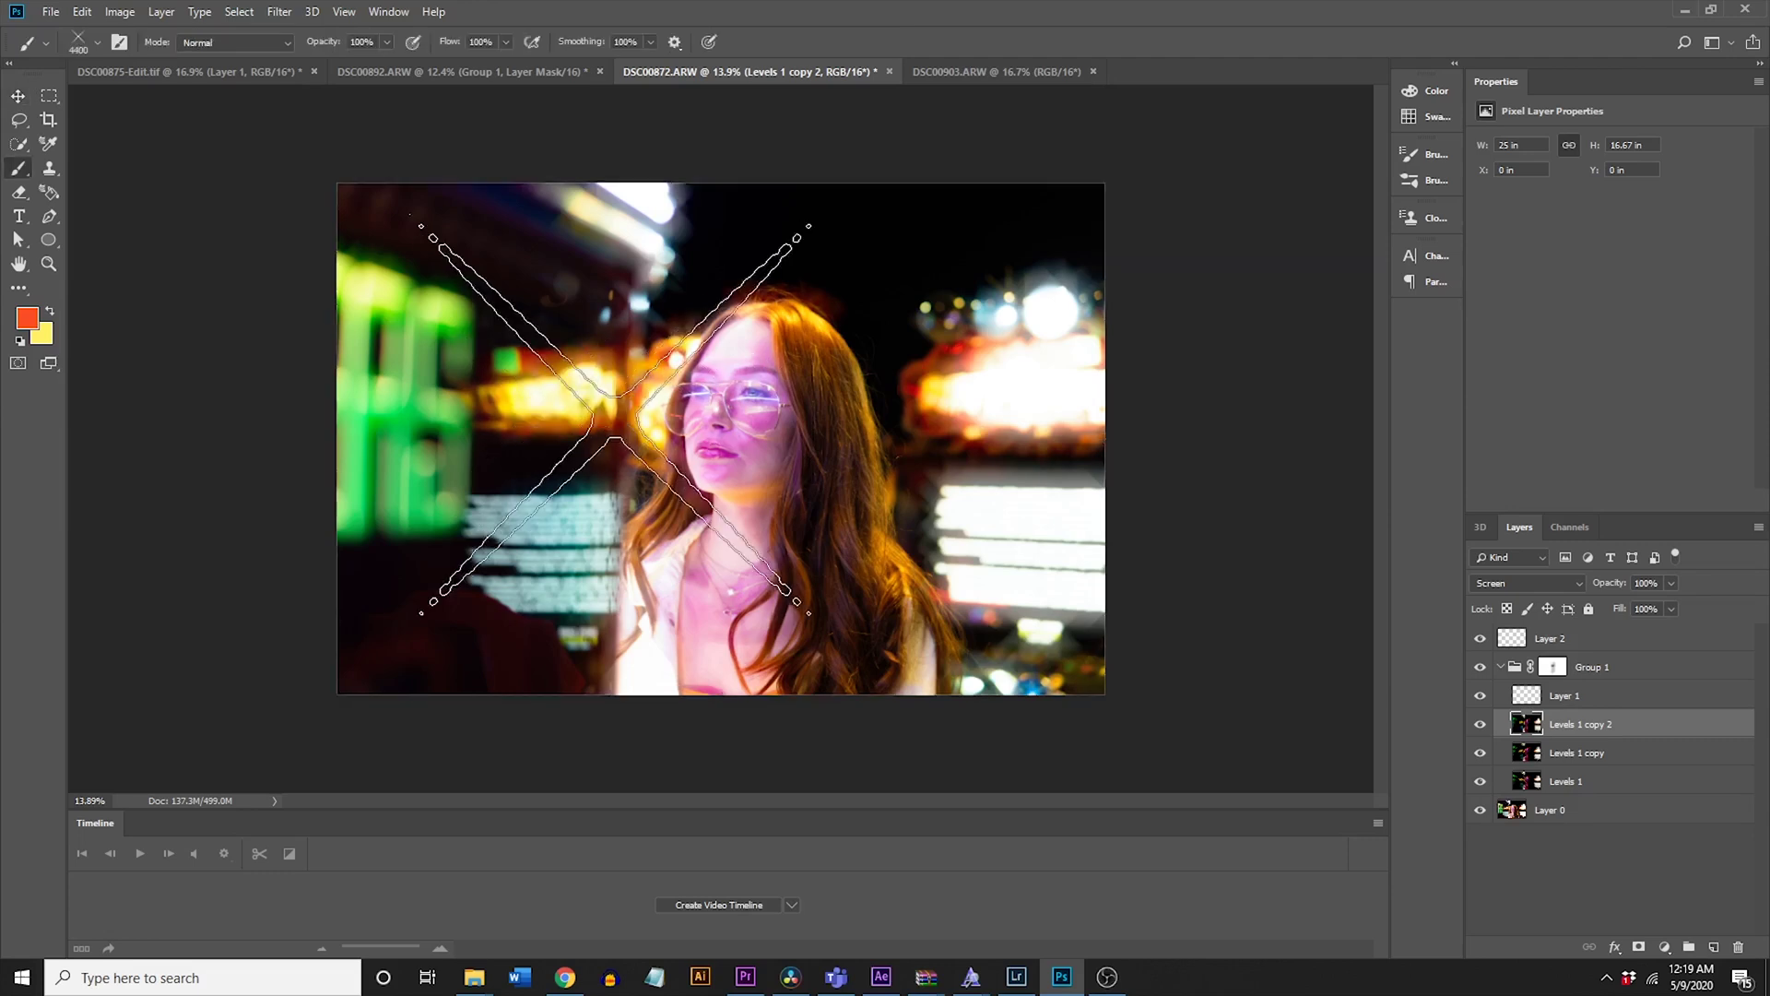
click(620, 419)
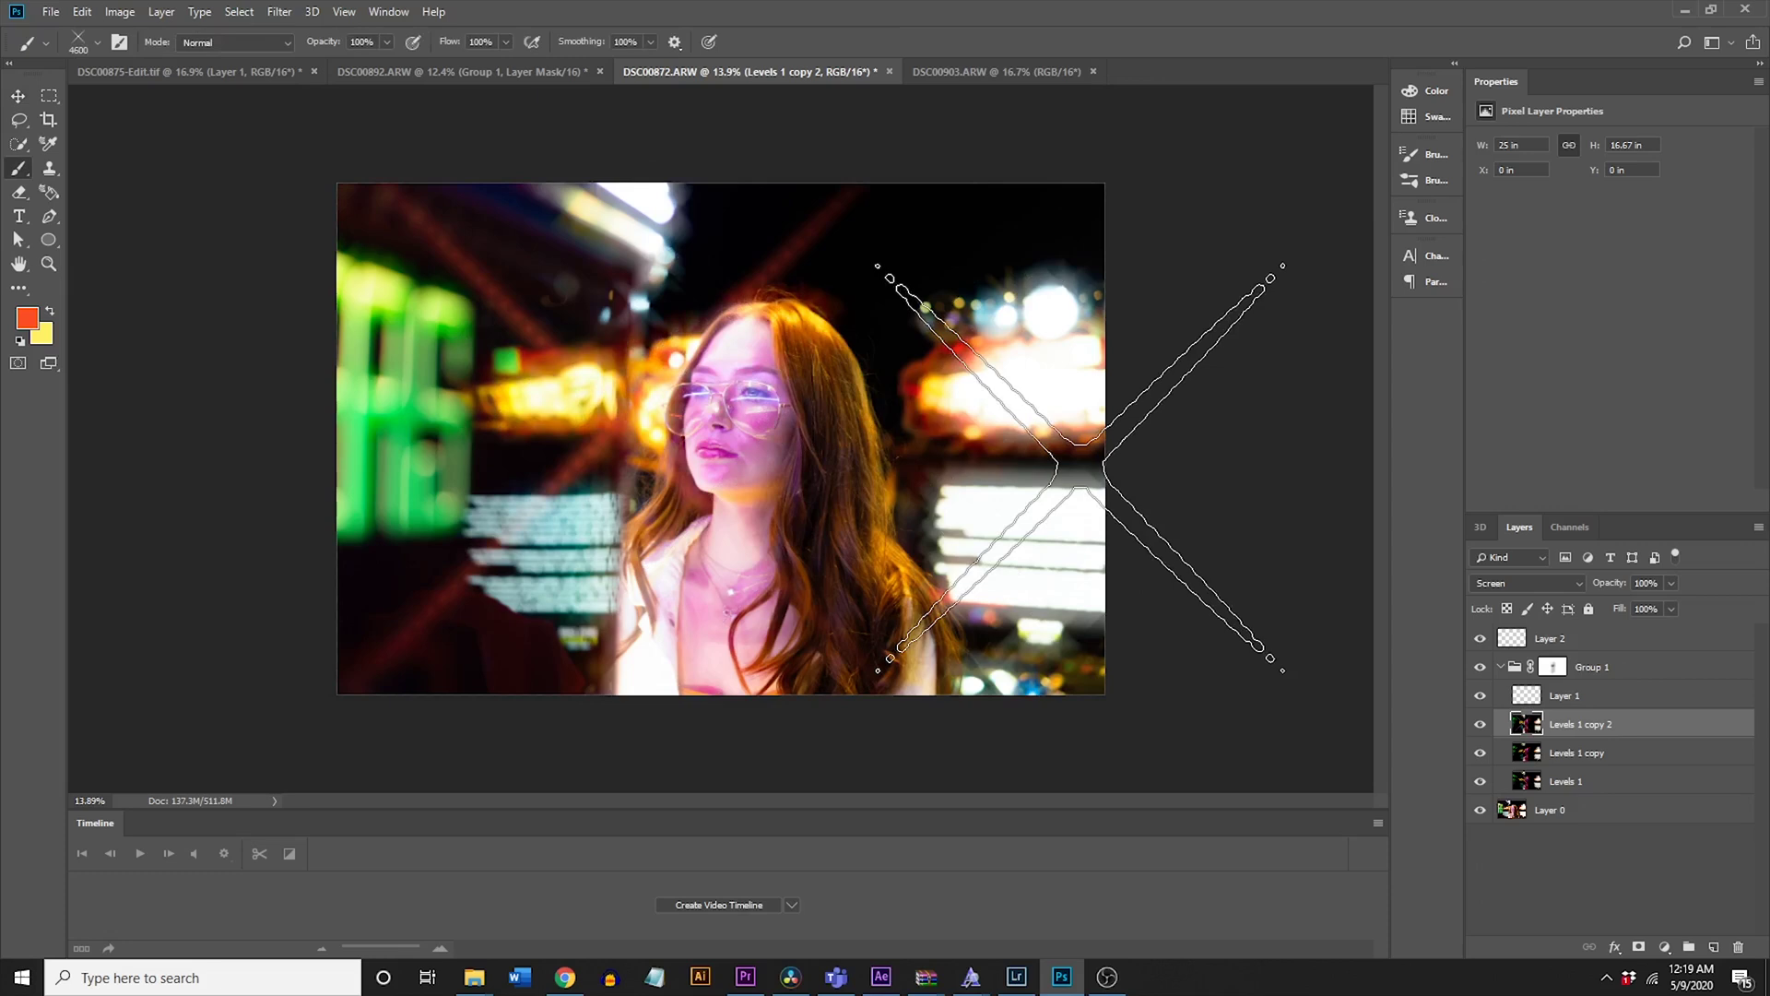
click(281, 12)
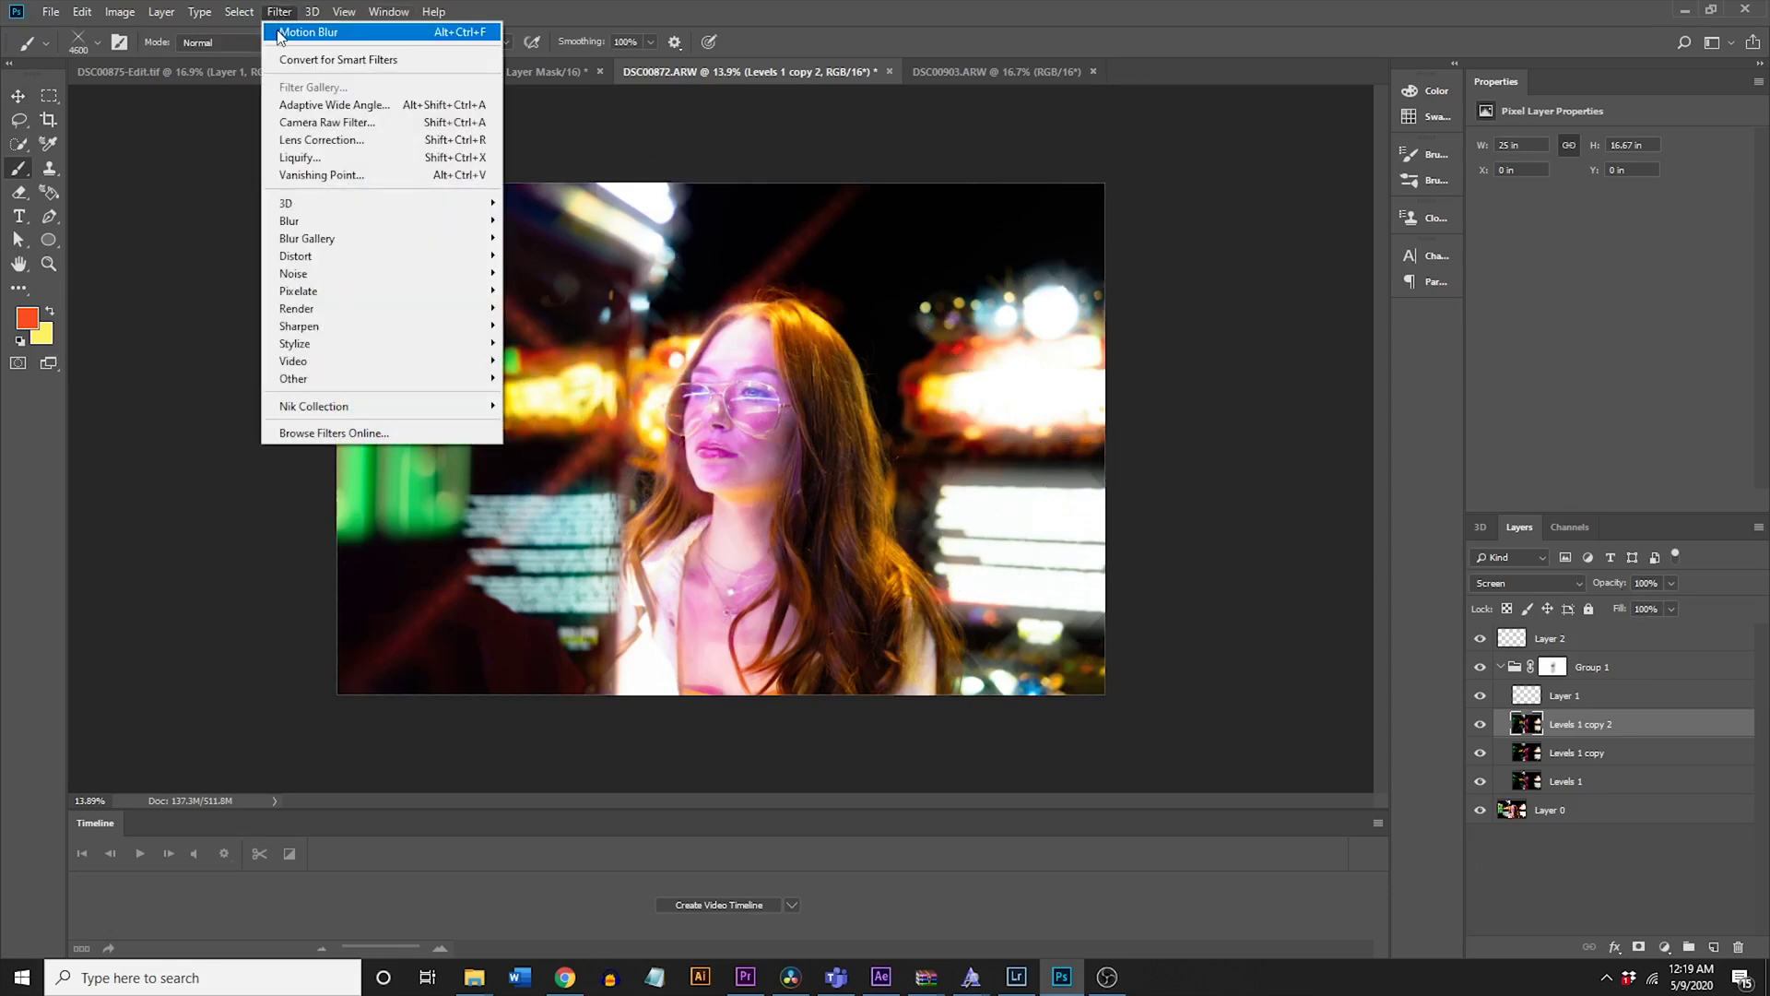
click(1599, 693)
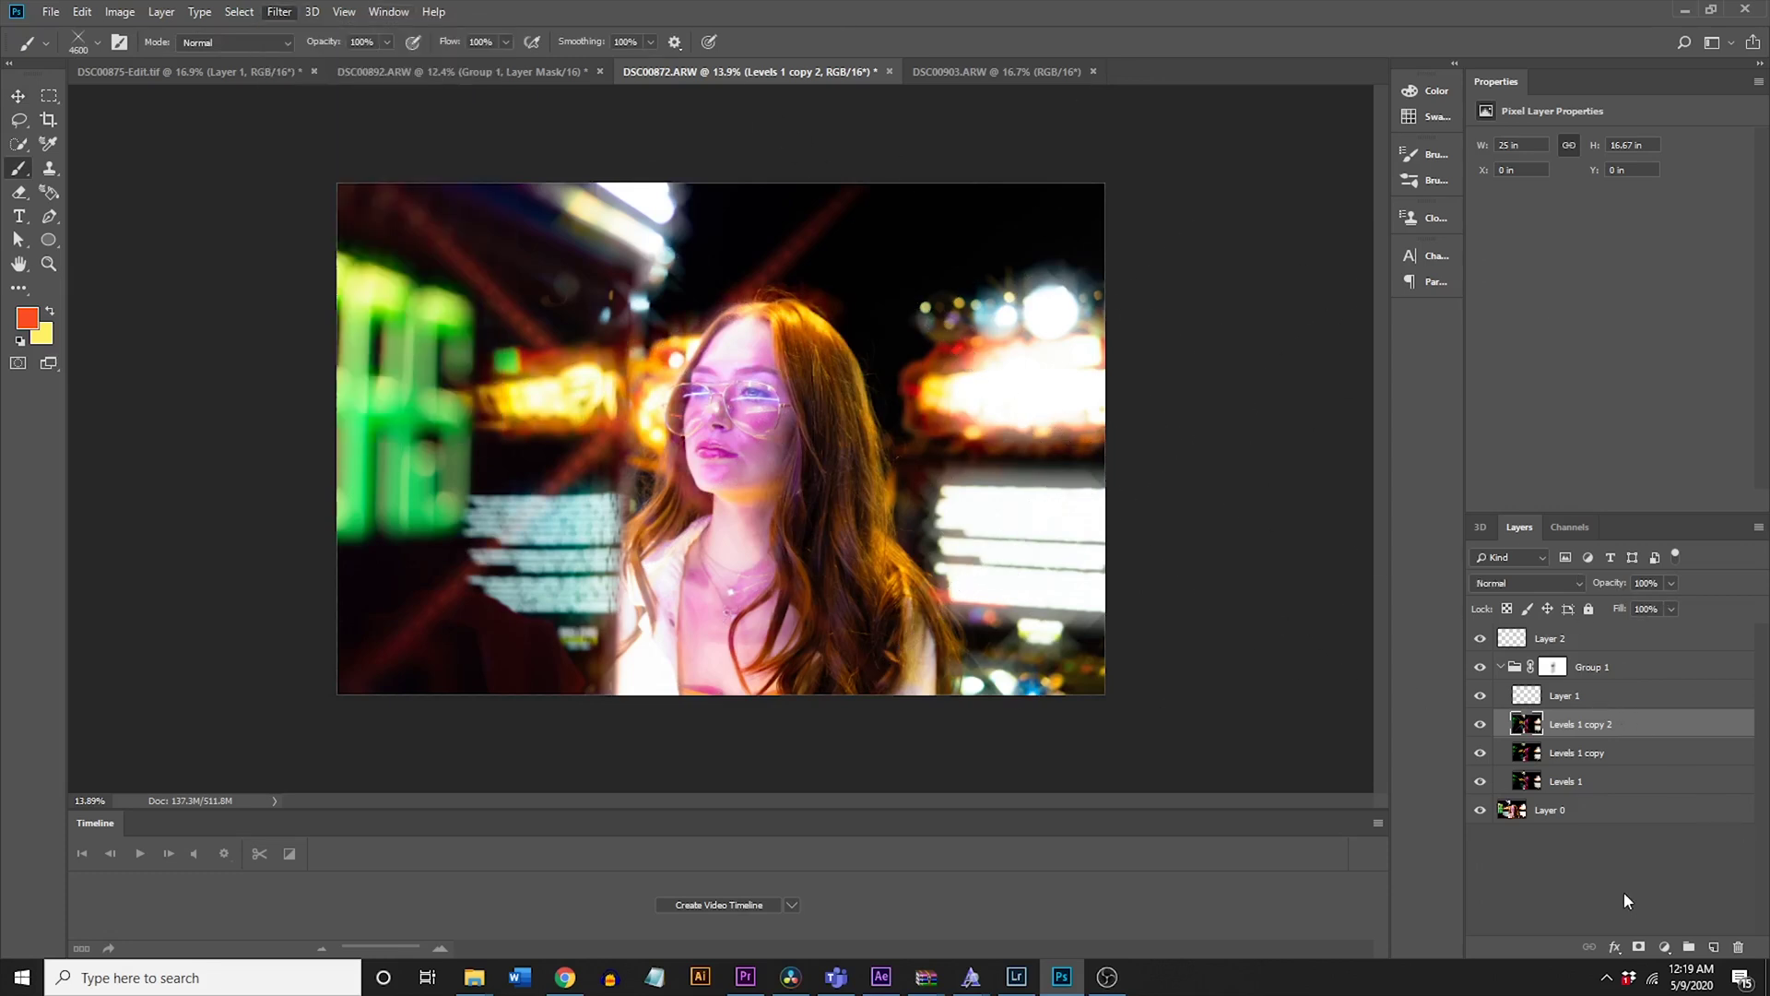
Step: Stamp a large orange-red star beside the face on Layer 1 and soften it with a 38.7-pixel Gaussian Blur
click(1590, 693)
click(601, 383)
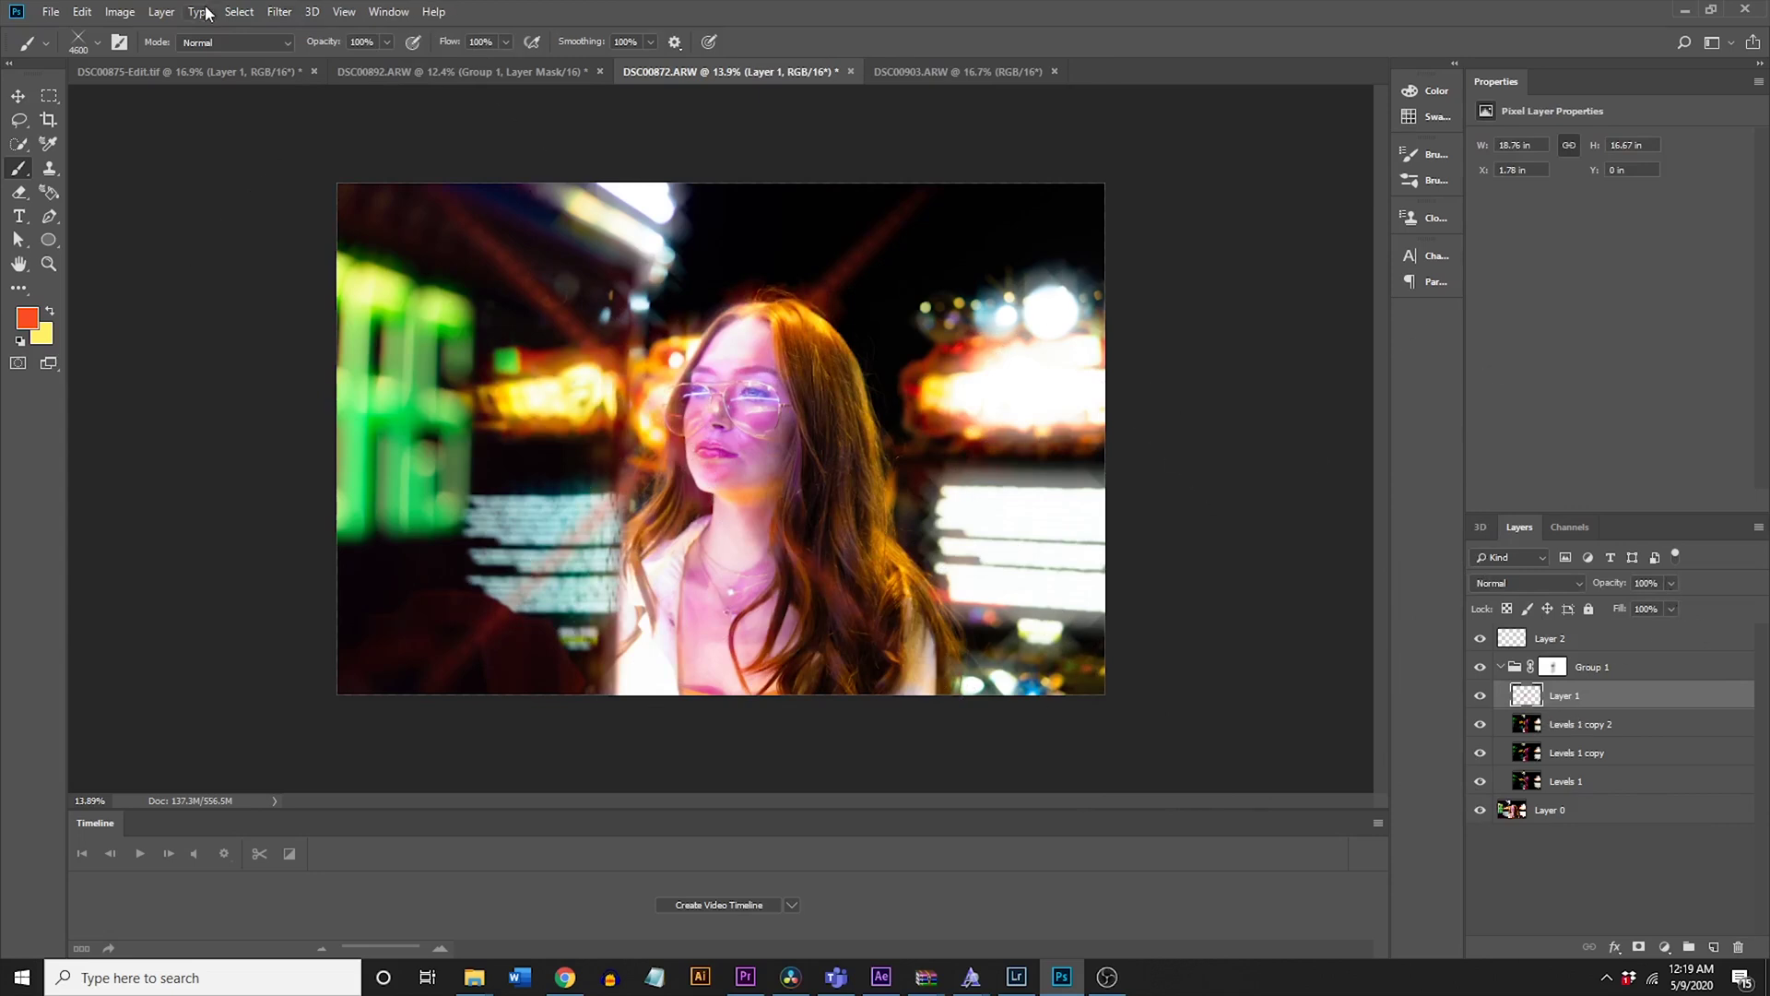
click(283, 13)
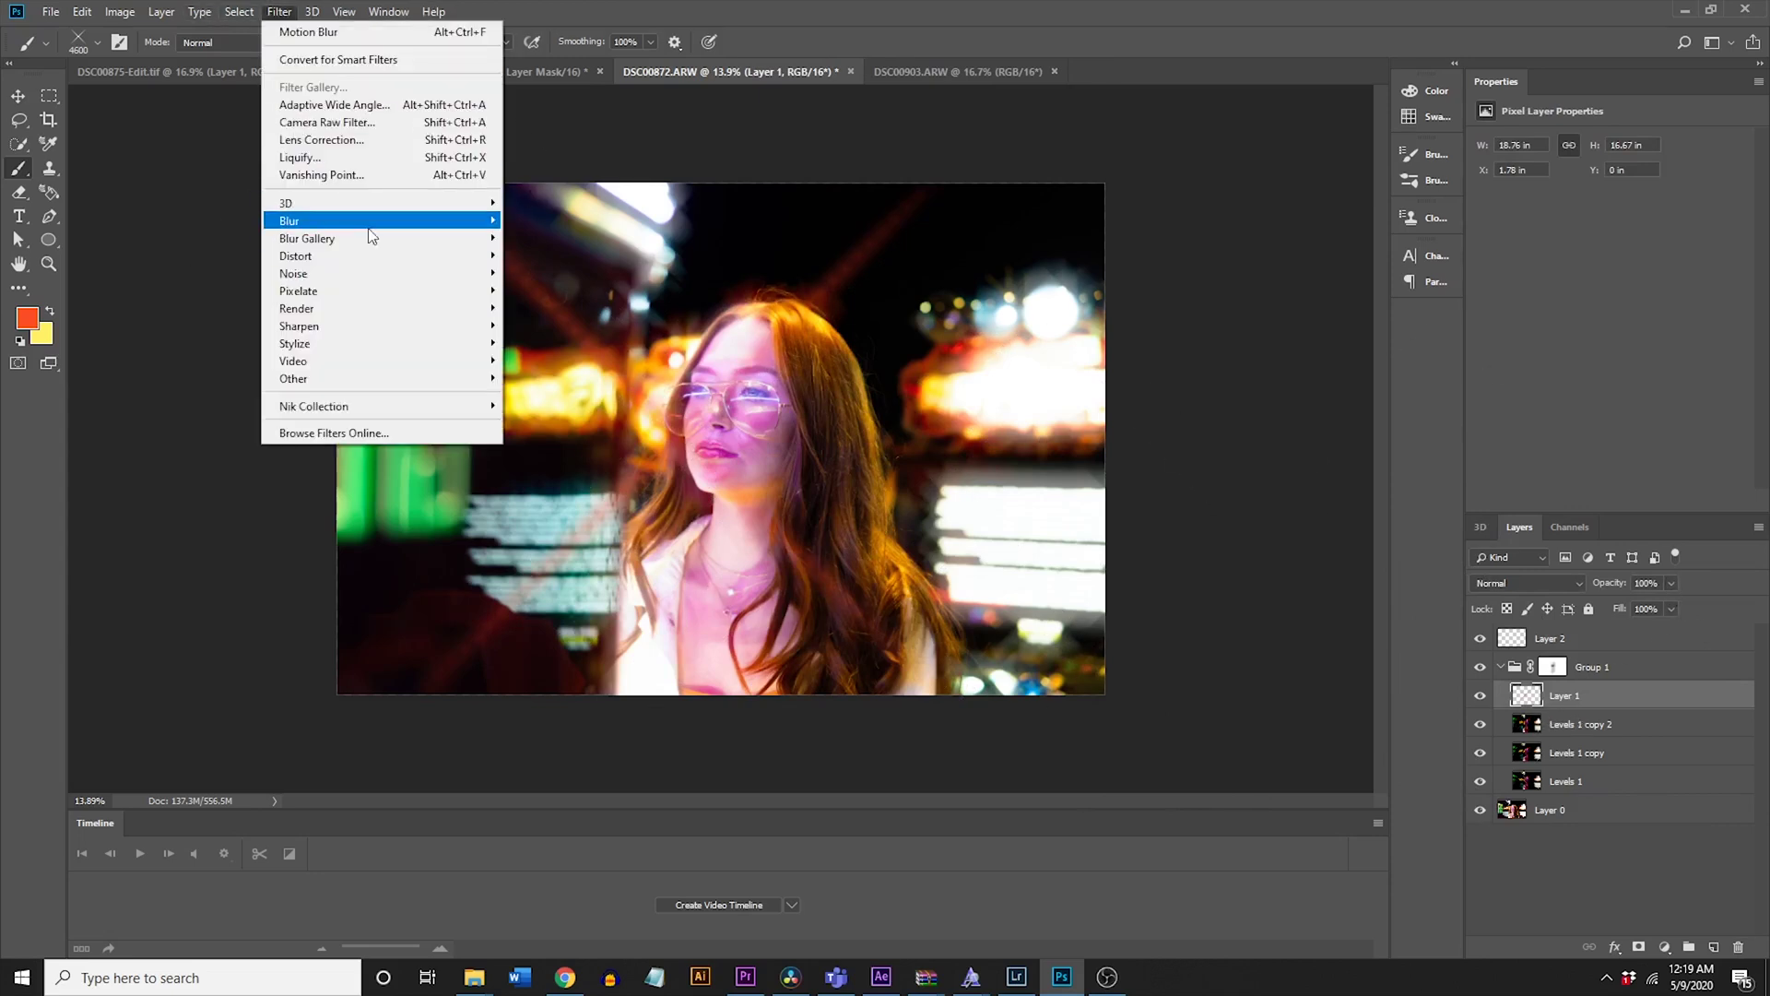
mouse_move(368, 226)
click(586, 291)
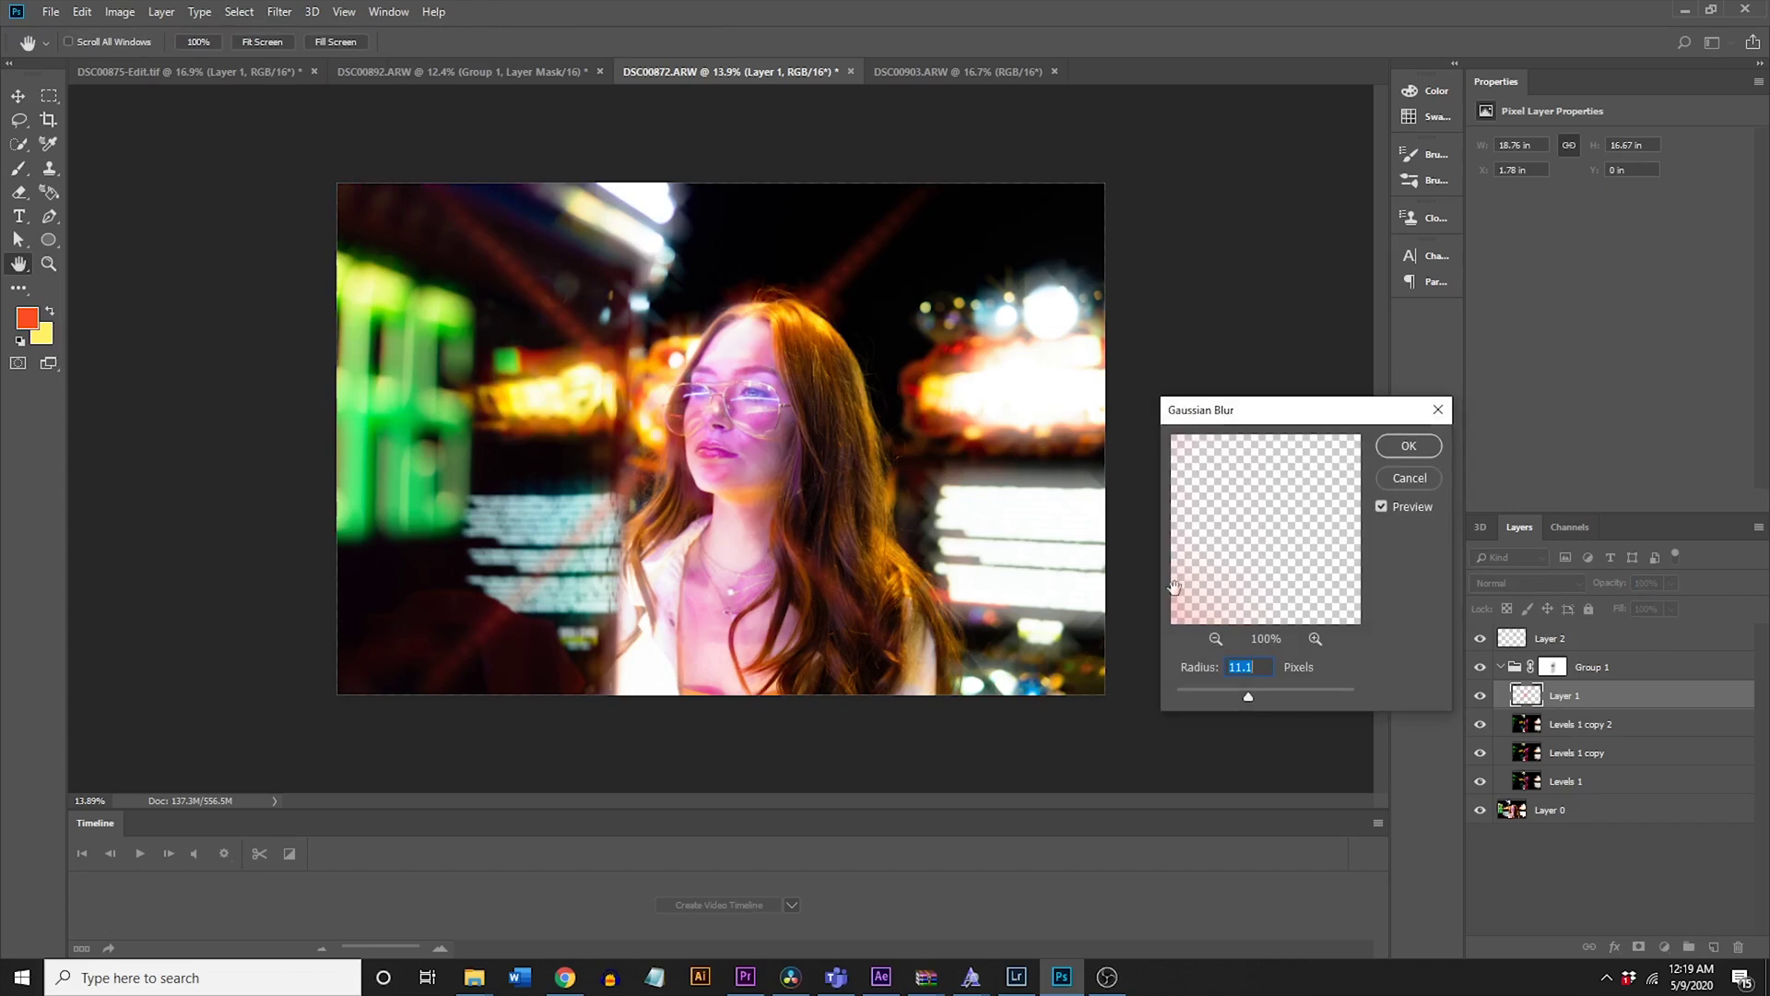
drag(1244, 698, 1271, 691)
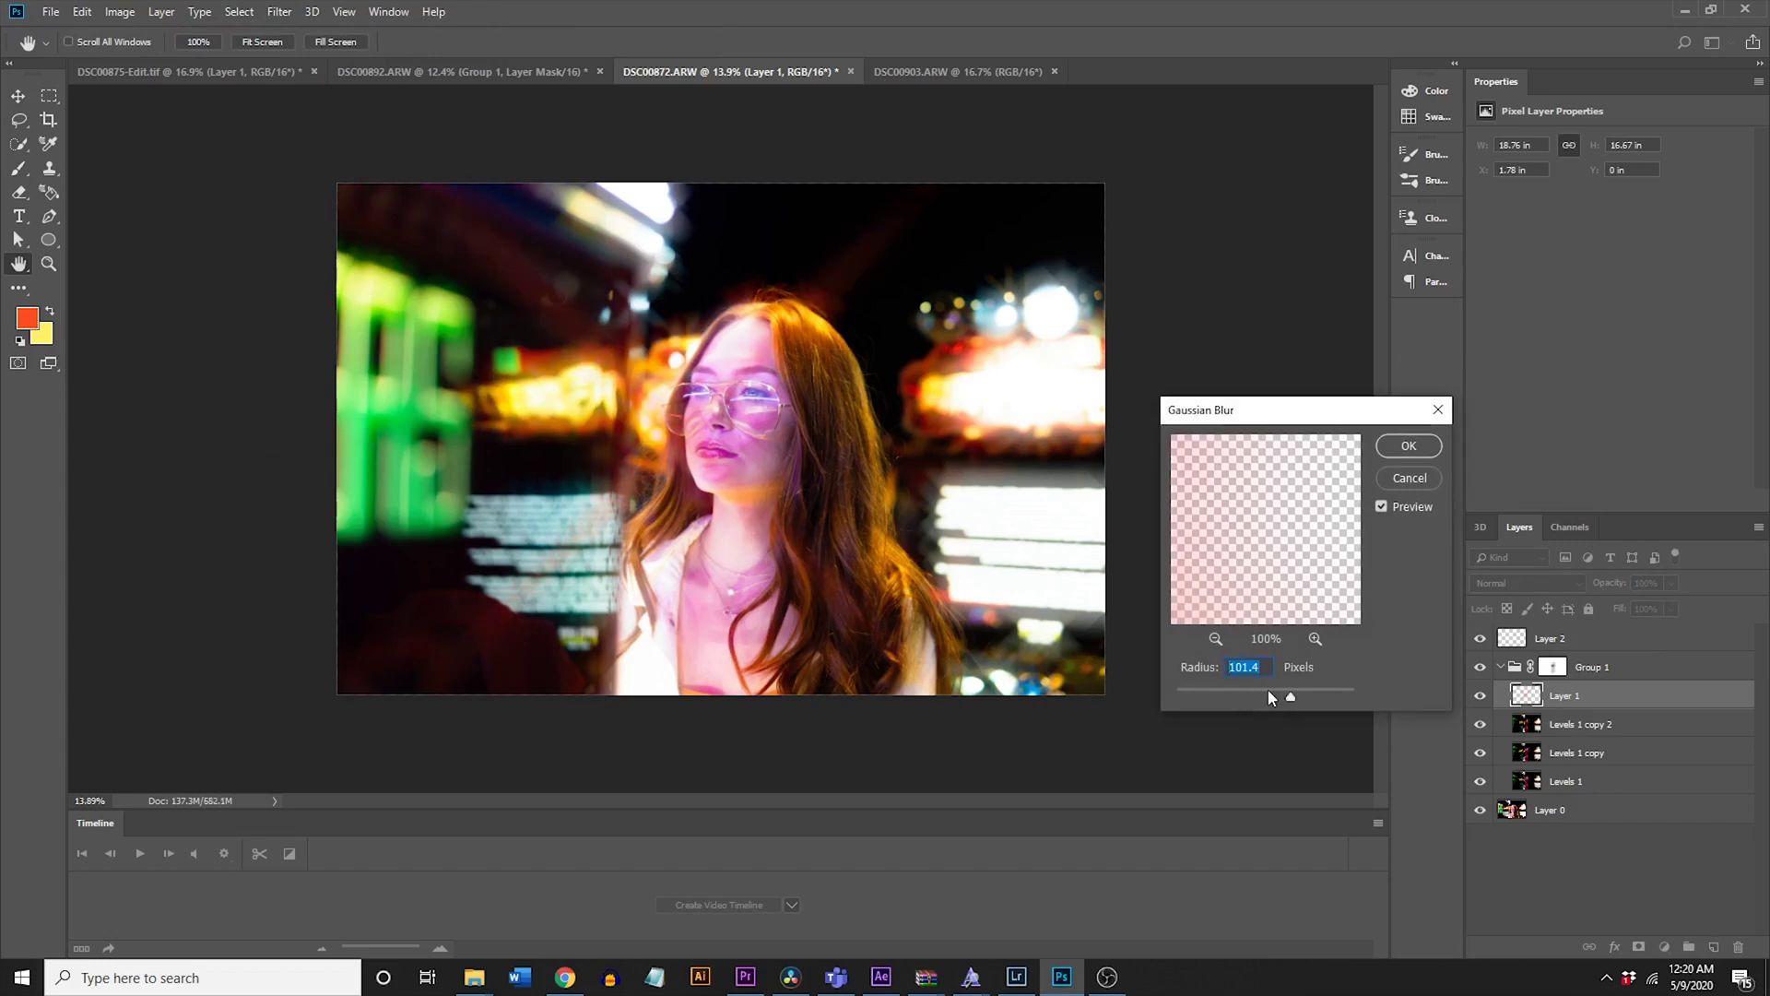
click(1268, 692)
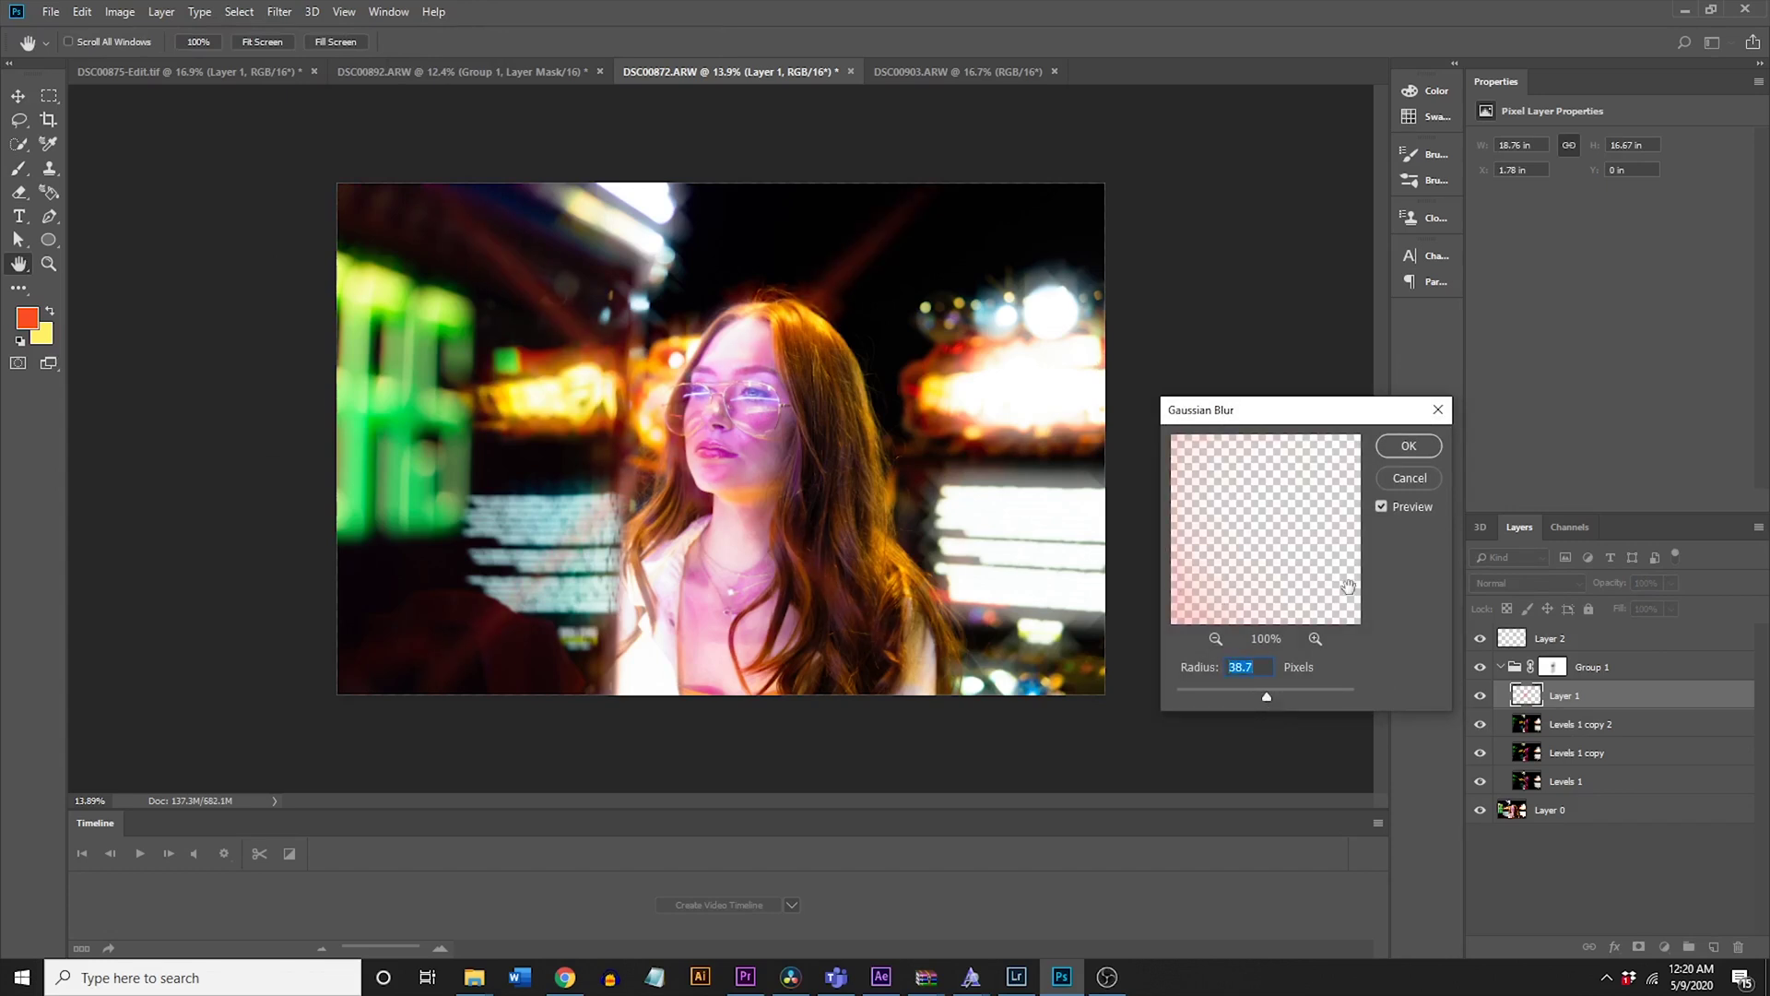
click(1407, 446)
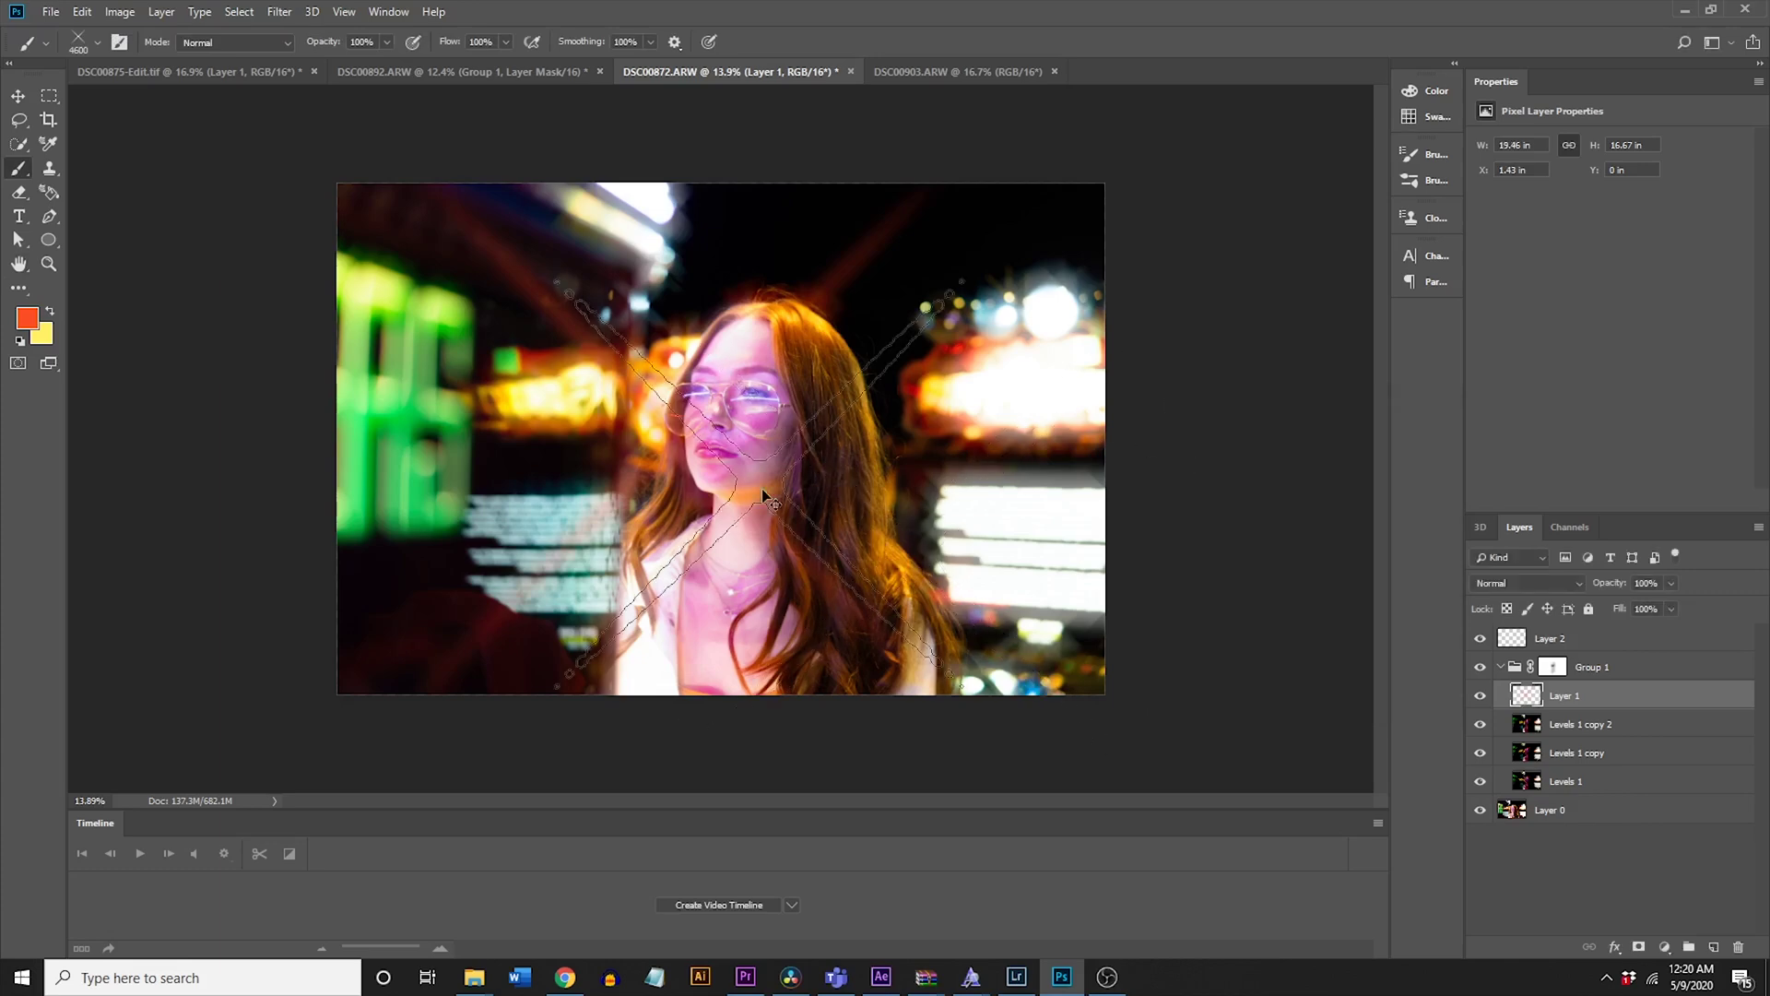